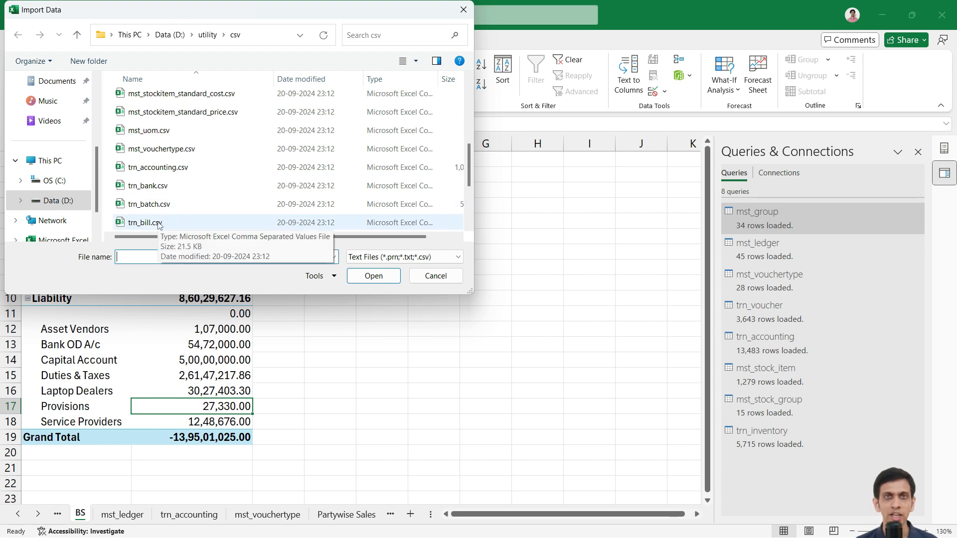
# - Import trn_bill.csv and load it as a table in a new worksheet
pyautogui.click(158, 226)
pyautogui.click(366, 278)
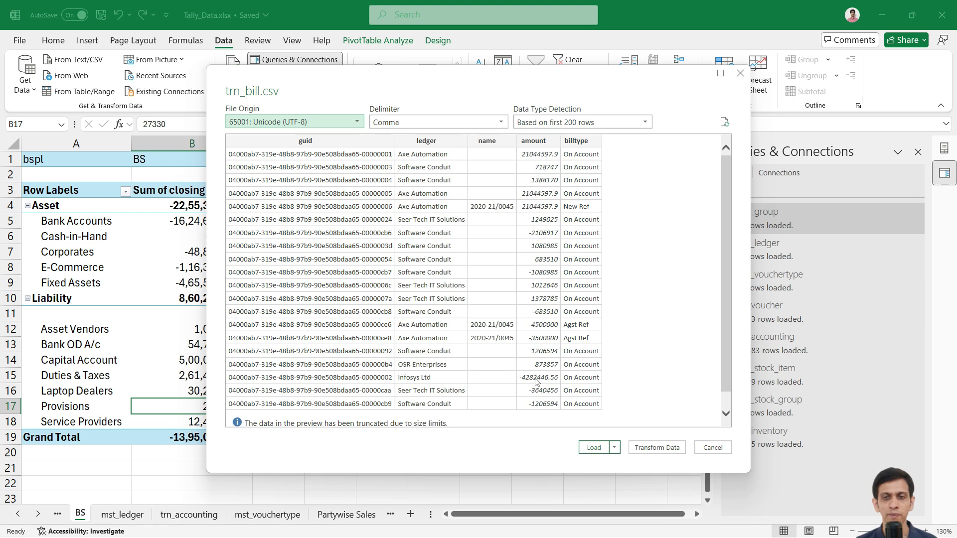
pyautogui.click(593, 447)
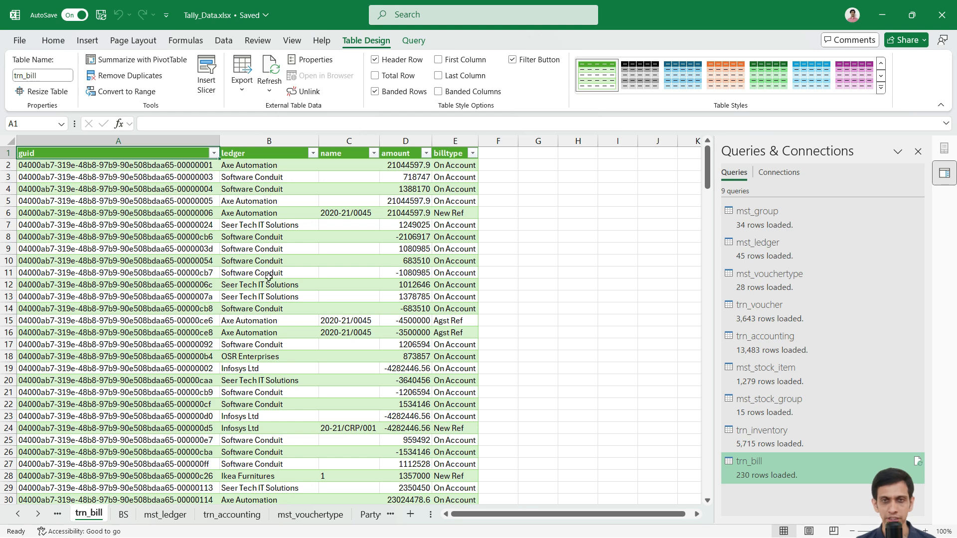
pyautogui.keyDown('ctrl'); pyautogui.scroll(1, 268, 277); pyautogui.keyUp('ctrl')
pyautogui.keyDown('ctrl'); pyautogui.scroll(1, 292, 273); pyautogui.keyUp('ctrl')
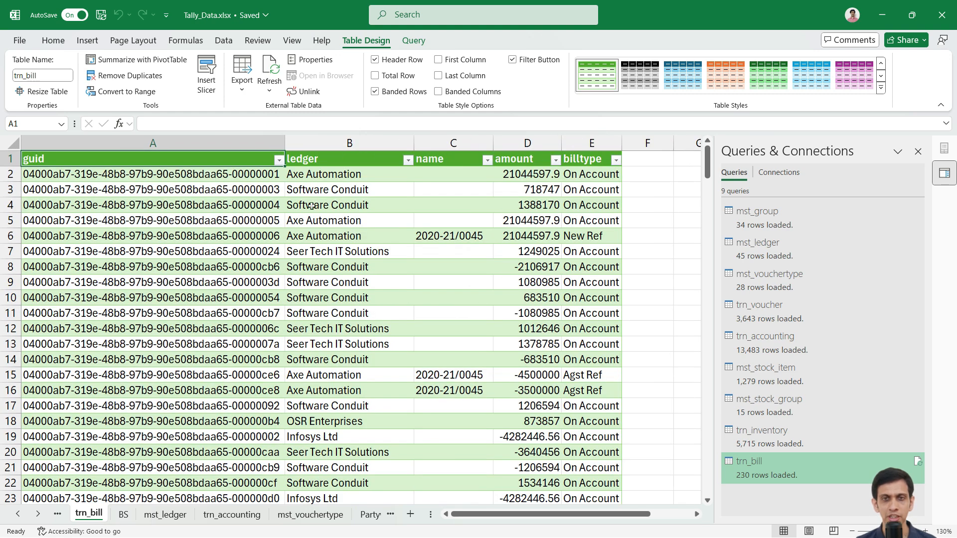
# - Examine the ledger, name and amount columns of the trn_bill table and the bill types available in the billtype column
pyautogui.click(335, 176)
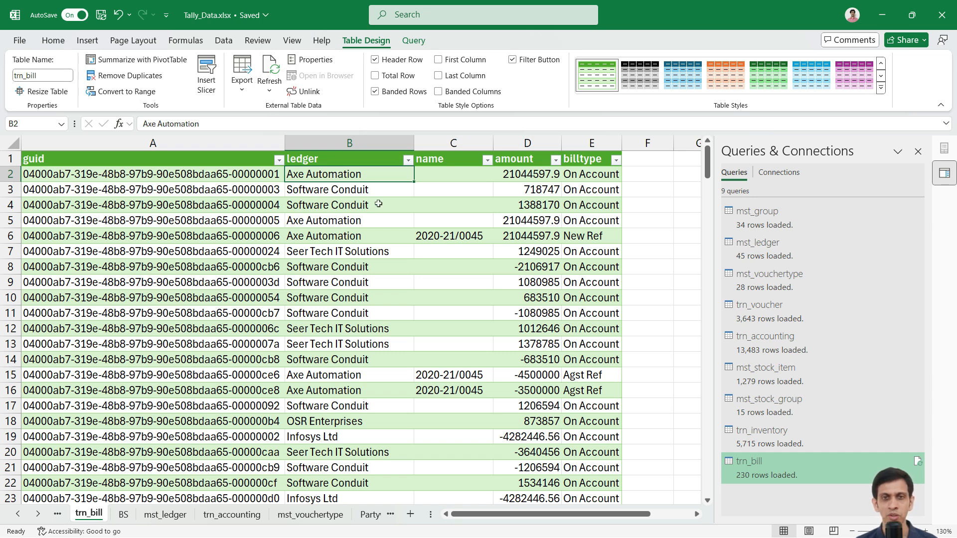
pyautogui.click(345, 190)
pyautogui.click(340, 177)
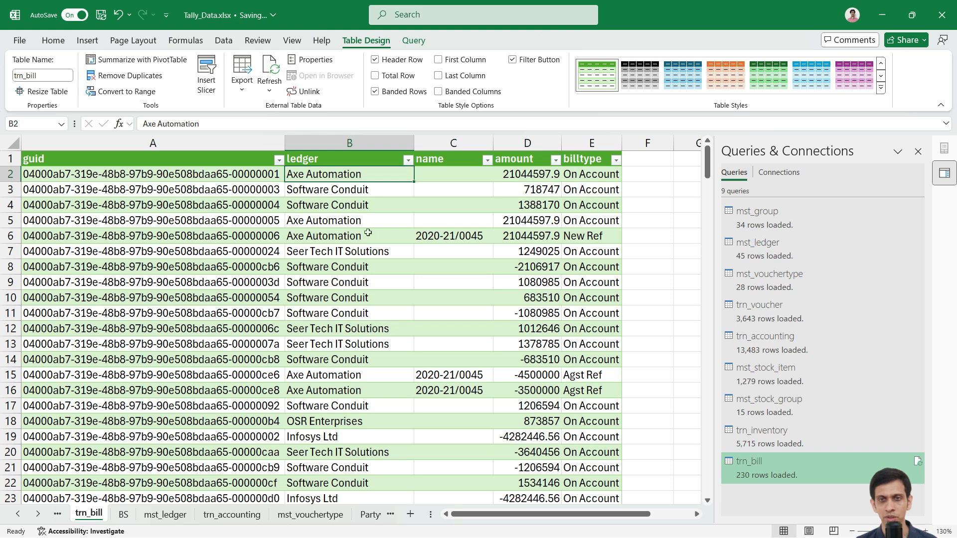
pyautogui.click(348, 220)
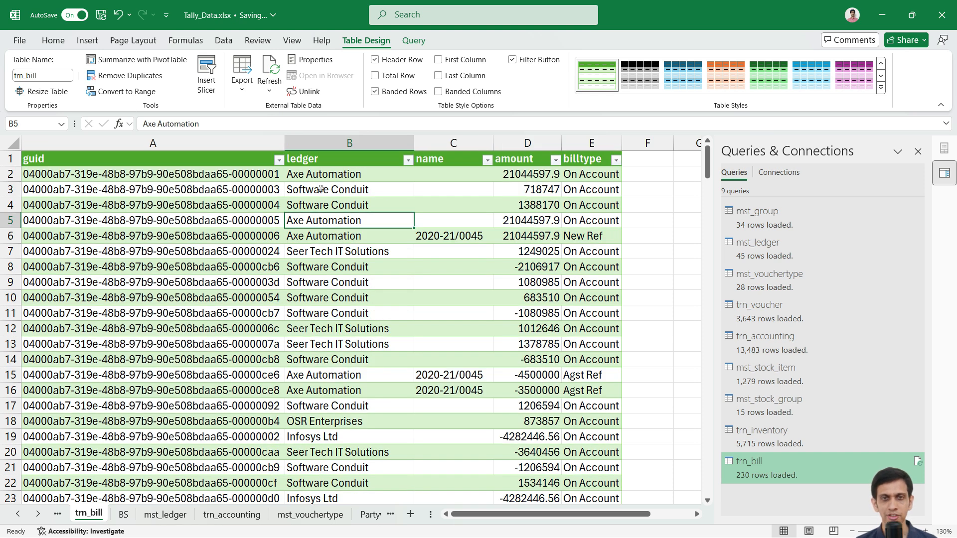
pyautogui.click(319, 176)
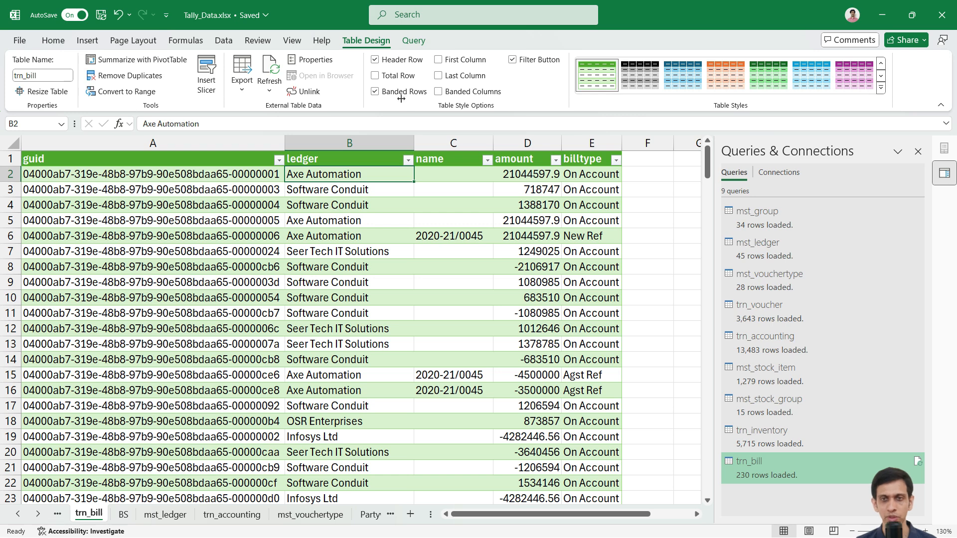
pyautogui.click(428, 192)
pyautogui.scroll(-2, 455, 214)
pyautogui.click(442, 282)
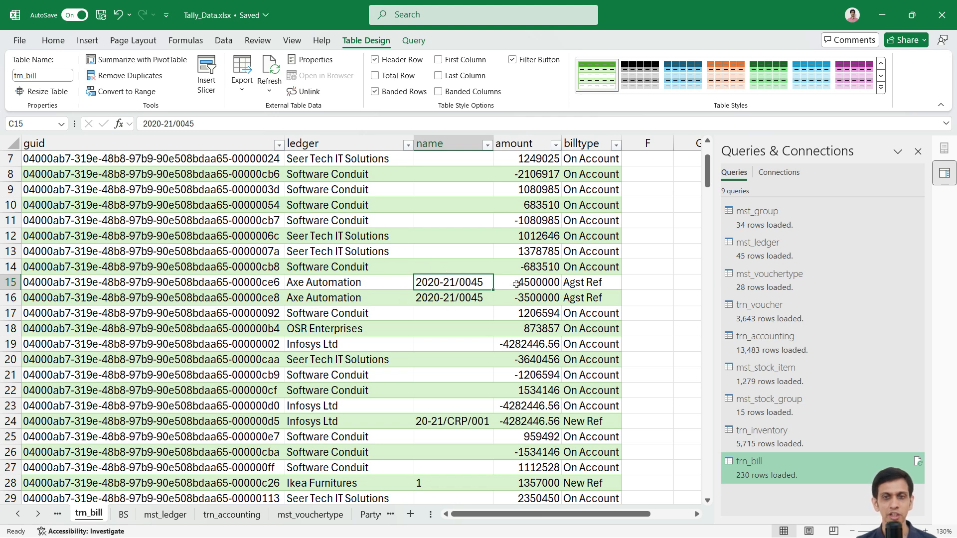
pyautogui.scroll(2, 475, 236)
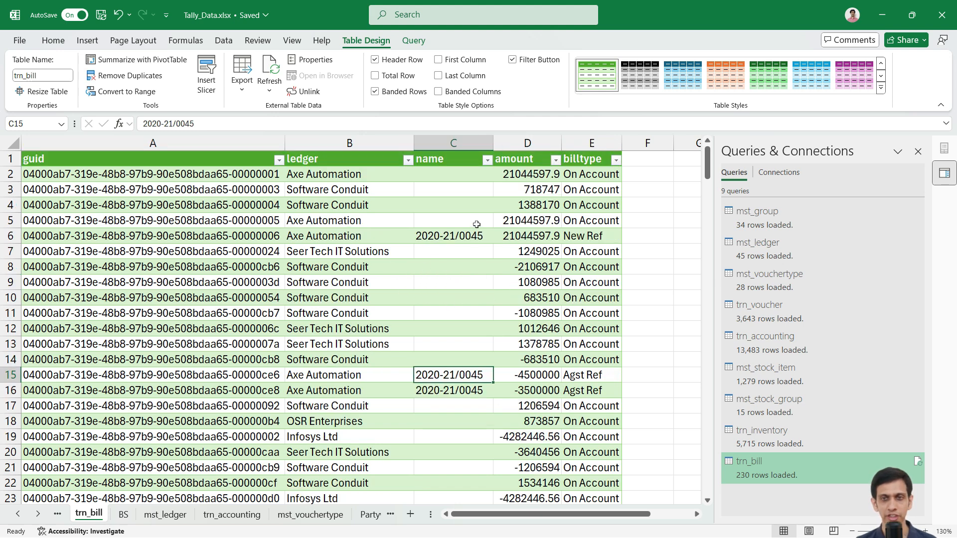
pyautogui.click(513, 174)
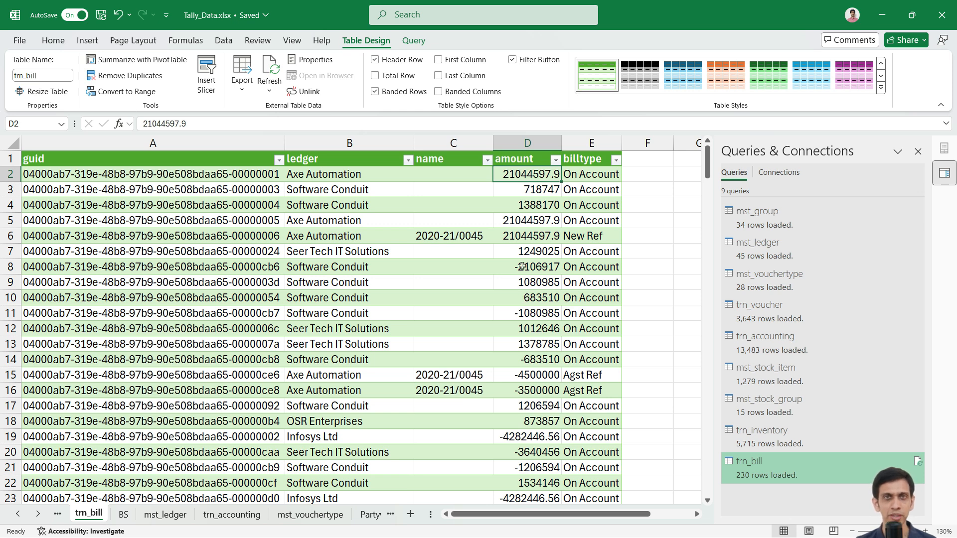
pyautogui.click(582, 202)
pyautogui.click(616, 160)
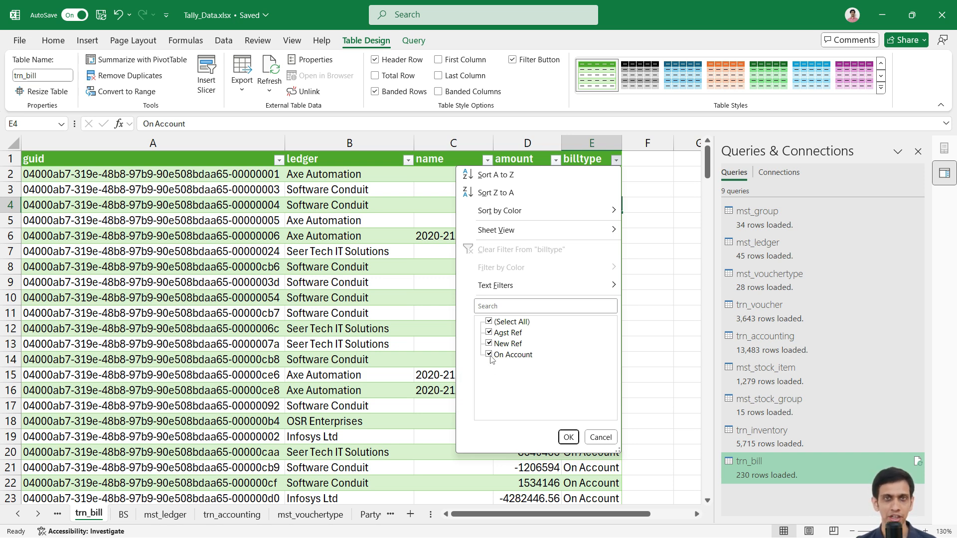
pyautogui.click(344, 242)
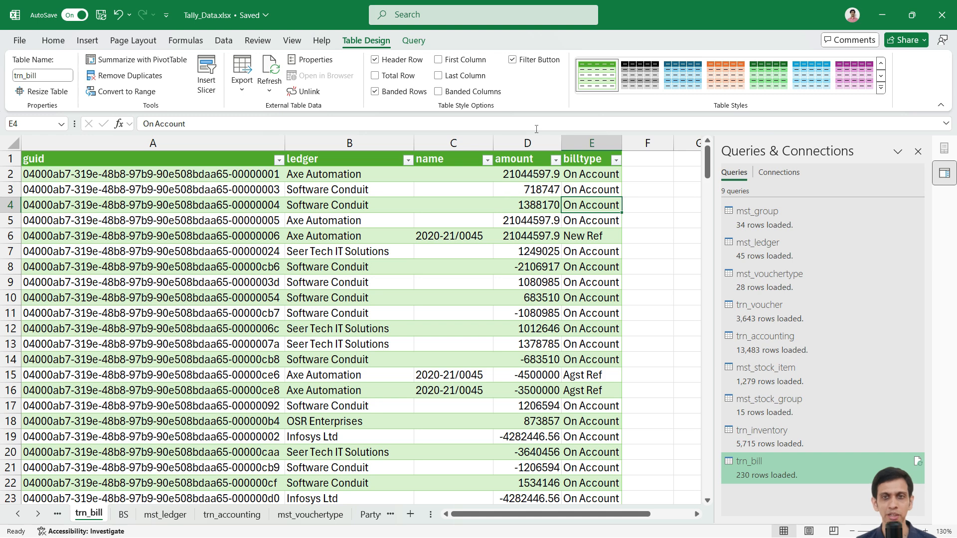
# - Remove the rows with an empty name from the trn_bill query, load the result, and close Queries & Connections
pyautogui.rightClick(781, 473)
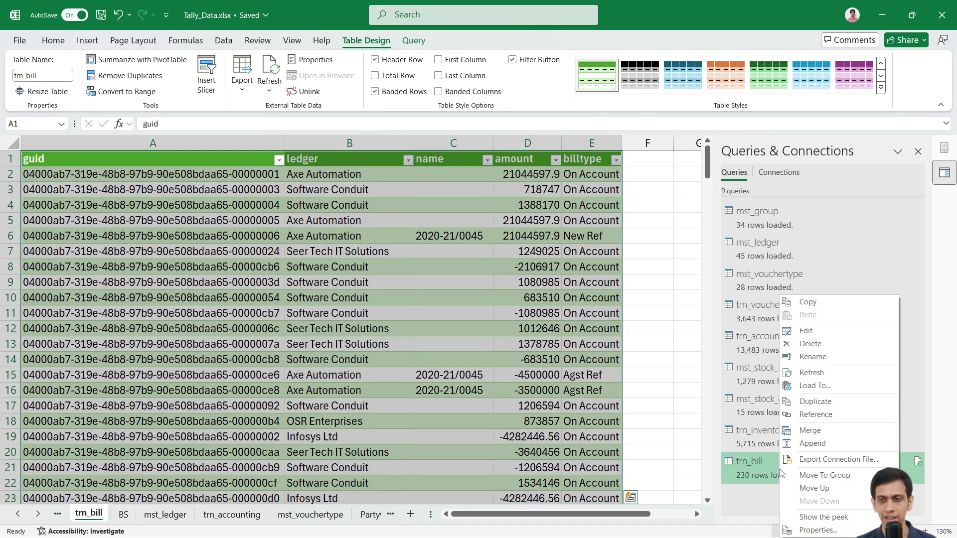
pyautogui.click(807, 335)
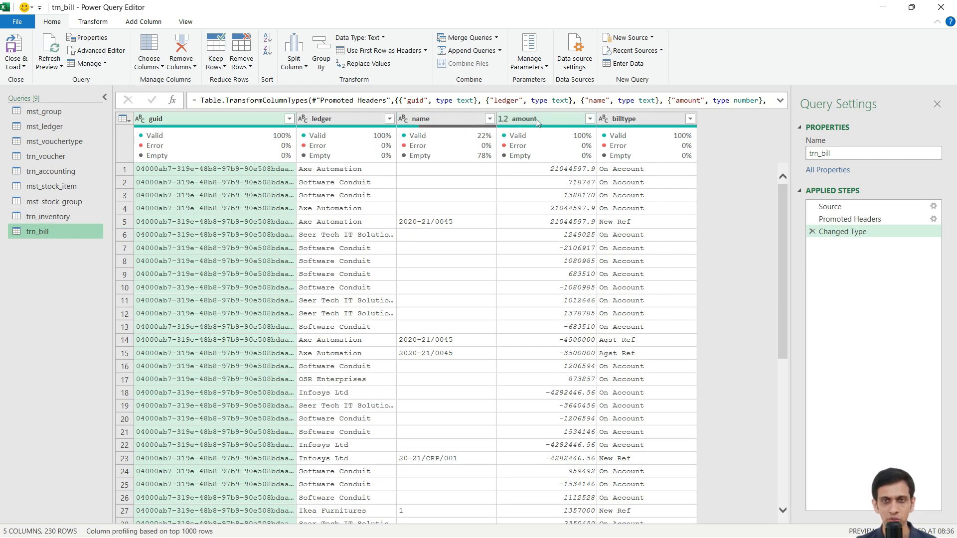
pyautogui.click(490, 119)
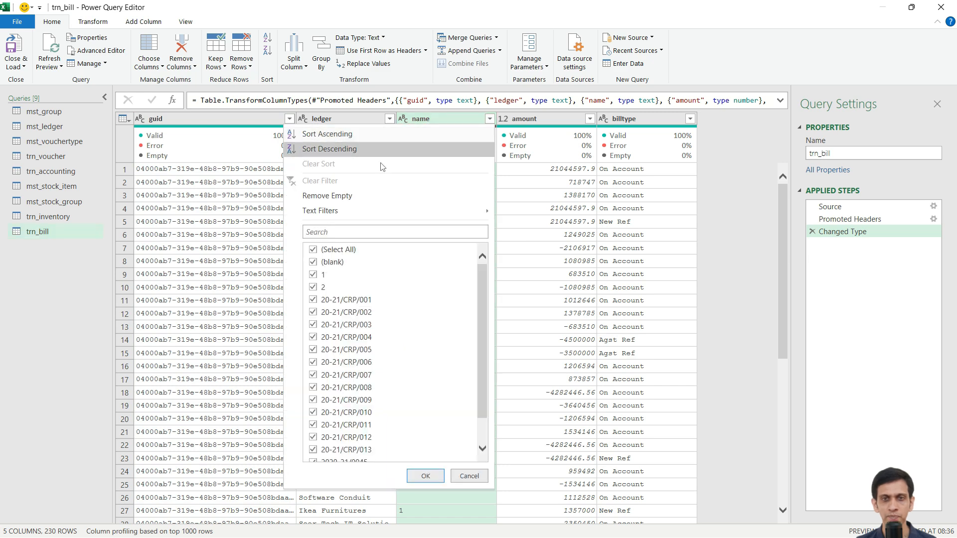
pyautogui.click(333, 198)
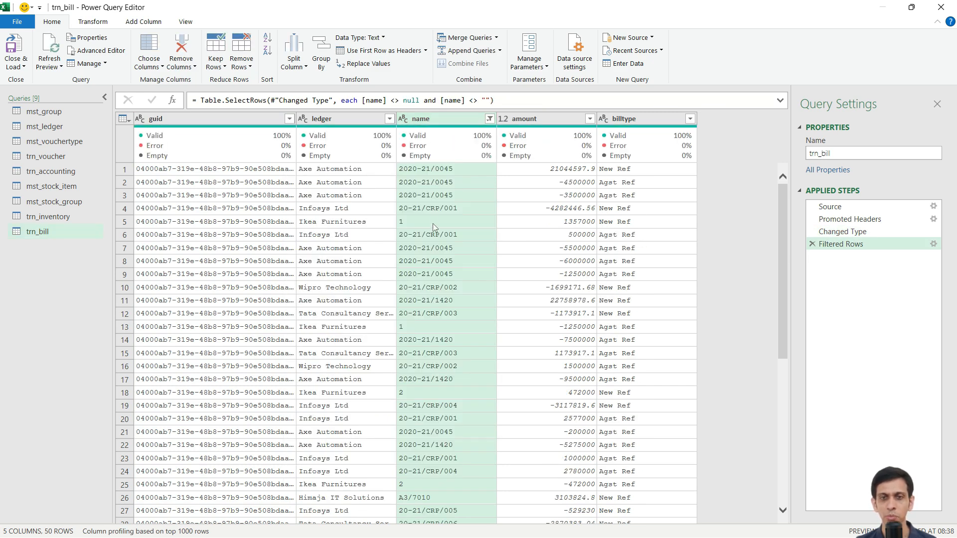
pyautogui.click(16, 50)
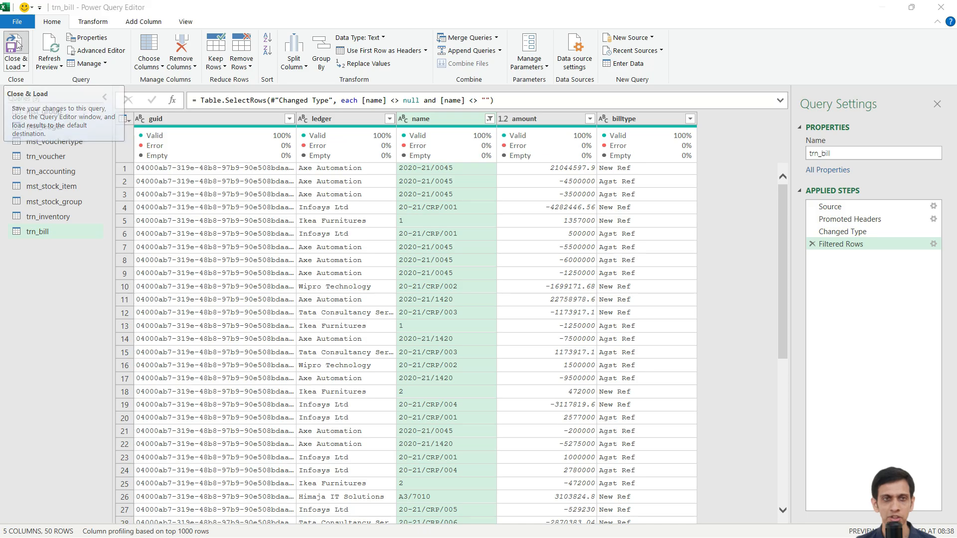
pyautogui.click(362, 269)
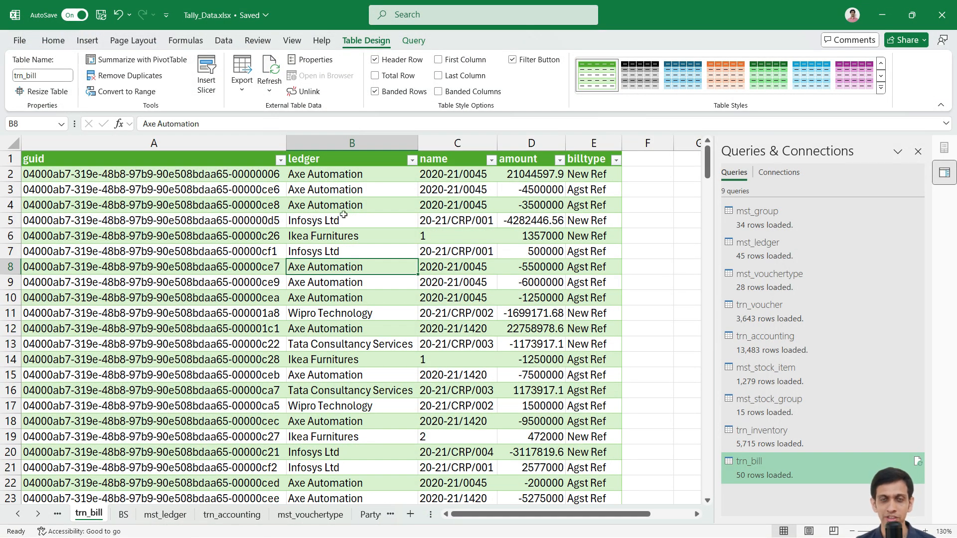
pyautogui.click(918, 151)
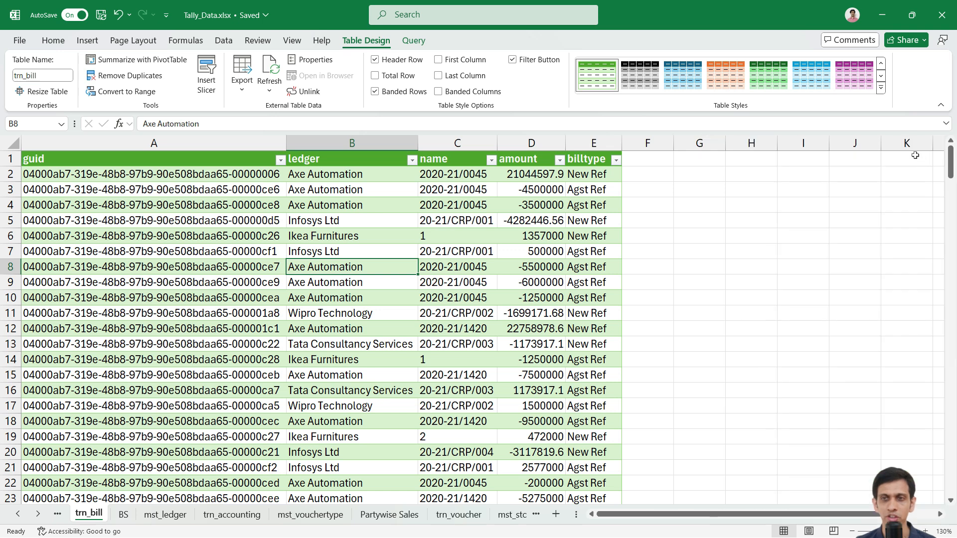
pyautogui.click(355, 185)
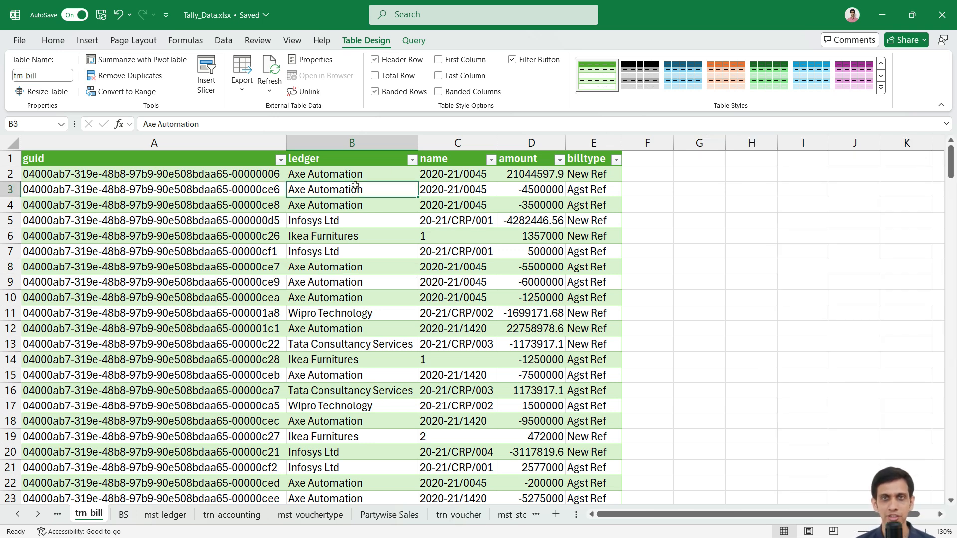
# - Switch to TallyPrime and open the Bills Ledger Outstanding report for the Axe Automation ledger
pyautogui.hotkey('alt', 'Tab')
pyautogui.hotkey('alt', 'Tab')
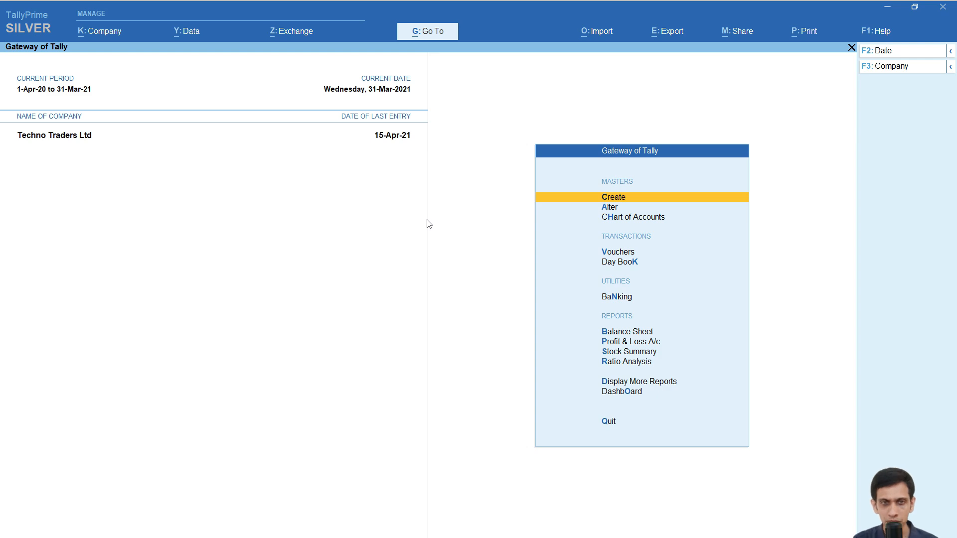
pyautogui.hotkey('alt', 'g')
pyautogui.write('Outs')
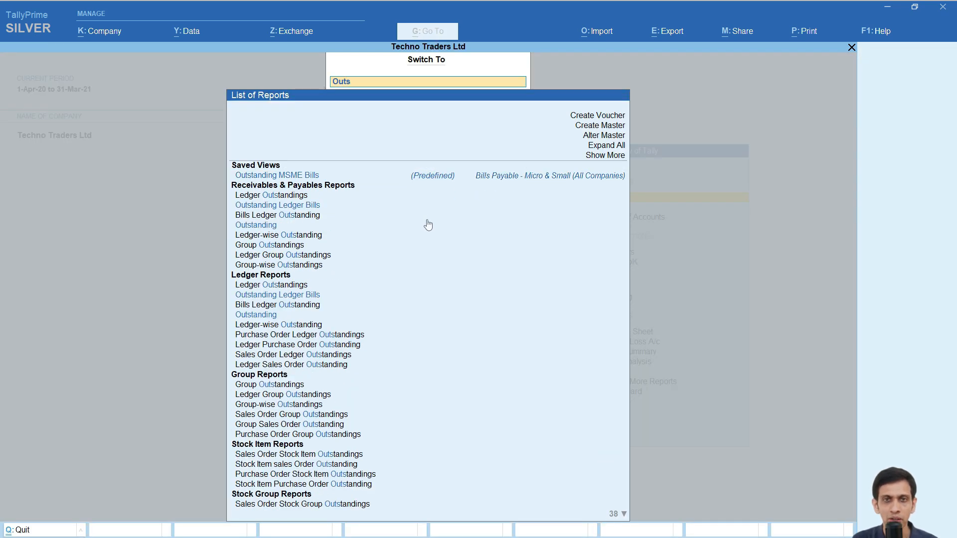
pyautogui.press('Down')
pyautogui.press('Down')
pyautogui.press('Down')
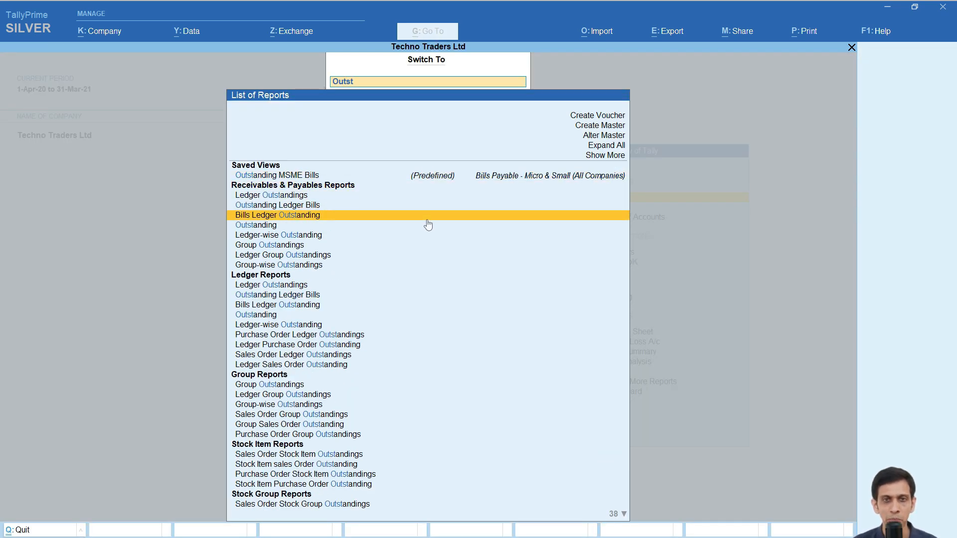
pyautogui.press('Return')
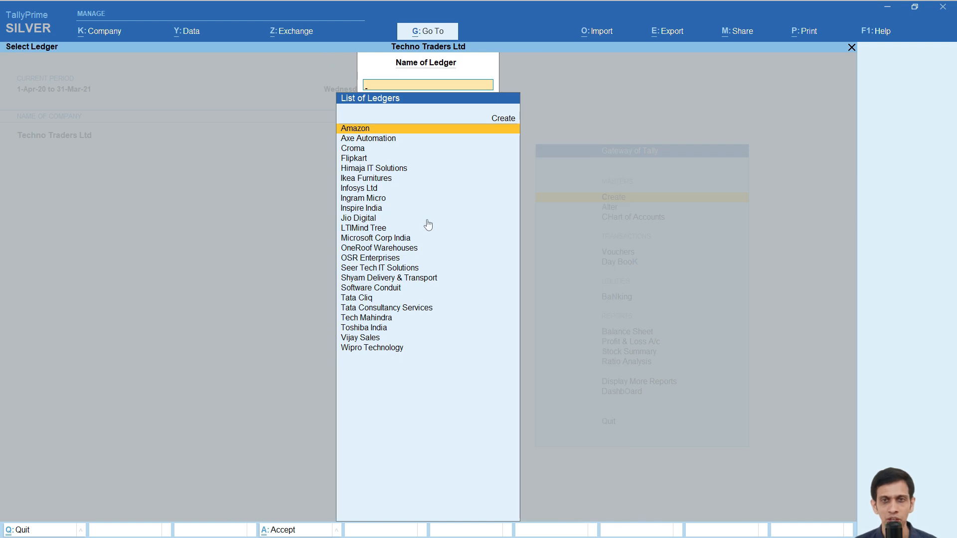
pyautogui.press('Down')
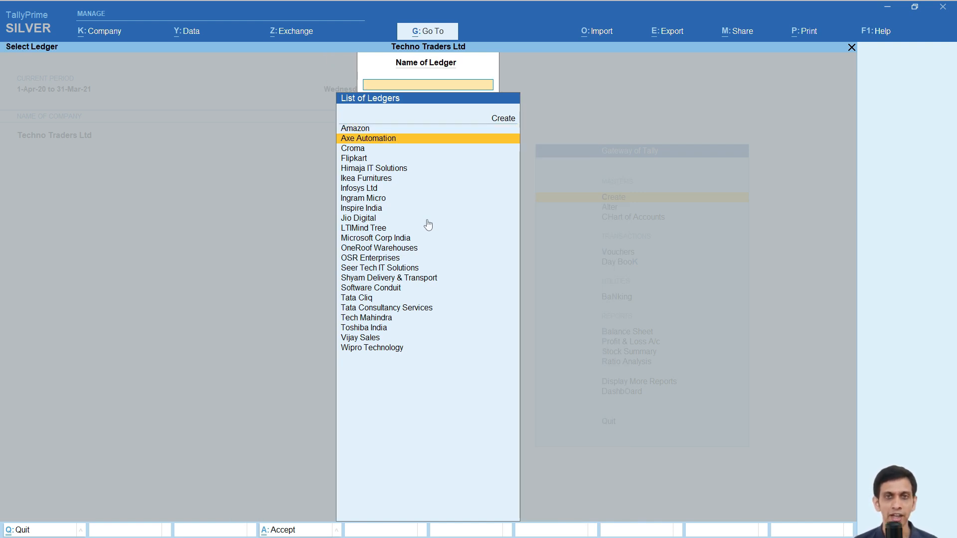
pyautogui.press('Return')
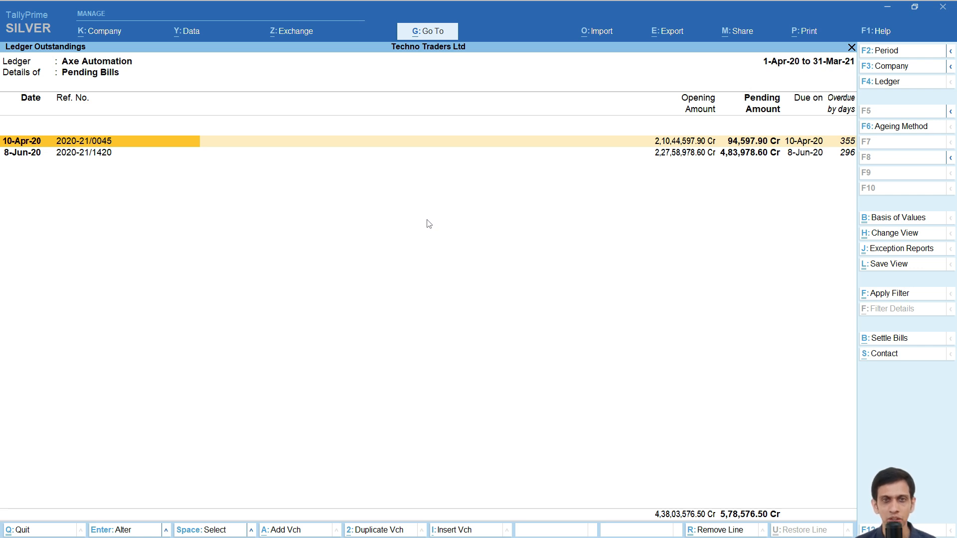
# - Switch back to Excel and filter the ledger column of the trn_bill table to show only Axe Automation
pyautogui.hotkey('alt', 'Tab')
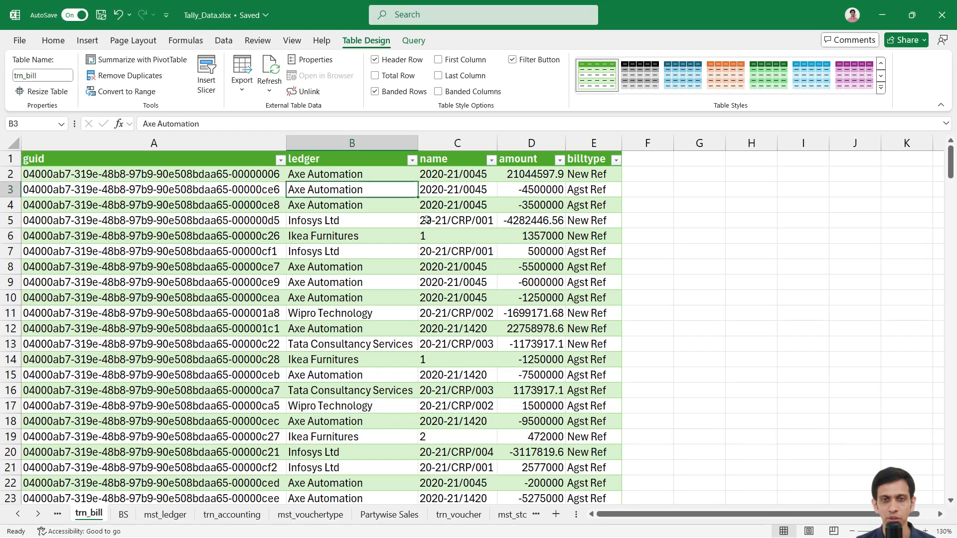
pyautogui.click(349, 219)
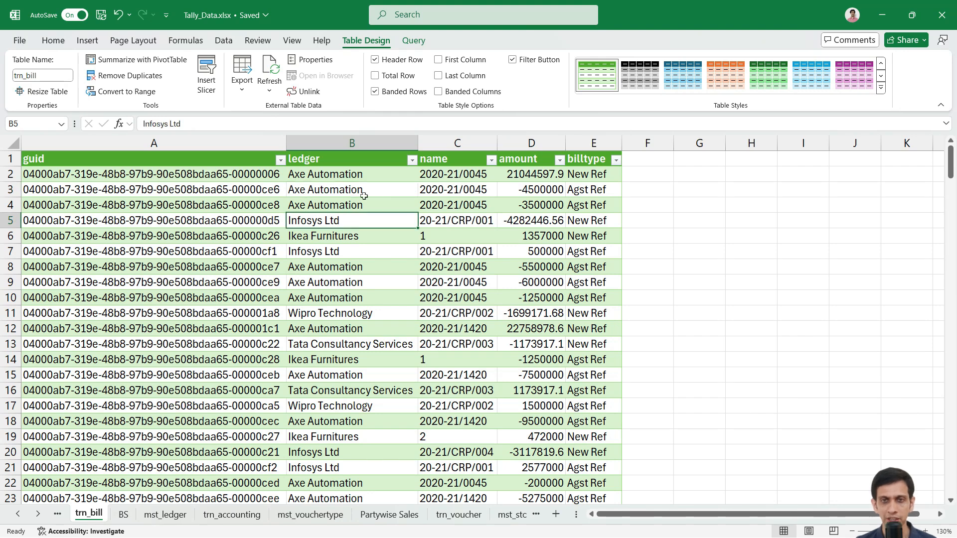
pyautogui.click(363, 192)
pyautogui.click(432, 181)
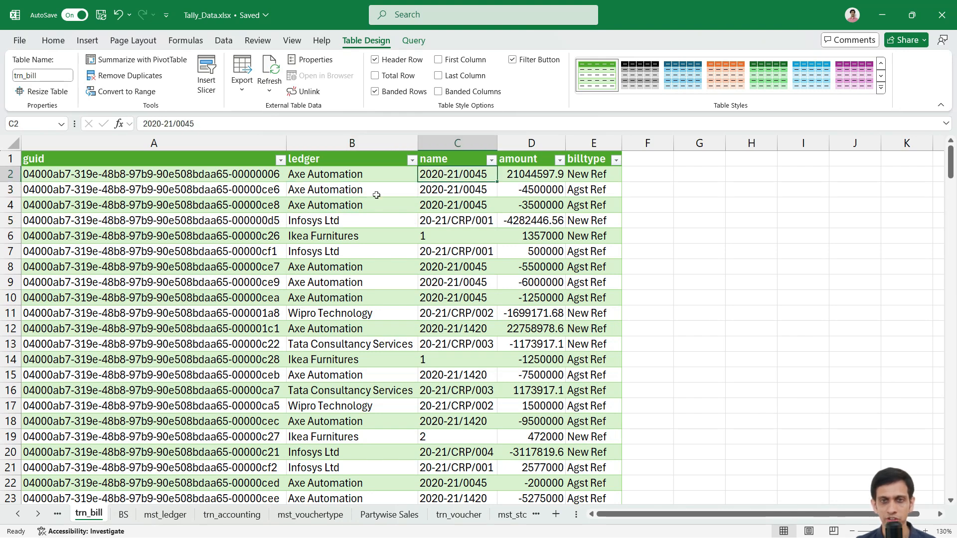
pyautogui.click(412, 160)
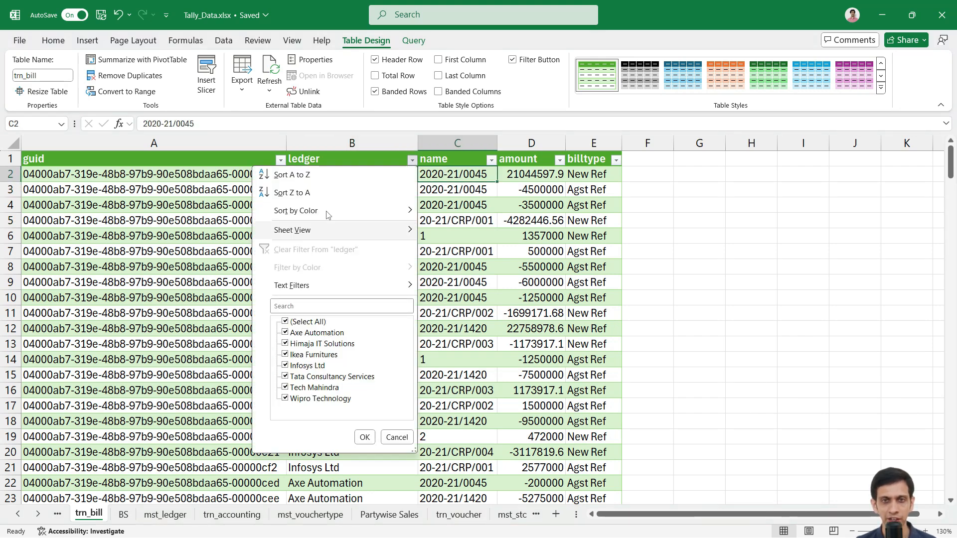
pyautogui.click(294, 322)
pyautogui.click(296, 333)
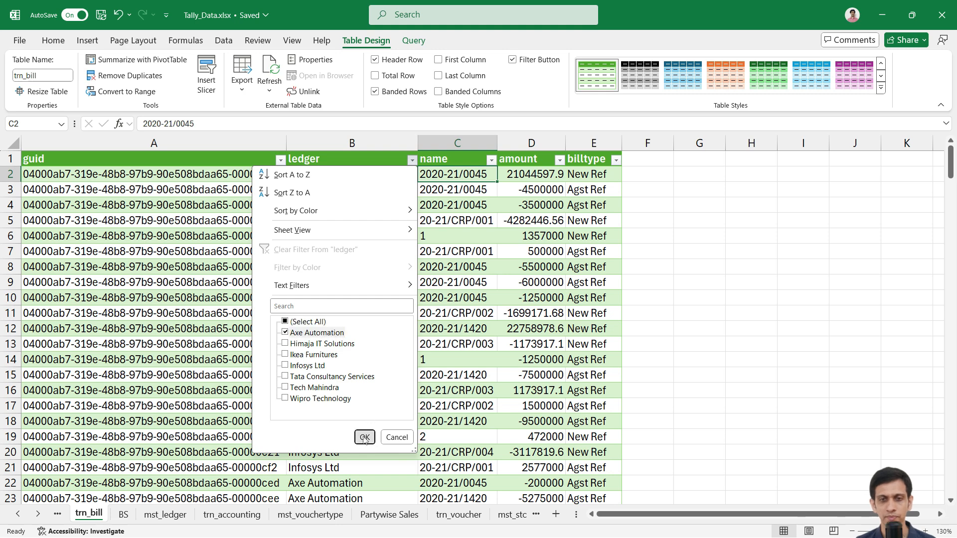
pyautogui.click(364, 437)
pyautogui.click(394, 200)
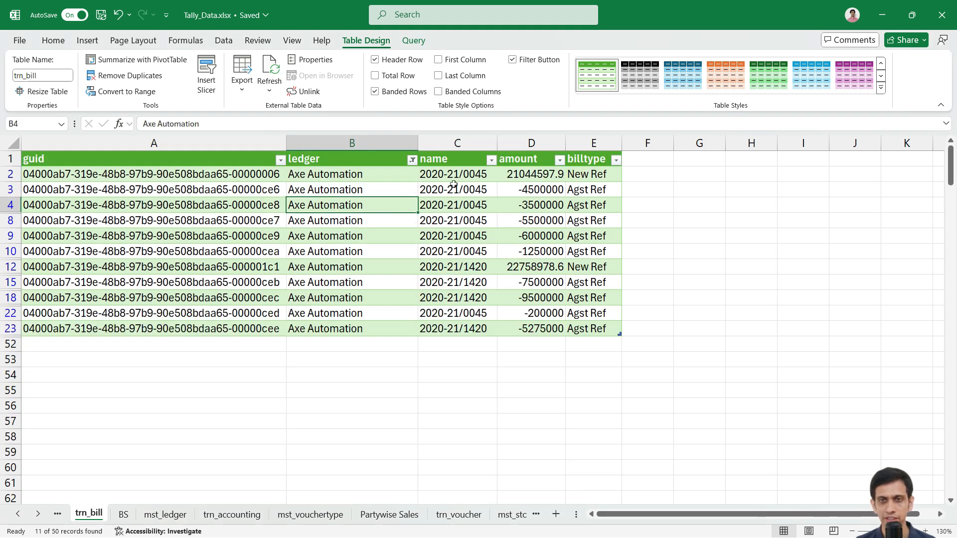
# - Check the first bill reference in TallyPrime, then in Excel filter the name column of the trn_bill table to 2020-21/0045
pyautogui.hotkey('alt', 'Tab')
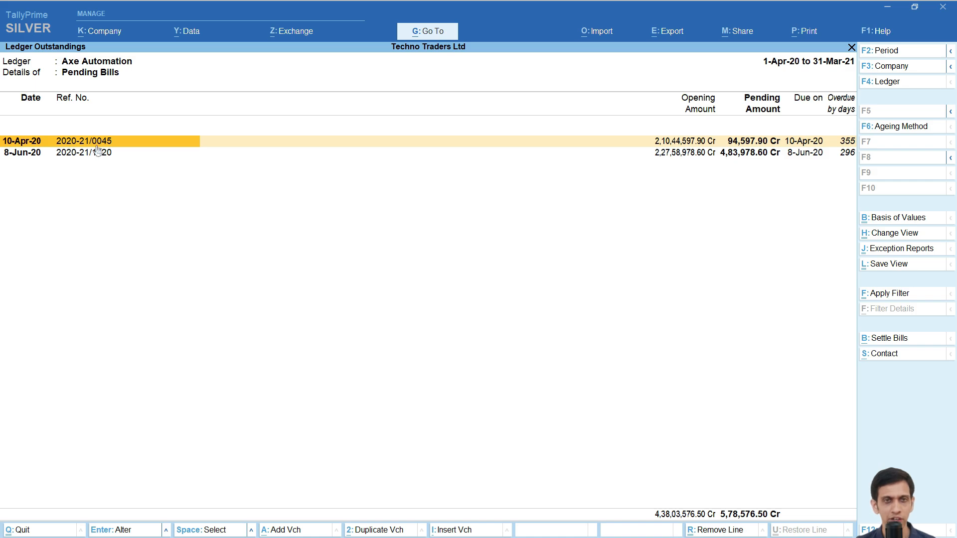
pyautogui.hotkey('alt', 'Tab')
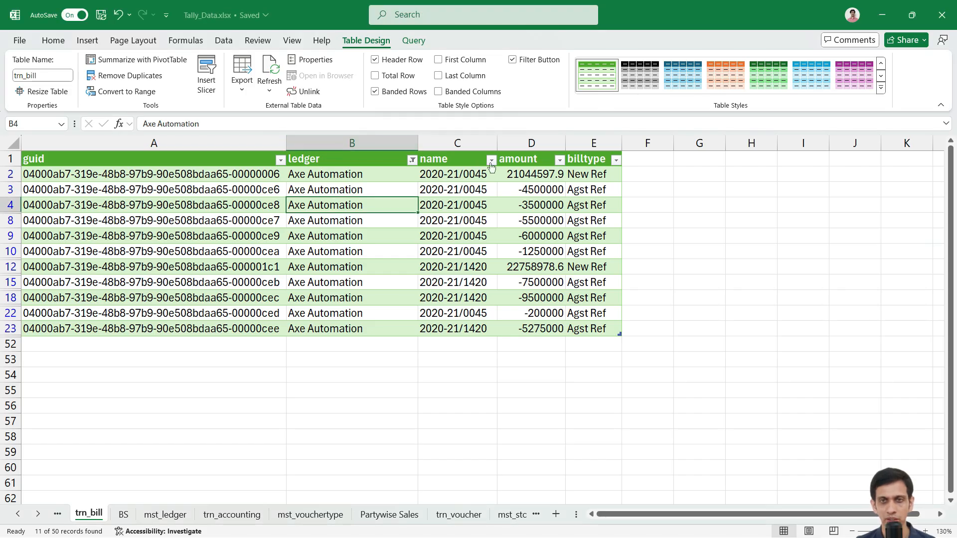
pyautogui.click(491, 160)
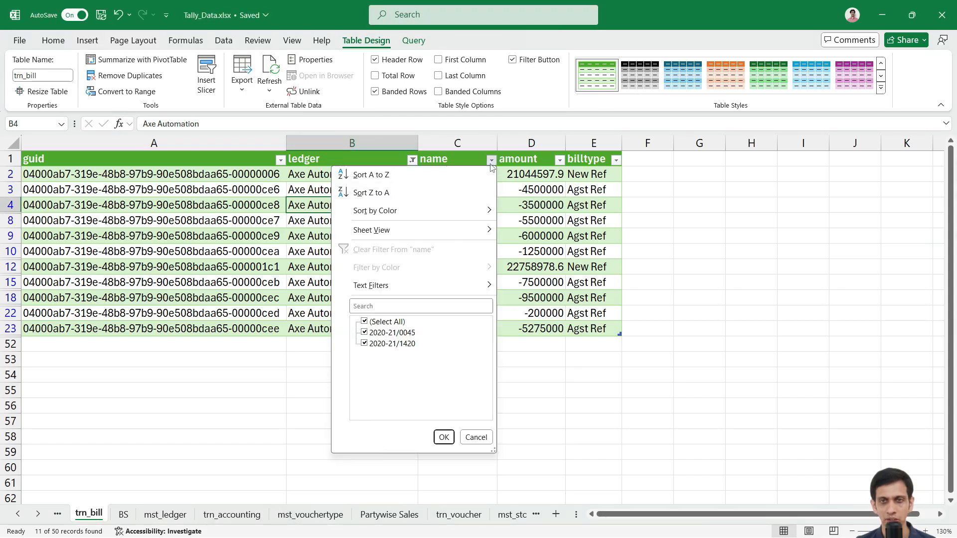
pyautogui.click(368, 323)
pyautogui.click(365, 332)
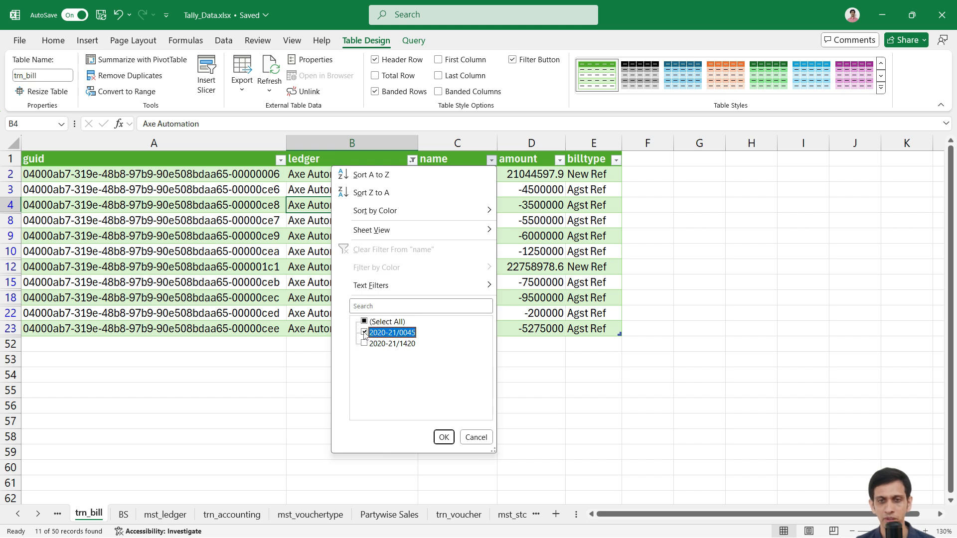
pyautogui.click(444, 438)
# - Examine the New Ref and Agst Ref rows of bill 2020-21/0045 in the billtype column
pyautogui.click(498, 190)
pyautogui.moveTo(498, 190); pyautogui.dragTo(463, 174)
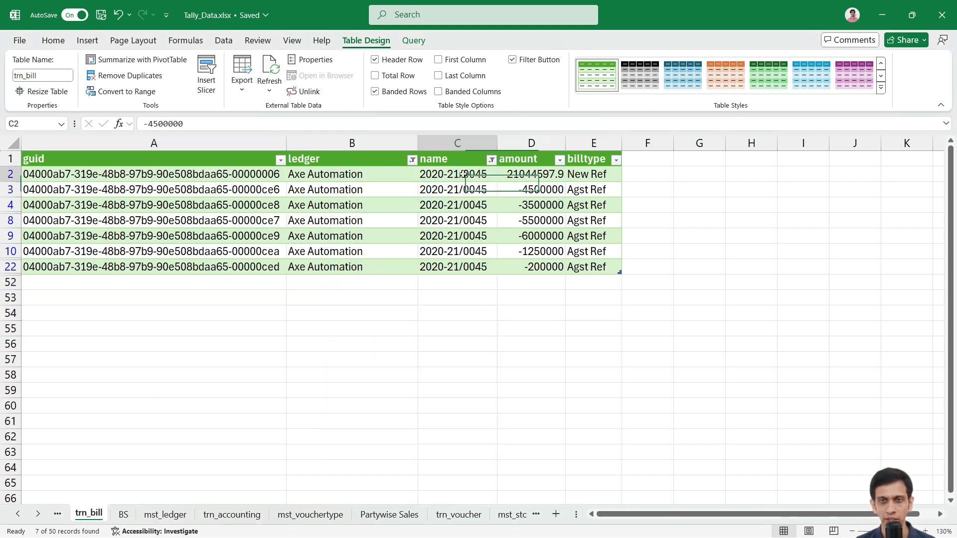
pyautogui.click(586, 175)
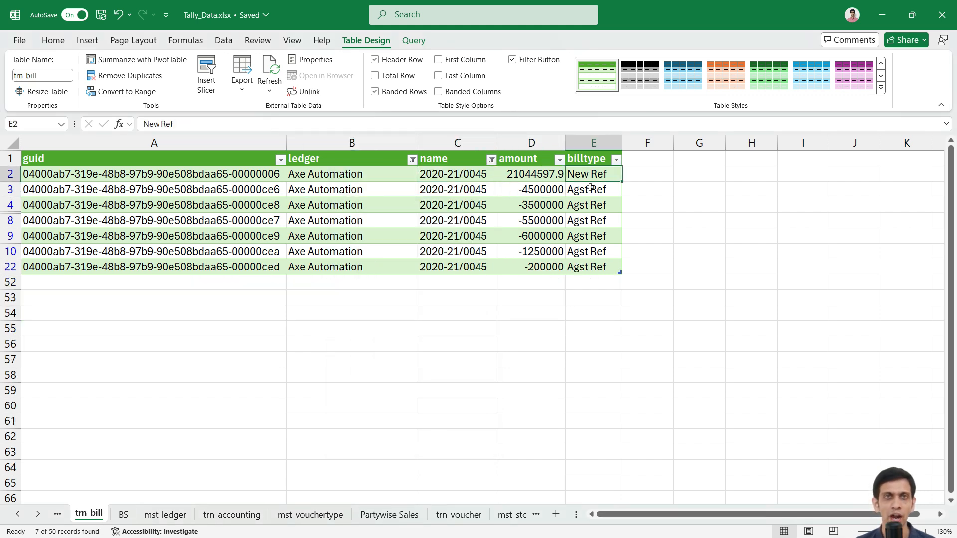
pyautogui.moveTo(596, 190); pyautogui.dragTo(591, 267)
pyautogui.click(479, 190)
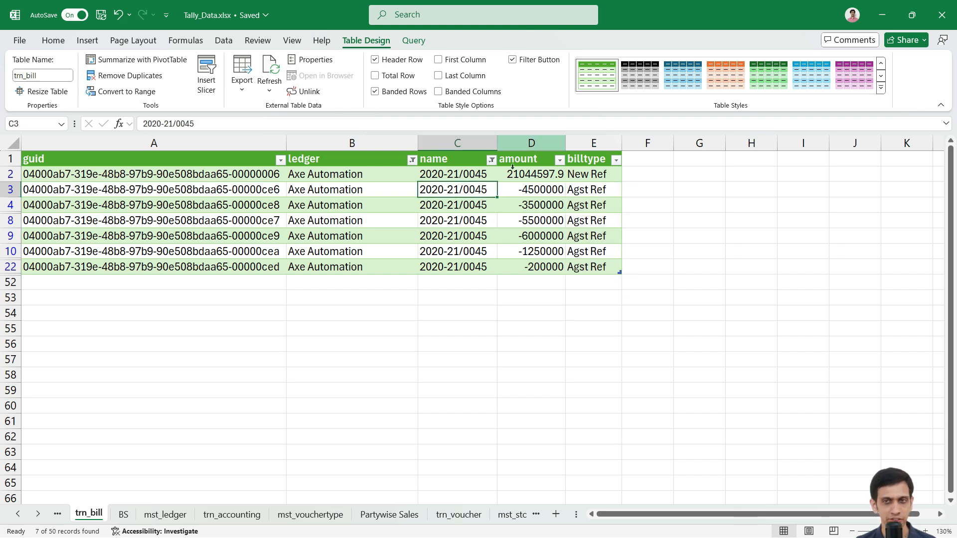
# - Apply the comma number style to the amount column of the trn_bill table
pyautogui.click(532, 145)
pyautogui.click(53, 40)
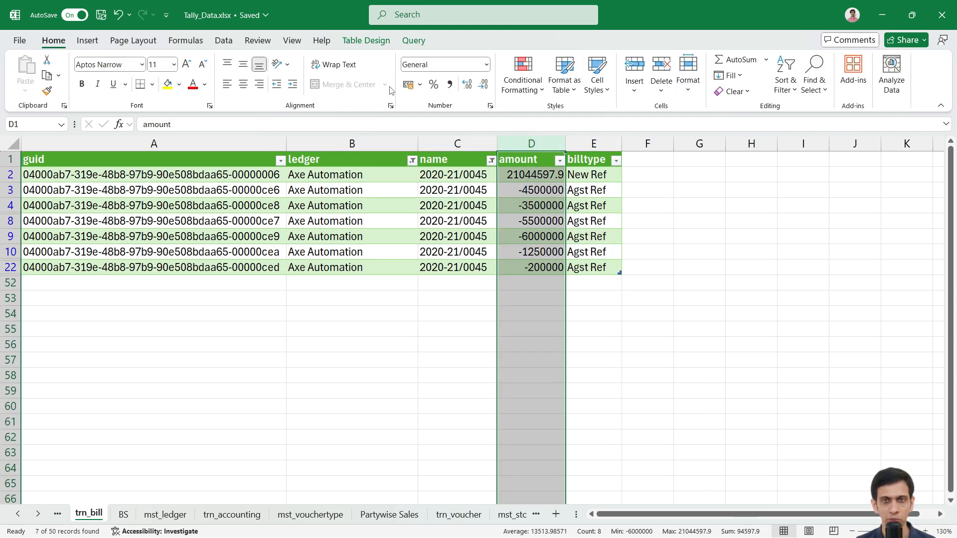
pyautogui.click(448, 86)
pyautogui.click(404, 222)
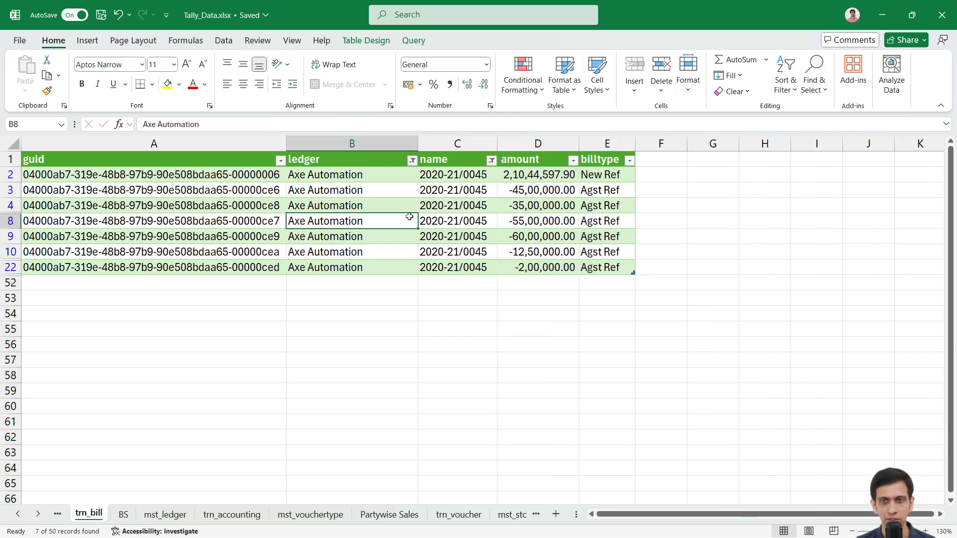
# - Compare the New Ref amount of bill 2020-21/0045 with its opening amount in TallyPrime, and review its Agst Ref entries in Excel
pyautogui.click(534, 176)
pyautogui.click(474, 175)
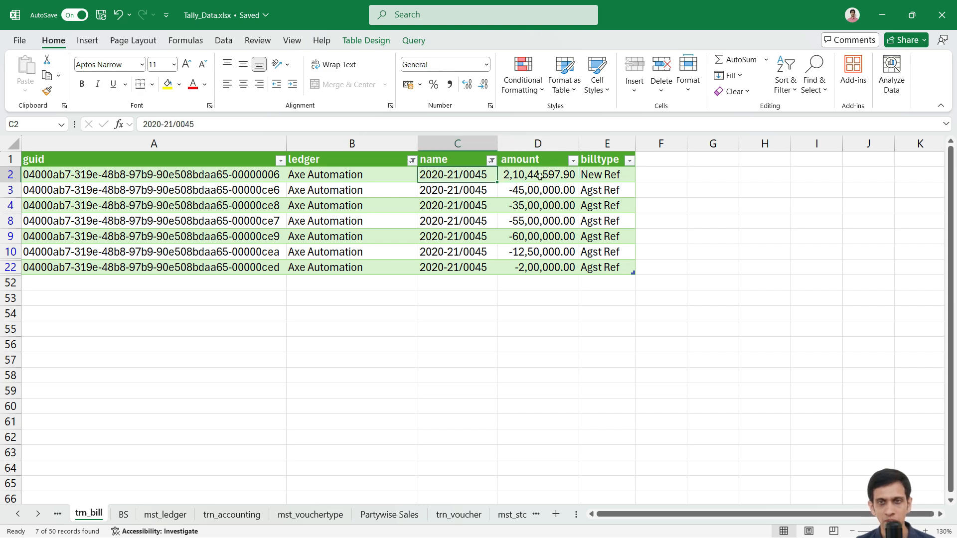
pyautogui.click(541, 178)
pyautogui.hotkey('alt', 'Tab')
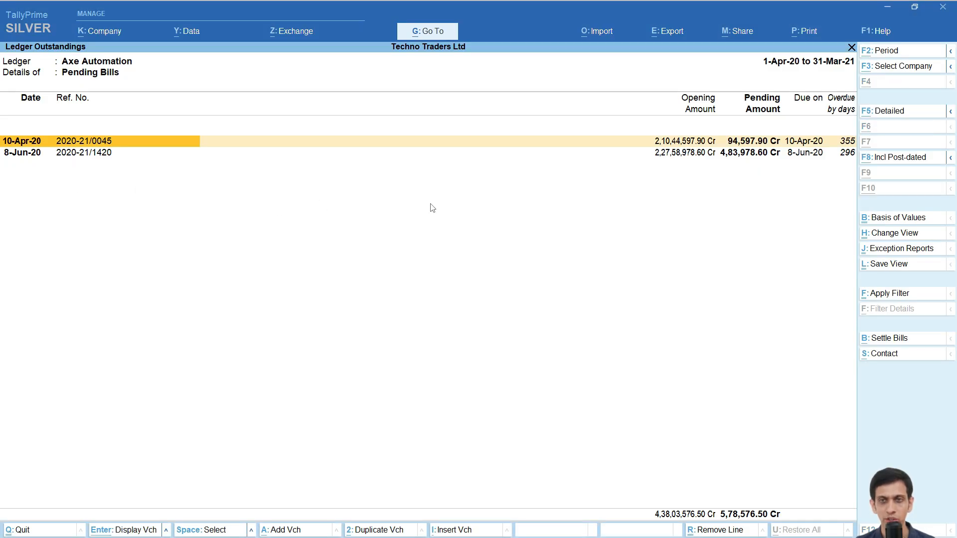
pyautogui.hotkey('alt', 'Tab')
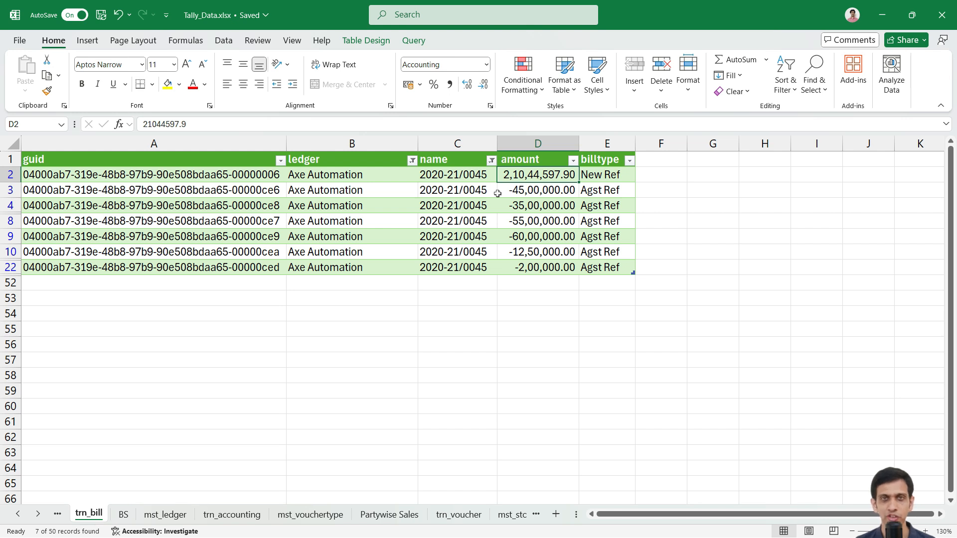
pyautogui.moveTo(591, 189); pyautogui.dragTo(593, 261)
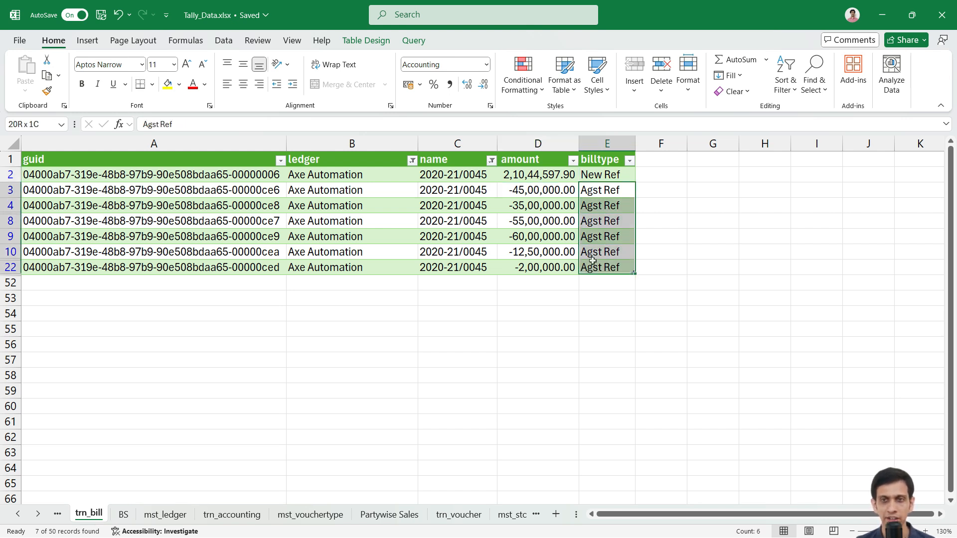
pyautogui.click(524, 191)
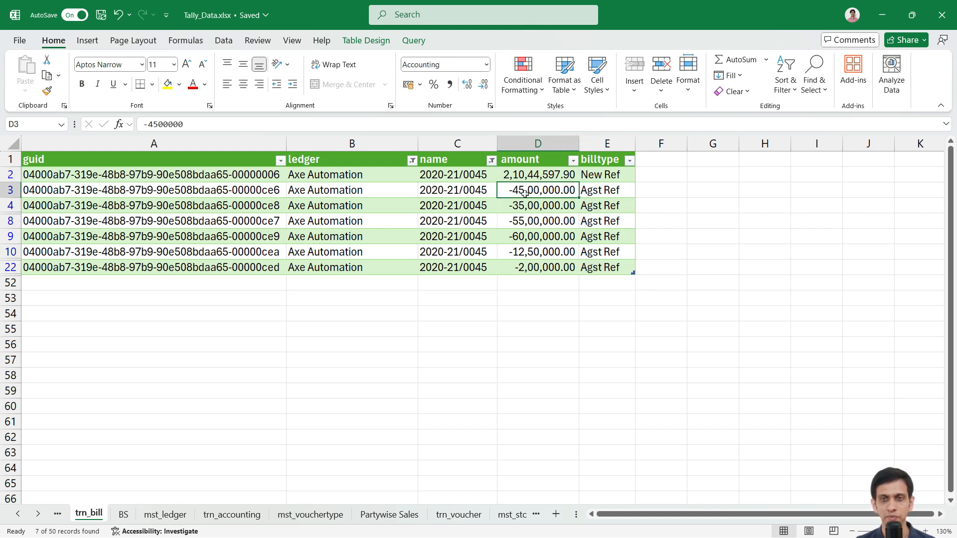
pyautogui.click(524, 172)
pyautogui.click(520, 188)
pyautogui.click(500, 175)
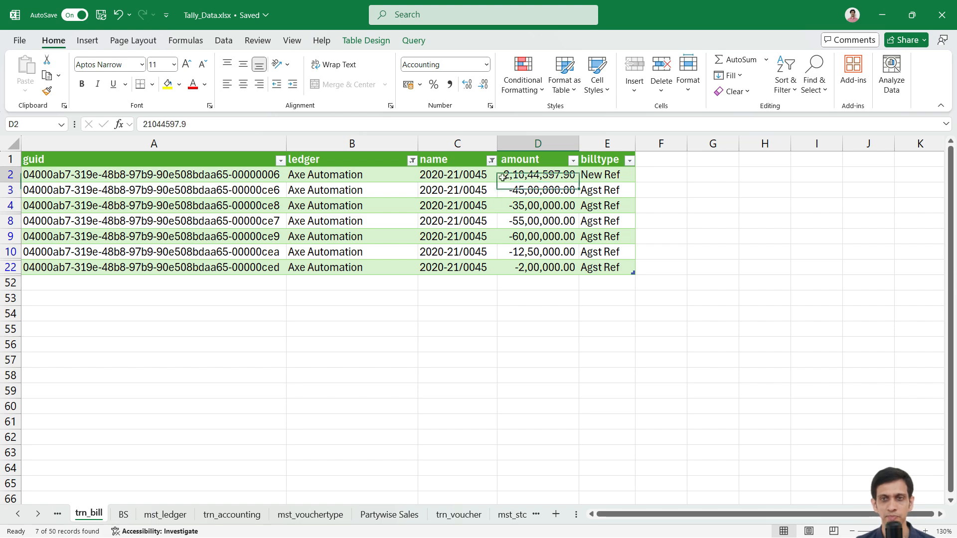
# - Switch to TallyPrime to expand the voucher details of bill 2020-21/0045, and total its Agst Ref amounts in Excel
pyautogui.hotkey('alt', 'Tab')
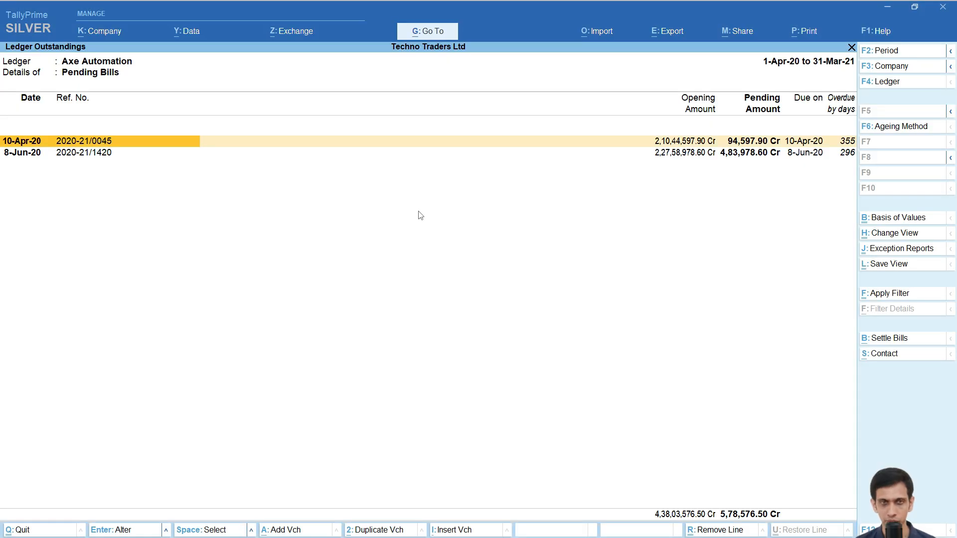
pyautogui.hotkey('shift', 'Return')
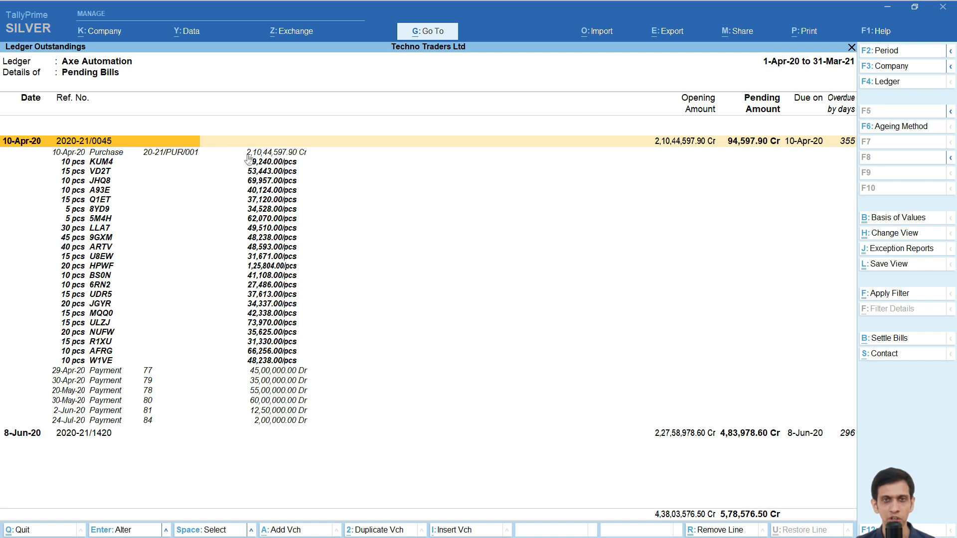
pyautogui.click(523, 174)
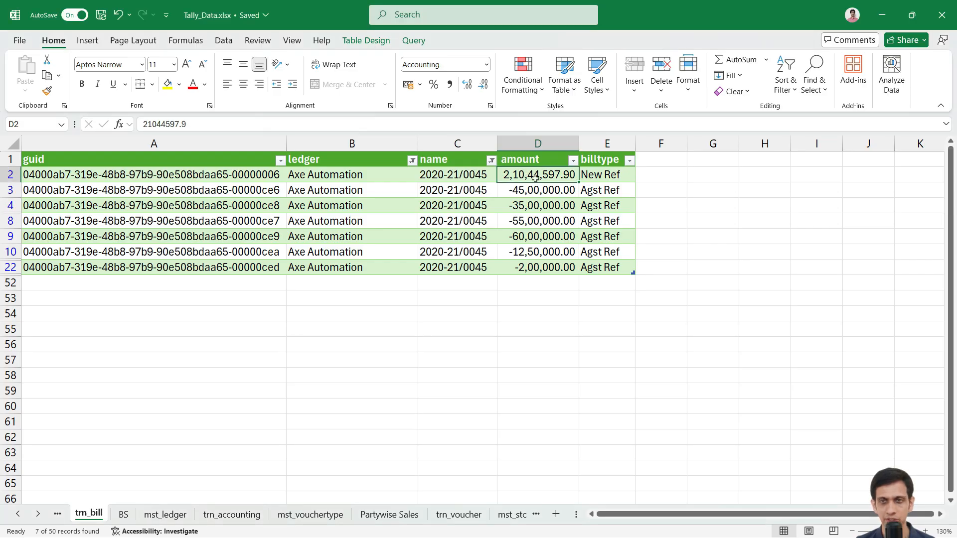
pyautogui.moveTo(523, 190); pyautogui.dragTo(523, 269)
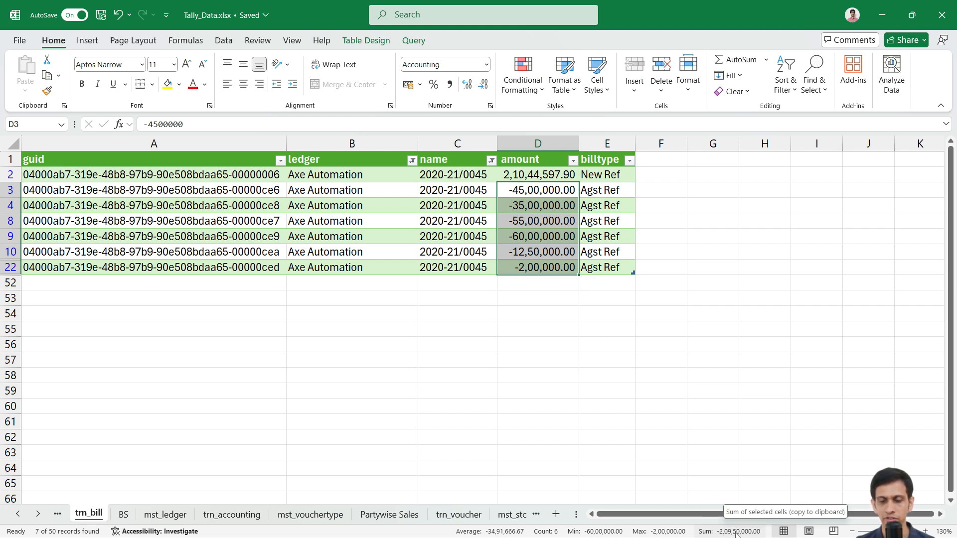
# - Switch to TallyPrime and examine the payment vouchers listed under bill 2020-21/0045
pyautogui.hotkey('alt', 'Tab')
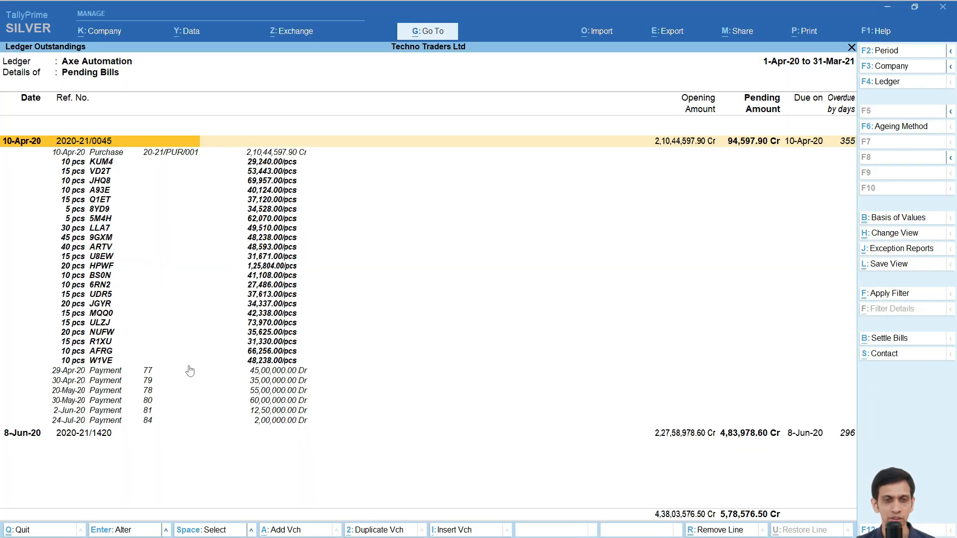
pyautogui.press('Down')
pyautogui.press('Up')
pyautogui.press('Down')
pyautogui.press('Down')
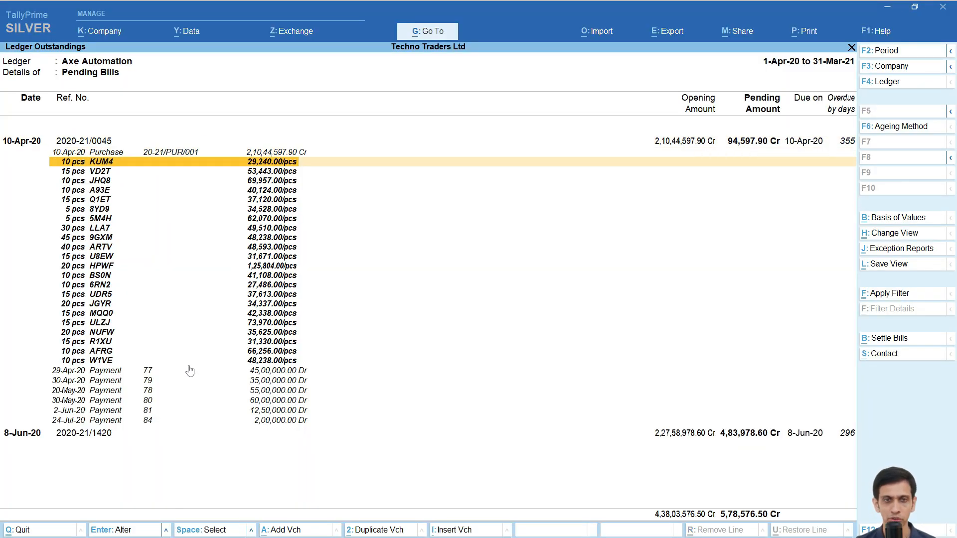
pyautogui.click(269, 373)
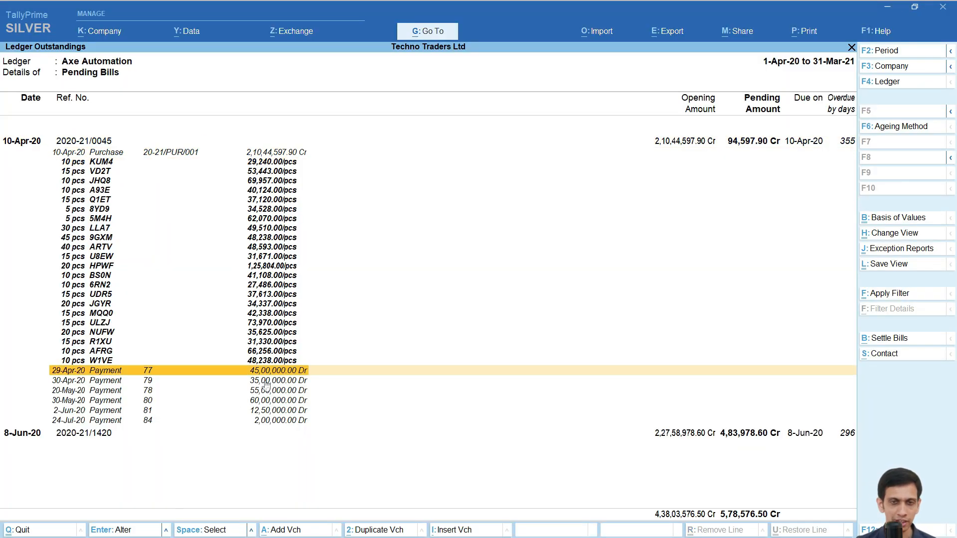
pyautogui.click(265, 381)
pyautogui.press('Down')
pyautogui.press('Down')
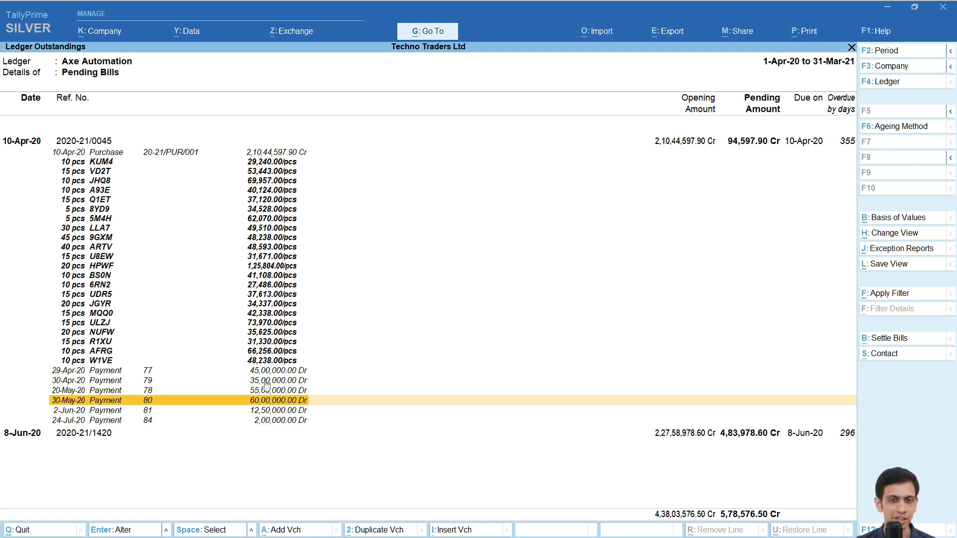
pyautogui.press('Up')
pyautogui.press('Up')
pyautogui.press('Up')
# - Switch to Excel and total all New Ref and Agst Ref amounts of bill 2020-21/0045
pyautogui.hotkey('alt', 'Tab')
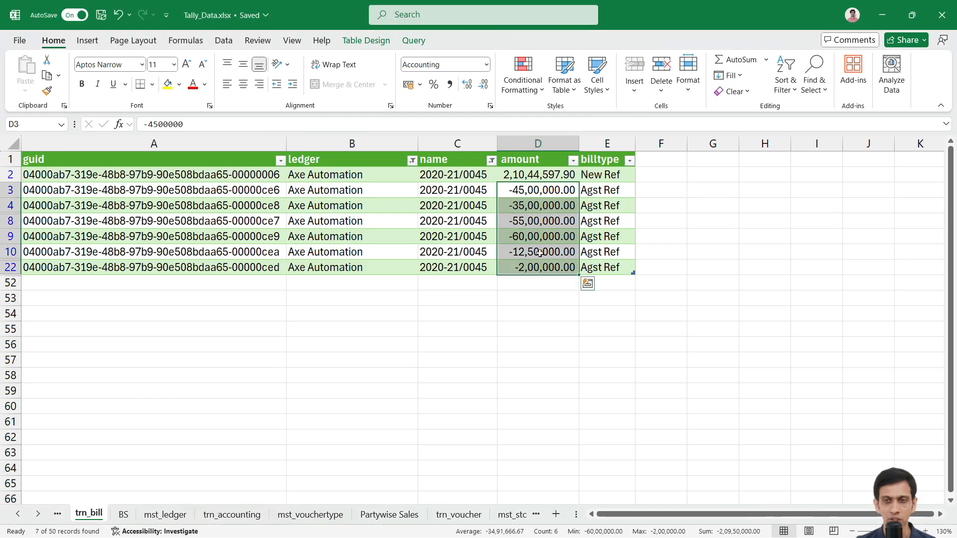
pyautogui.click(528, 201)
pyautogui.click(528, 192)
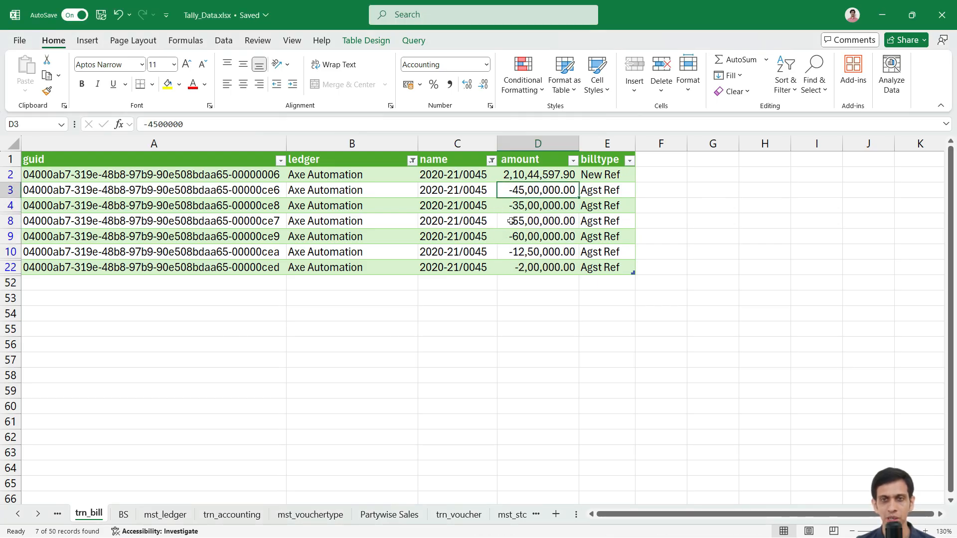
pyautogui.press('Up')
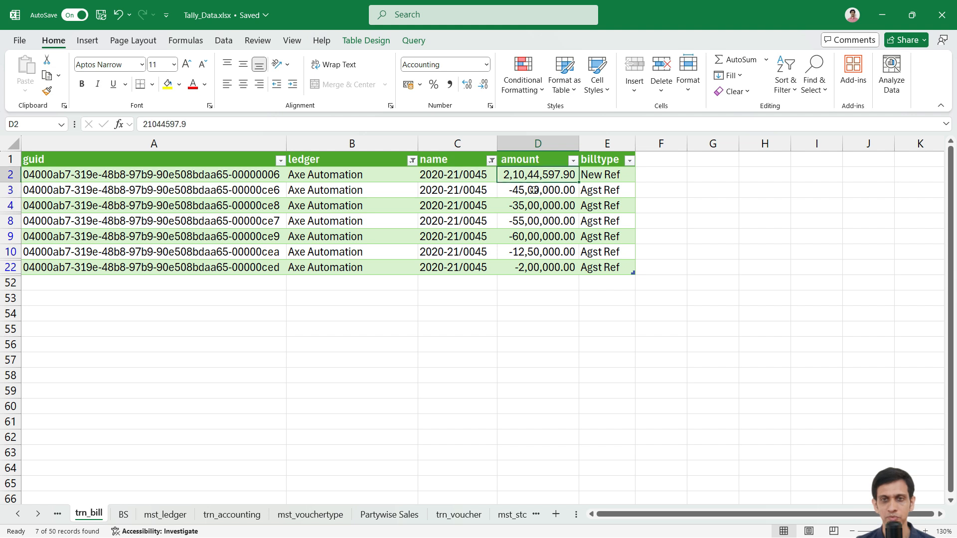
pyautogui.click(509, 200)
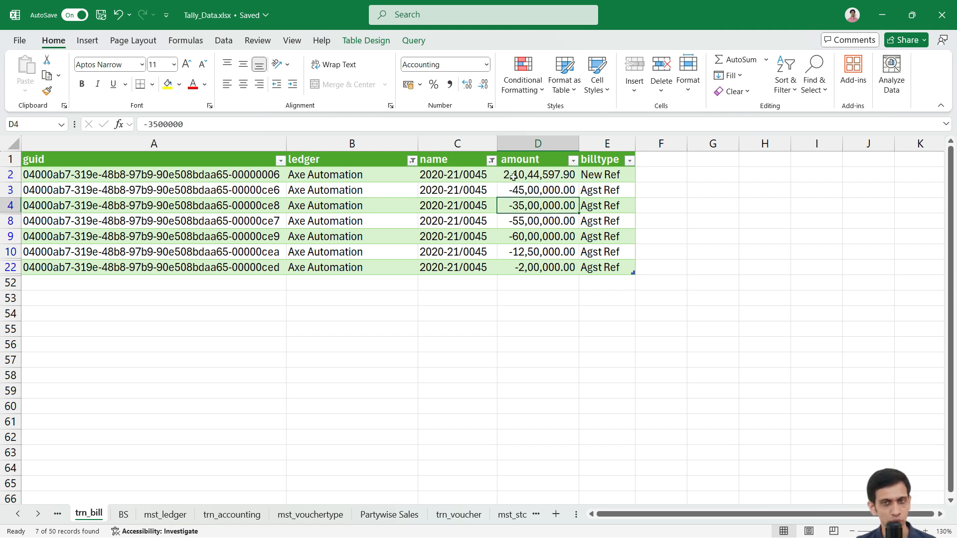
pyautogui.click(513, 177)
pyautogui.moveTo(522, 206); pyautogui.dragTo(522, 267)
pyautogui.click(522, 221)
pyautogui.moveTo(521, 175); pyautogui.dragTo(517, 264)
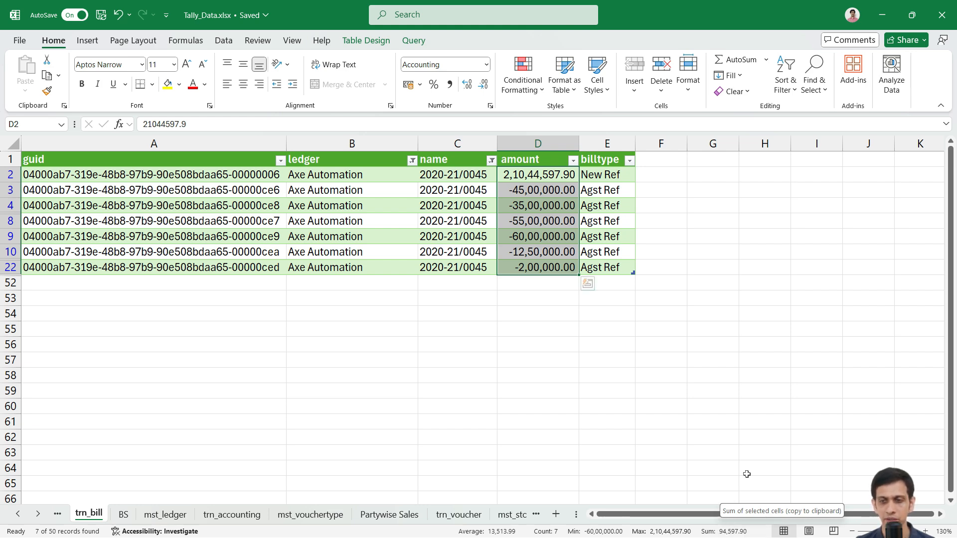
# - Switch to TallyPrime and collapse the voucher details of bill 2020-21/0045 to check its pending amount
pyautogui.hotkey('alt', 'Tab')
pyautogui.press('Up')
pyautogui.press('Up')
pyautogui.press('Up')
pyautogui.press('Up')
pyautogui.press('Up')
pyautogui.press('Up')
pyautogui.press('Up')
pyautogui.press('Up')
pyautogui.press('Up')
pyautogui.press('Up')
pyautogui.press('Up')
pyautogui.press('Up')
pyautogui.press('Up')
pyautogui.press('Up')
pyautogui.press('Up')
pyautogui.press('Up')
pyautogui.press('Up')
pyautogui.press('Up')
pyautogui.press('Up')
pyautogui.press('Up')
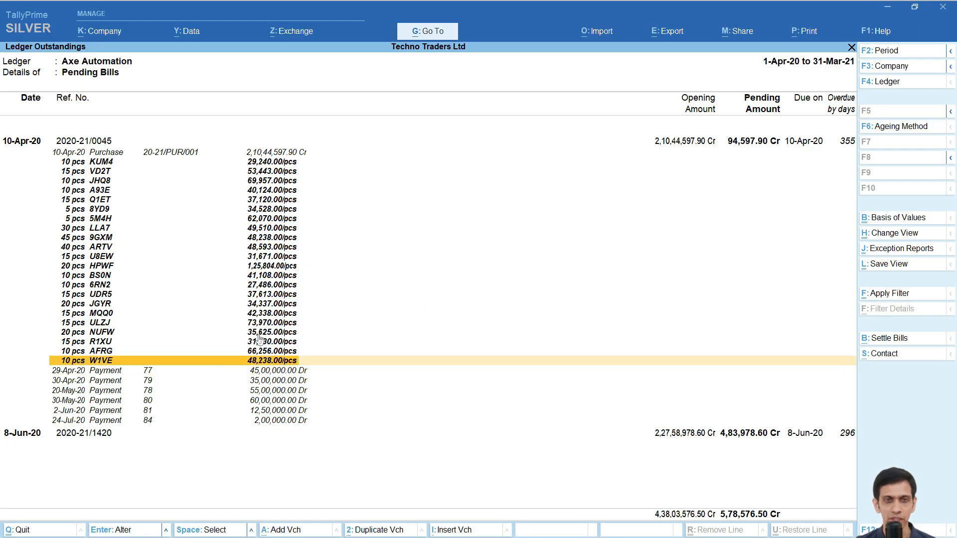
pyautogui.hotkey('shift', 'Return')
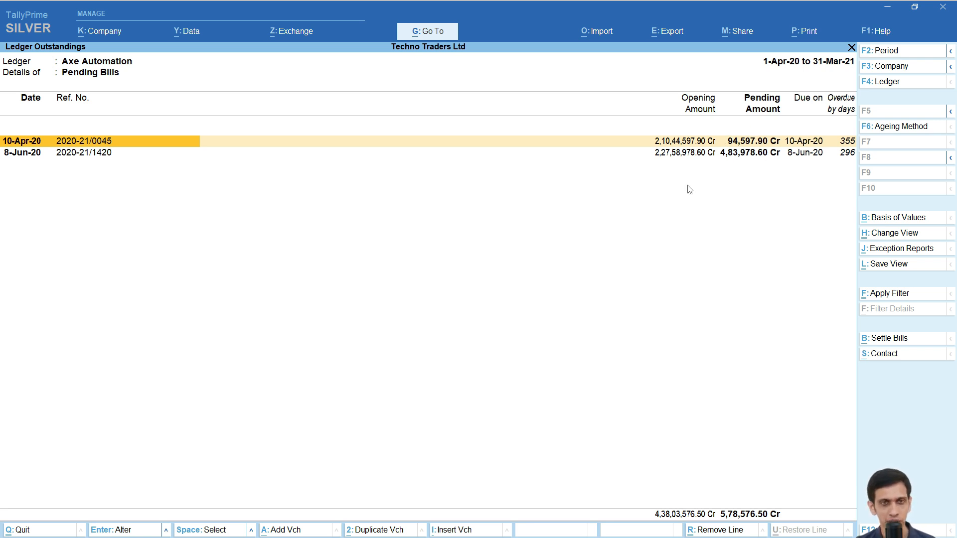
# - Switch to Excel, filter the name column to 2020-21/1420, and total its amounts to compare with the pending amount in TallyPrime
pyautogui.hotkey('alt', 'Tab')
pyautogui.click(467, 174)
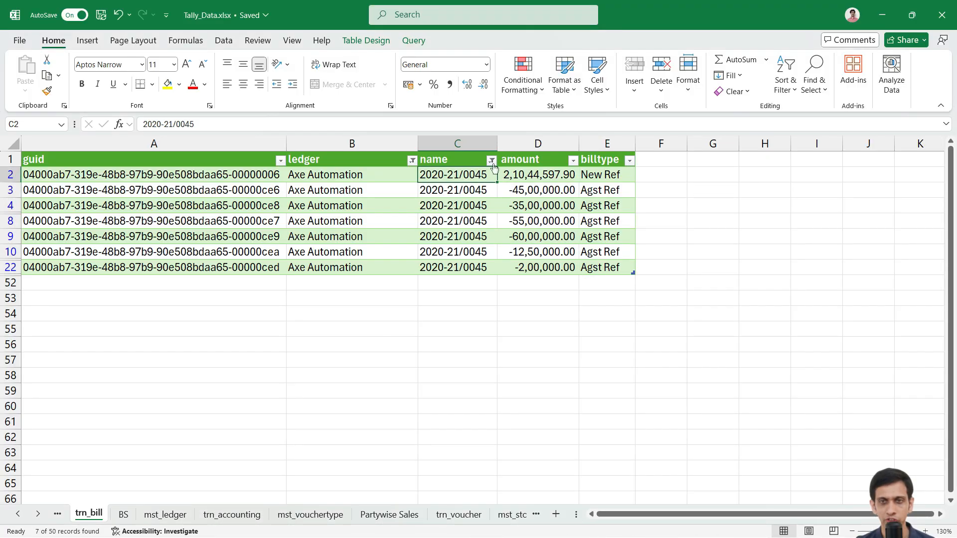
pyautogui.click(492, 161)
pyautogui.click(365, 333)
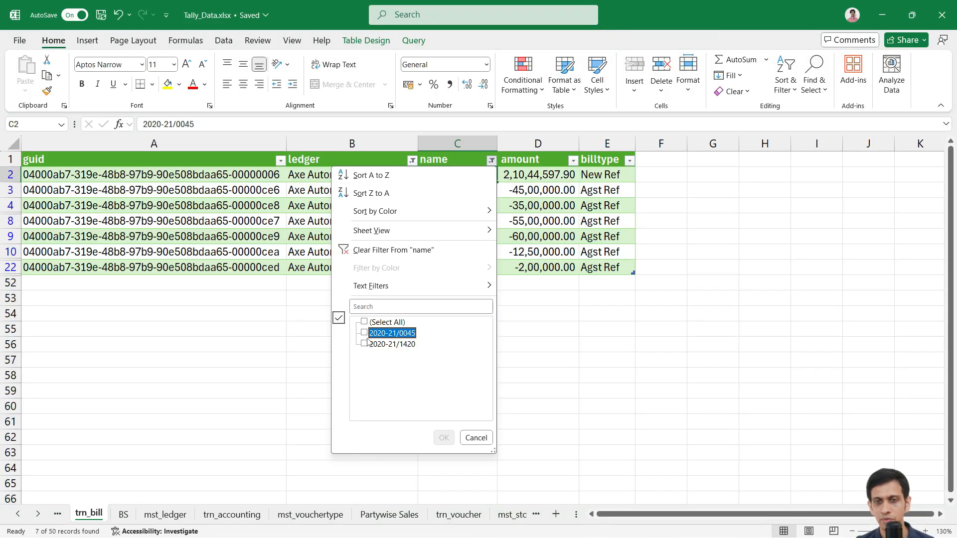
pyautogui.click(364, 344)
pyautogui.click(443, 437)
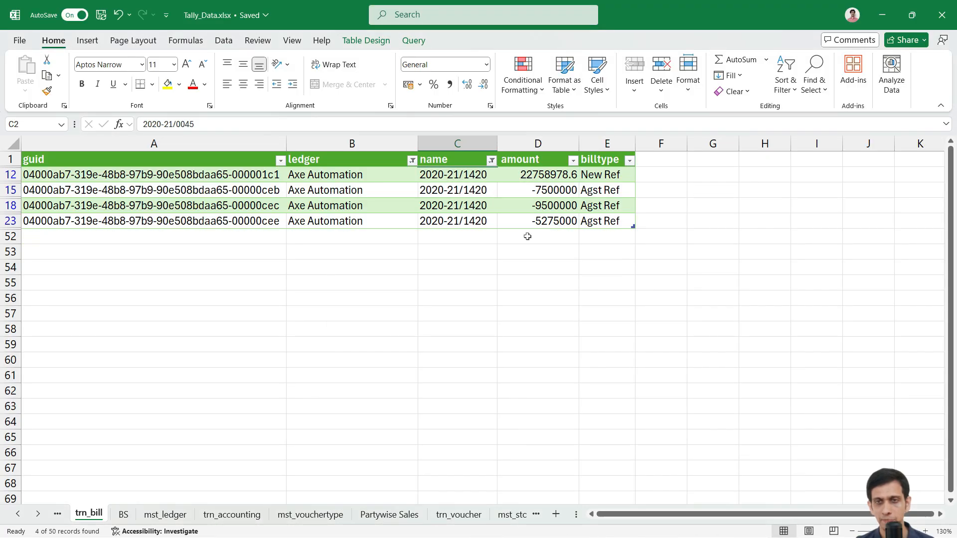
pyautogui.moveTo(538, 177); pyautogui.dragTo(538, 223)
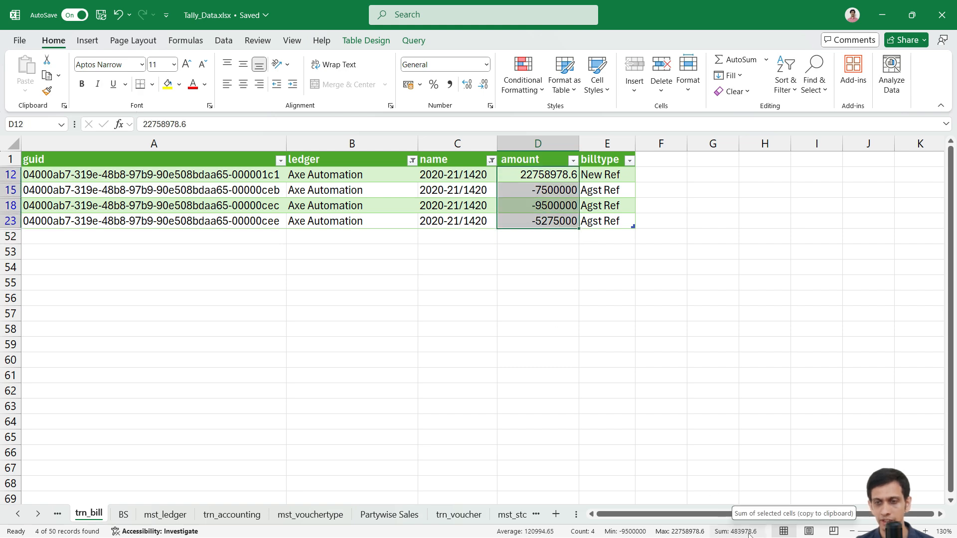
pyautogui.hotkey('alt', 'Tab')
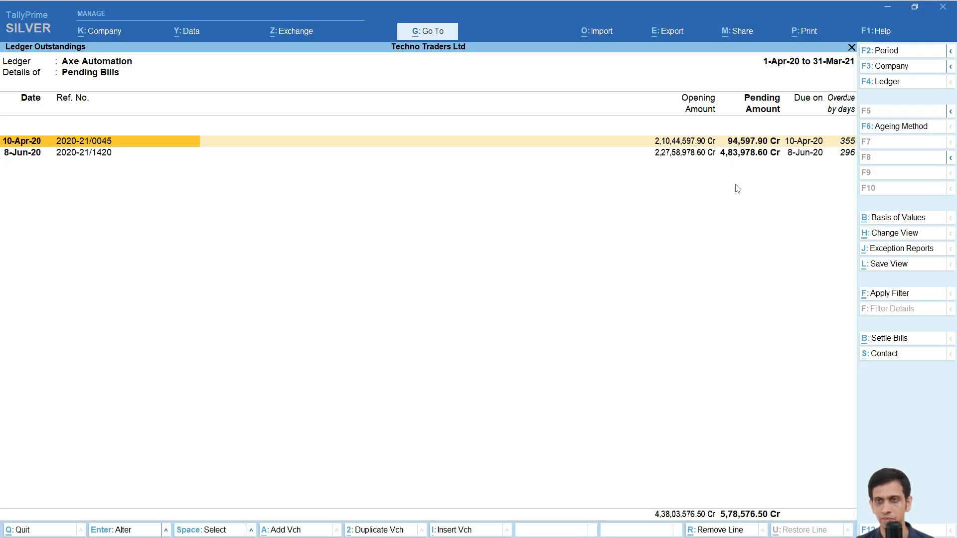
# - Switch to Excel and clear the filters on the ledger and name columns of the trn_bill table
pyautogui.hotkey('alt', 'Tab')
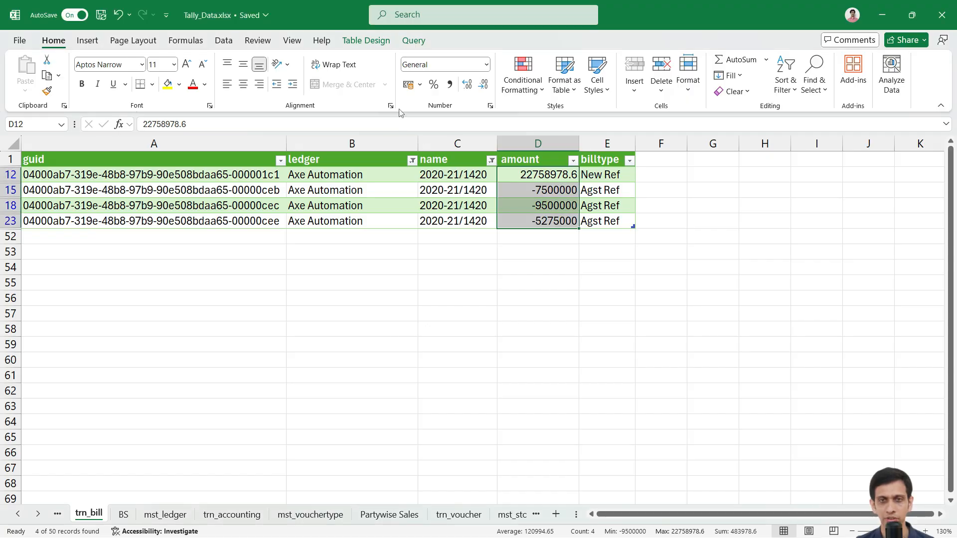
pyautogui.click(412, 160)
pyautogui.click(315, 251)
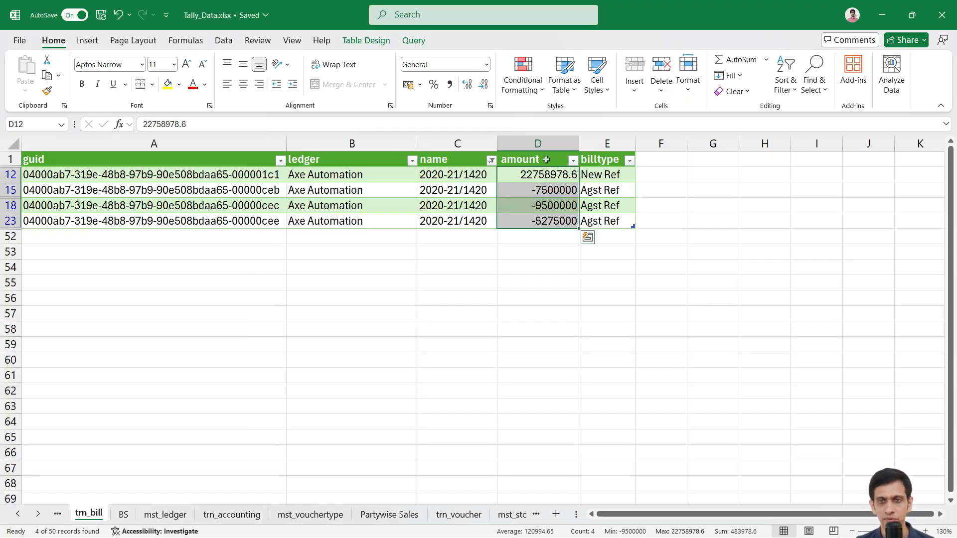
pyautogui.click(492, 160)
pyautogui.click(403, 251)
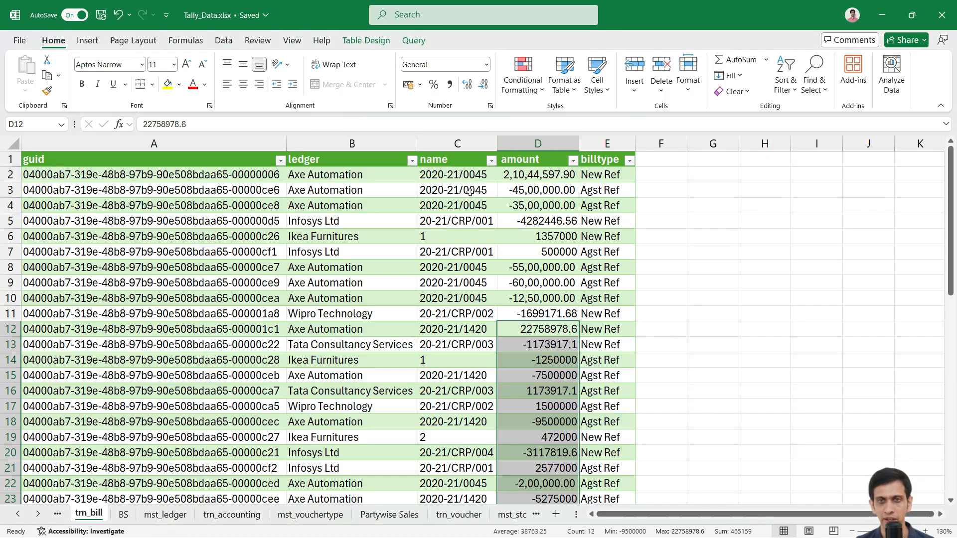
# - Format the entire amount column with the comma number style
pyautogui.click(536, 144)
pyautogui.click(450, 84)
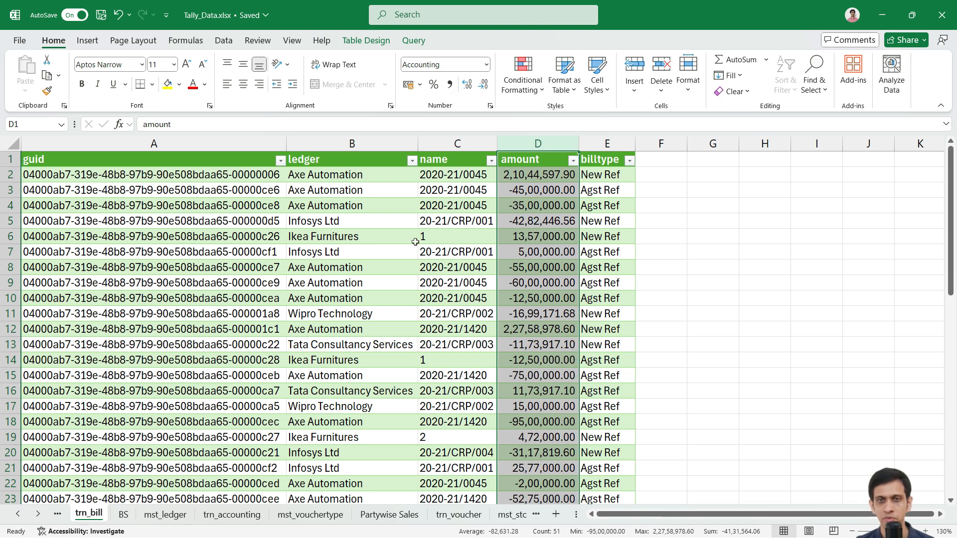
pyautogui.click(460, 227)
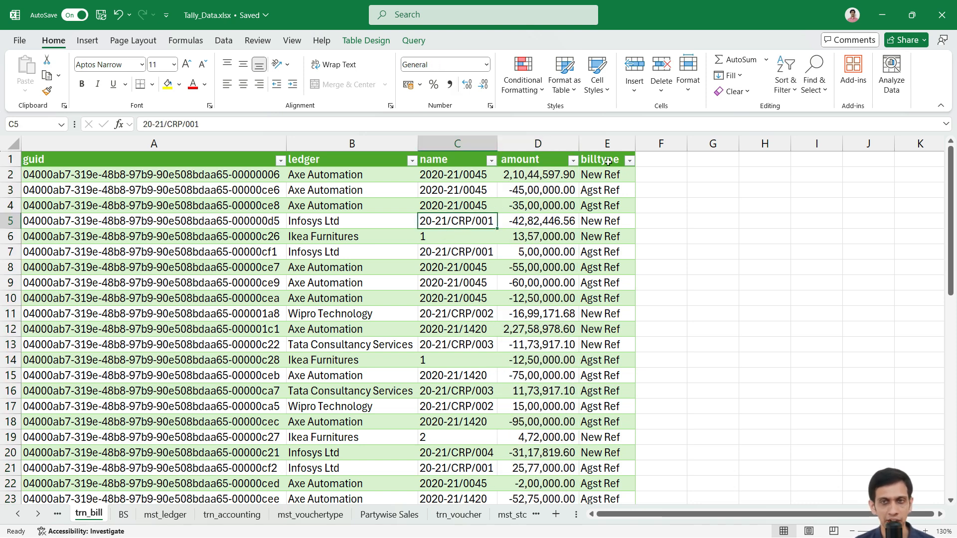
pyautogui.click(617, 177)
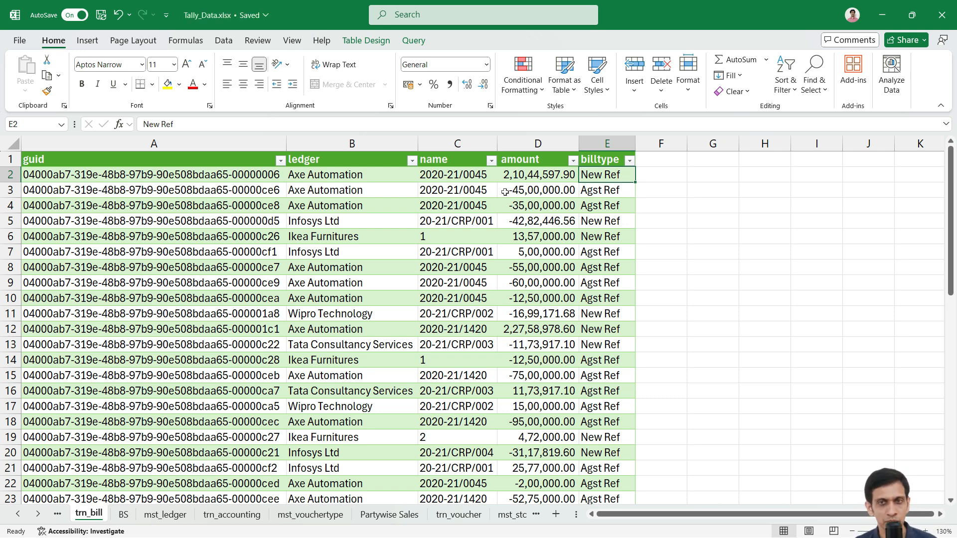
pyautogui.click(530, 176)
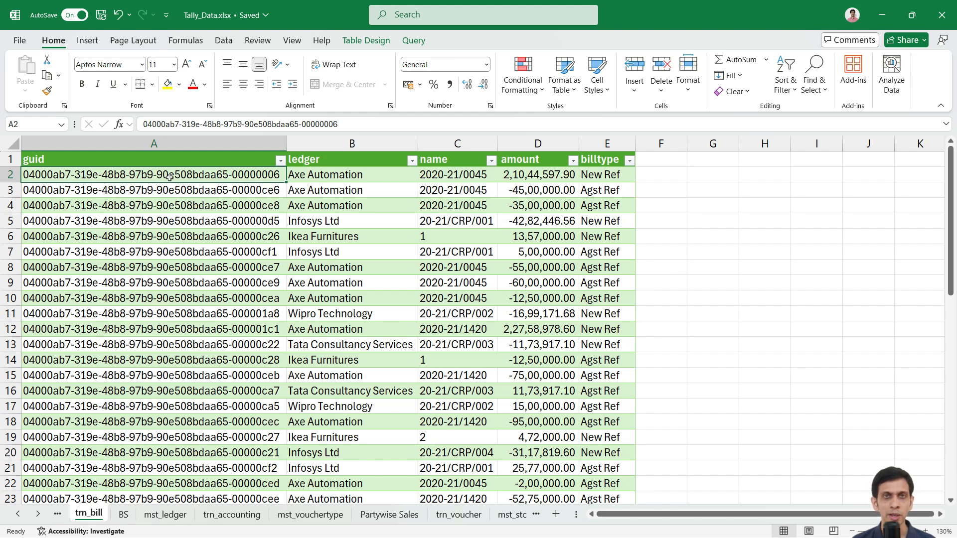
# - Add a column headed date directly after the billtype column of the trn_bill table
pyautogui.press('Up')
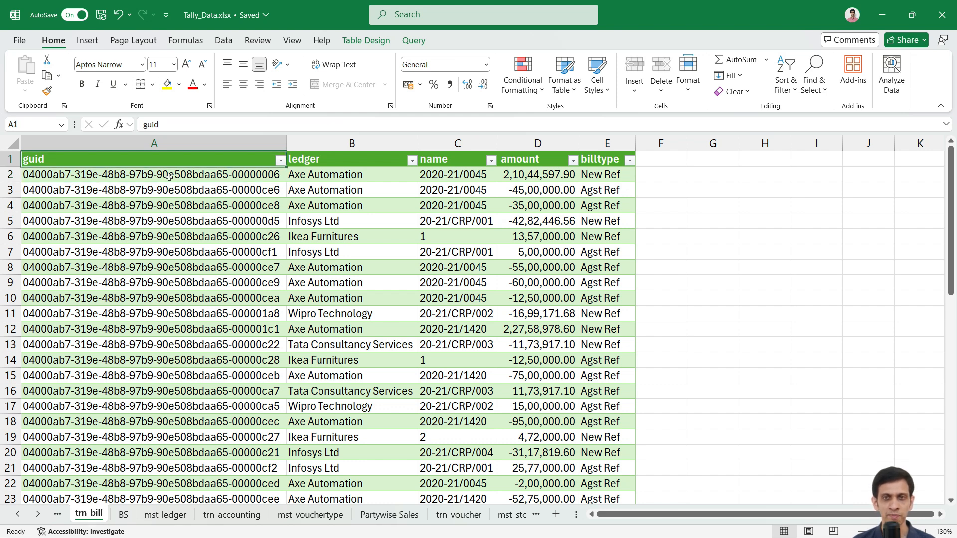
pyautogui.press('Right')
pyautogui.press('Right')
pyautogui.press('Left')
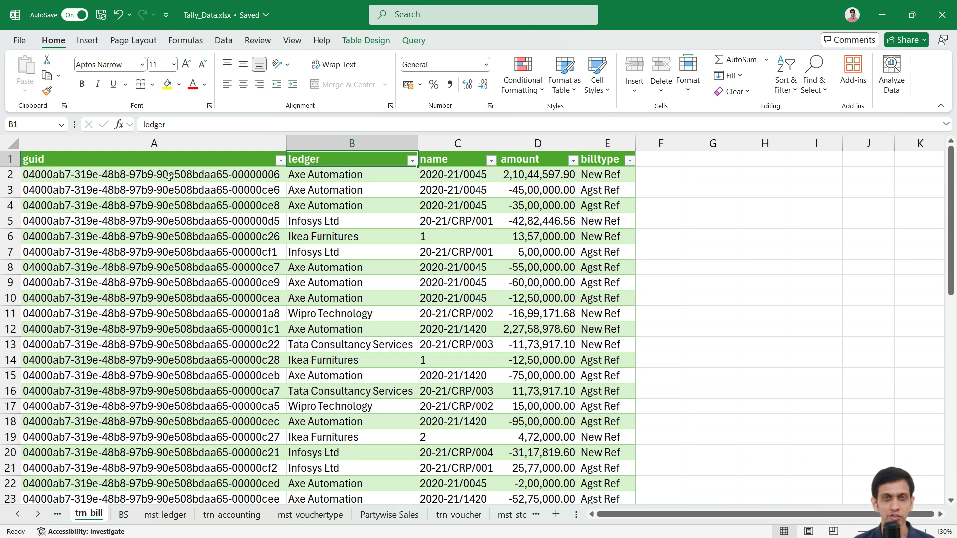
pyautogui.hotkey('ctrl', 'Right')
pyautogui.press('Right')
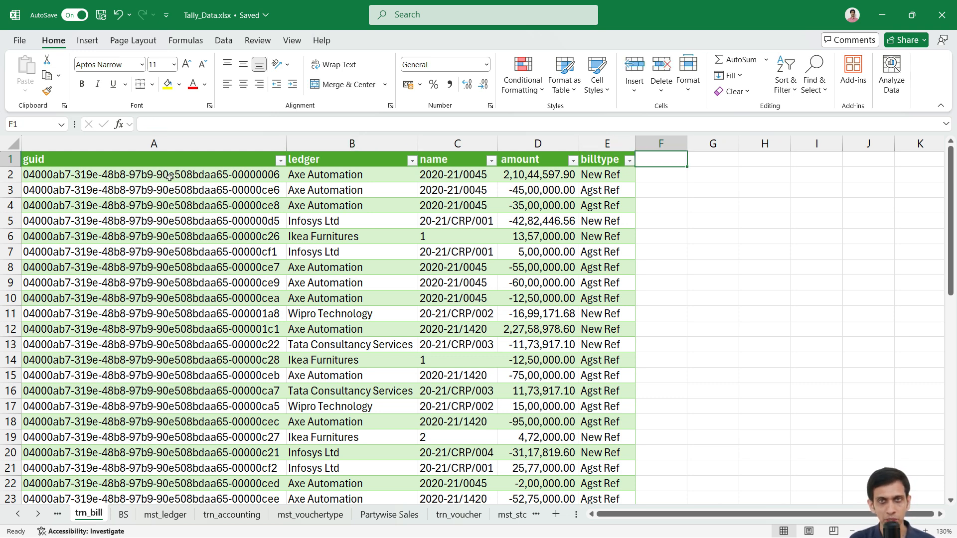
pyautogui.write('date')
pyautogui.press('Tab')
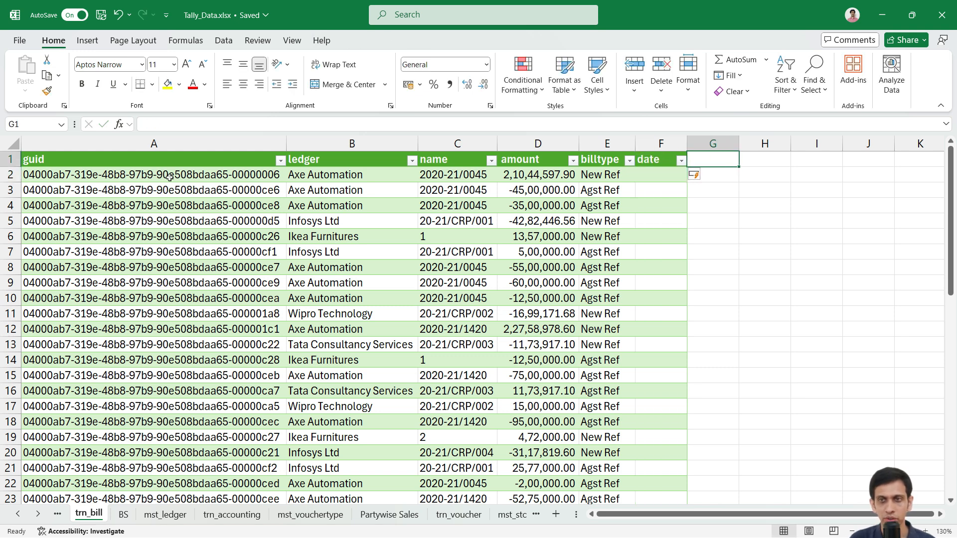
# - Add a column headed voucher_type after the date column
pyautogui.write('vch')
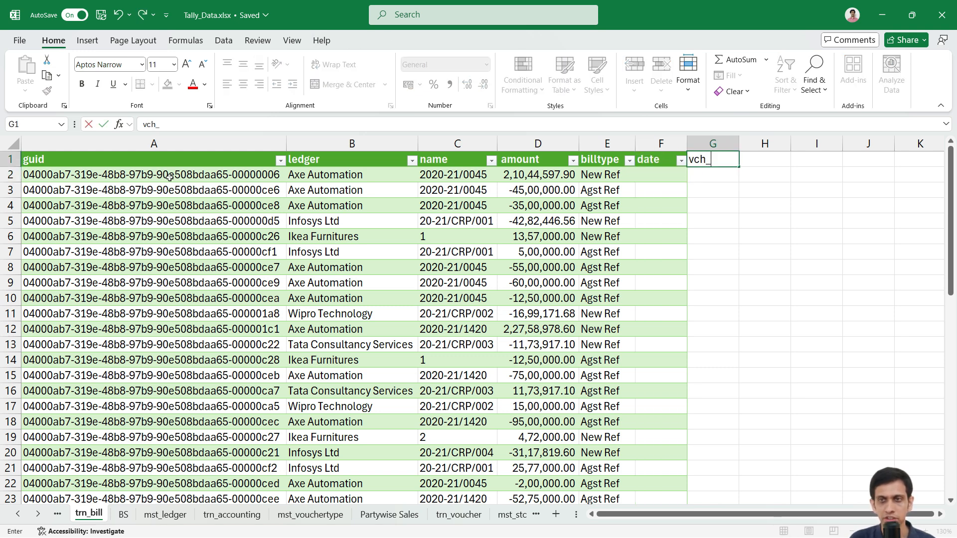
pyautogui.write('_')
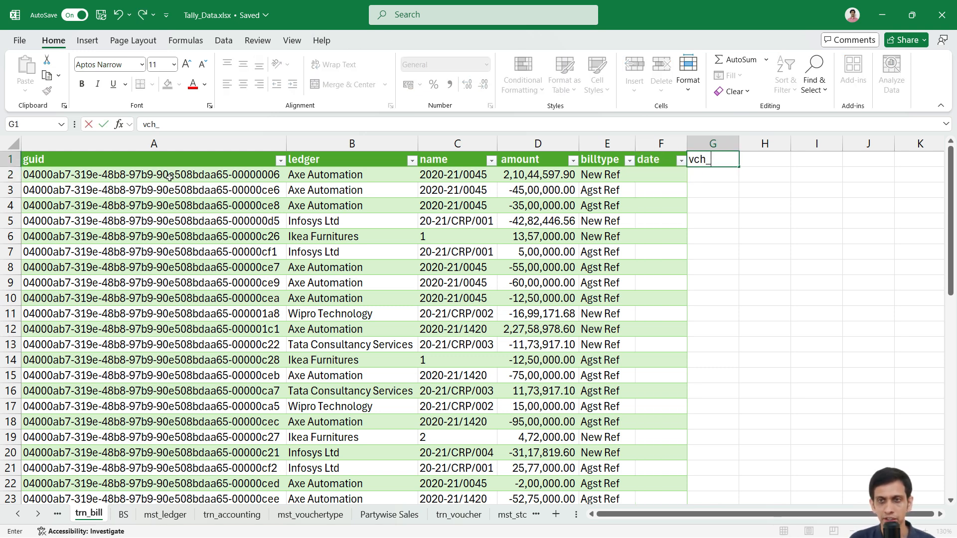
pyautogui.press('BackSpace')
pyautogui.press('BackSpace')
pyautogui.press('BackSpace')
pyautogui.write('oucher')
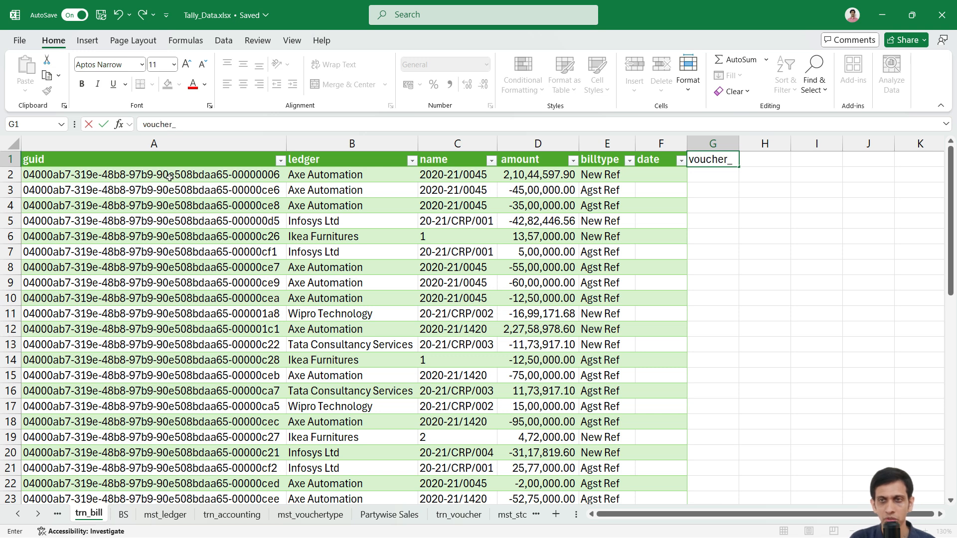
pyautogui.write('_type')
pyautogui.press('Tab')
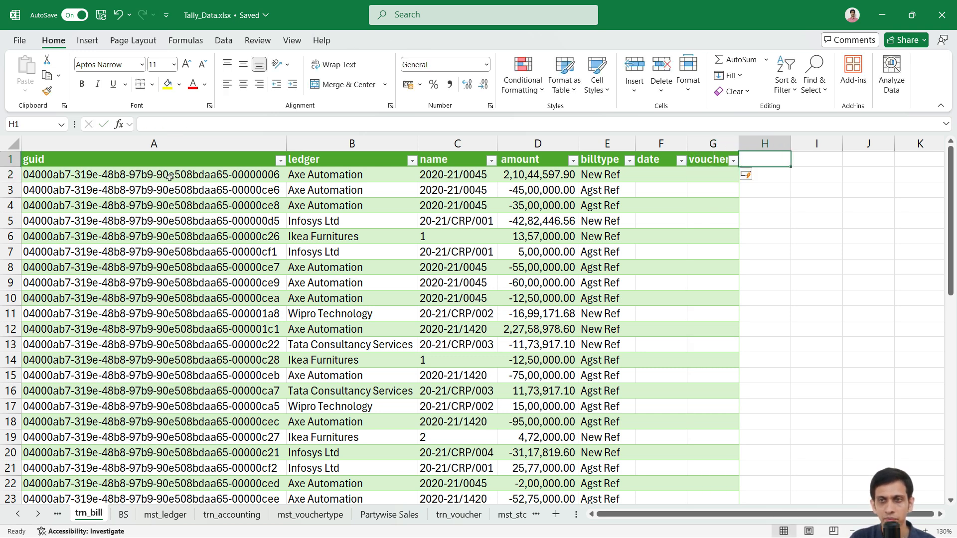
# - Add a column headed voucher_number after voucher_type and widen the three new columns
pyautogui.write('vouche')
pyautogui.press('BackSpace')
pyautogui.press('BackSpace')
pyautogui.write('h')
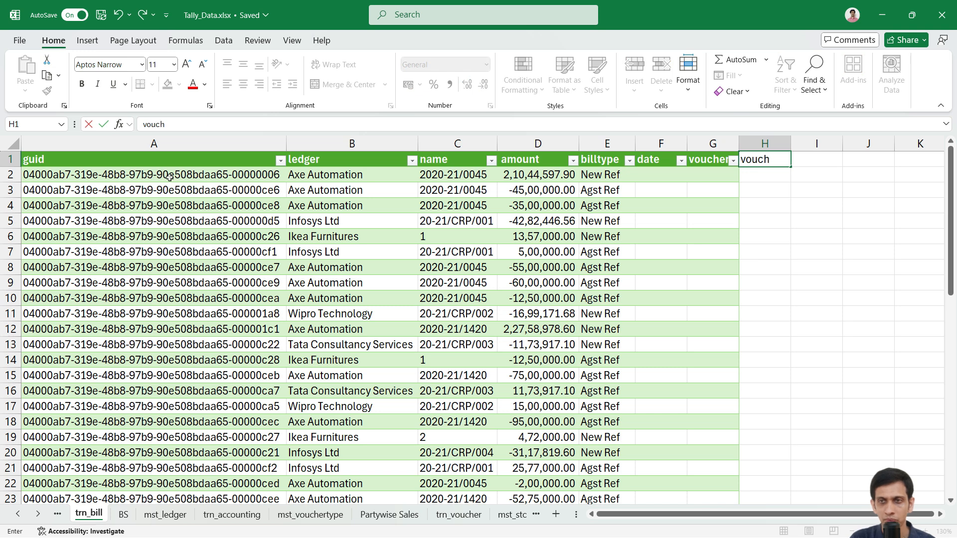
pyautogui.write('er_number')
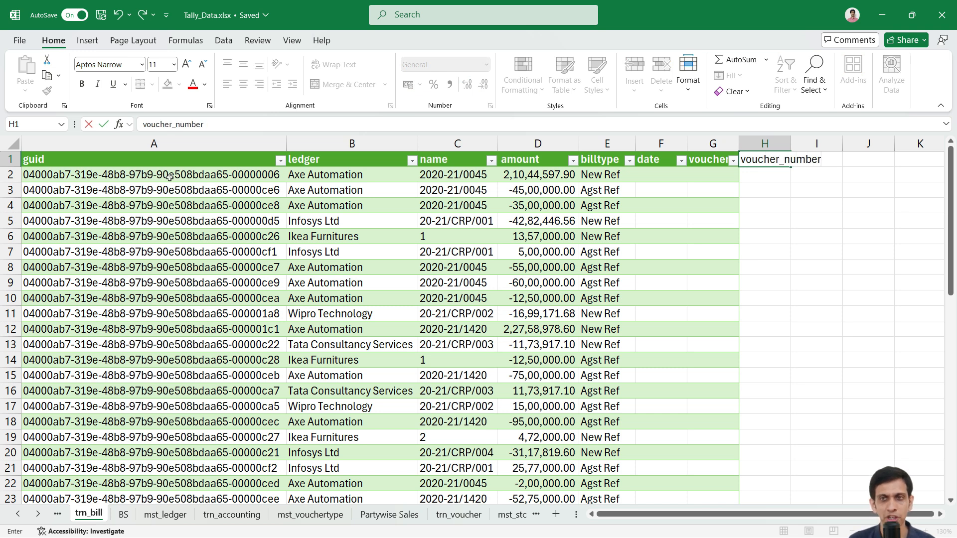
pyautogui.press('Return')
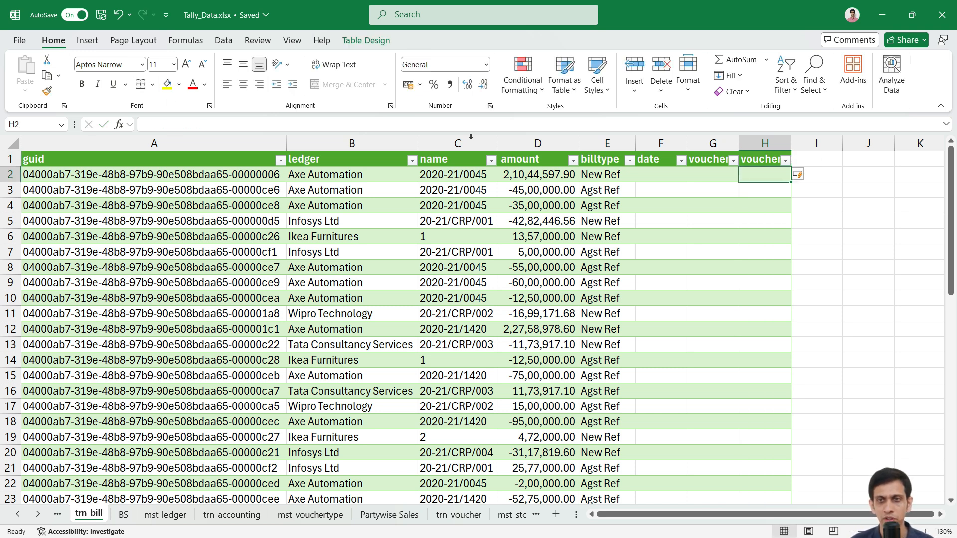
pyautogui.moveTo(687, 148); pyautogui.dragTo(869, 146)
# - Move the trn_voucher sheet directly after trn_bill, and return to the trn_bill sheet
pyautogui.click(677, 172)
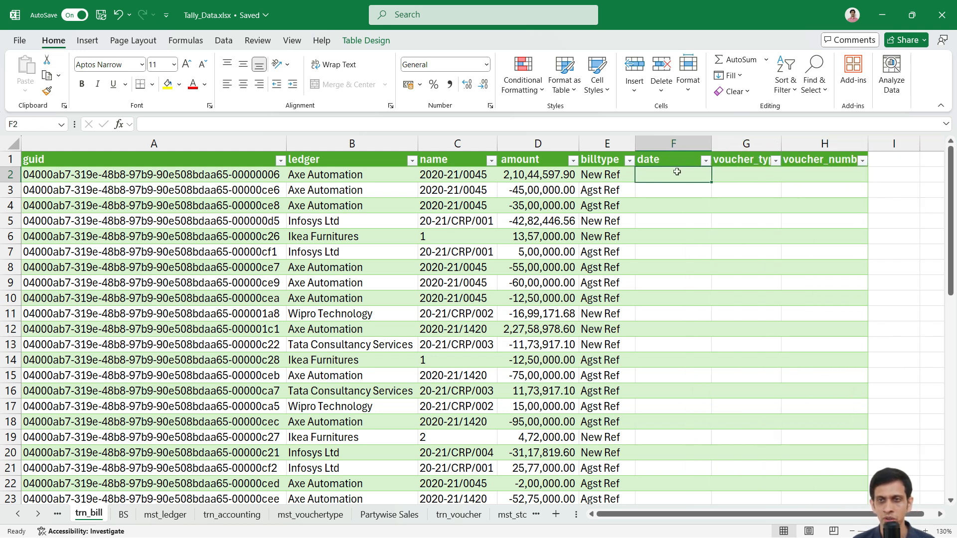
pyautogui.click(467, 520)
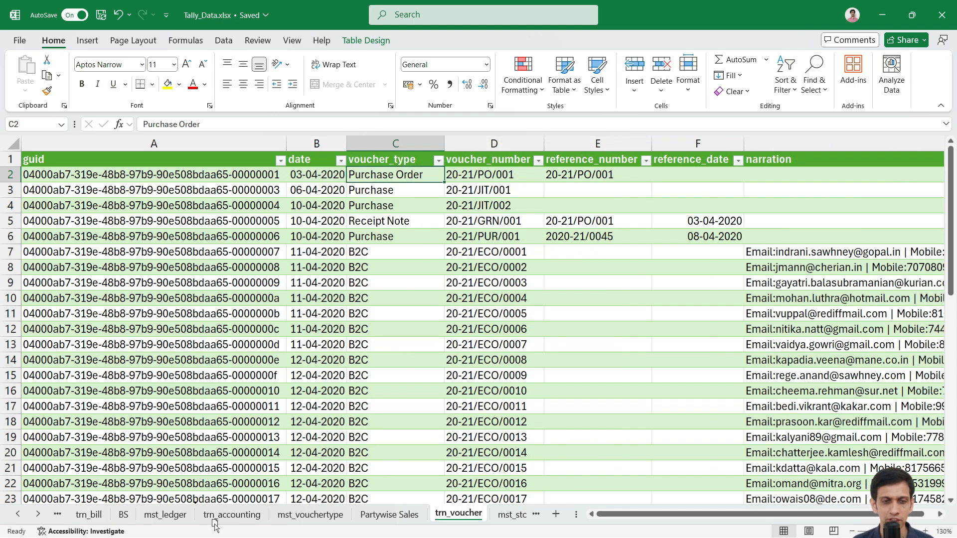
pyautogui.moveTo(123, 520); pyautogui.dragTo(115, 520)
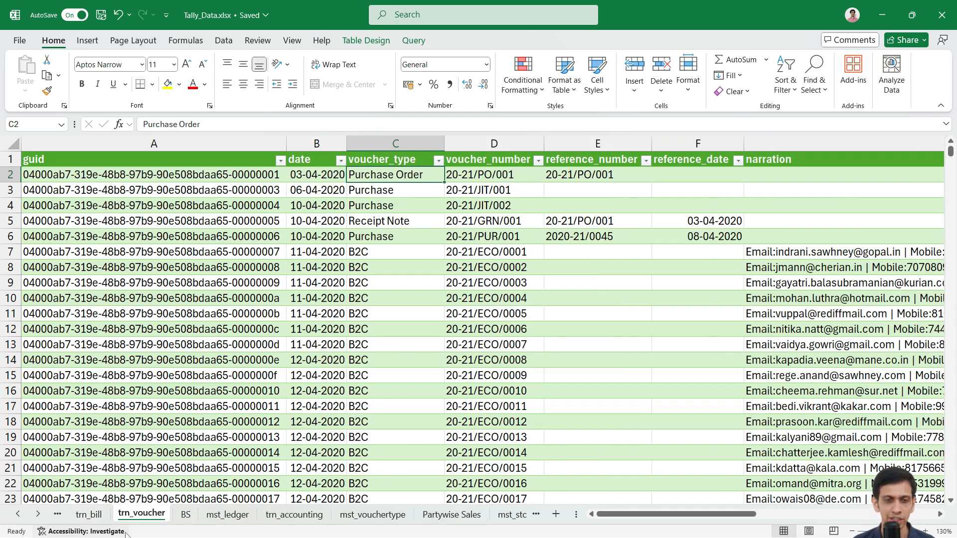
pyautogui.click(85, 516)
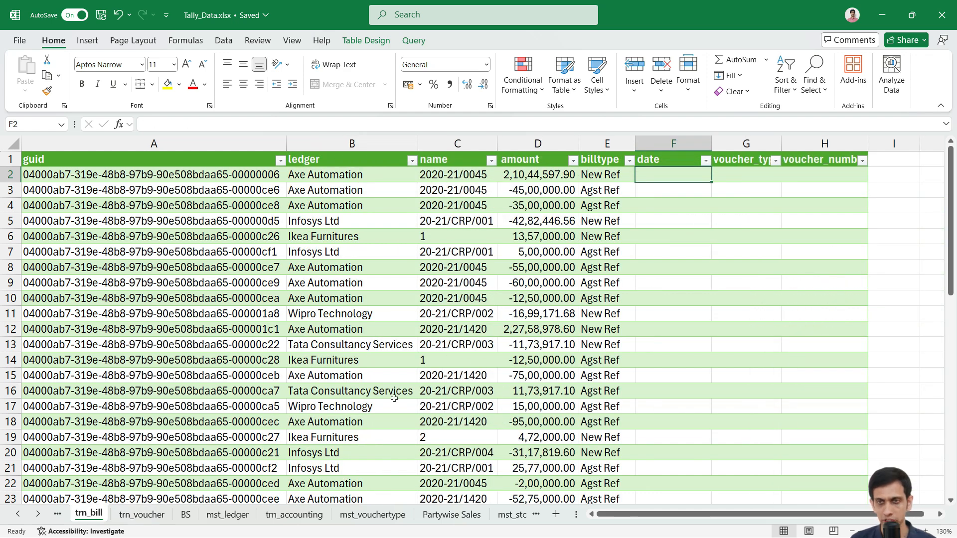
pyautogui.write('=')
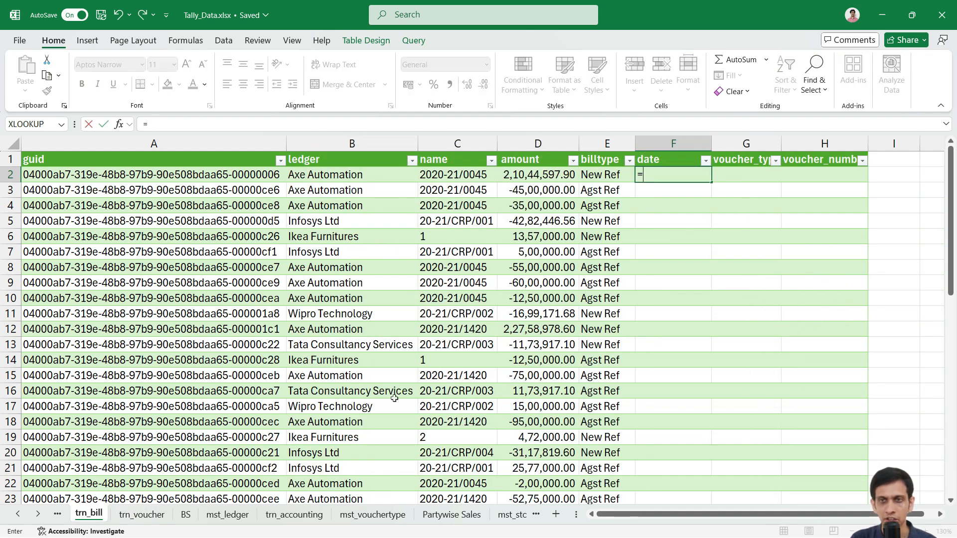
pyautogui.write('xl')
pyautogui.press('Tab')
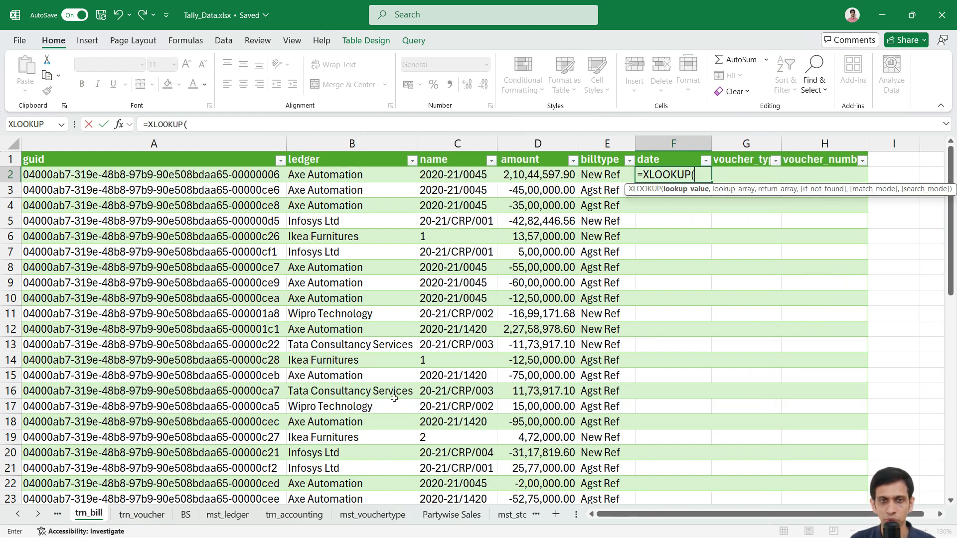
pyautogui.hotkey('ctrl', 'Left')
pyautogui.write(',')
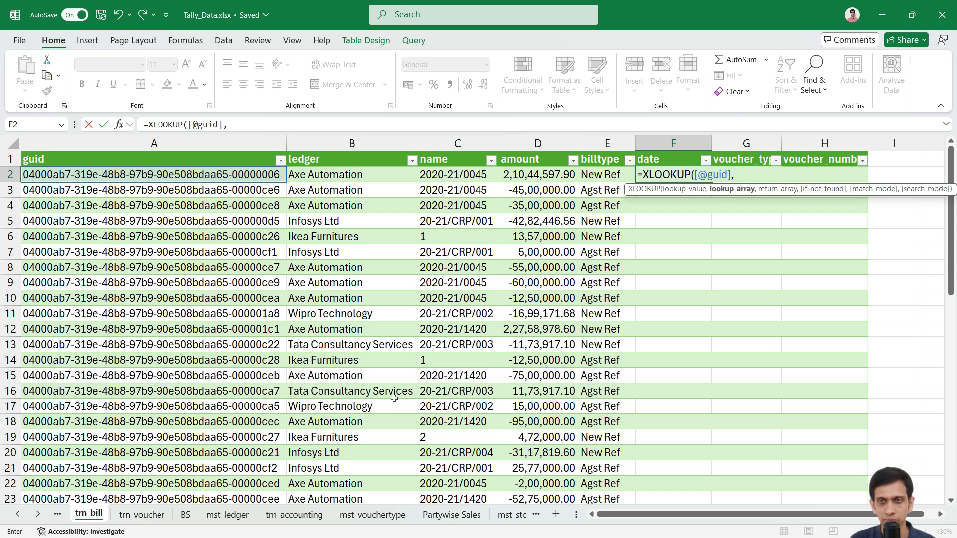
pyautogui.click(142, 515)
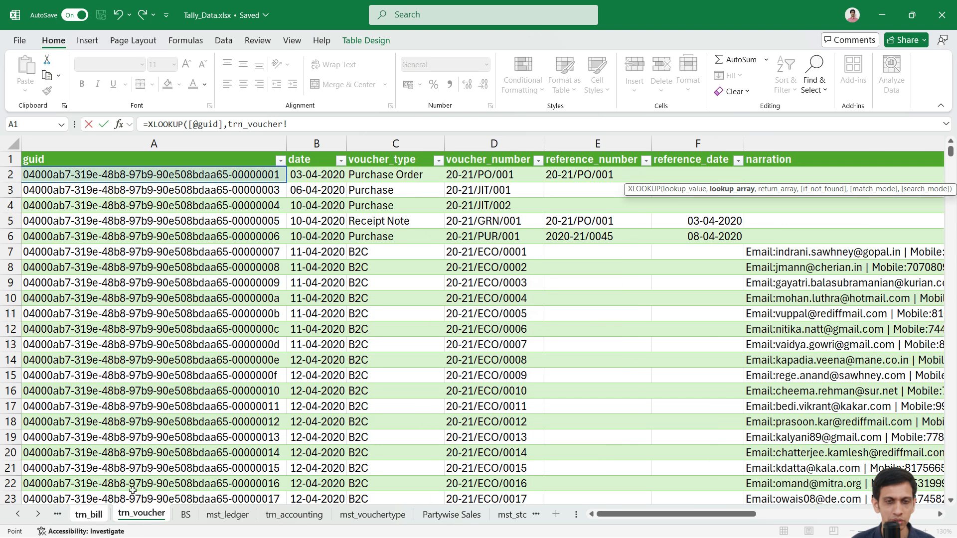
pyautogui.click(125, 299)
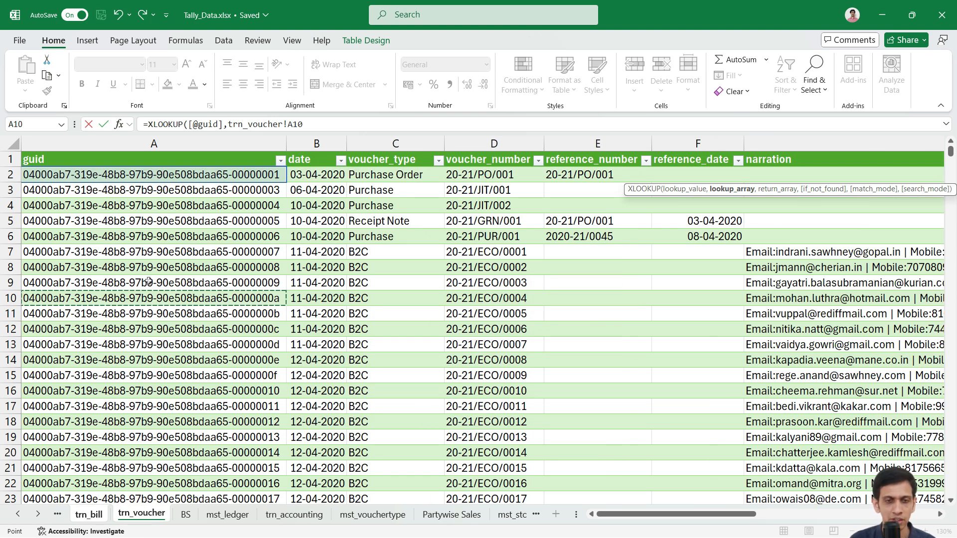
pyautogui.hotkey('ctrl', 'space')
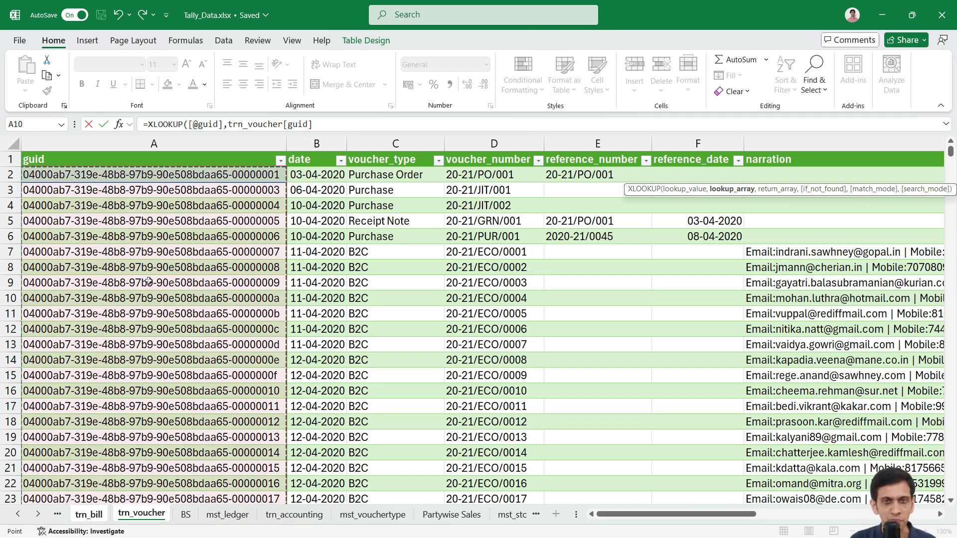
pyautogui.write(',')
pyautogui.click(325, 217)
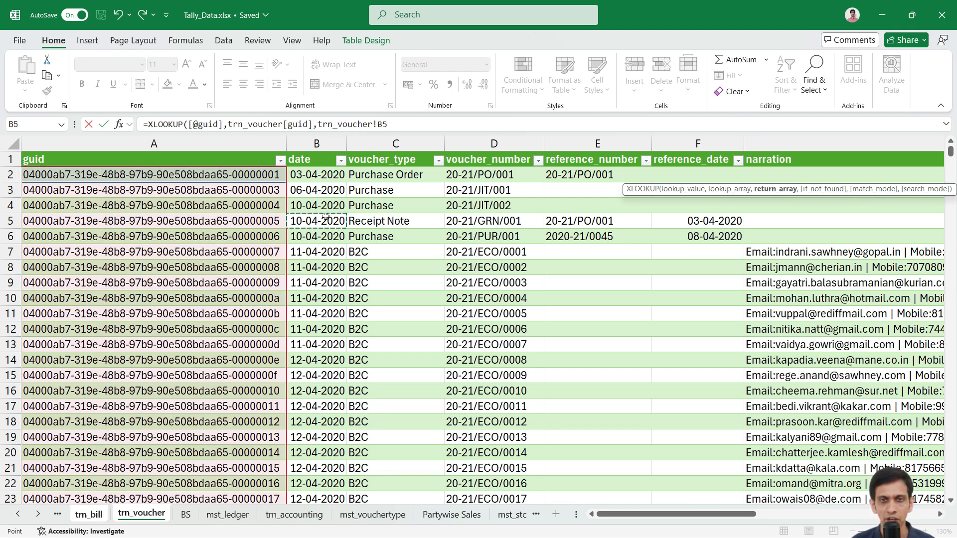
pyautogui.hotkey('ctrl', 'space')
pyautogui.write(')')
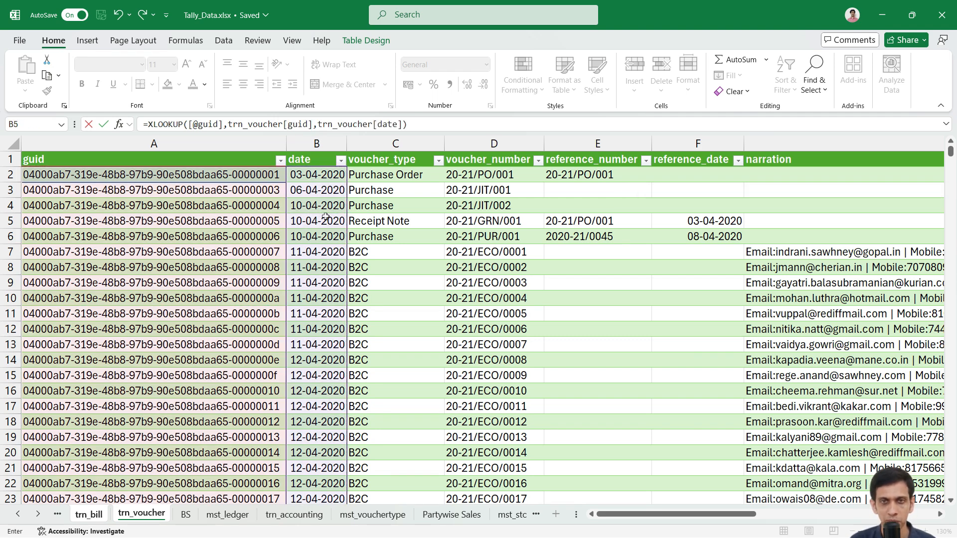
pyautogui.press('Return')
# - Format the entire date column of trn_bill as Short Date
pyautogui.click(671, 143)
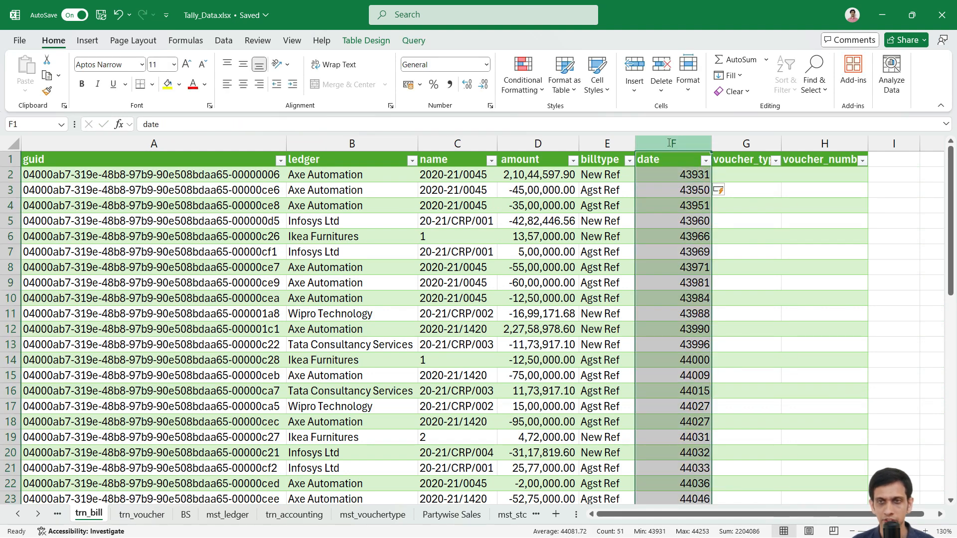
pyautogui.click(486, 64)
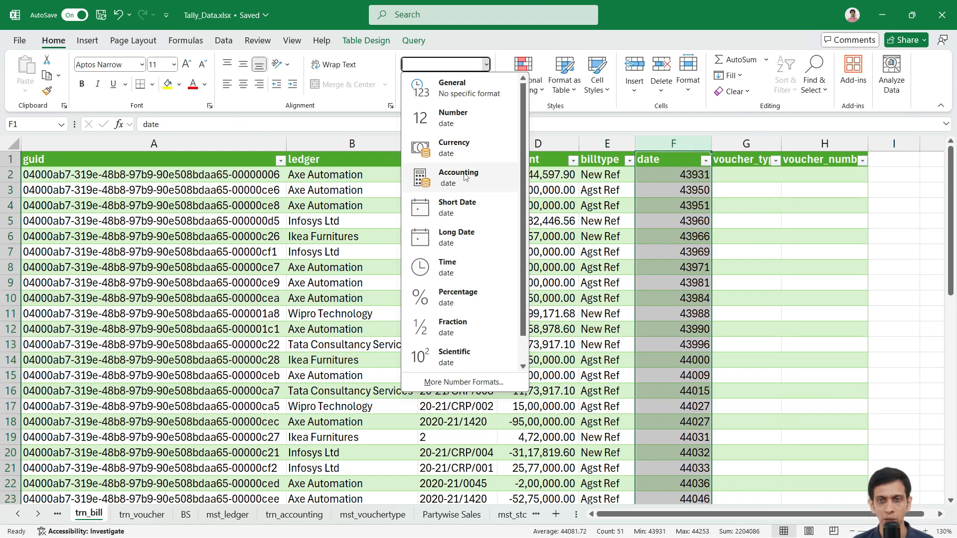
pyautogui.click(462, 213)
pyautogui.click(658, 219)
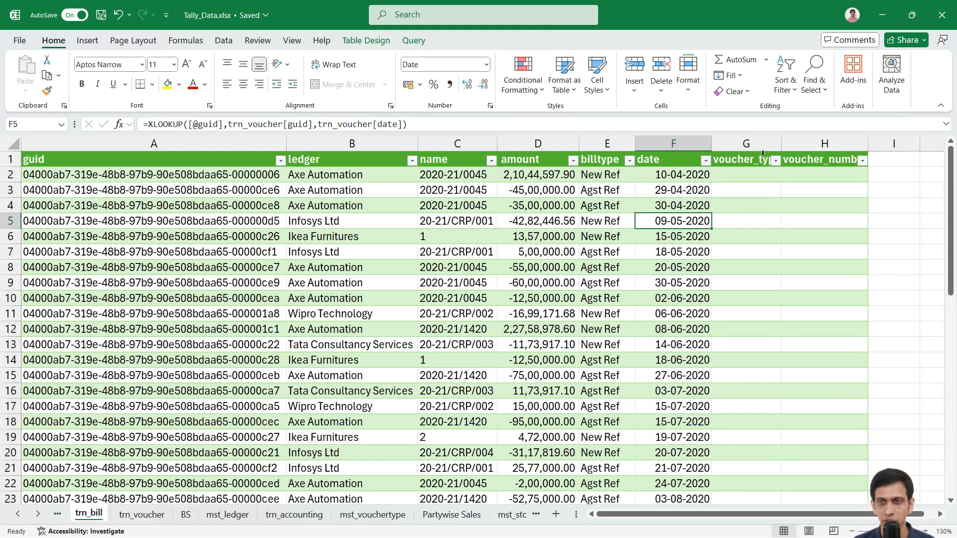
pyautogui.moveTo(782, 150); pyautogui.dragTo(798, 149)
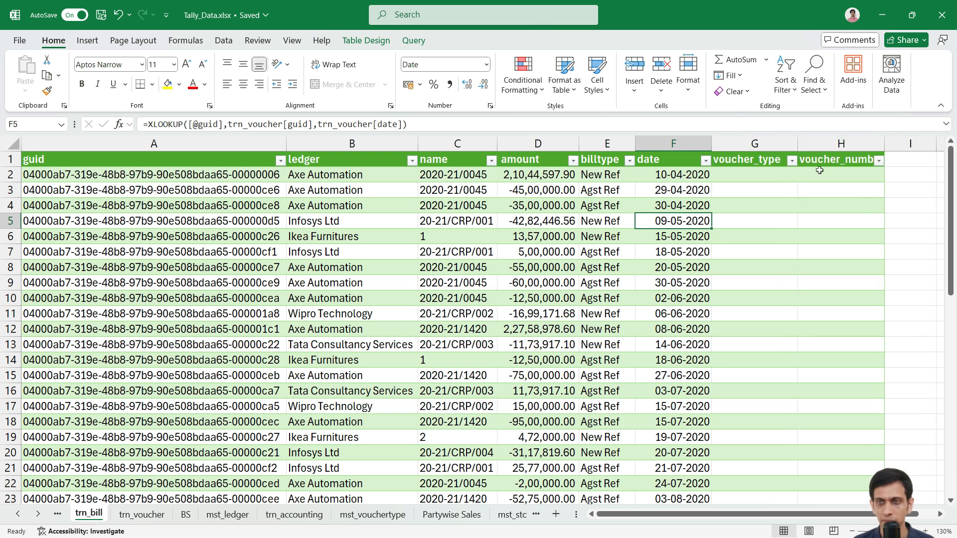
pyautogui.click(786, 177)
pyautogui.write('=')
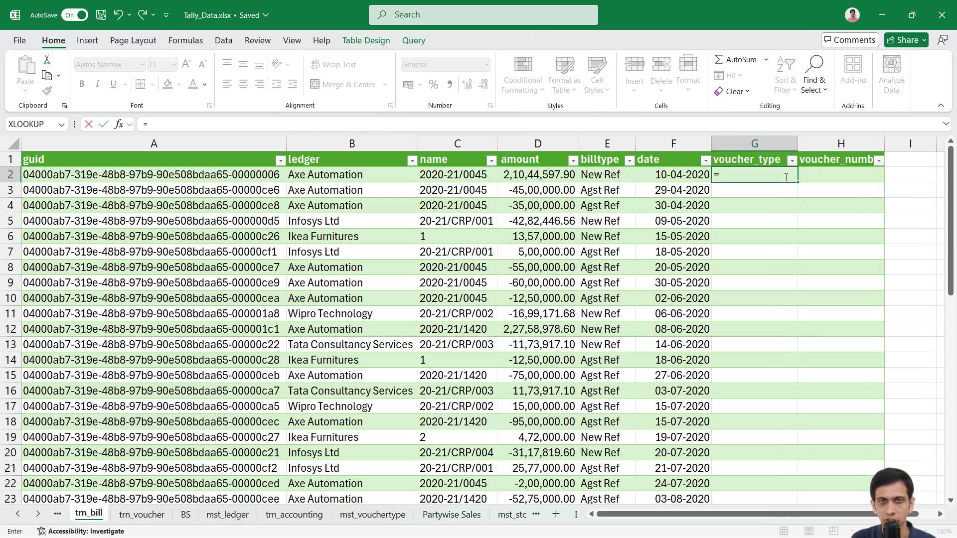
pyautogui.write('XLOOKUP(')
pyautogui.press('Tab')
pyautogui.press('Home')
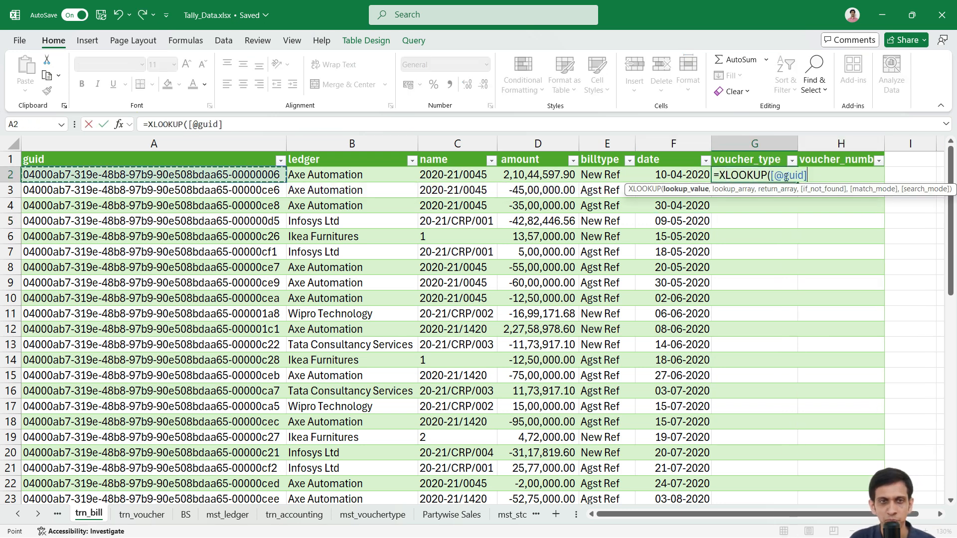
pyautogui.write(',')
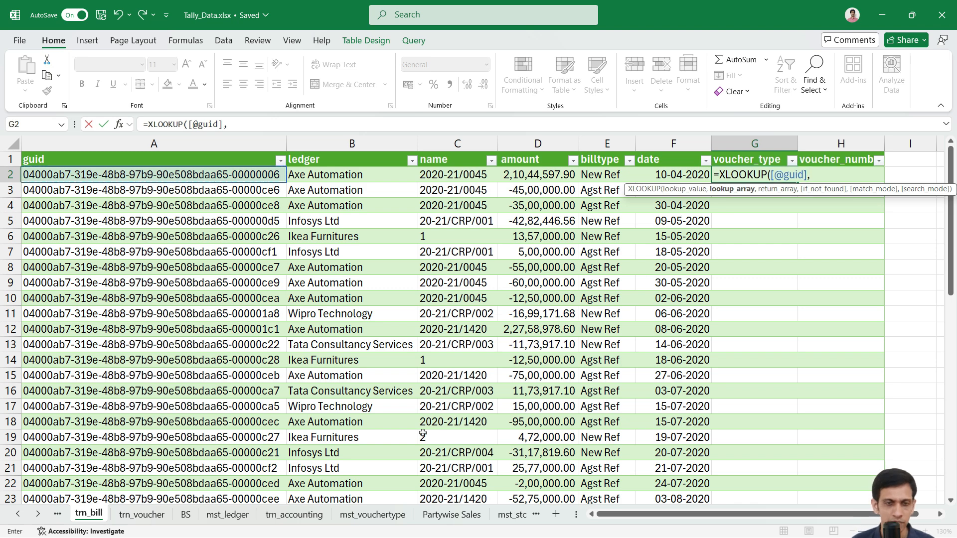
pyautogui.click(142, 513)
pyautogui.click(103, 284)
pyautogui.hotkey('ctrl', 'space')
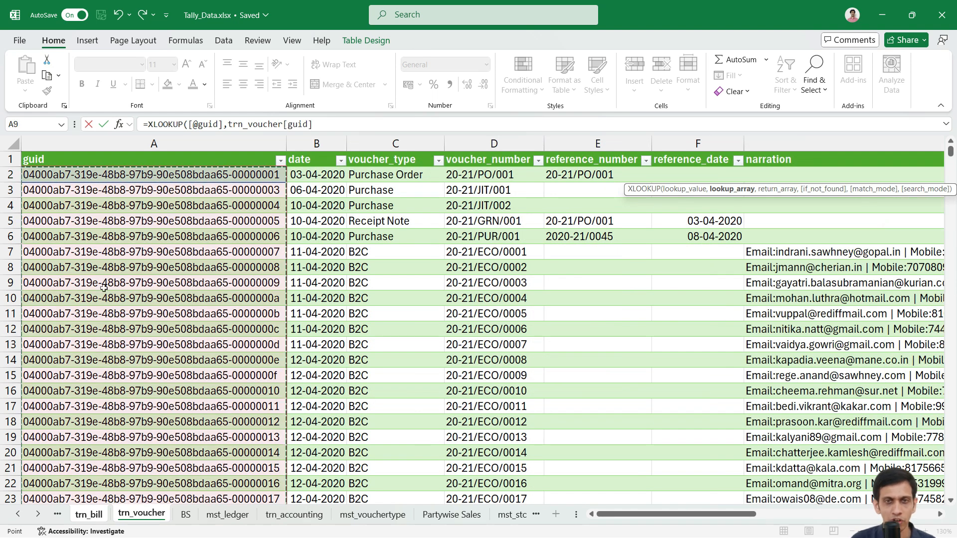
pyautogui.write(',')
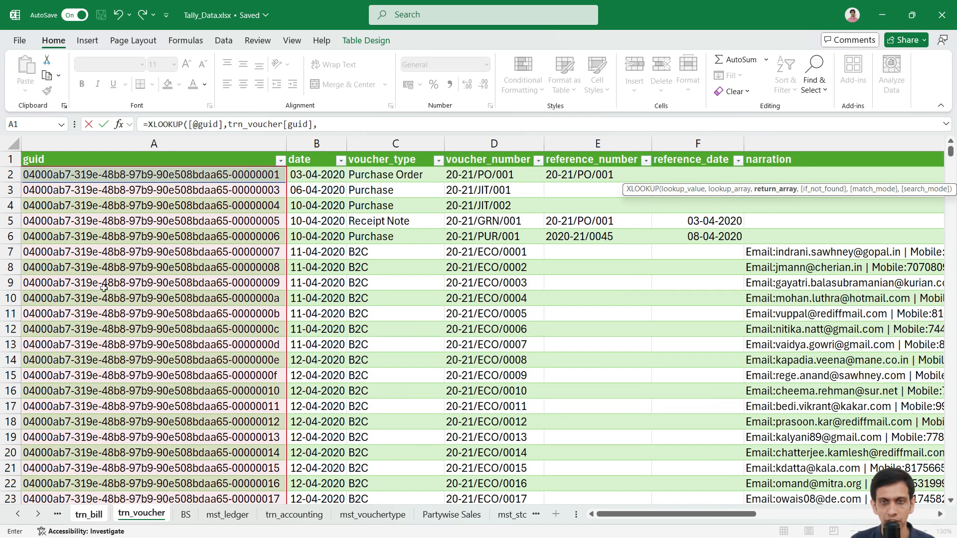
pyautogui.click(386, 276)
pyautogui.hotkey('ctrl', 'space')
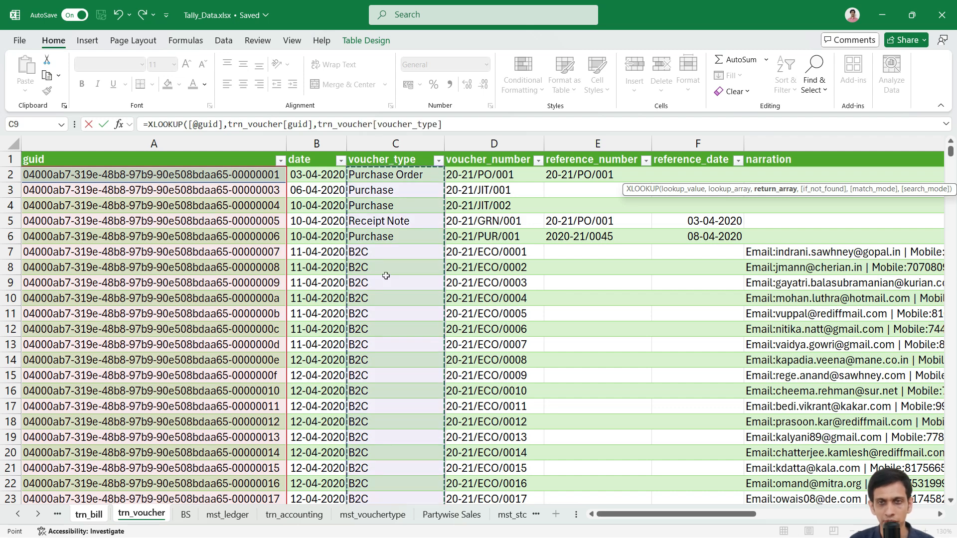
pyautogui.press('Tab')
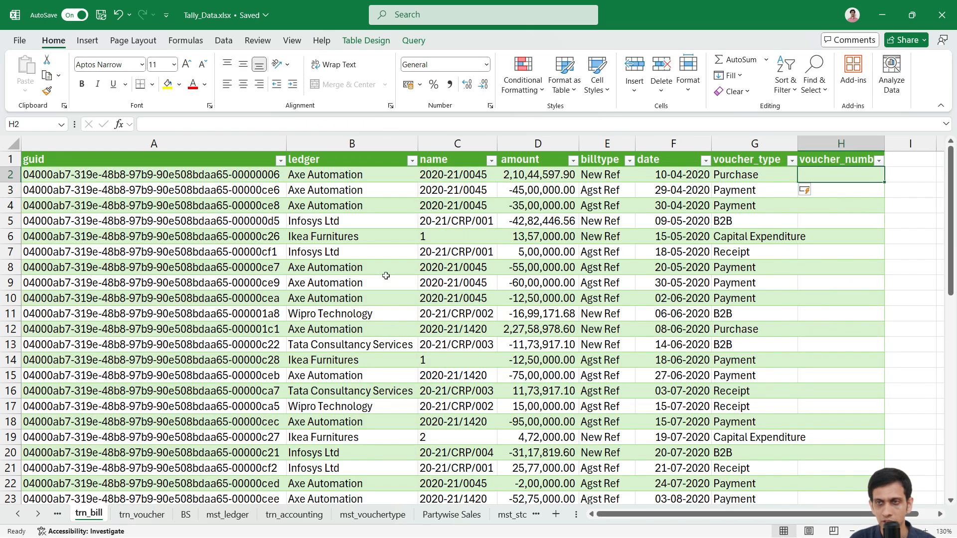
pyautogui.write('=XLOOKUP(')
pyautogui.hotkey('ctrl', 'Left')
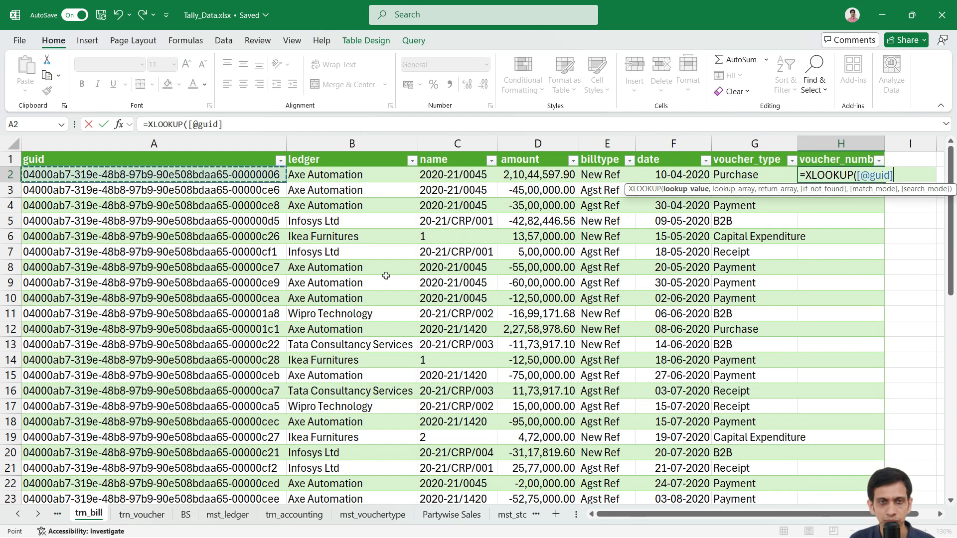
pyautogui.write(',')
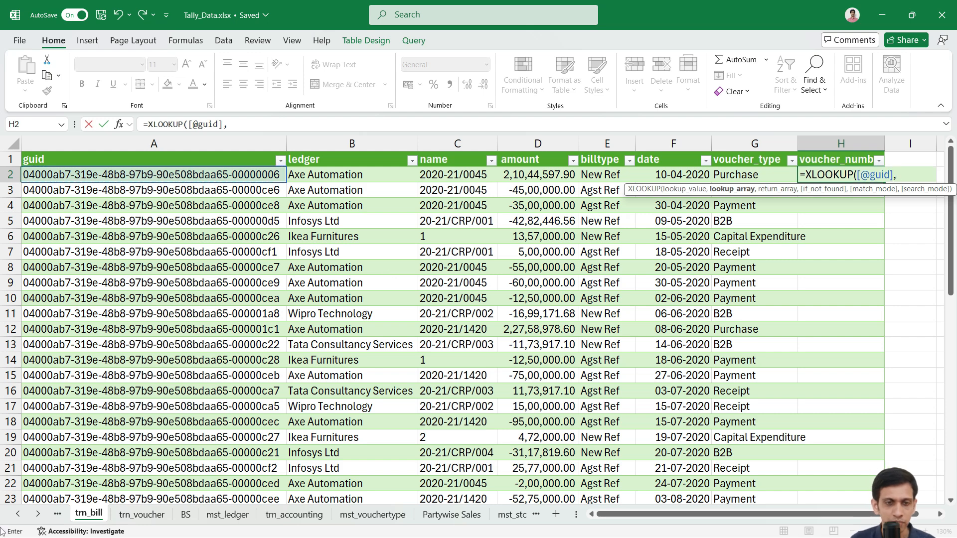
pyautogui.click(142, 516)
pyautogui.click(145, 292)
pyautogui.hotkey('ctrl', 'space')
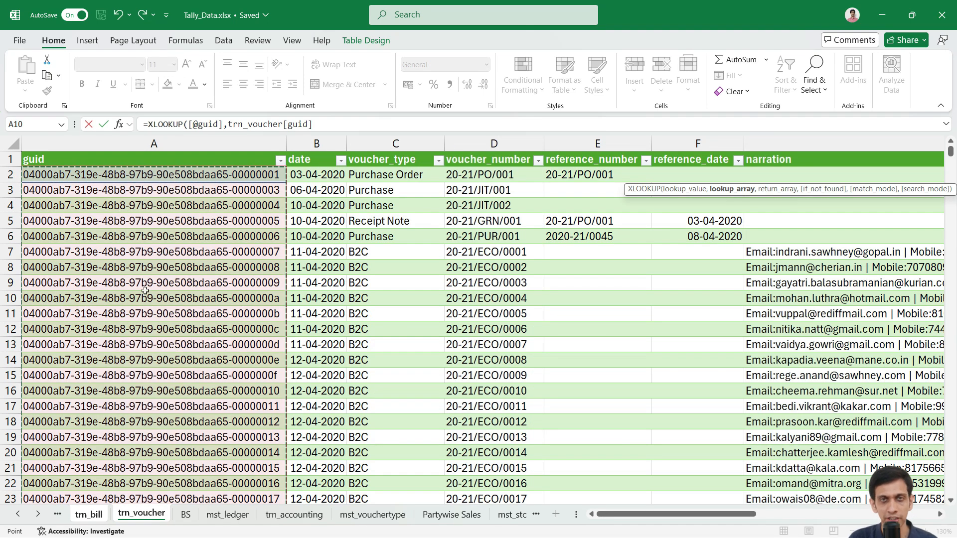
pyautogui.write(',')
pyautogui.press('Right')
pyautogui.hotkey('ctrl', 'Up')
pyautogui.press('Right')
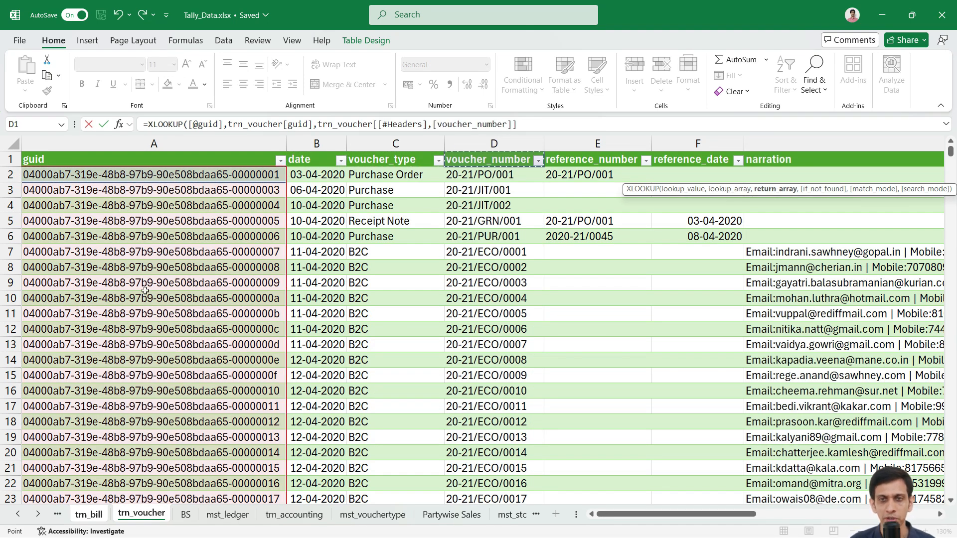
pyautogui.press('Right')
pyautogui.press('Down')
pyautogui.press('Down')
pyautogui.press('Down')
pyautogui.hotkey('ctrl', 'space')
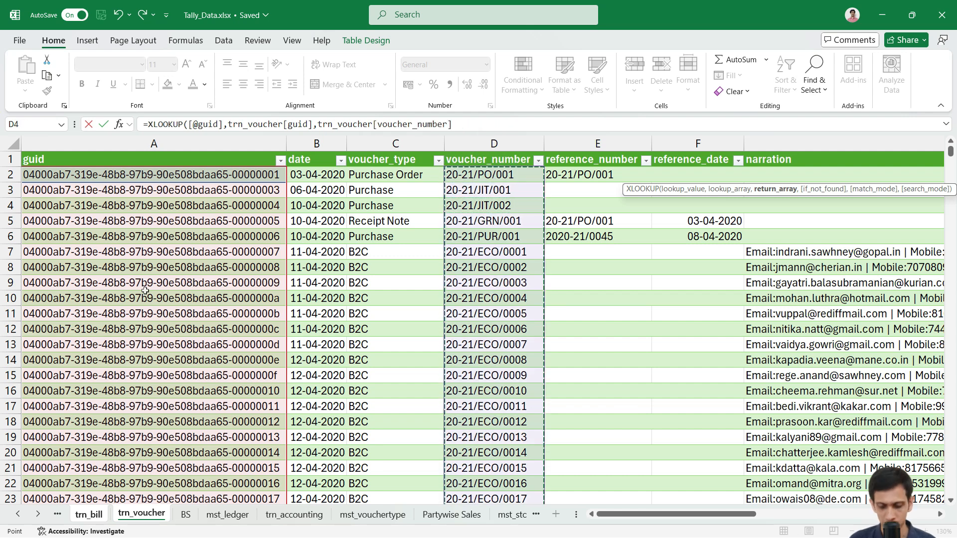
pyautogui.write(')')
pyautogui.press('Return')
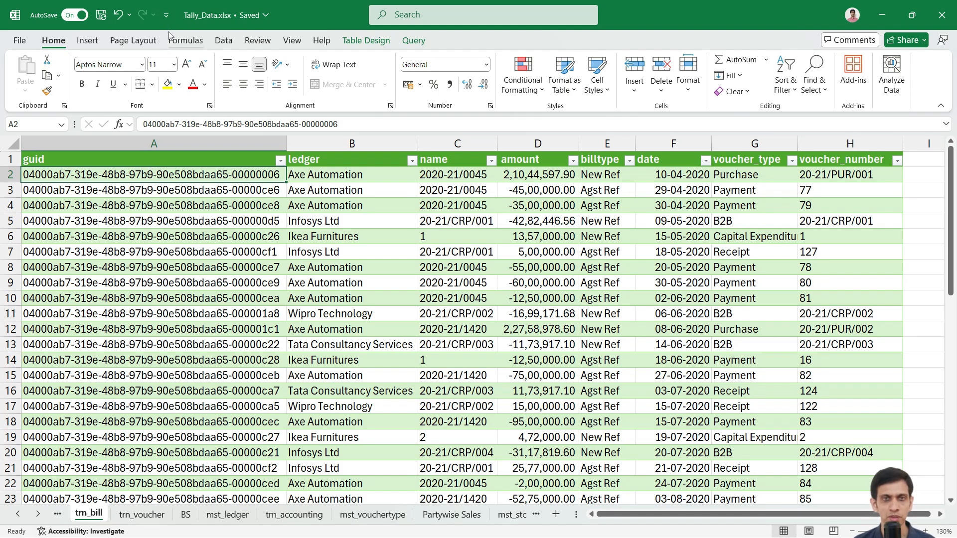
# - Insert a PivotTable based on the trn_bill table in a new worksheet
pyautogui.click(88, 48)
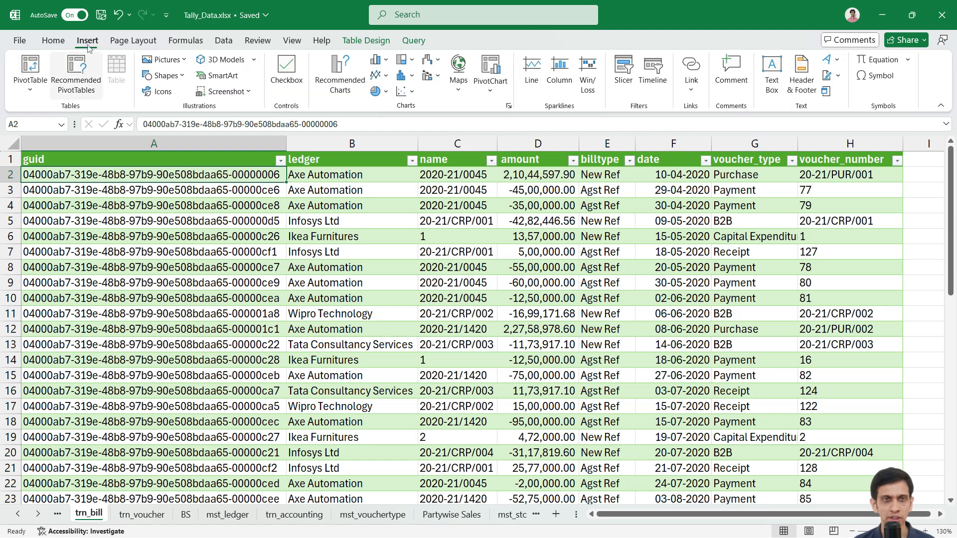
pyautogui.click(34, 90)
pyautogui.click(65, 111)
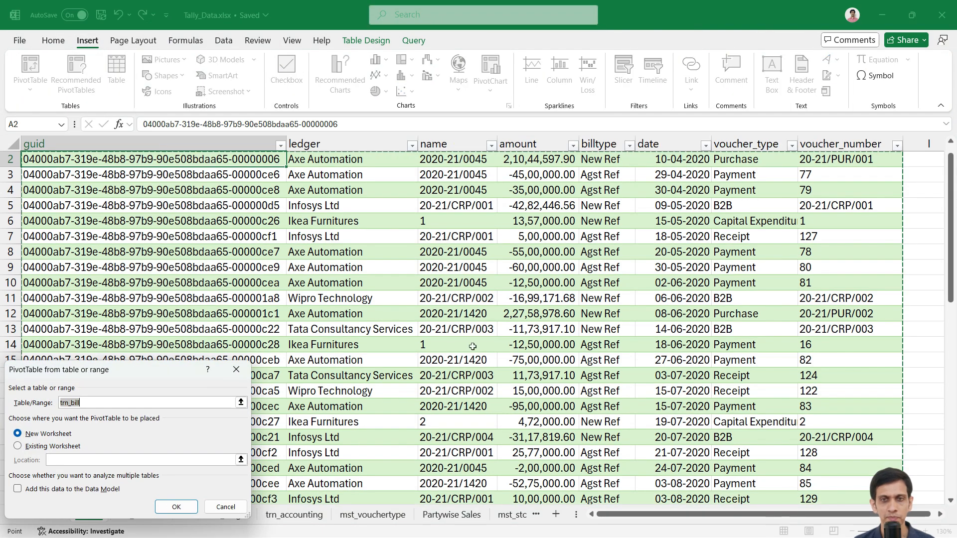
pyautogui.click(176, 507)
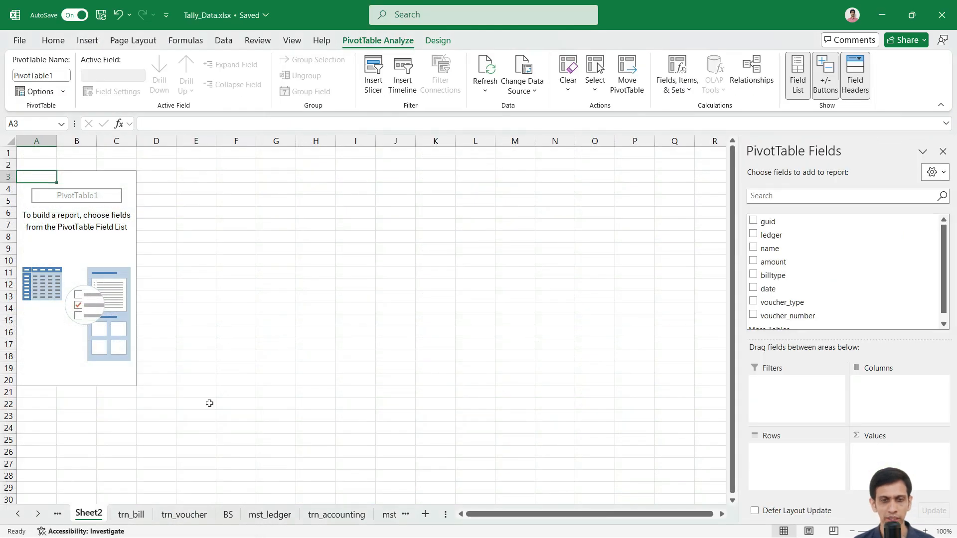
# - Rename the new PivotTable sheet as billwise-outstanding
pyautogui.doubleClick(95, 515)
pyautogui.write('bi')
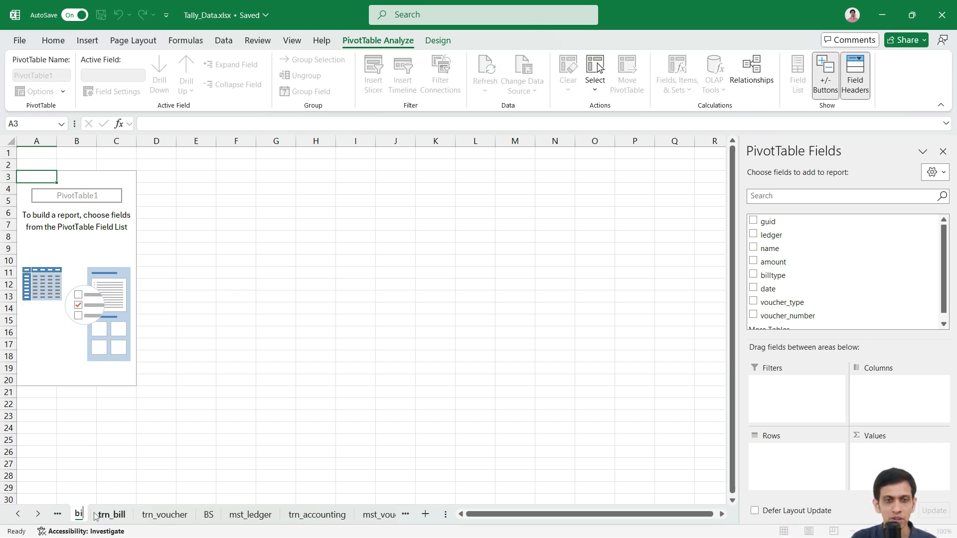
pyautogui.write('llwise-ousta')
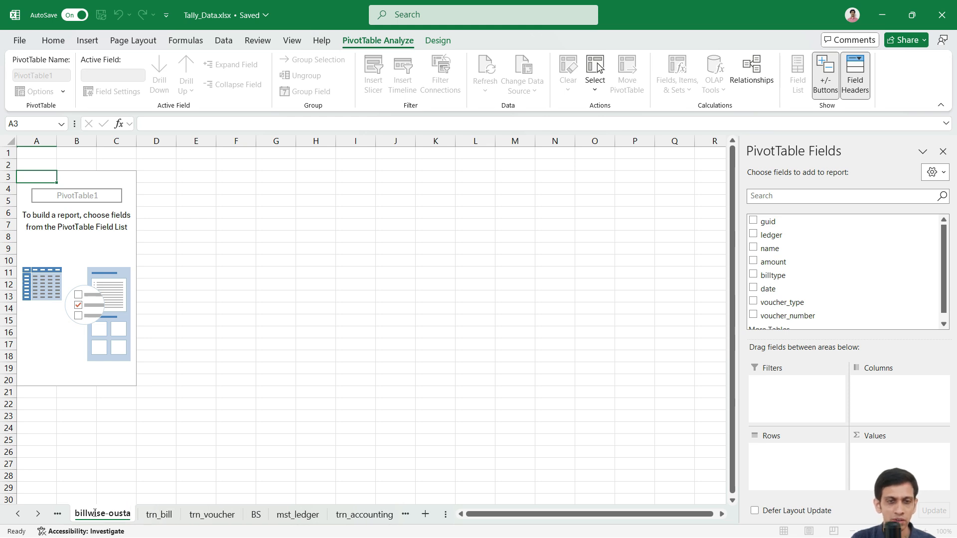
pyautogui.press('BackSpace')
pyautogui.press('BackSpace')
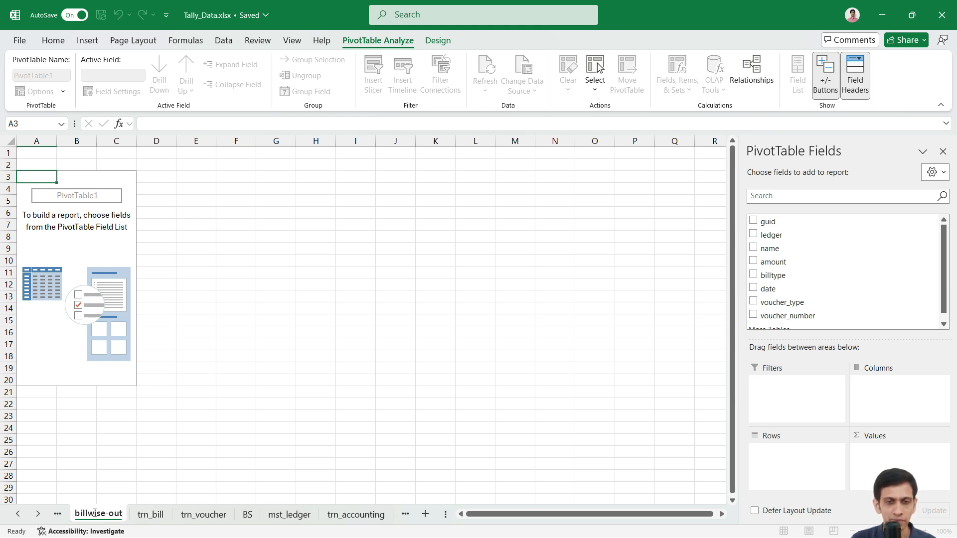
pyautogui.write('standing')
pyautogui.press('Return')
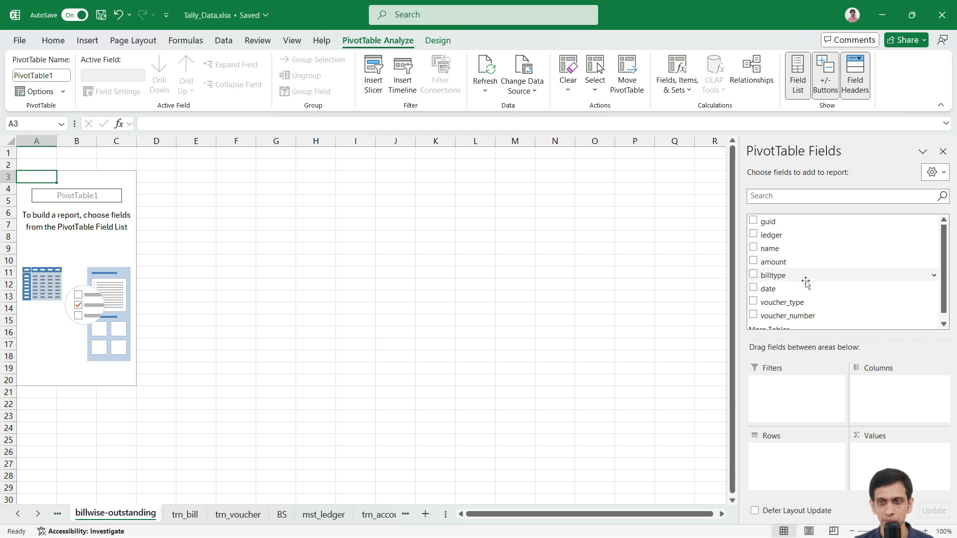
# - Add ledger and, beneath it, name as the row fields of the PivotTable
pyautogui.scroll(-1, 822, 269)
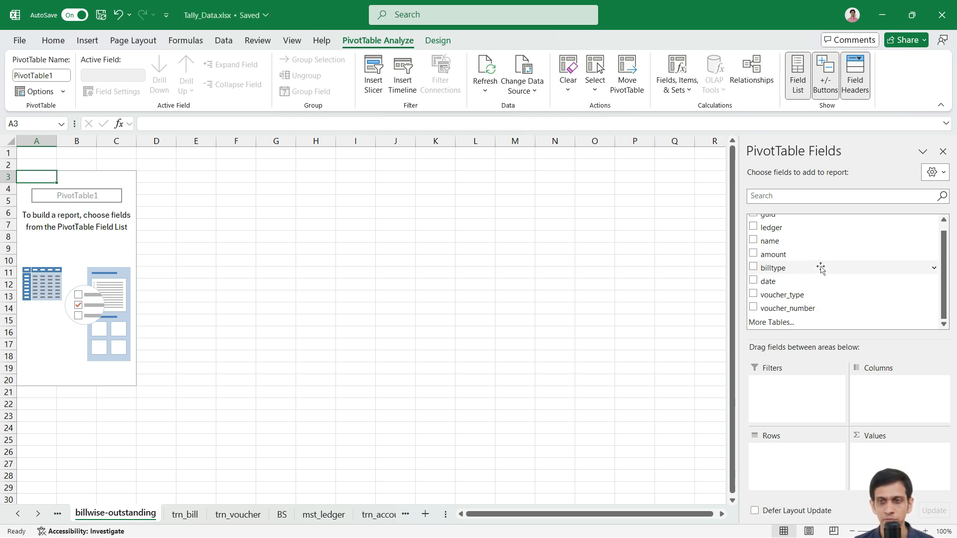
pyautogui.scroll(1, 815, 261)
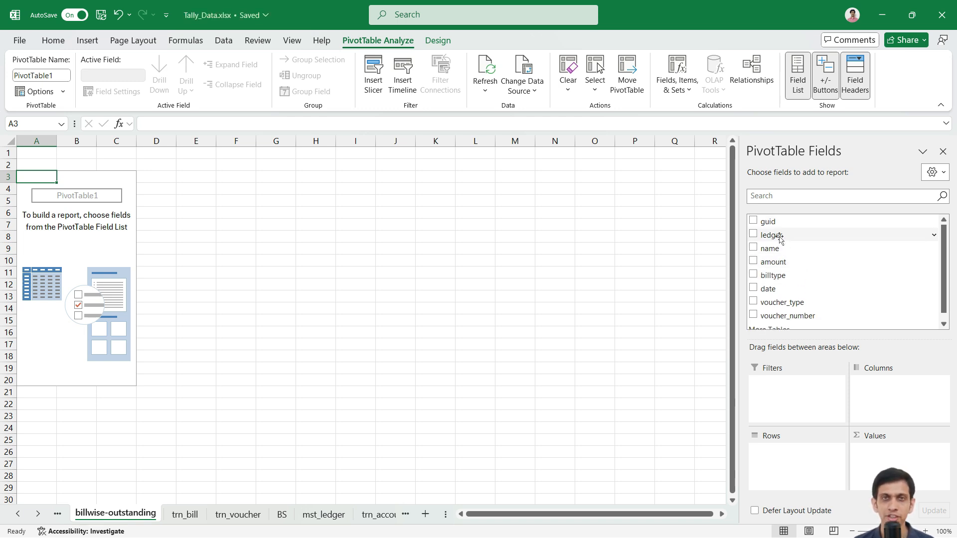
pyautogui.moveTo(781, 240); pyautogui.dragTo(777, 446)
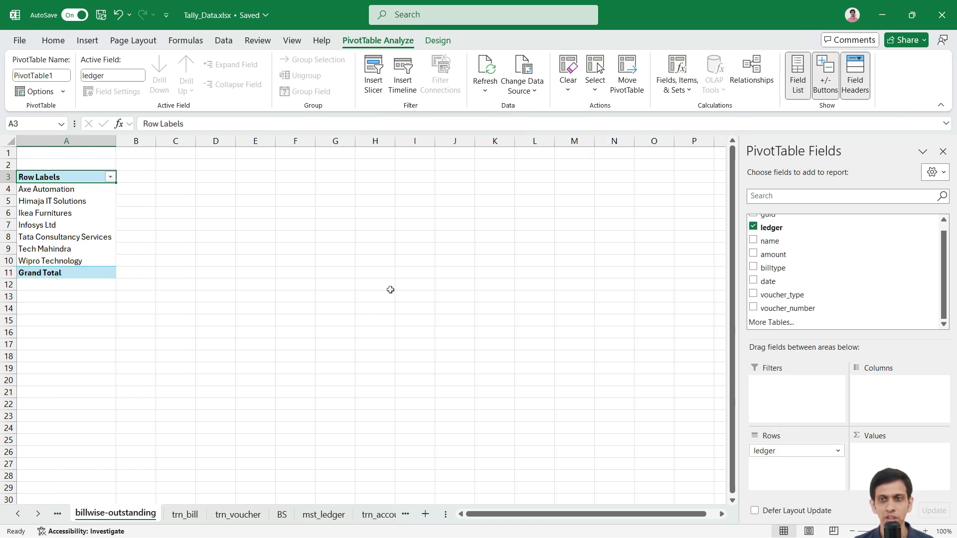
pyautogui.moveTo(797, 241); pyautogui.dragTo(797, 466)
# - Examine the bill references grouped under each ledger in the PivotTable
pyautogui.scroll(-1, 58, 282)
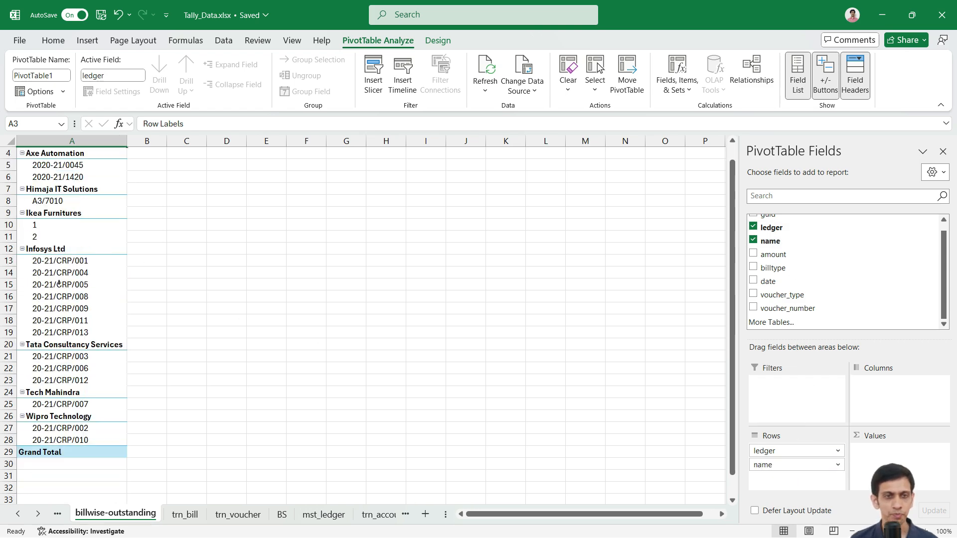
pyautogui.scroll(1, 59, 282)
pyautogui.keyDown('ctrl'); pyautogui.scroll(1, 154, 301); pyautogui.keyUp('ctrl')
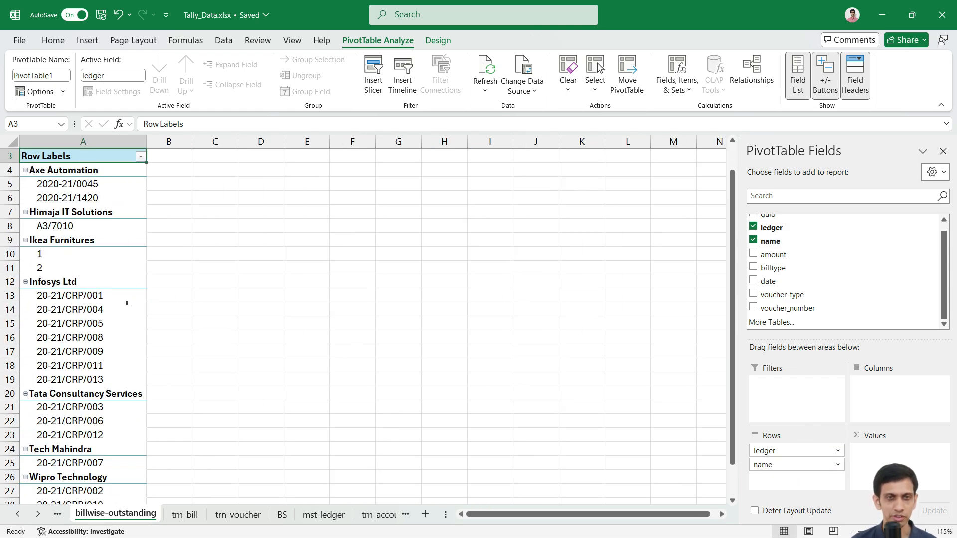
pyautogui.scroll(1, 105, 298)
pyautogui.click(64, 198)
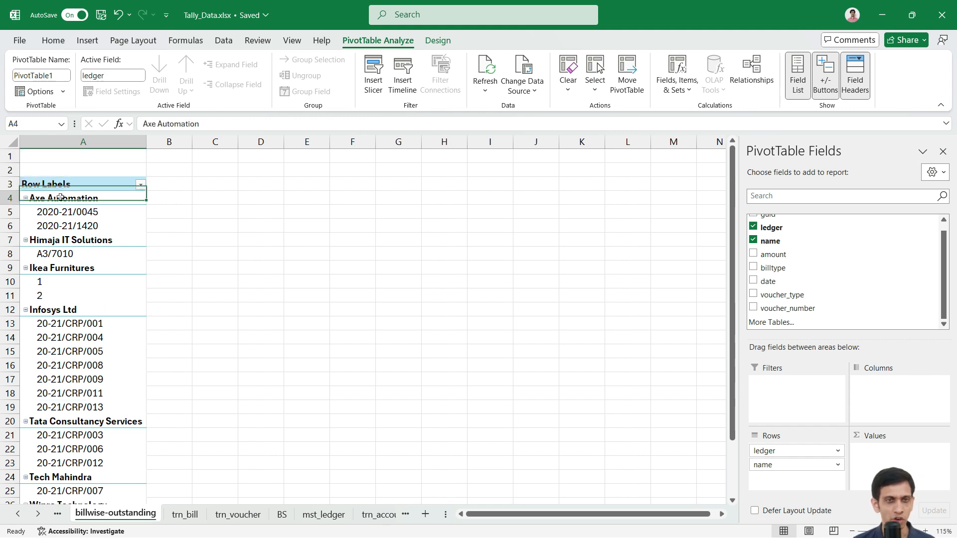
pyautogui.click(64, 212)
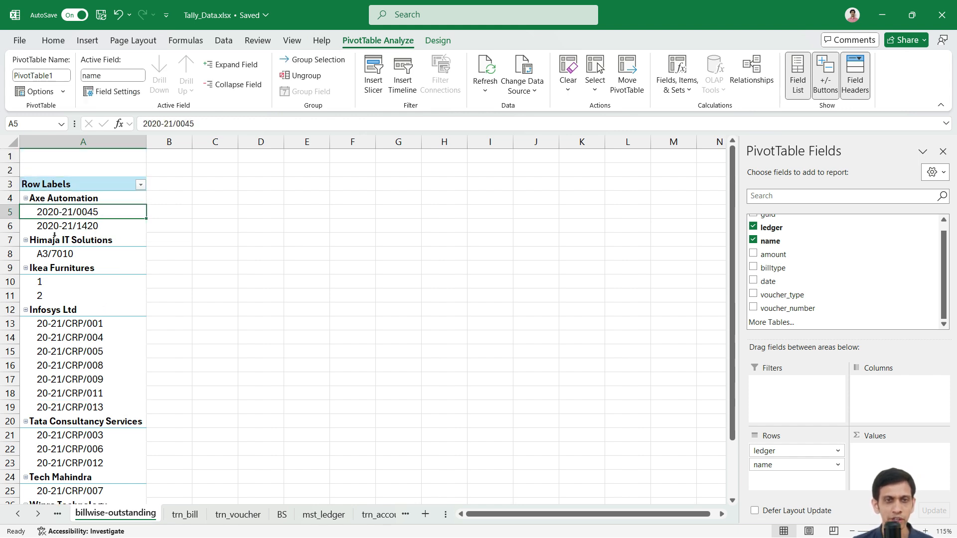
pyautogui.click(60, 329)
pyautogui.click(61, 353)
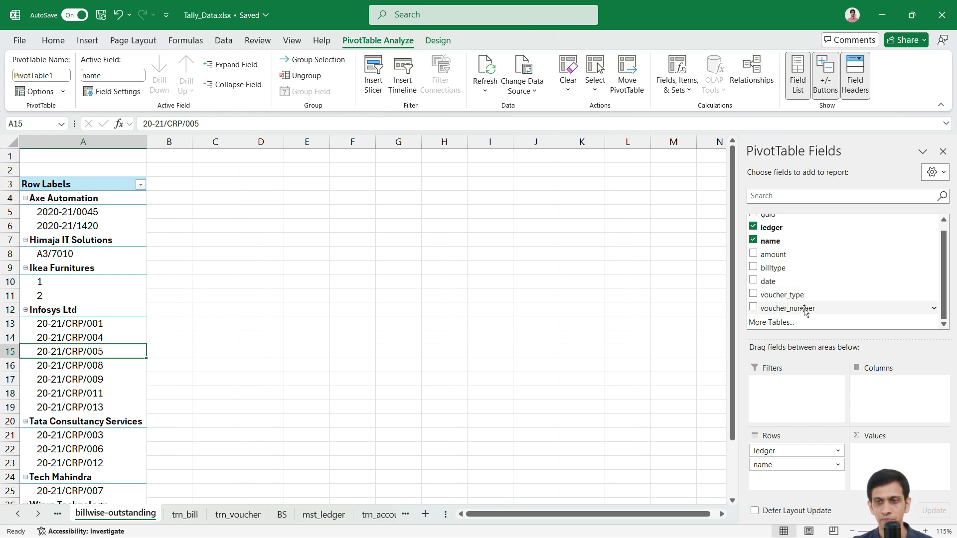
# - Add billtype as the PivotTable's column field and the sum of amount as its values
pyautogui.scroll(1, 810, 308)
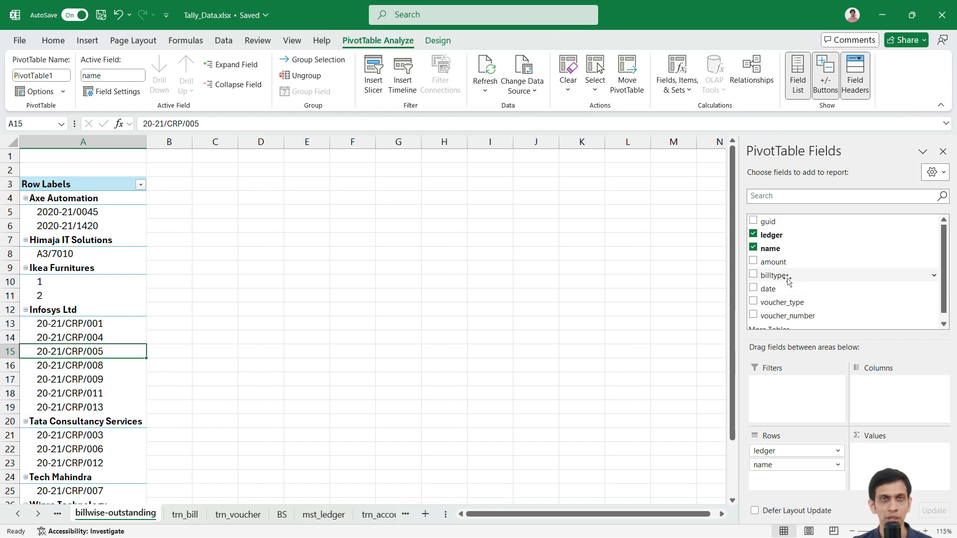
pyautogui.moveTo(788, 281); pyautogui.dragTo(887, 404)
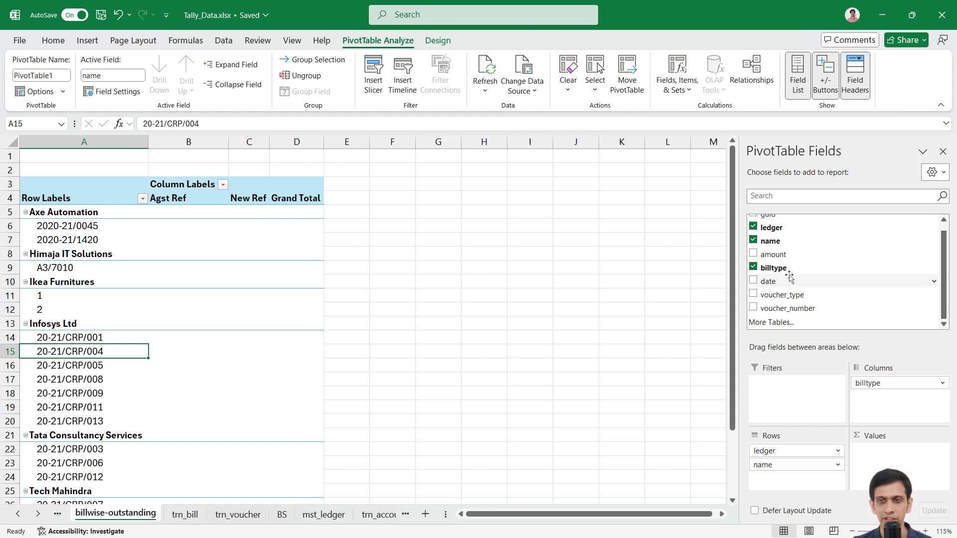
pyautogui.scroll(1, 788, 273)
pyautogui.moveTo(779, 267); pyautogui.dragTo(882, 469)
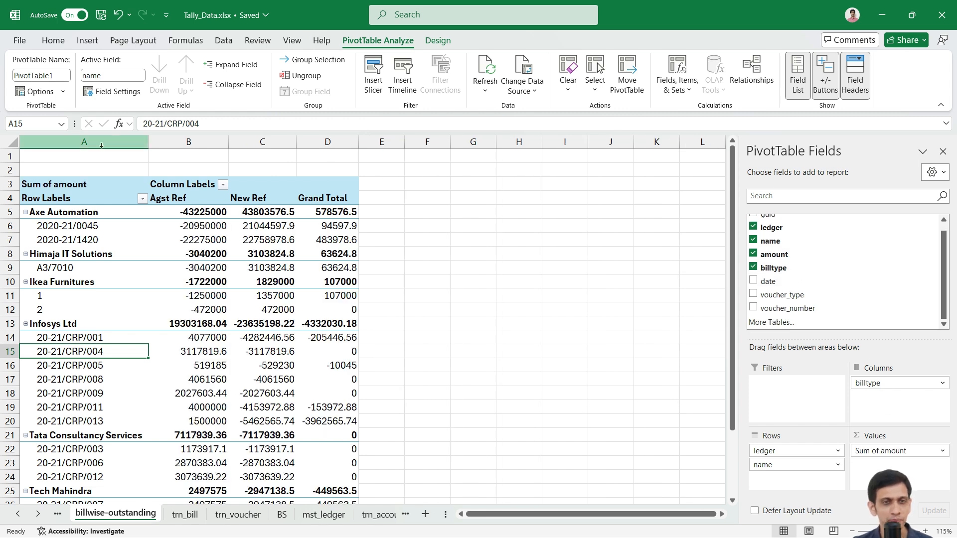
# - Format the PivotTable's Sum of amount values as Number with two decimal places and the 1000 separator
pyautogui.click(941, 450)
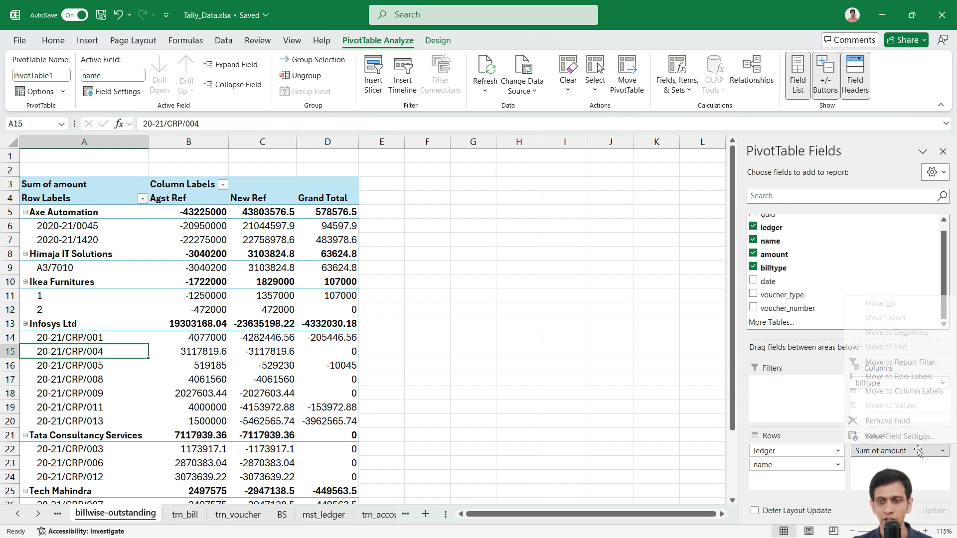
pyautogui.click(878, 436)
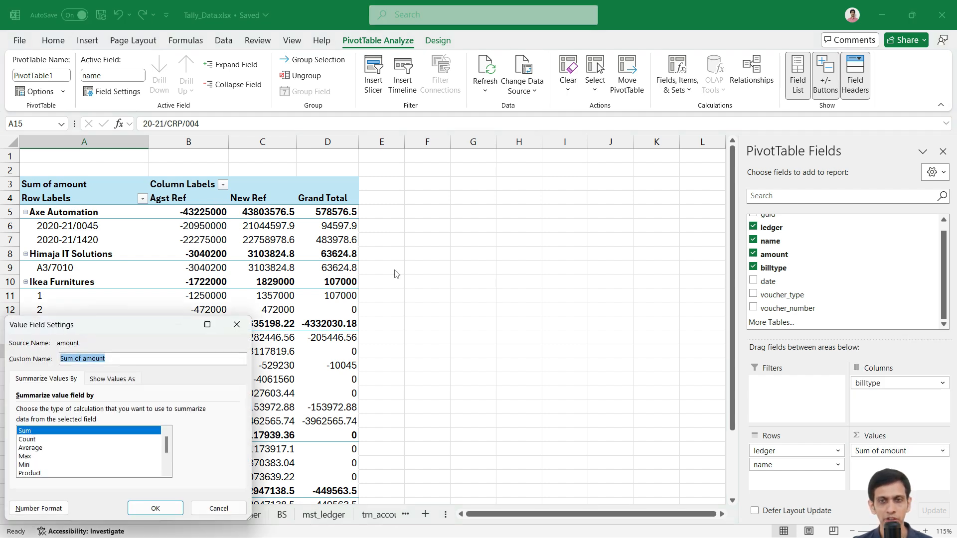
pyautogui.click(37, 509)
pyautogui.click(29, 290)
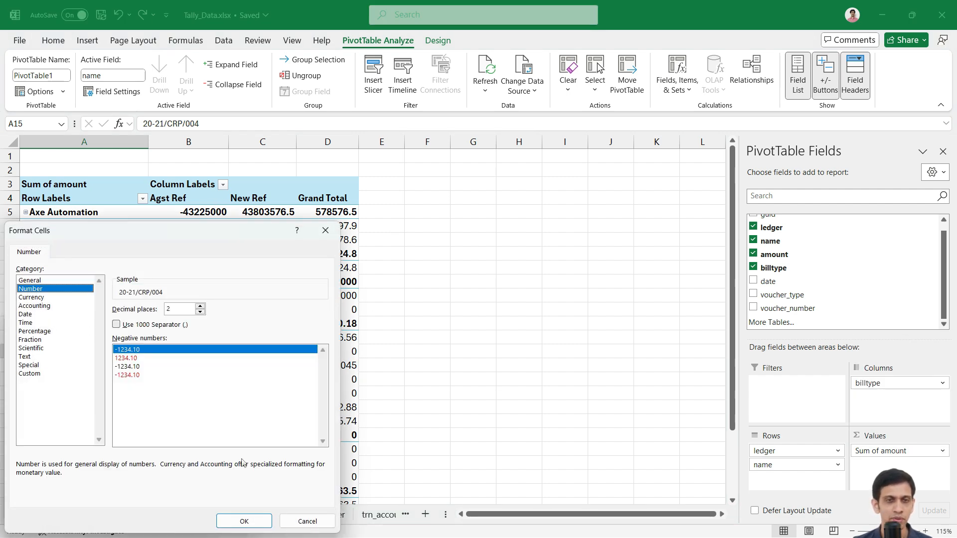
pyautogui.click(145, 326)
pyautogui.click(232, 521)
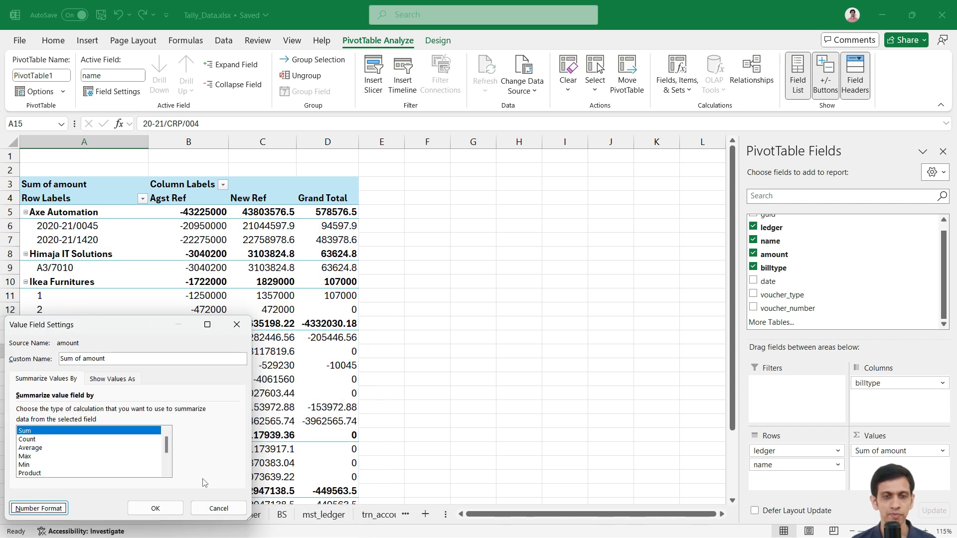
pyautogui.click(156, 509)
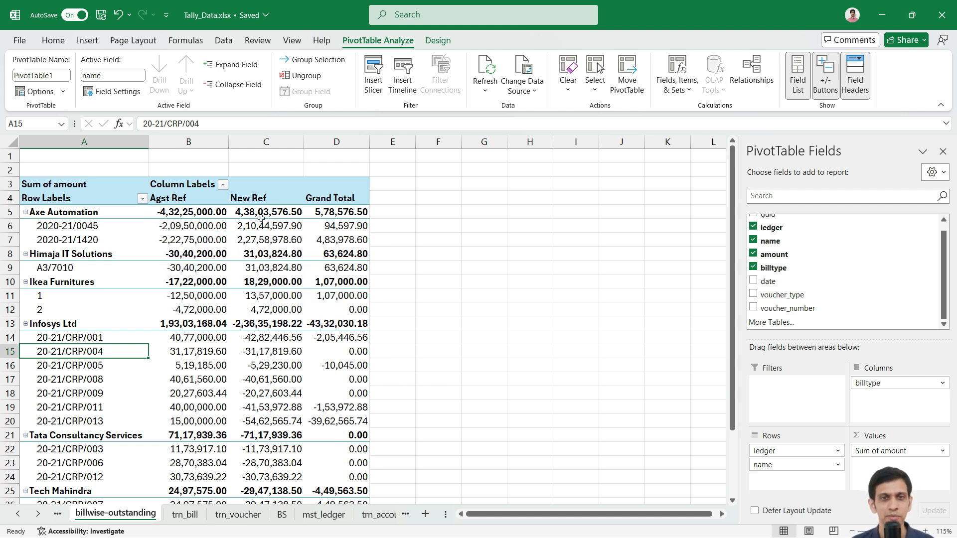
# - Compare the Agst Ref, New Ref and Grand Total amounts for Axe Automation's first bill in the PivotTable
pyautogui.click(57, 226)
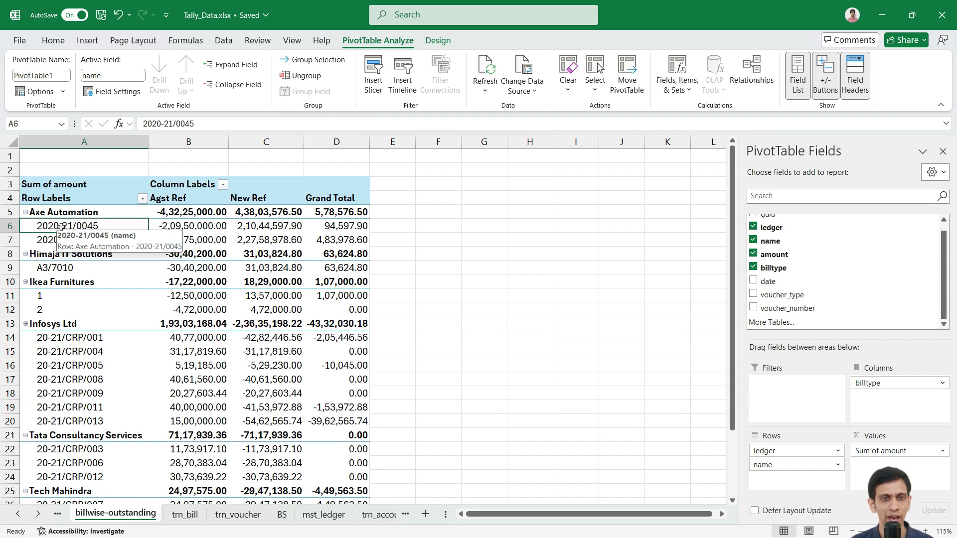
pyautogui.click(184, 227)
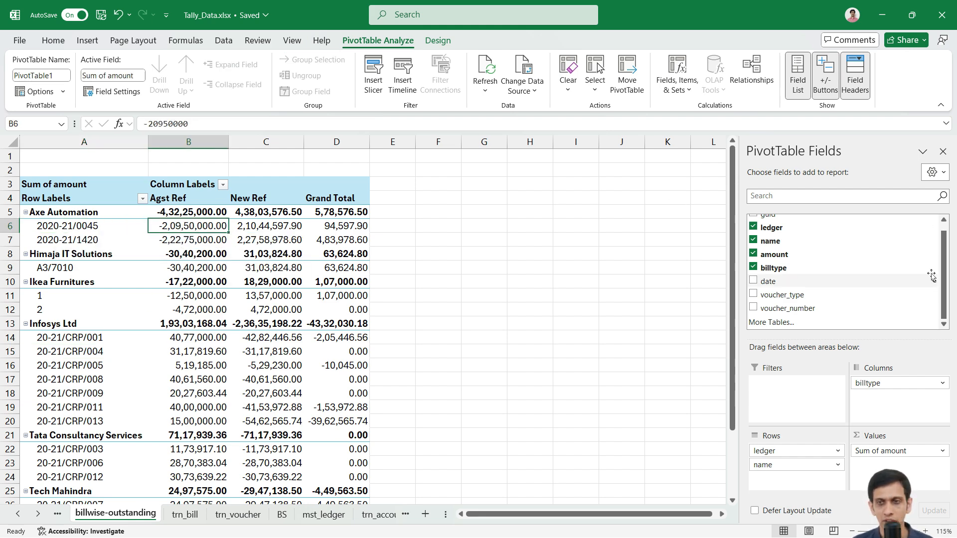
pyautogui.click(267, 193)
pyautogui.moveTo(268, 191); pyautogui.dragTo(220, 190)
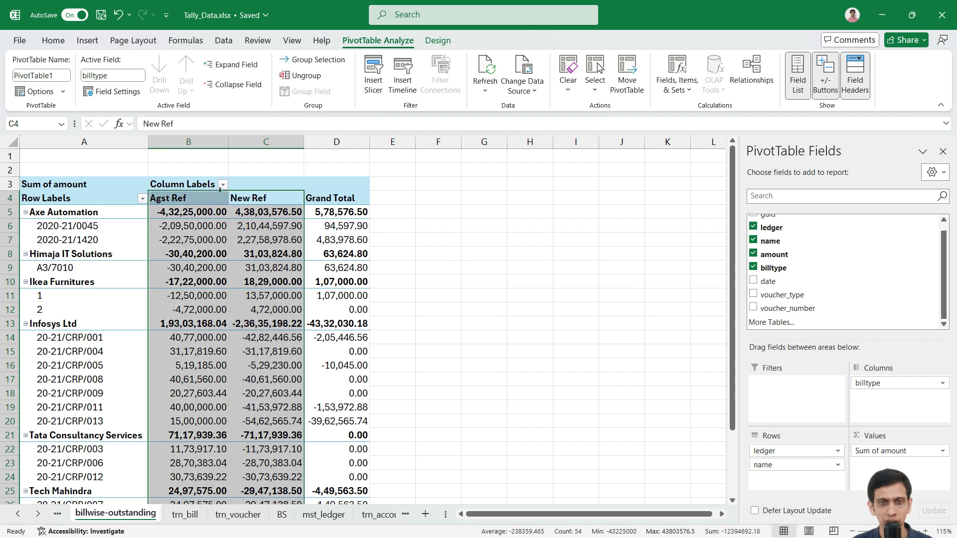
pyautogui.click(239, 204)
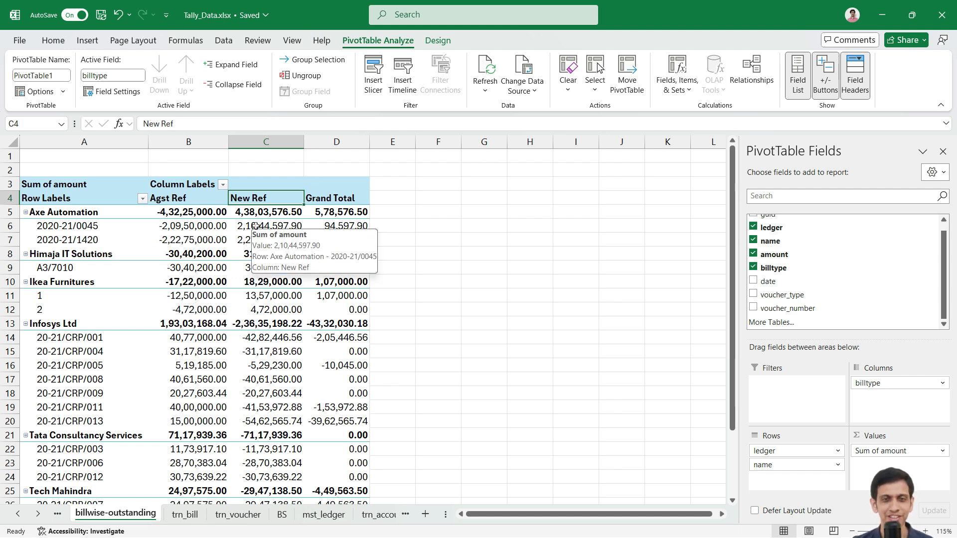
pyautogui.click(254, 227)
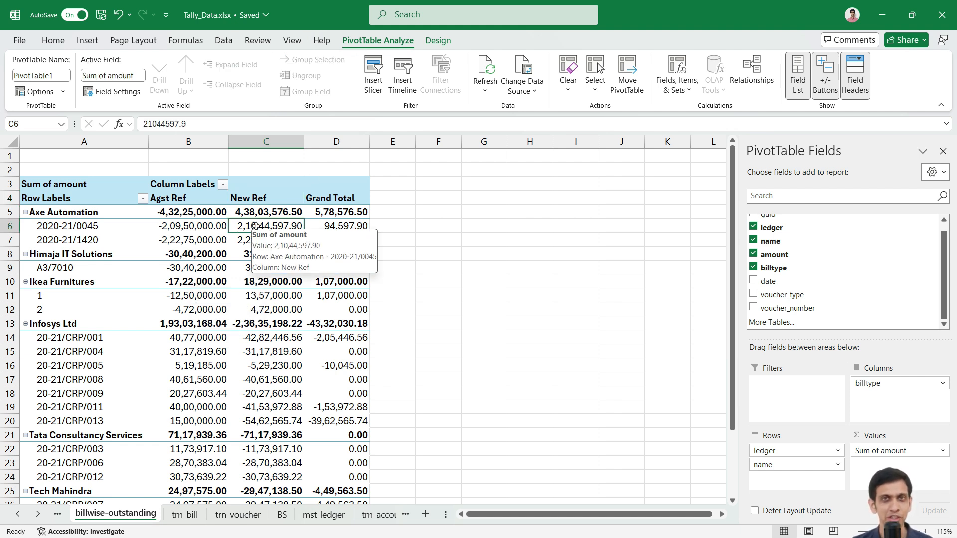
pyautogui.click(184, 228)
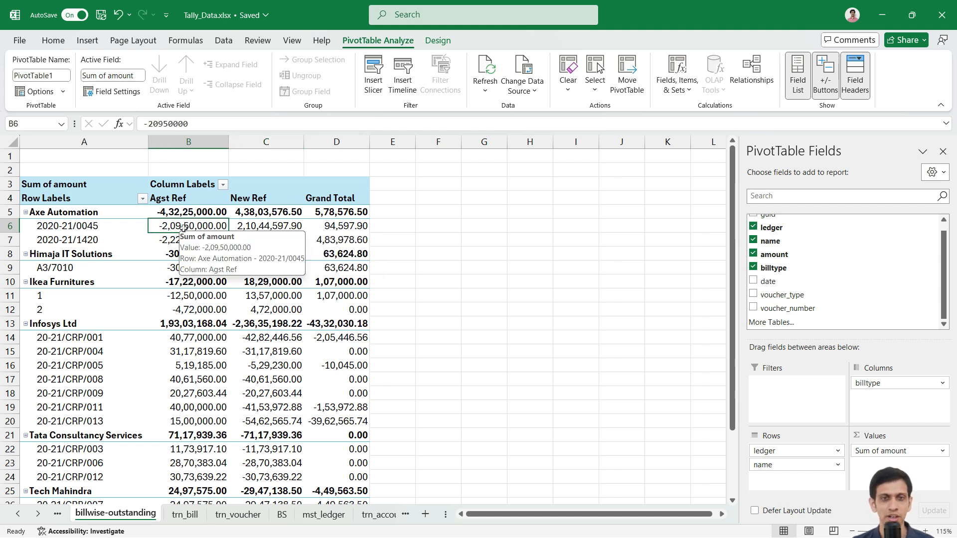
pyautogui.click(289, 222)
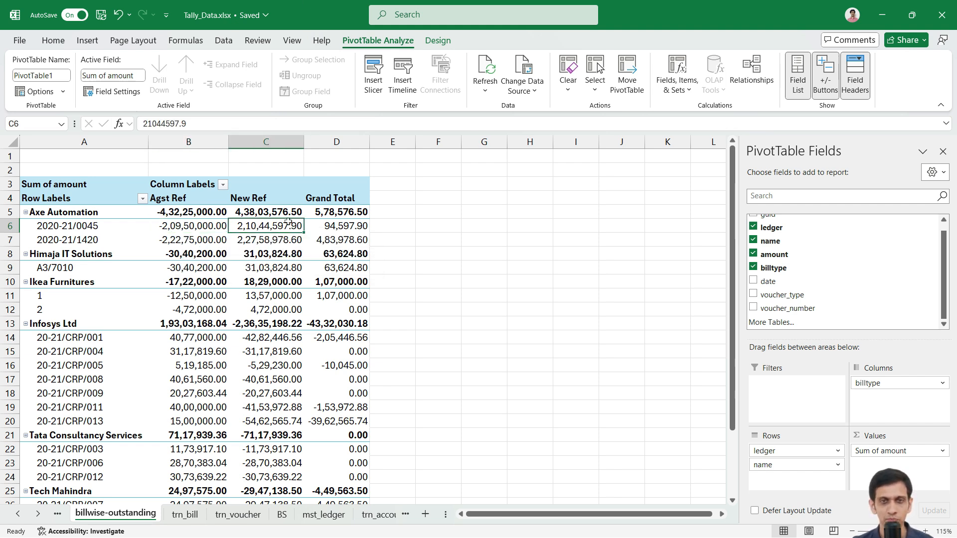
pyautogui.click(346, 226)
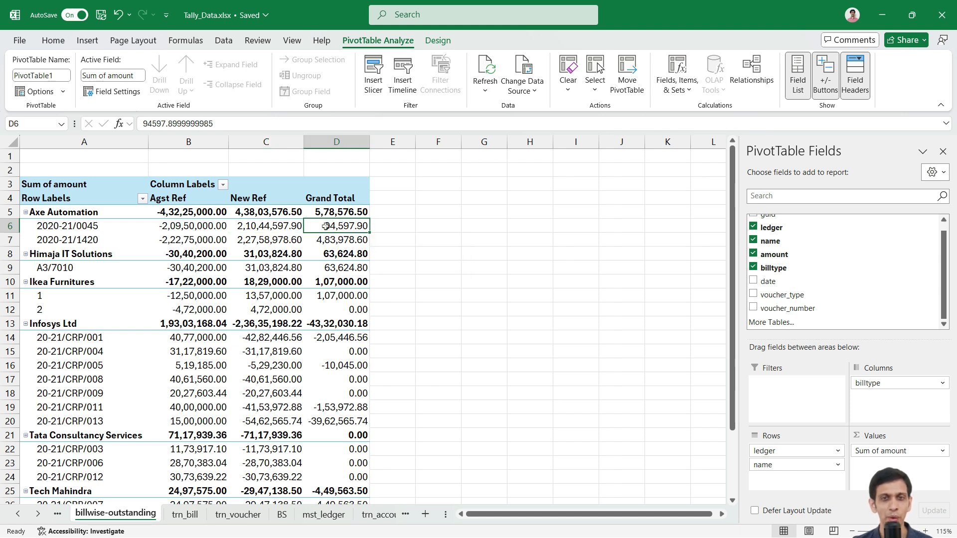
pyautogui.moveTo(308, 228)
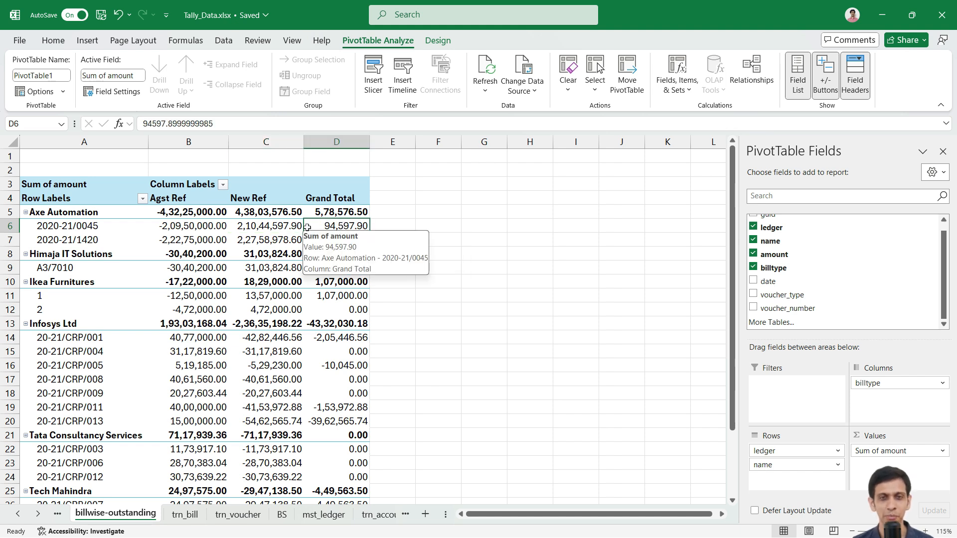
pyautogui.click(263, 231)
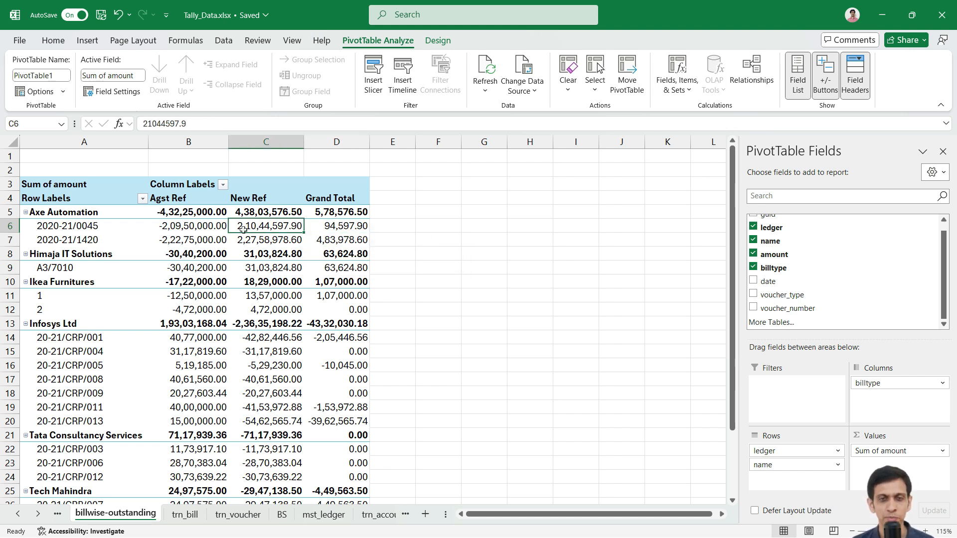
pyautogui.click(163, 229)
pyautogui.click(316, 229)
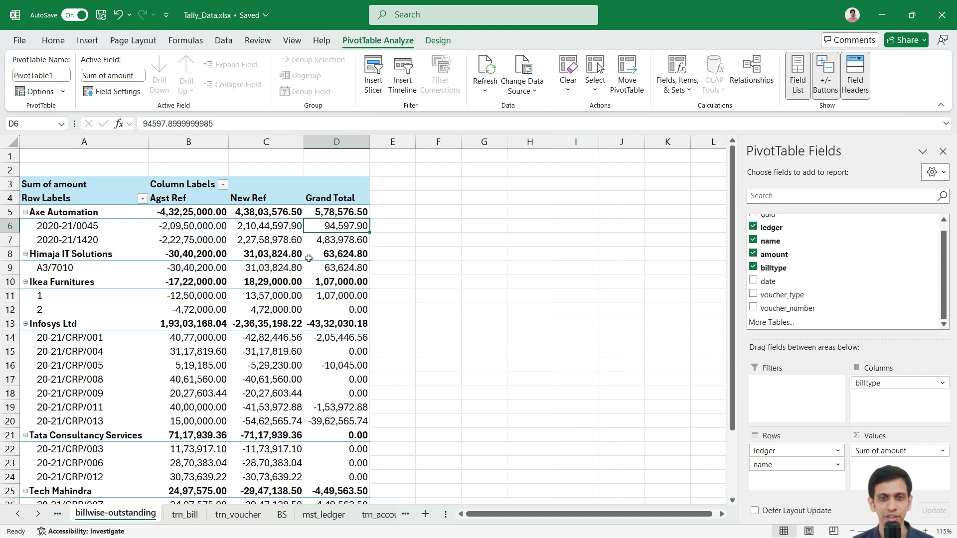
pyautogui.moveTo(307, 265)
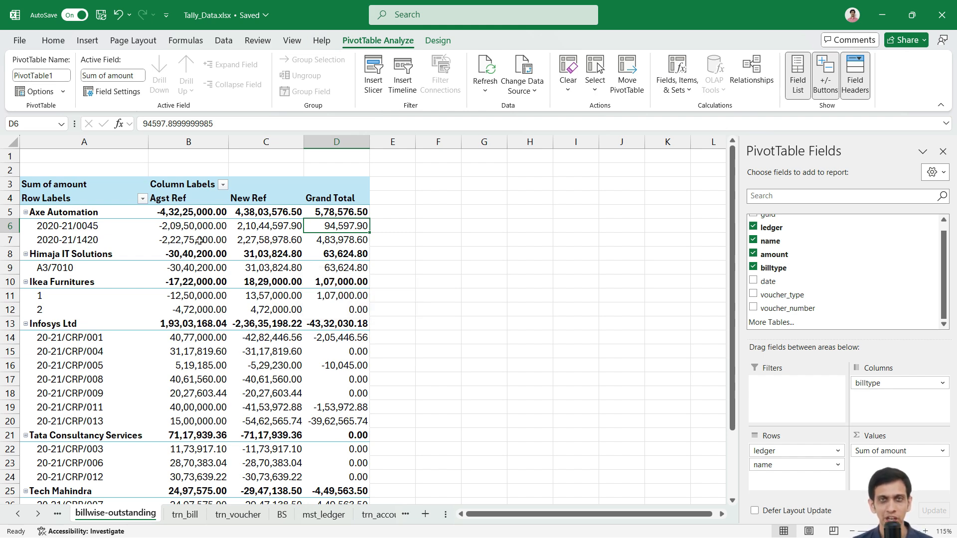
# - Switch to TallyPrime and check Axe Automation's pending bills against the grand totals in the Excel PivotTable
pyautogui.hotkey('alt', 'Tab')
pyautogui.hotkey('alt', 'Tab')
pyautogui.hotkey('alt', 'Tab')
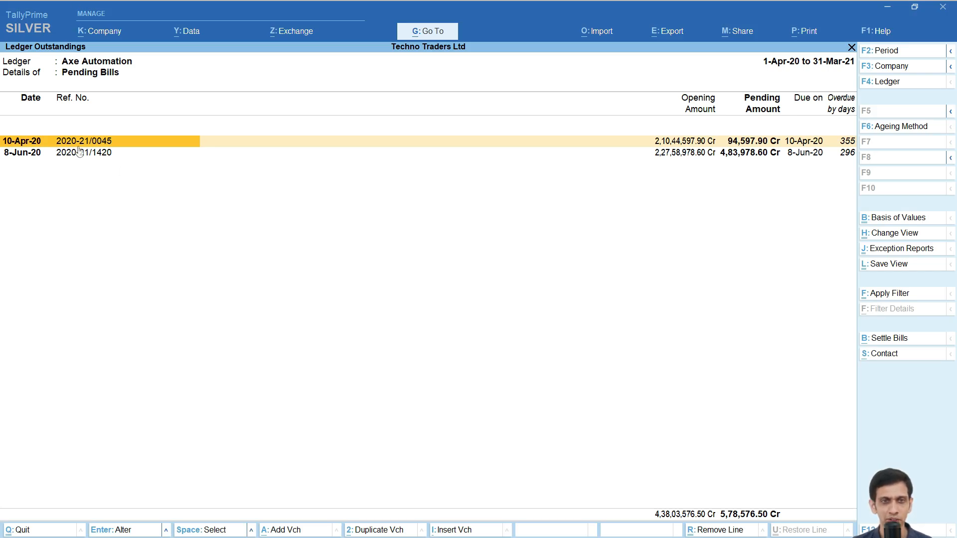
pyautogui.hotkey('alt', 'Tab')
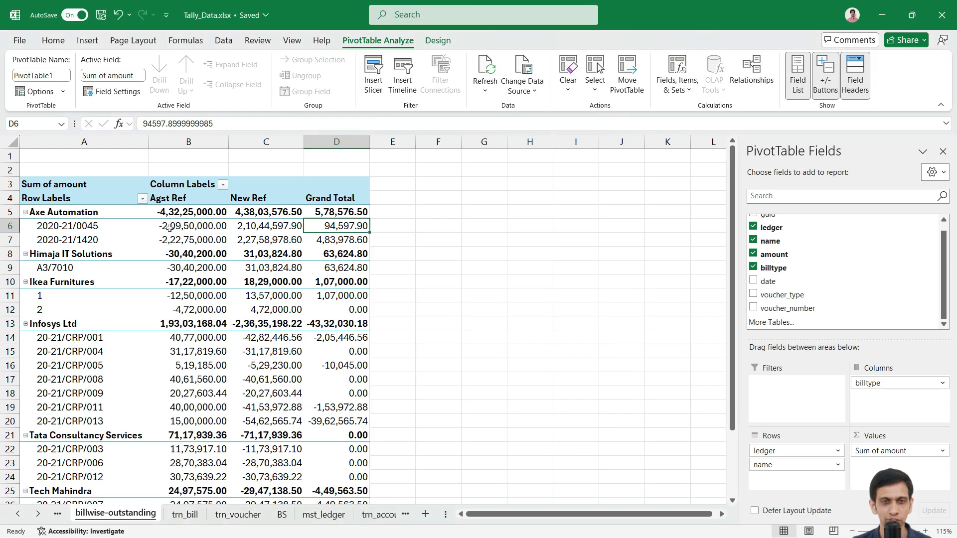
pyautogui.click(85, 227)
pyautogui.click(327, 227)
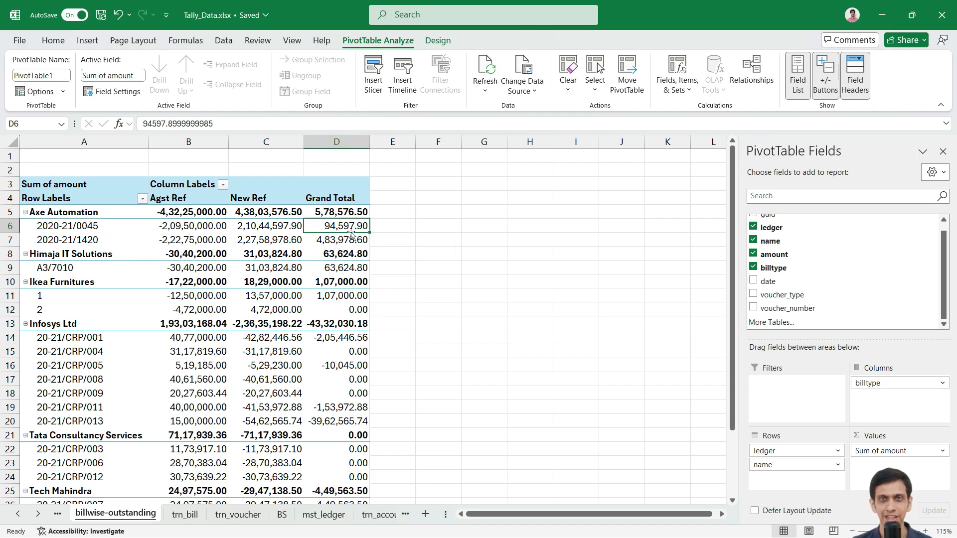
pyautogui.hotkey('alt', 'Tab')
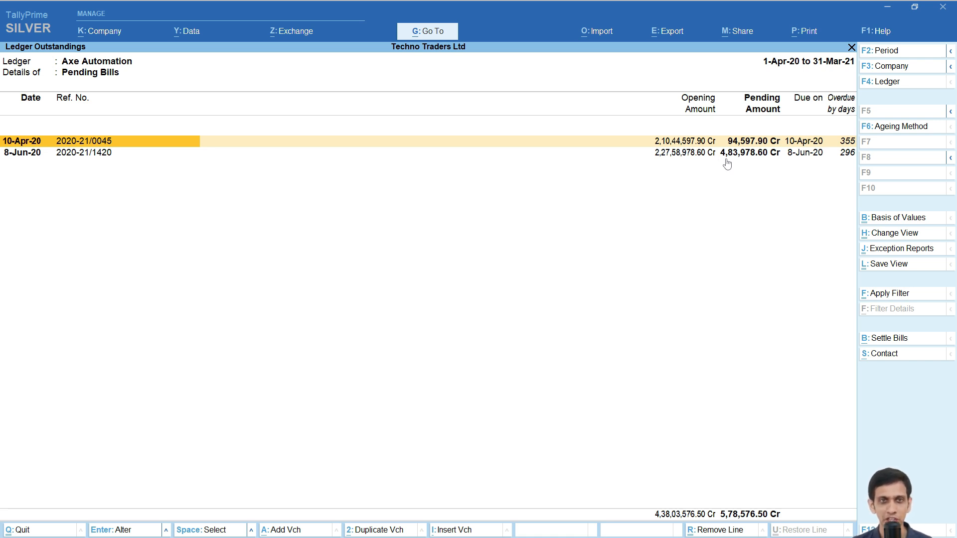
pyautogui.hotkey('alt', 'Tab')
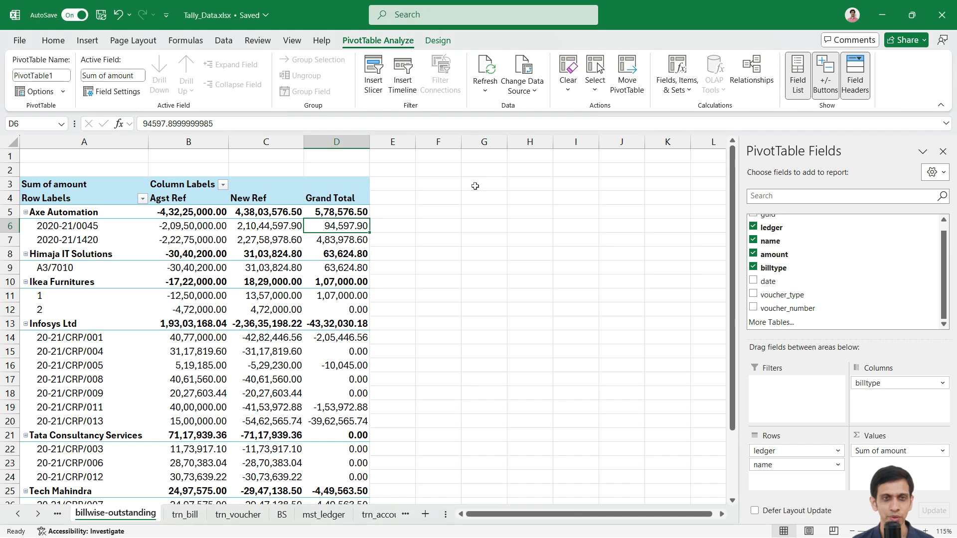
# - Review the outstanding grand totals of the remaining ledgers and bills throughout the PivotTable
pyautogui.scroll(-3, 175, 261)
pyautogui.scroll(3, 208, 281)
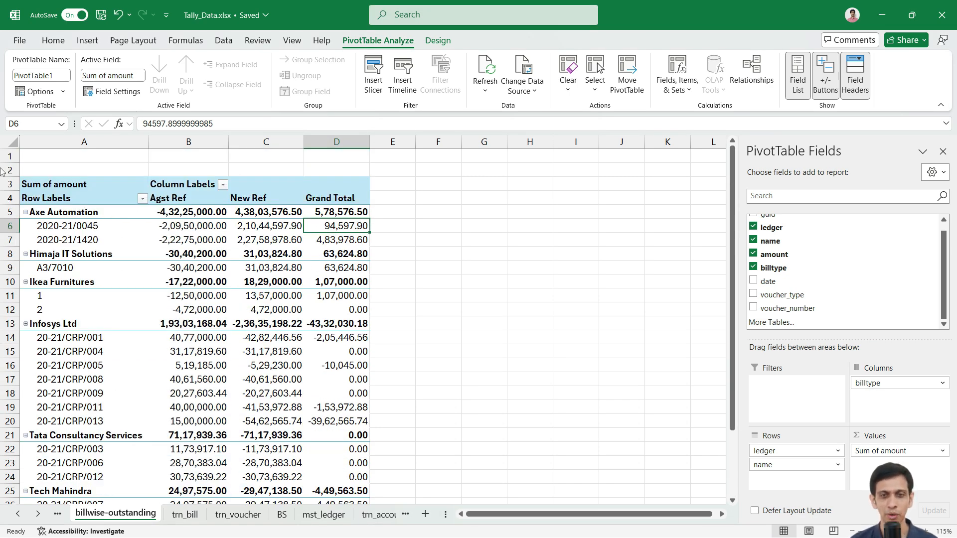
pyautogui.scroll(-2, 373, 338)
pyautogui.click(364, 295)
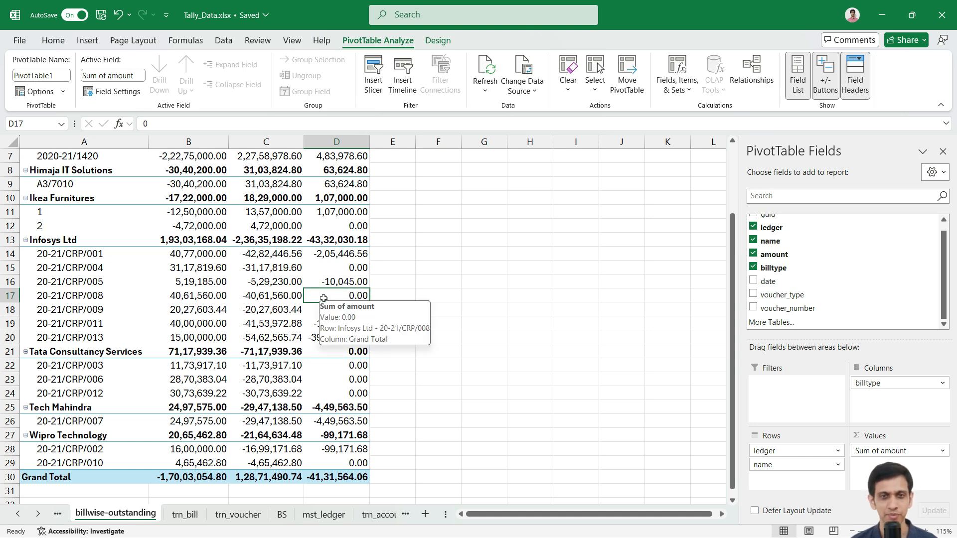
pyautogui.scroll(-5, 490, 221)
pyautogui.scroll(7, 338, 255)
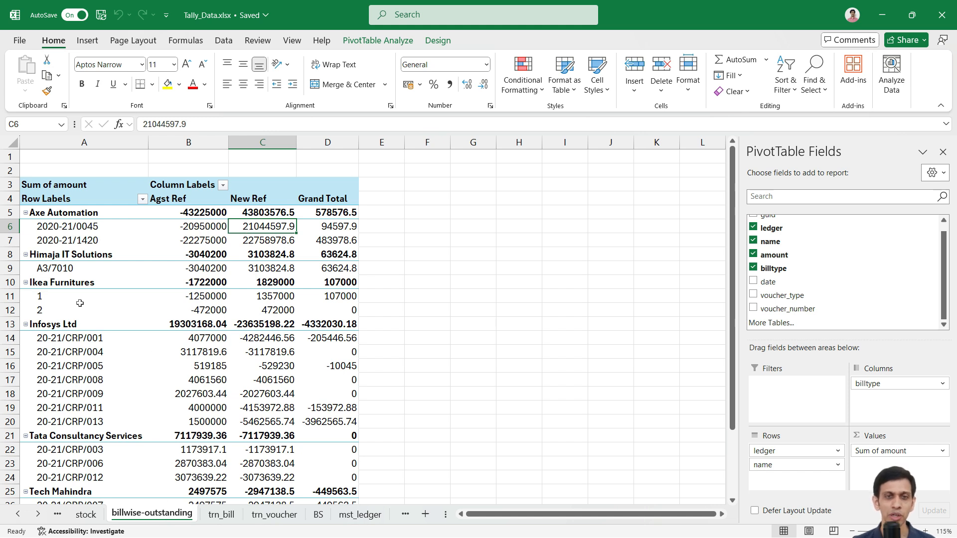
# - Insert a blank worksheet and place it between the billwise-outstanding and trn_bill sheets
pyautogui.rightClick(155, 515)
pyautogui.click(209, 302)
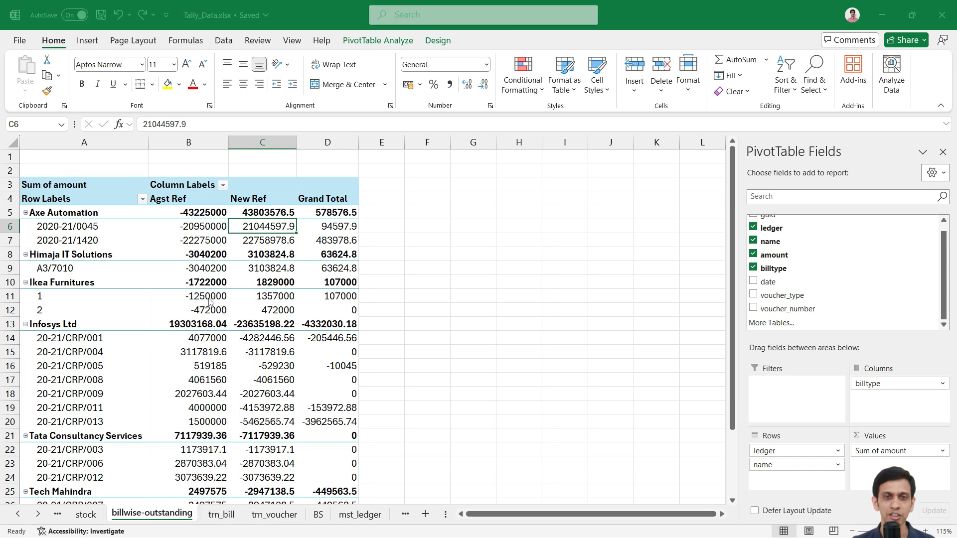
pyautogui.doubleClick(75, 242)
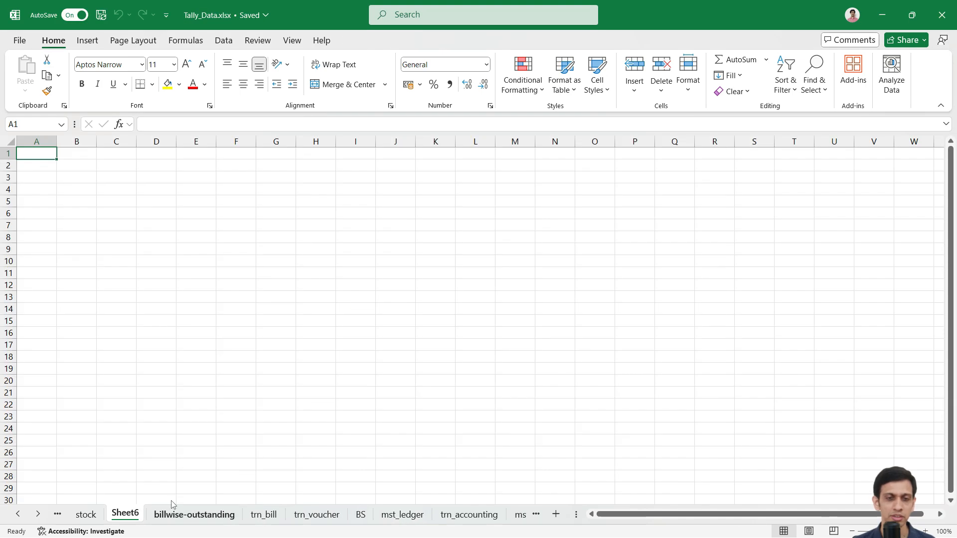
pyautogui.moveTo(130, 519); pyautogui.dragTo(247, 519)
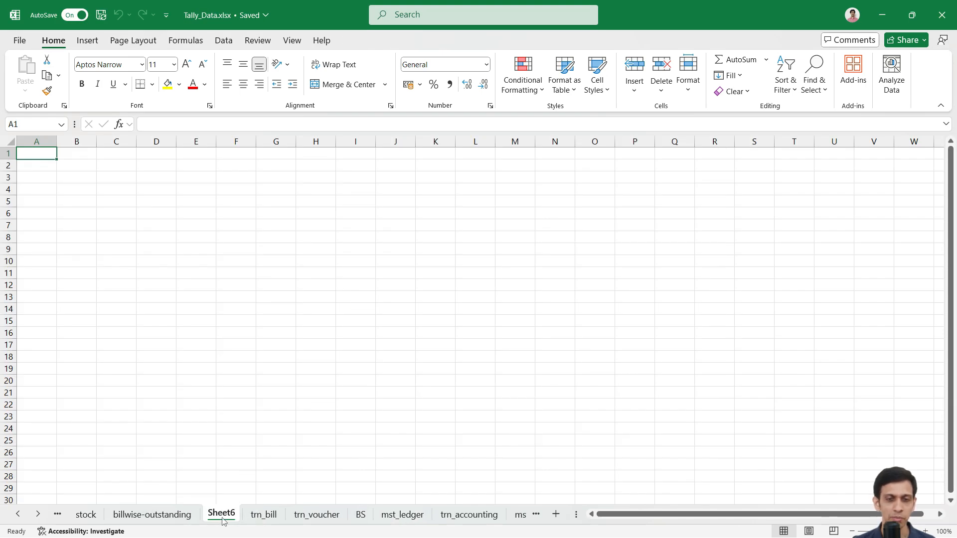
# - Rename the new blank worksheet as outstanding
pyautogui.doubleClick(218, 516)
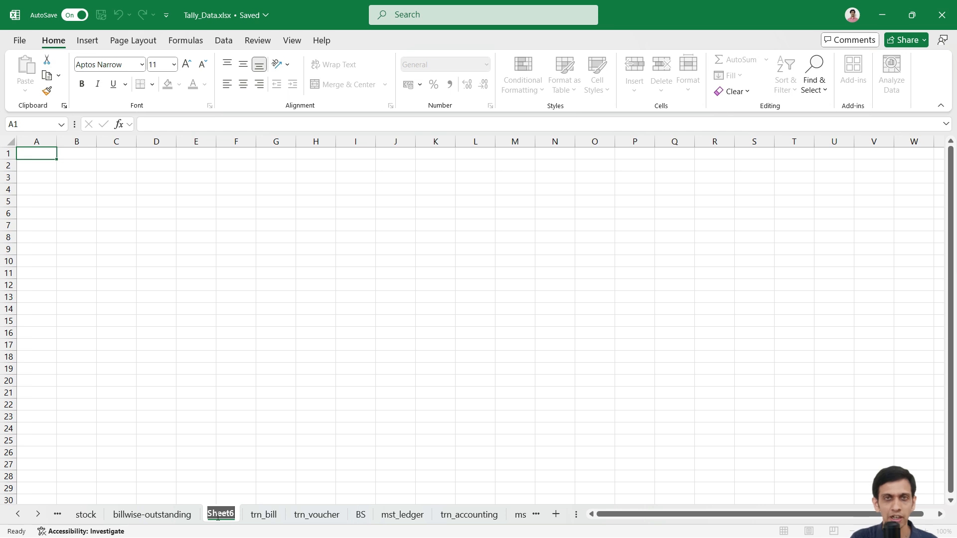
pyautogui.write('outst')
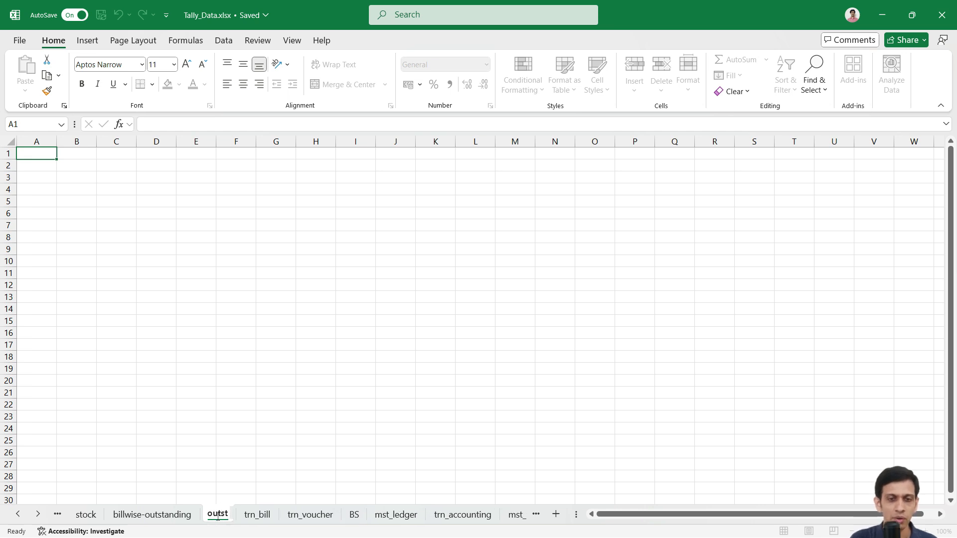
pyautogui.write('anding')
pyautogui.press('Return')
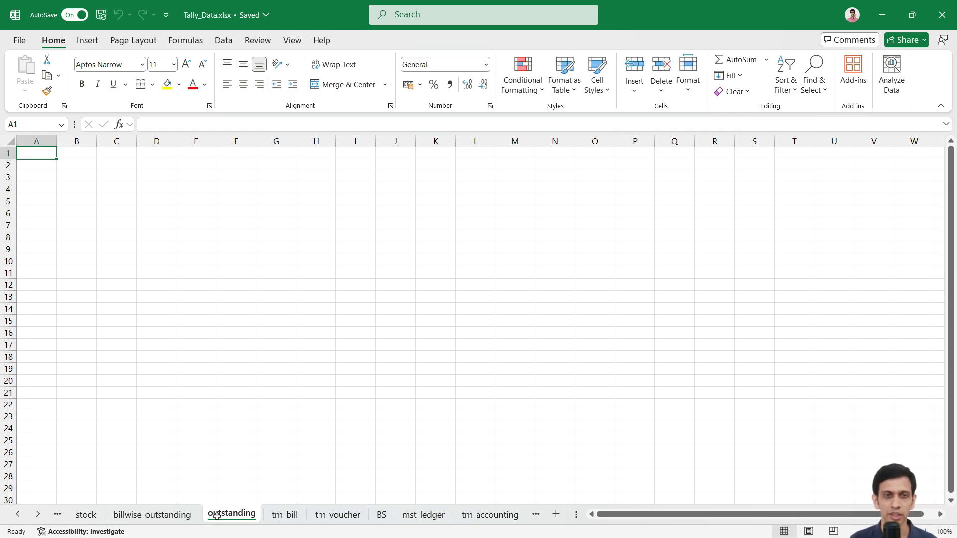
pyautogui.scroll(2, 122, 215)
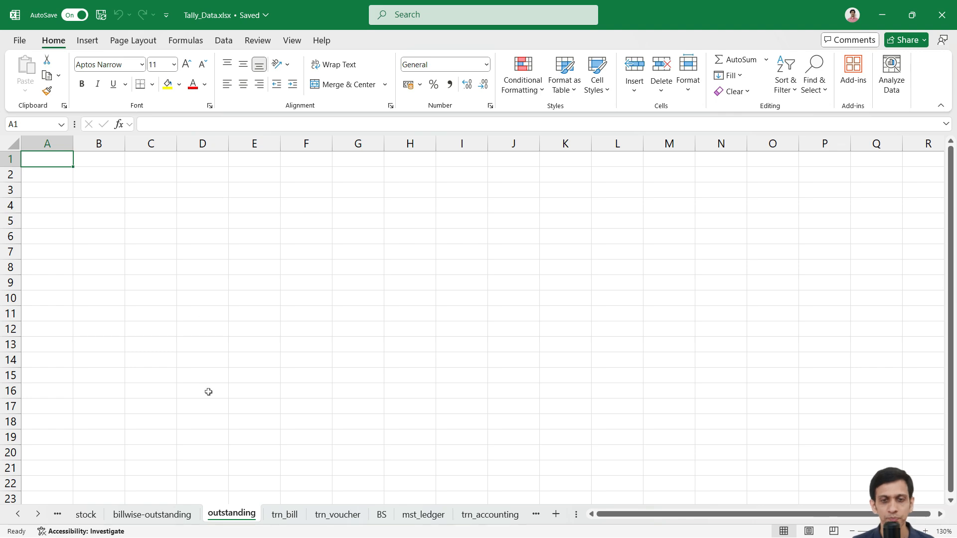
# - Examine the repeated bill references in the name column of the trn_bill sheet alongside their ledgers
pyautogui.click(281, 515)
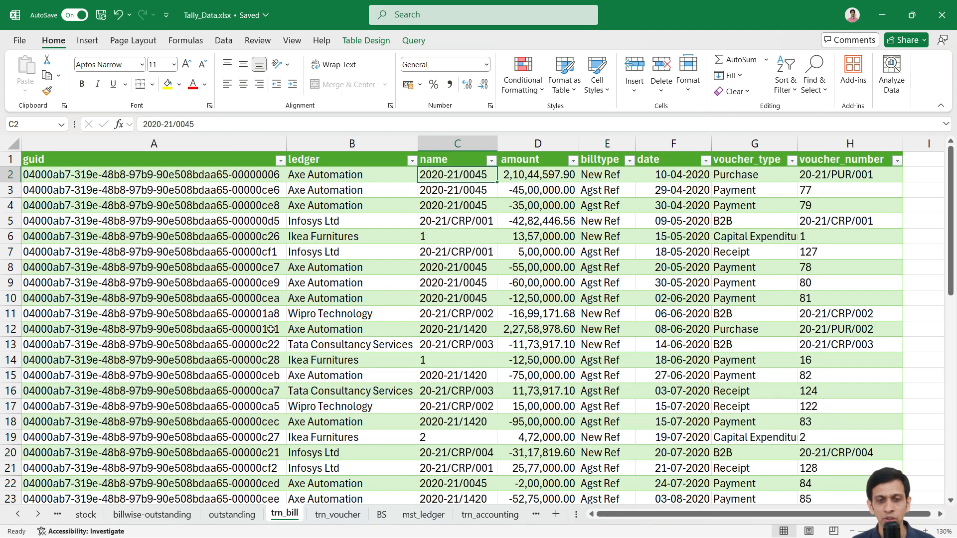
pyautogui.click(443, 180)
pyautogui.click(447, 205)
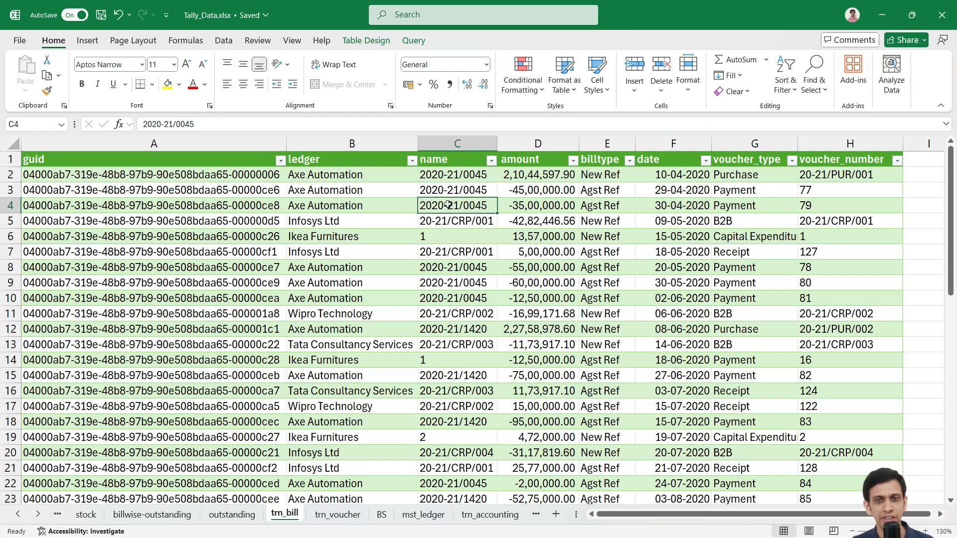
pyautogui.click(447, 143)
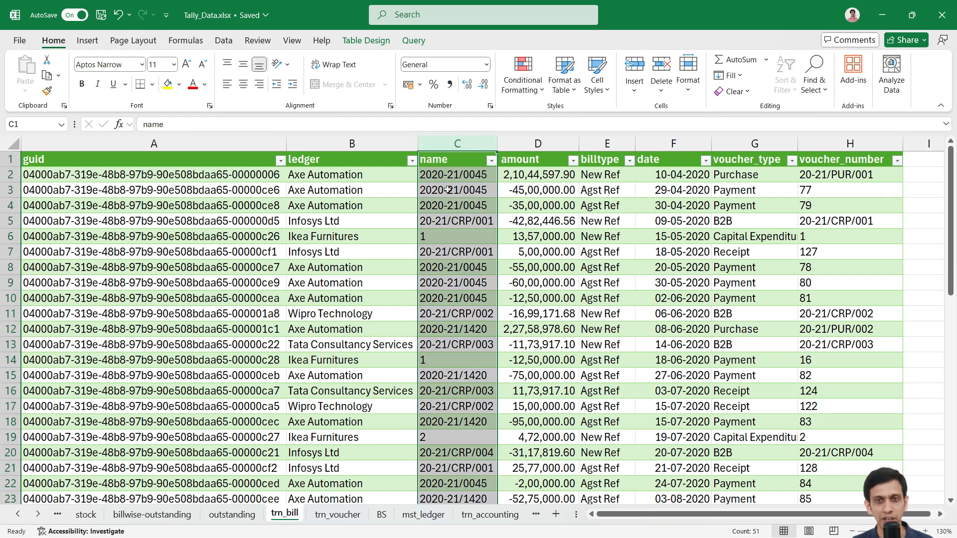
pyautogui.click(448, 190)
pyautogui.click(451, 144)
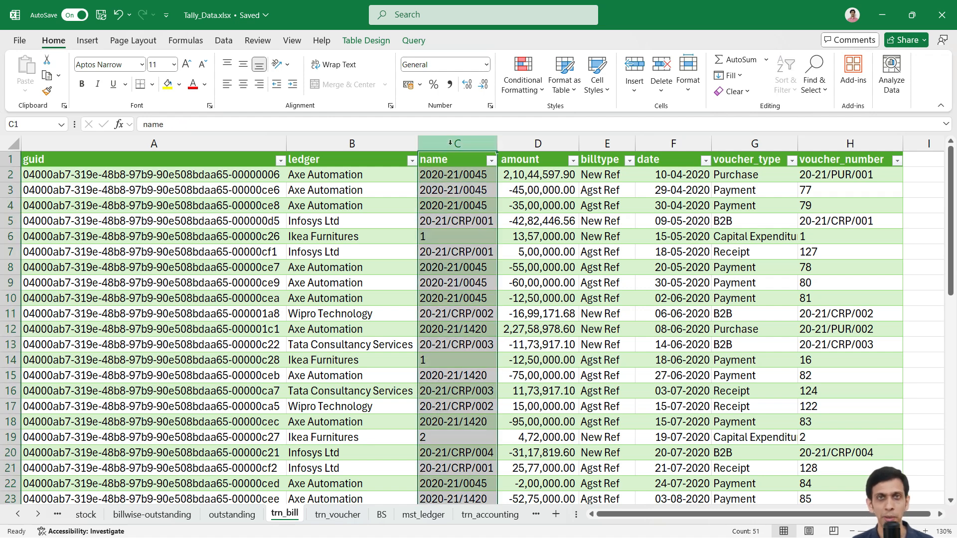
pyautogui.click(451, 224)
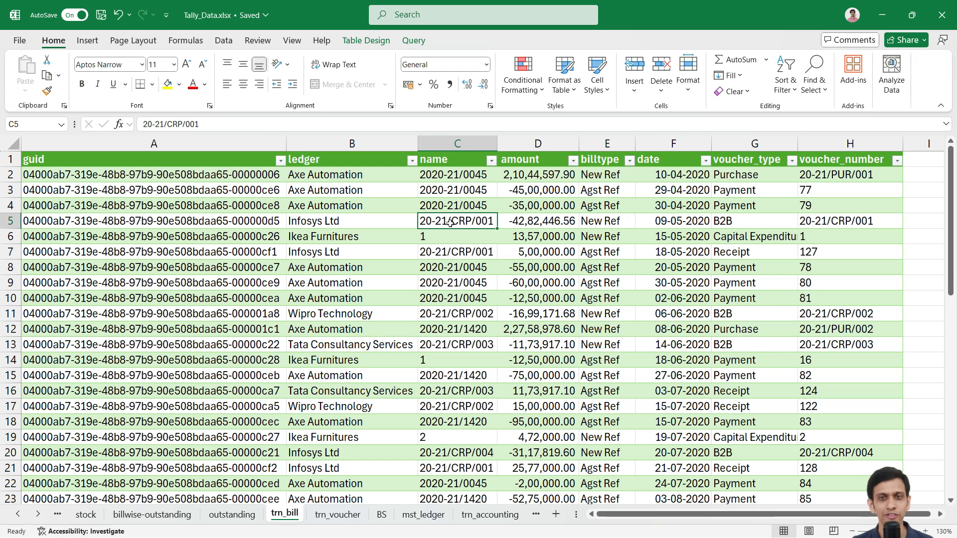
pyautogui.click(449, 146)
pyautogui.click(443, 180)
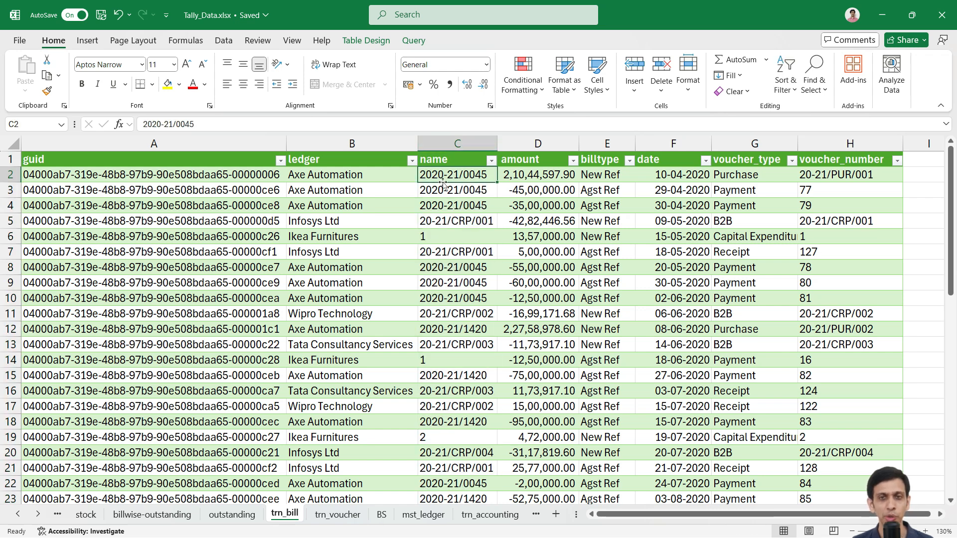
pyautogui.click(319, 178)
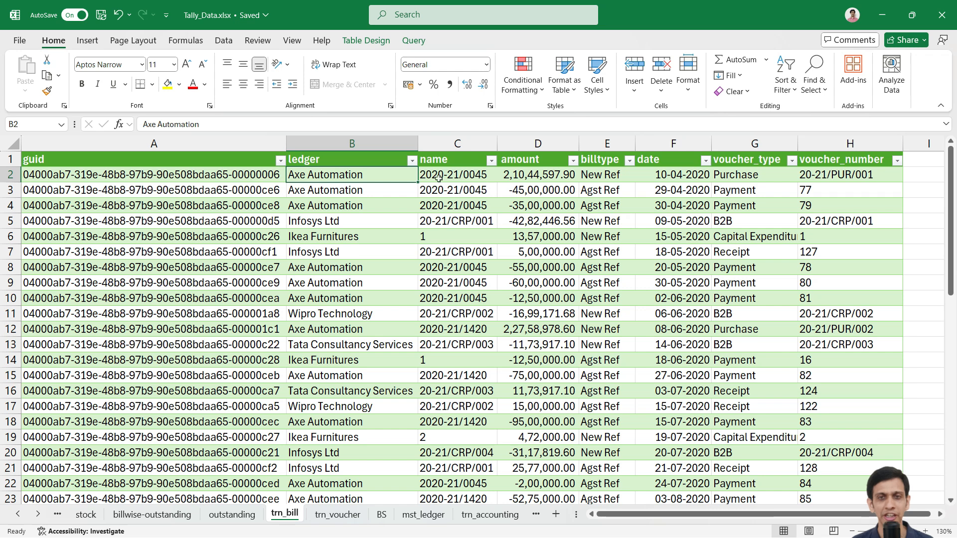
pyautogui.click(435, 179)
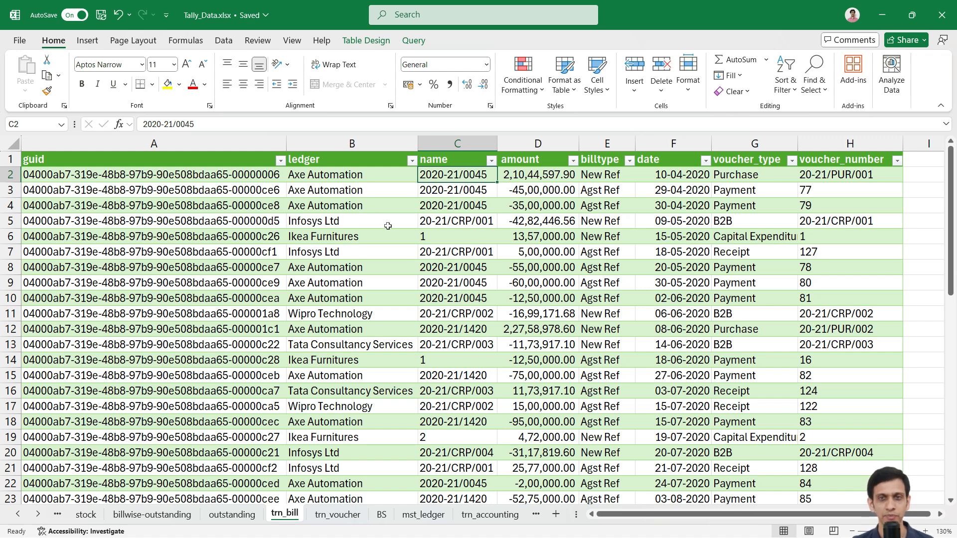
pyautogui.click(437, 191)
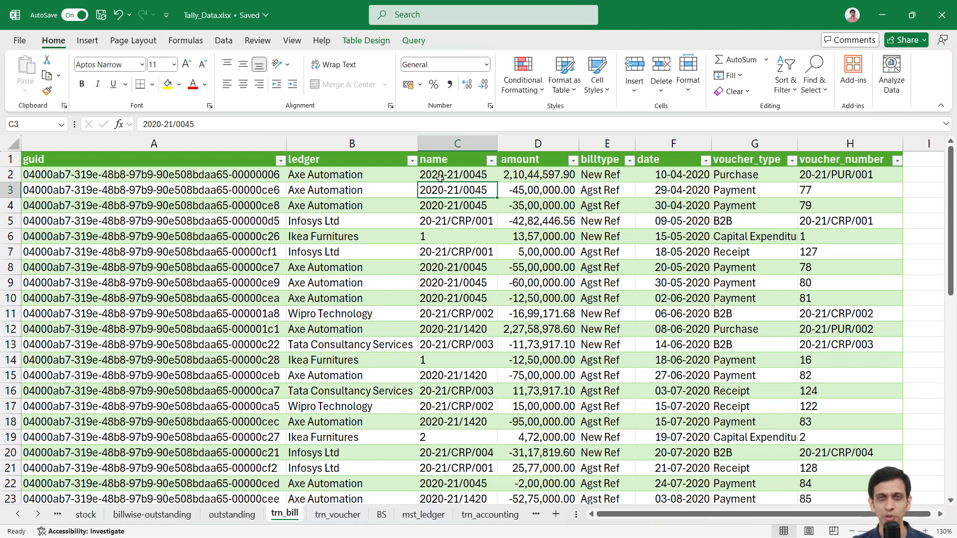
pyautogui.click(440, 177)
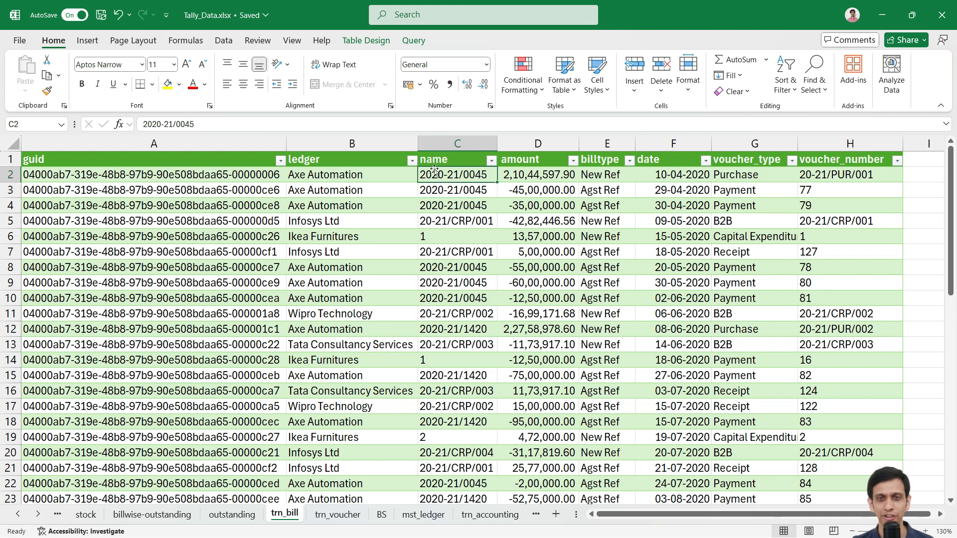
# - Enter bill_ref as the header in cell A1 of the outstanding sheet
pyautogui.click(232, 515)
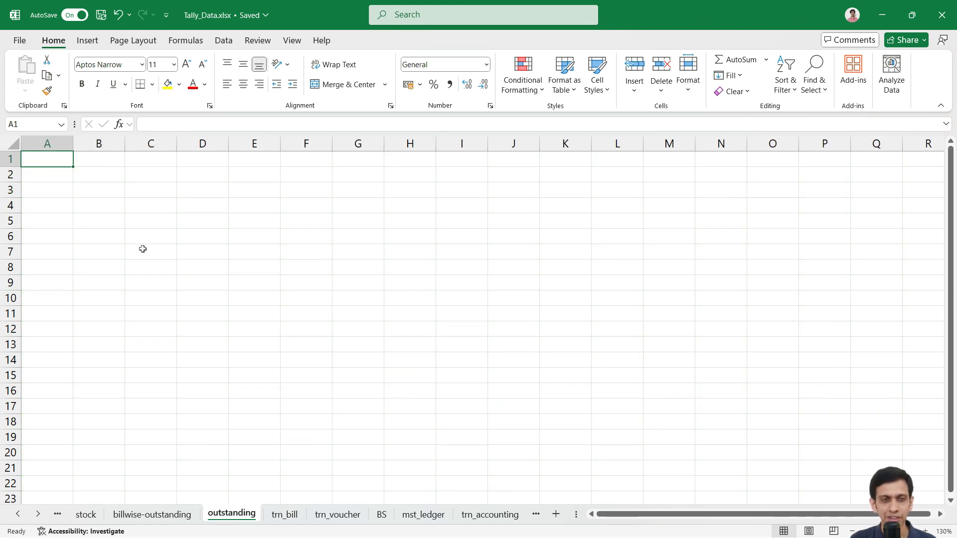
pyautogui.write('bill_ref')
pyautogui.press('Return')
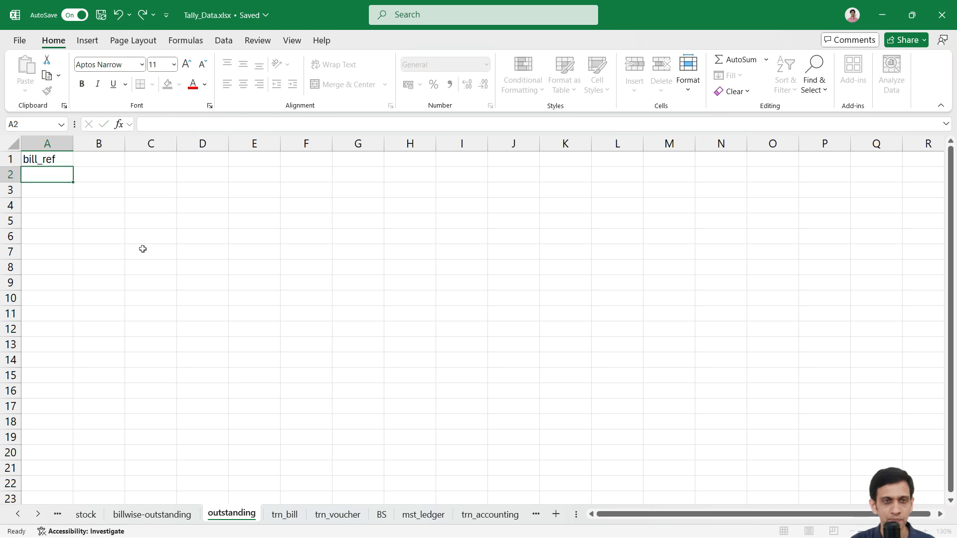
# - List the distinct bill references from cell A2 with =UNIQUE(trn_bill[name]) and widen column A to fit them
pyautogui.write('-')
pyautogui.press('BackSpace')
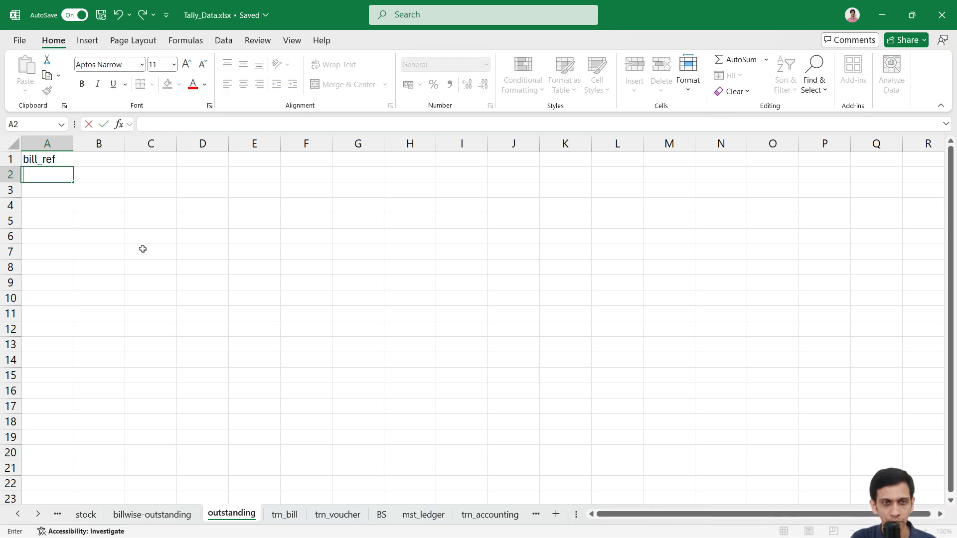
pyautogui.write('=i')
pyautogui.press('BackSpace')
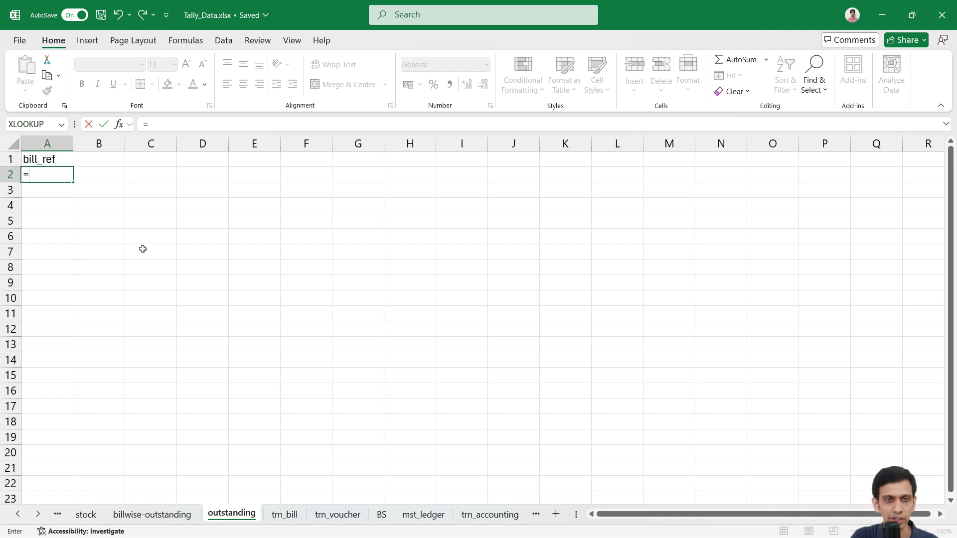
pyautogui.write('uni')
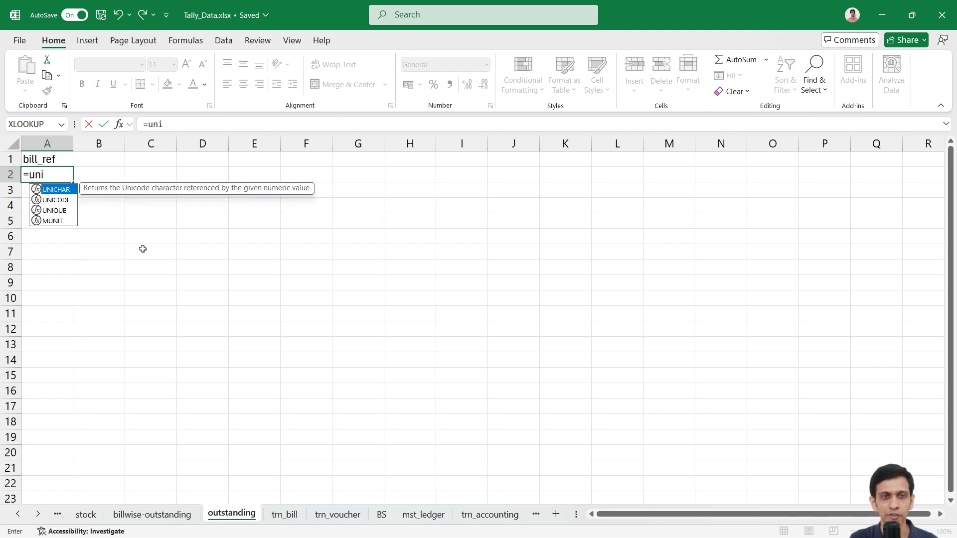
pyautogui.write('q')
pyautogui.press('Tab')
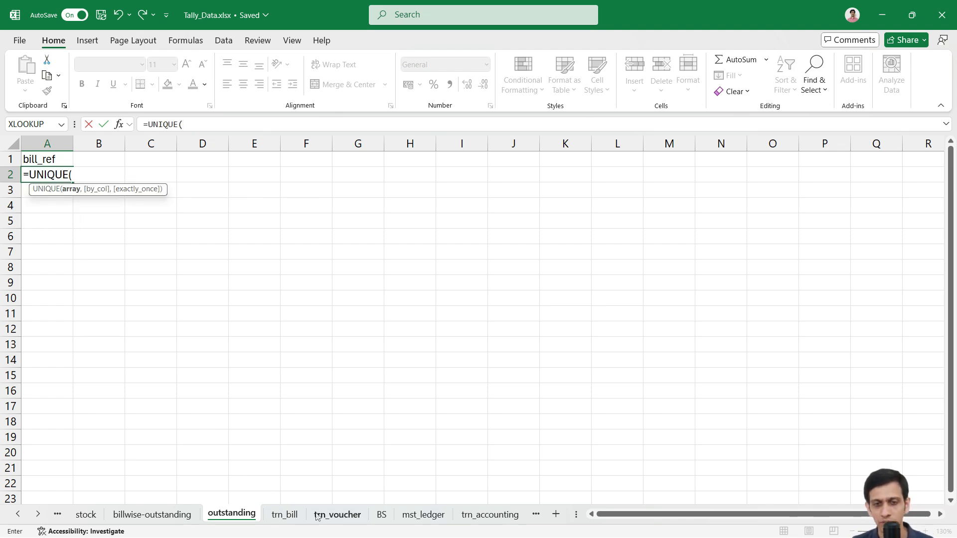
pyautogui.click(285, 515)
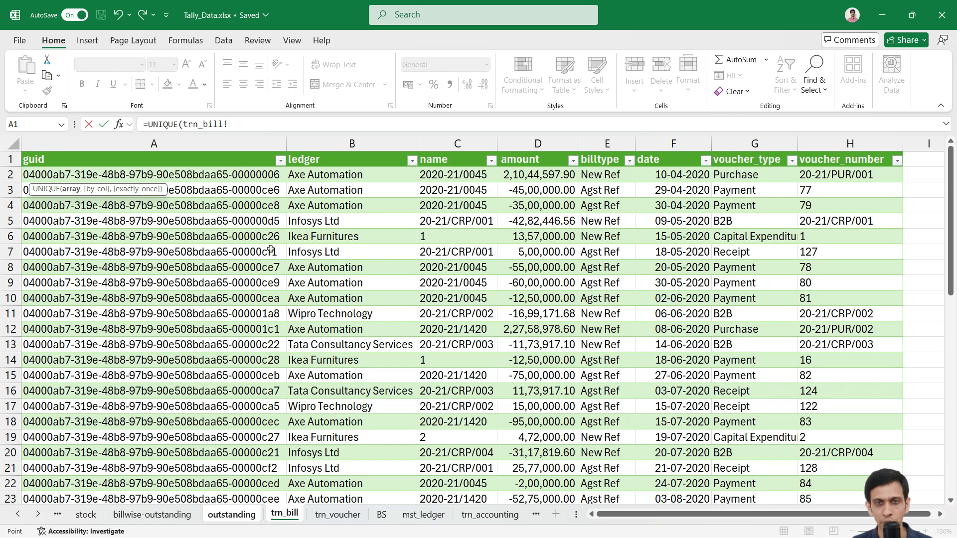
pyautogui.click(449, 285)
pyautogui.hotkey('ctrl', 'space')
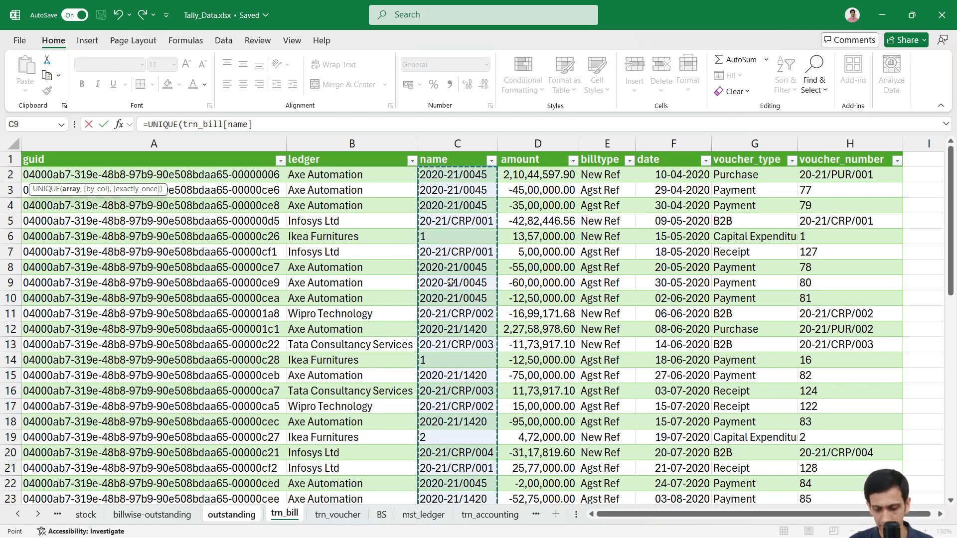
pyautogui.write(')')
pyautogui.press('Return')
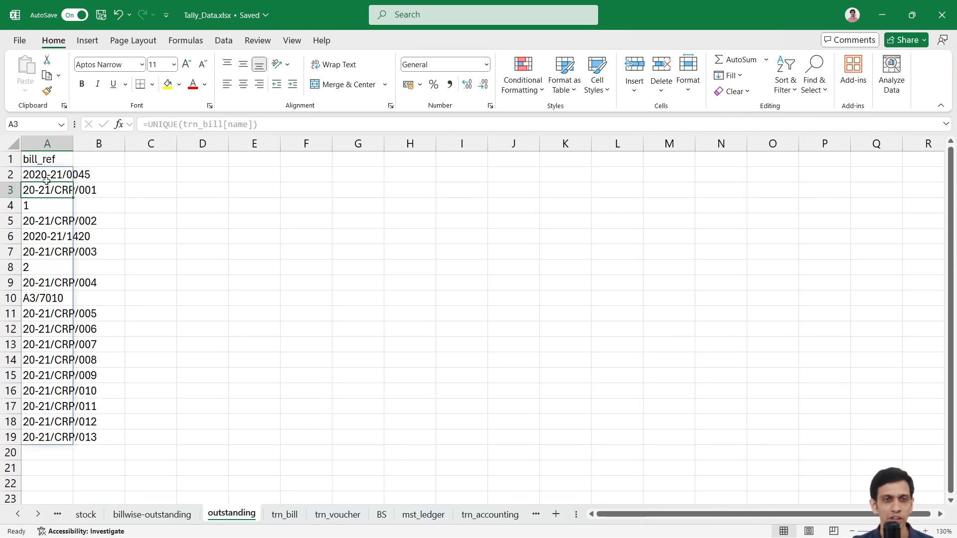
pyautogui.moveTo(71, 148); pyautogui.dragTo(115, 149)
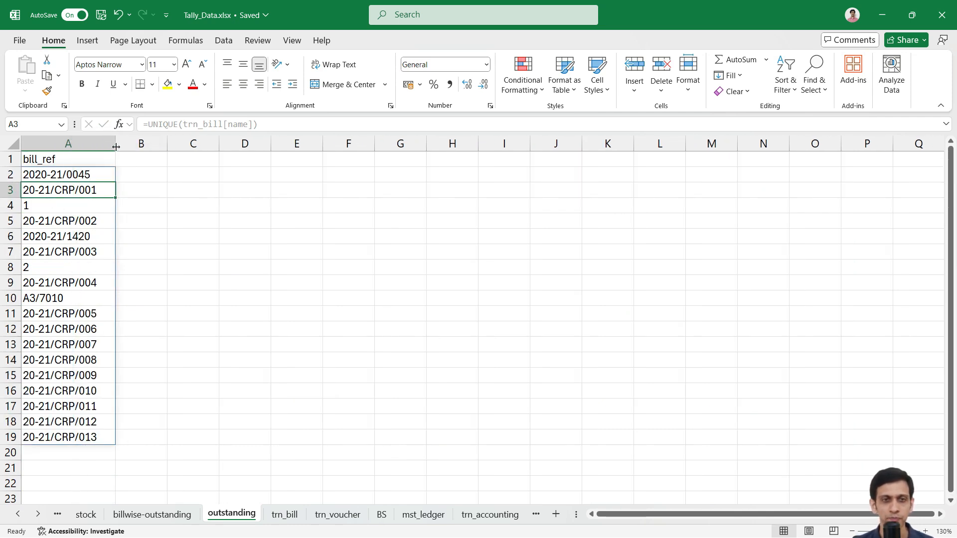
# - Check the billtype column in the trn_bill sheet and enter party as the header in cell B1 of the outstanding sheet
pyautogui.click(137, 160)
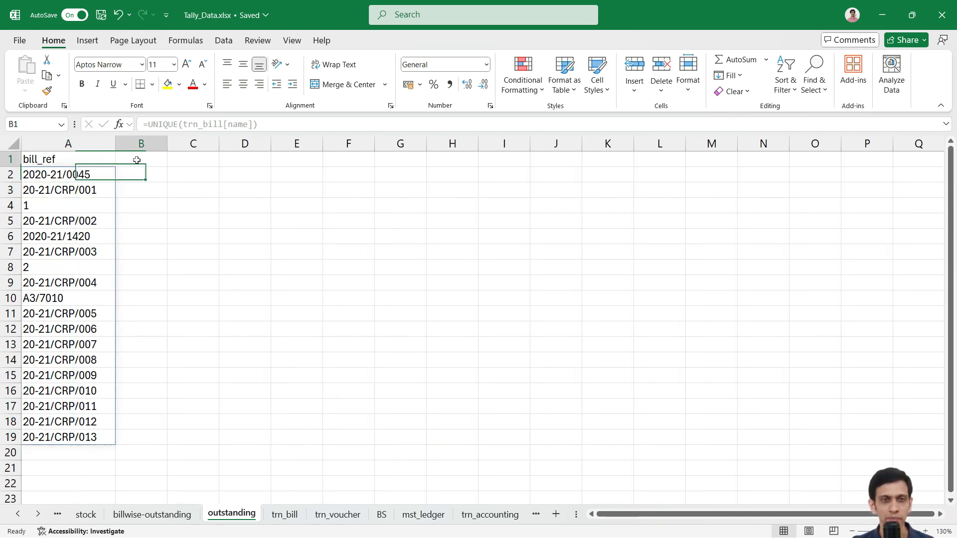
pyautogui.click(287, 514)
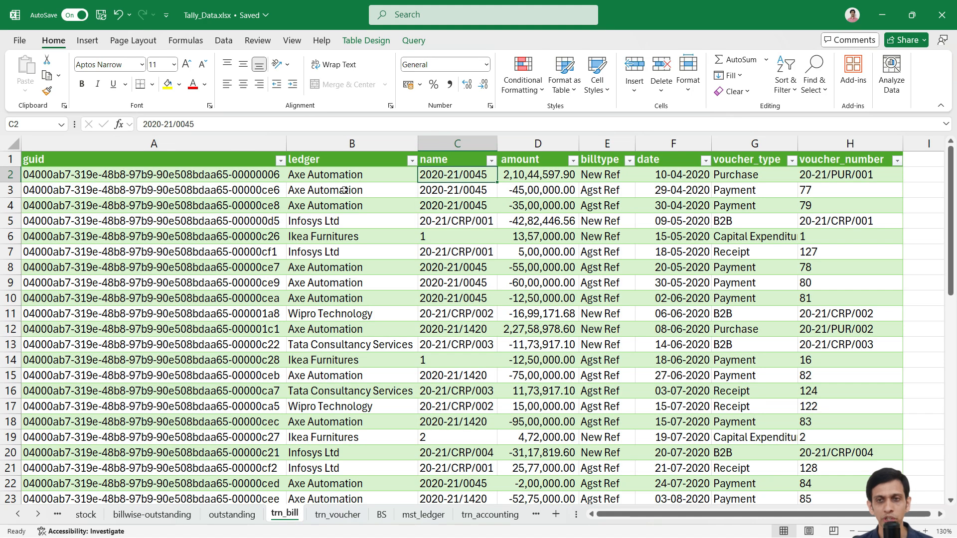
pyautogui.scroll(-1, 607, 215)
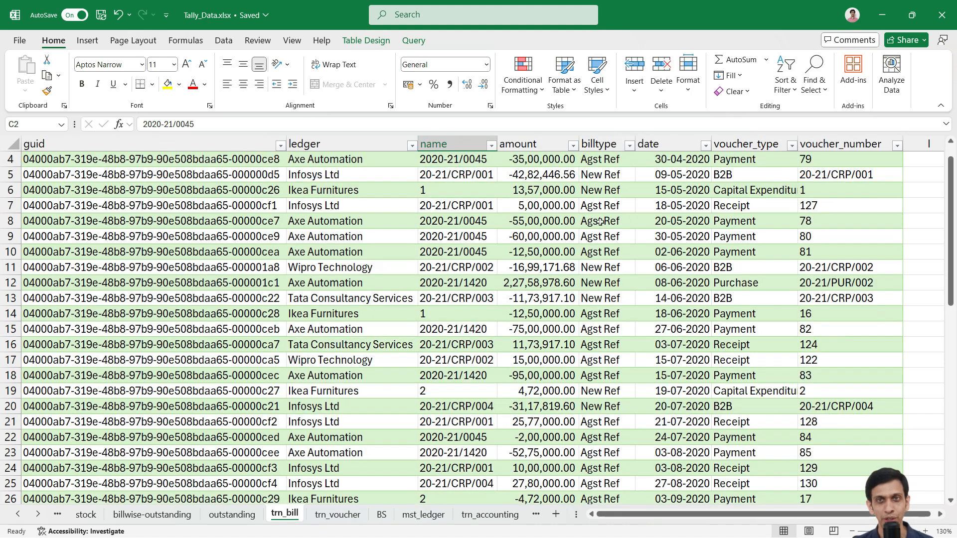
pyautogui.scroll(1, 603, 219)
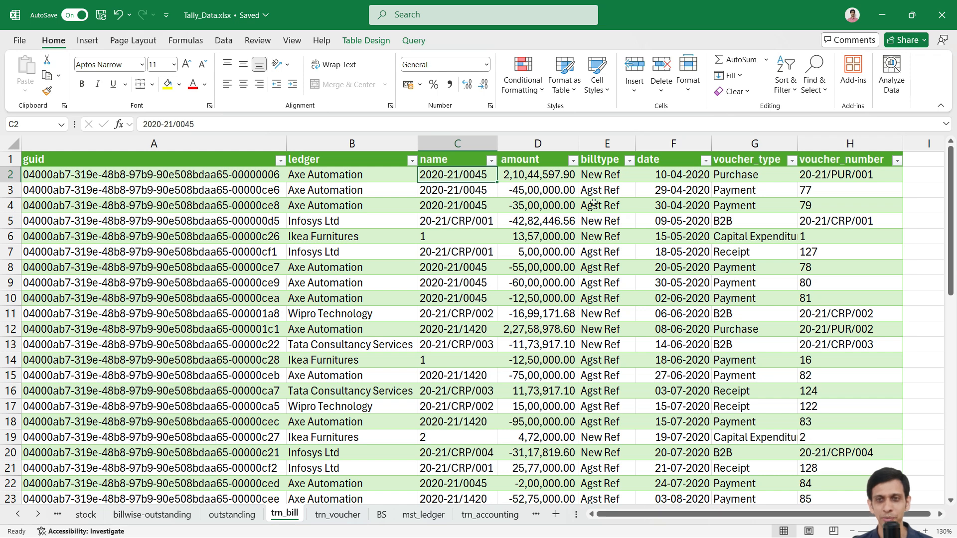
pyautogui.click(591, 175)
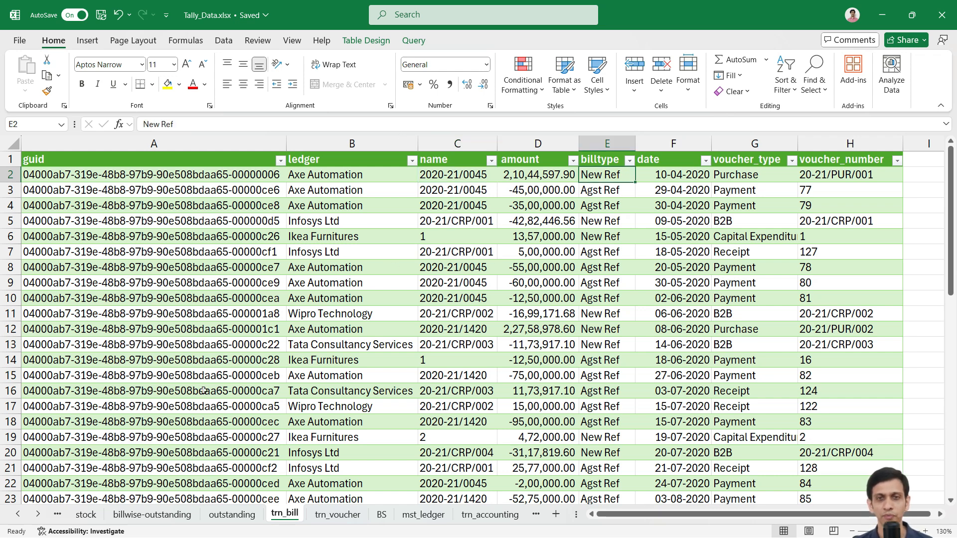
pyautogui.click(232, 515)
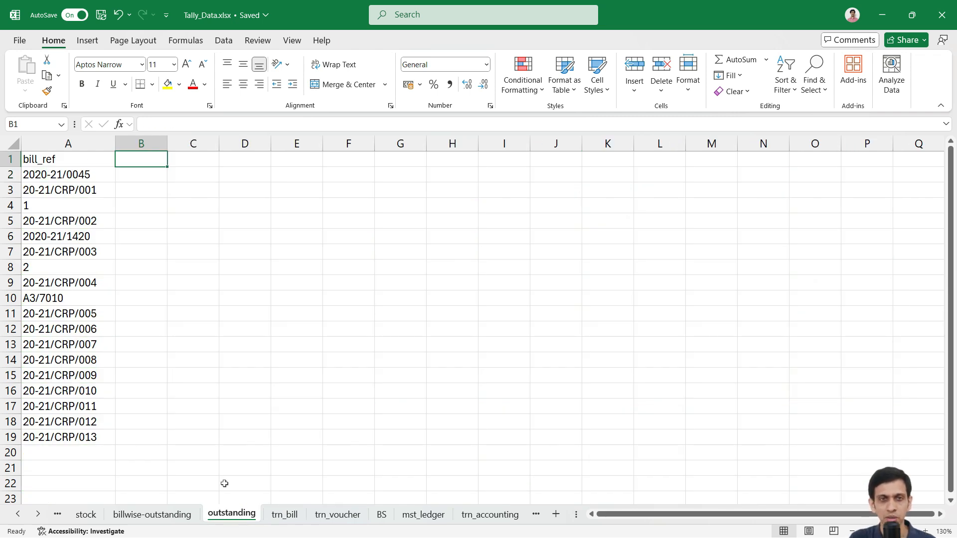
pyautogui.write('PA')
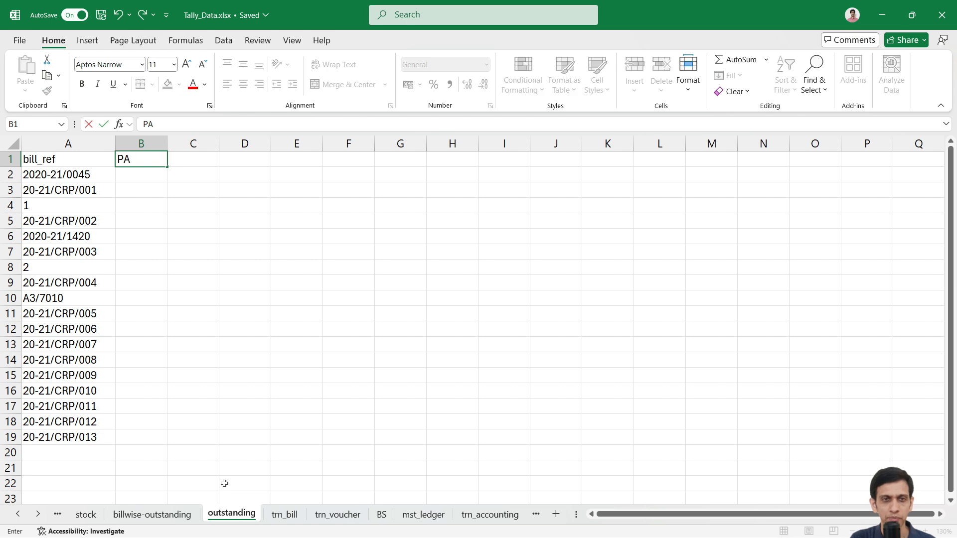
pyautogui.write('rty')
pyautogui.press('Return')
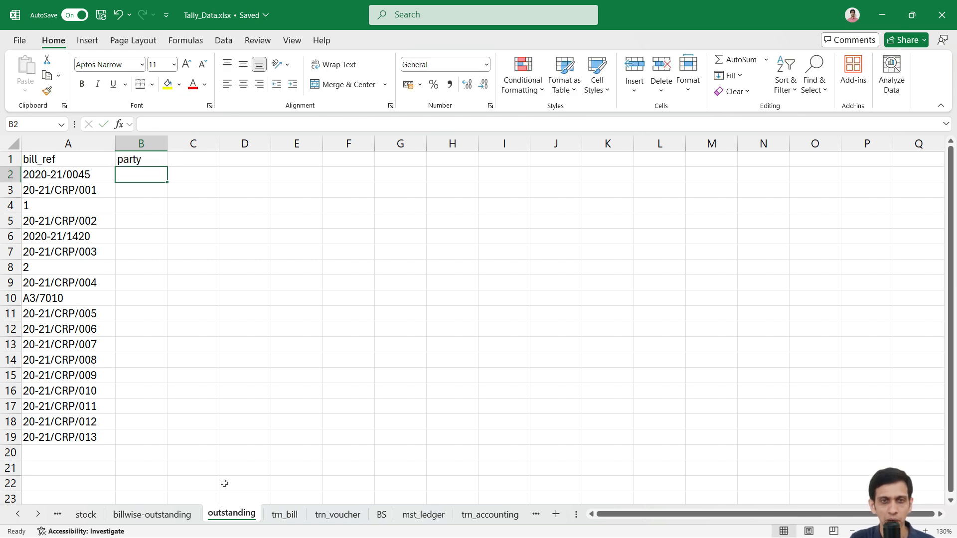
# - Enter =XLOOKUP(A2,trn_bill[name],trn_bill[ledger]) in cell B2 of the outstanding sheet and widen column B
pyautogui.write('=X;P')
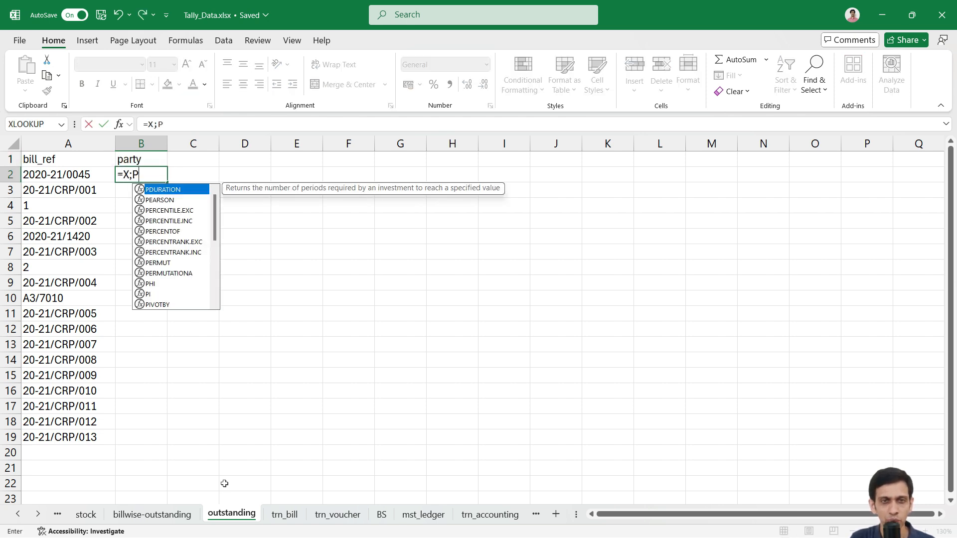
pyautogui.press('BackSpace')
pyautogui.press('BackSpace')
pyautogui.write('L')
pyautogui.press('Tab')
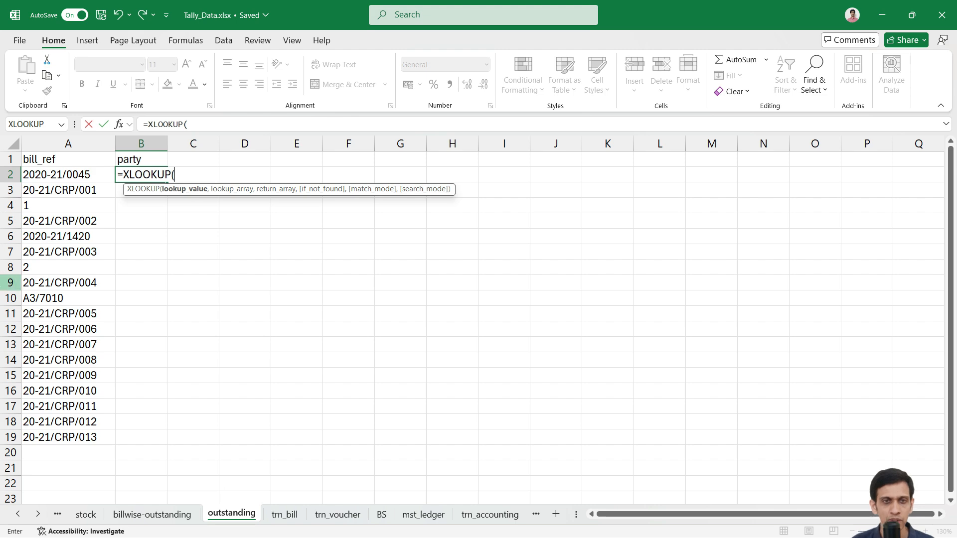
pyautogui.click(63, 172)
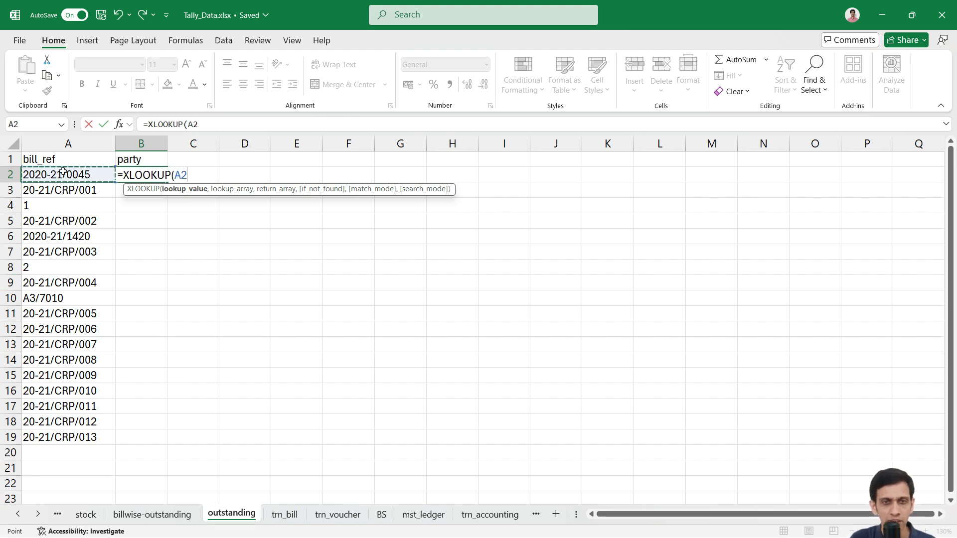
pyautogui.write(',')
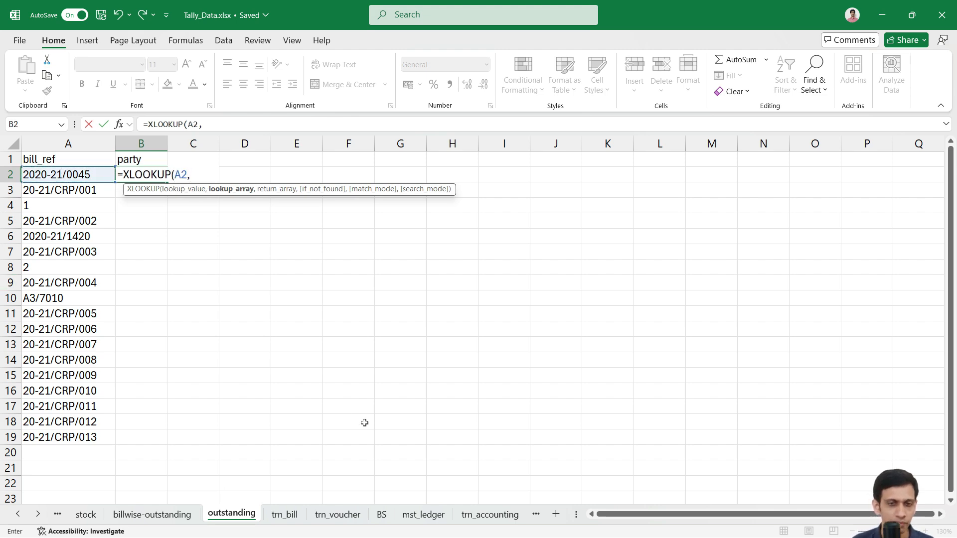
pyautogui.click(285, 514)
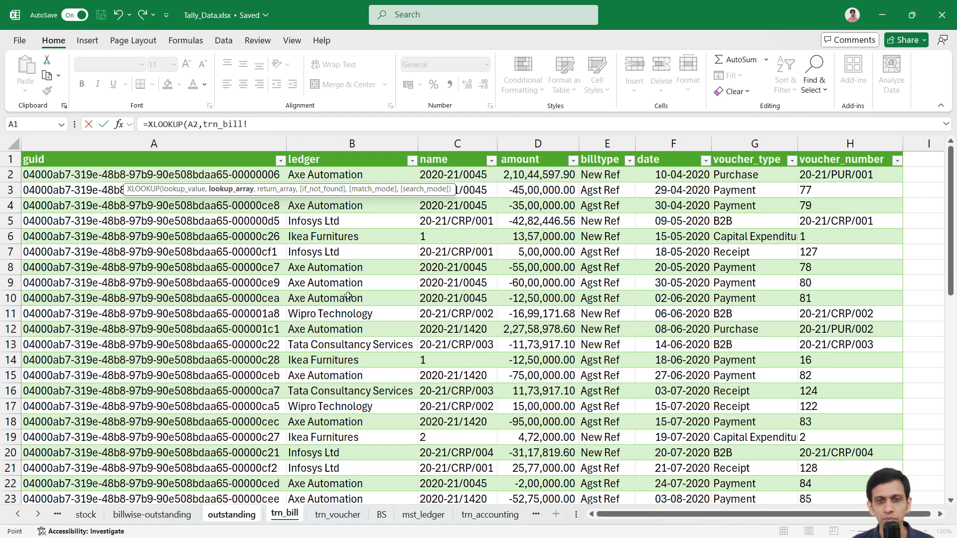
pyautogui.click(454, 301)
pyautogui.hotkey('ctrl', 'space')
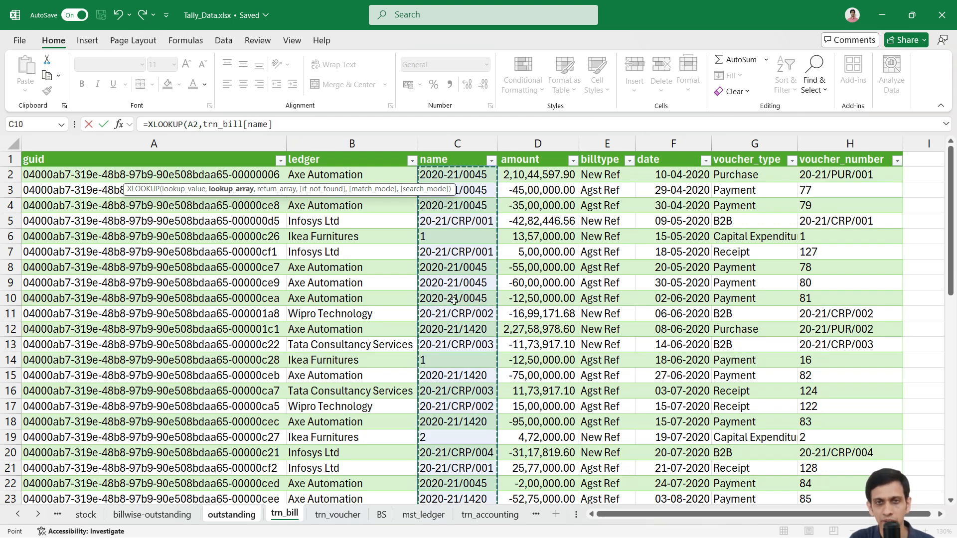
pyautogui.write(',')
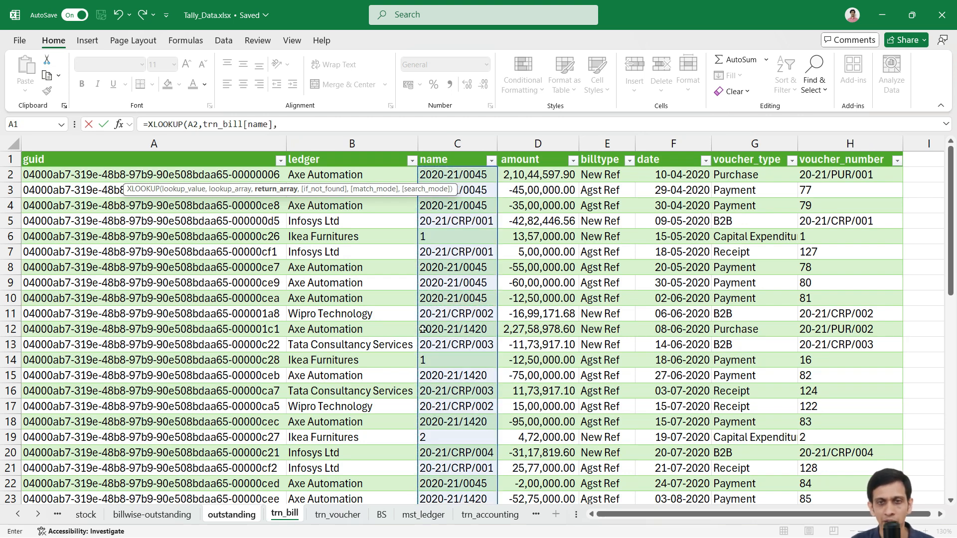
pyautogui.click(362, 313)
pyautogui.hotkey('ctrl', 'space')
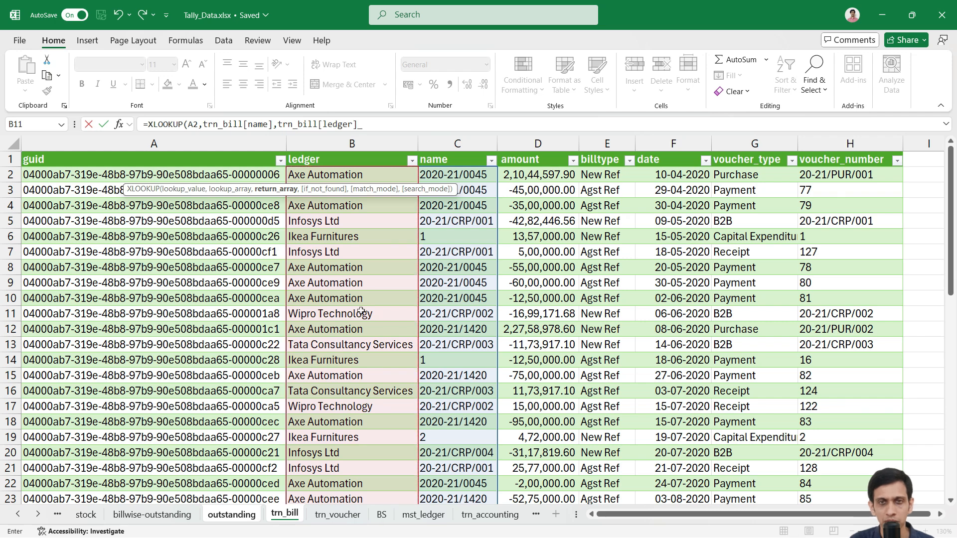
pyautogui.write(')')
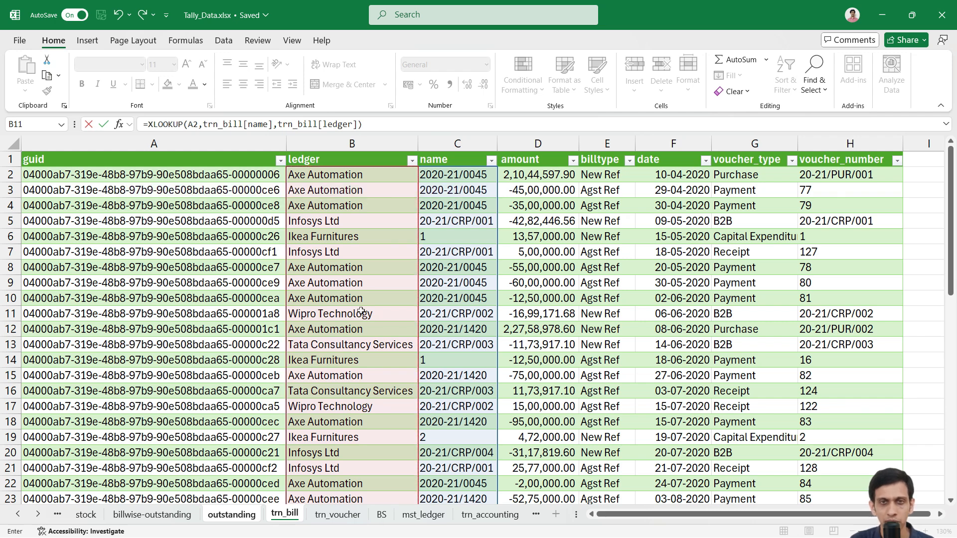
pyautogui.press('Return')
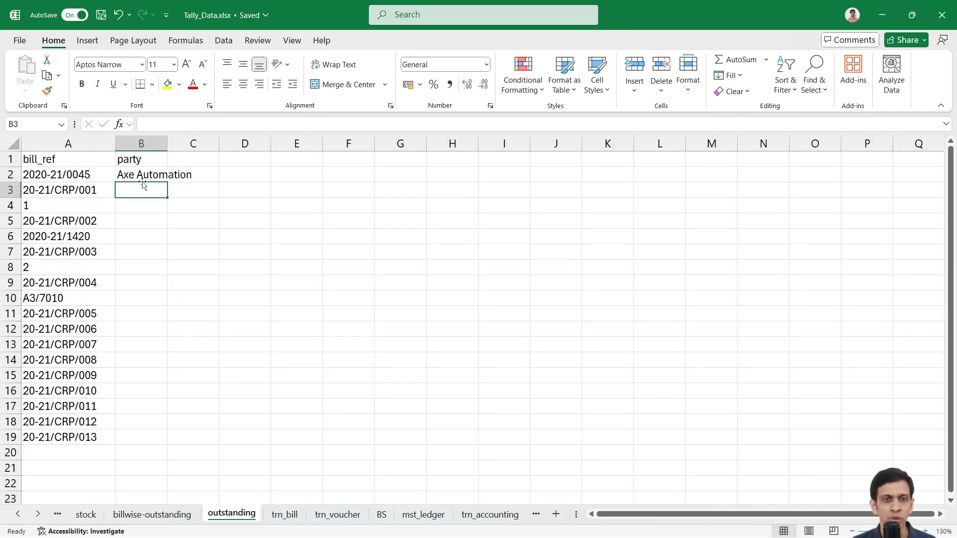
pyautogui.moveTo(168, 144); pyautogui.dragTo(201, 143)
# - Copy the party lookup formula from B2 down through B19 alongside the bill references
pyautogui.click(165, 172)
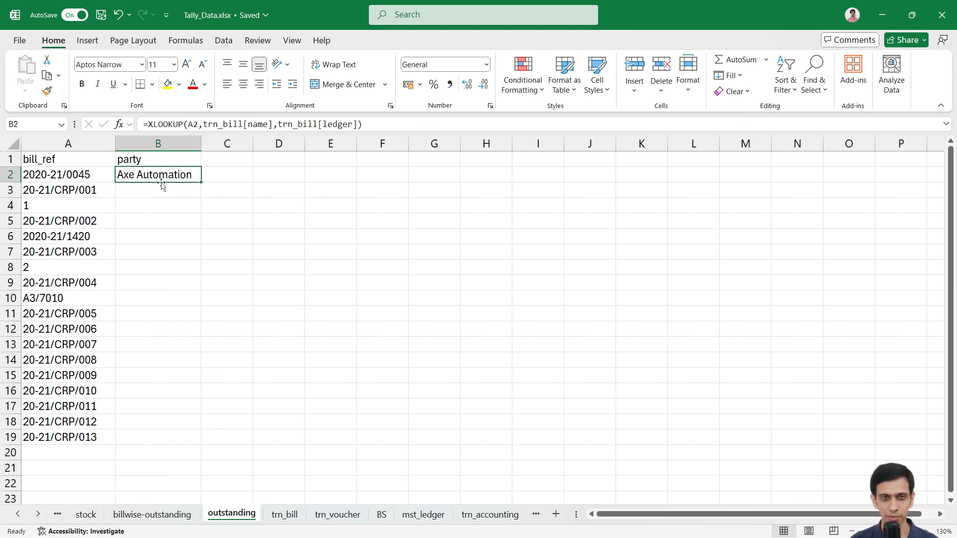
pyautogui.hotkey('ctrl', 'c')
pyautogui.hotkey('shift', 'Down')
pyautogui.hotkey('shift', 'Down')
pyautogui.hotkey('shift', 'Down')
pyautogui.hotkey('shift', 'Down')
pyautogui.hotkey('shift', 'Down')
pyautogui.hotkey('shift', 'Down')
pyautogui.hotkey('shift', 'Down')
pyautogui.hotkey('shift', 'Down')
pyautogui.hotkey('shift', 'Down')
pyautogui.hotkey('shift', 'Down')
pyautogui.hotkey('shift', 'Down')
pyautogui.hotkey('shift', 'Down')
pyautogui.hotkey('shift', 'Down')
pyautogui.hotkey('shift', 'Down')
pyautogui.hotkey('shift', 'Down')
pyautogui.hotkey('shift', 'Down')
pyautogui.hotkey('shift', 'Down')
pyautogui.hotkey('shift', 'Down')
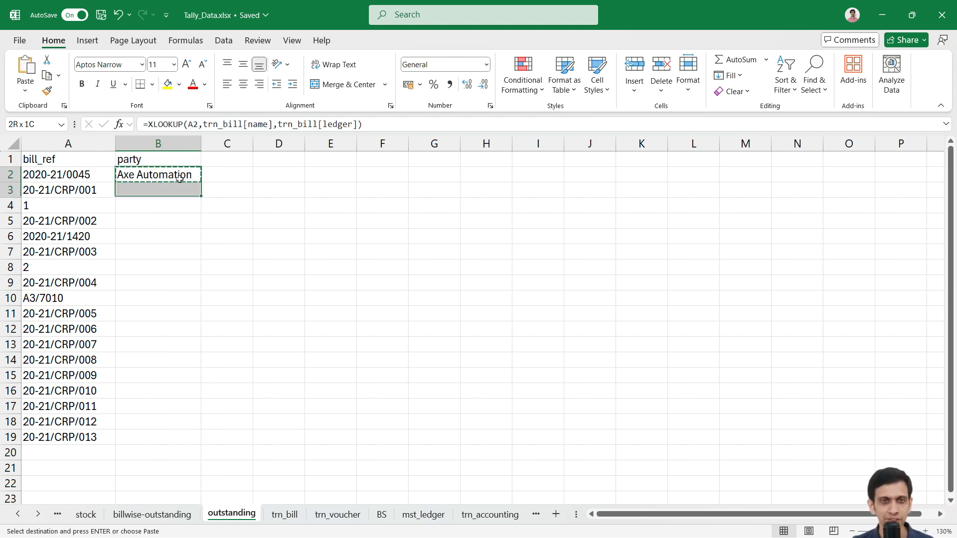
pyautogui.hotkey('shift', 'Up')
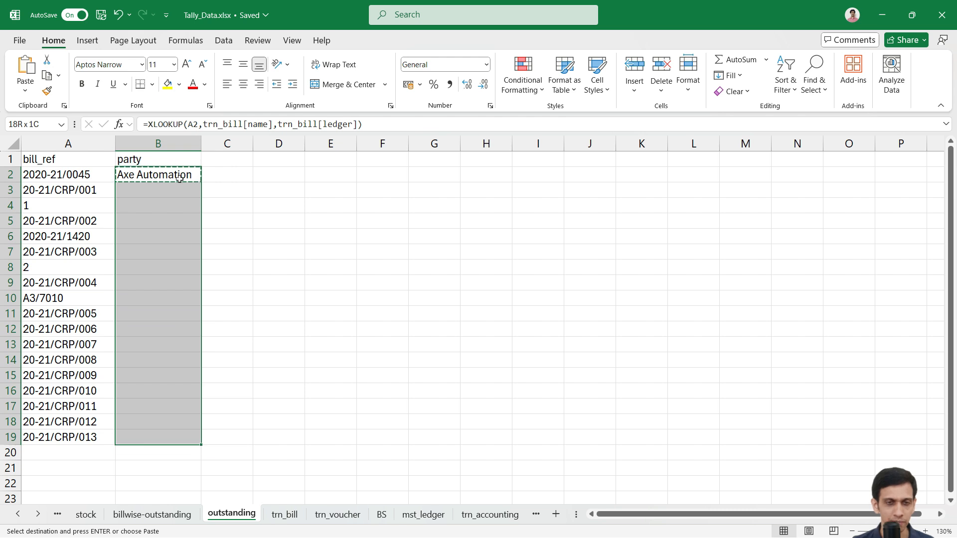
pyautogui.hotkey('ctrl', 'v')
pyautogui.press('Escape')
pyautogui.press('Down')
pyautogui.press('Up')
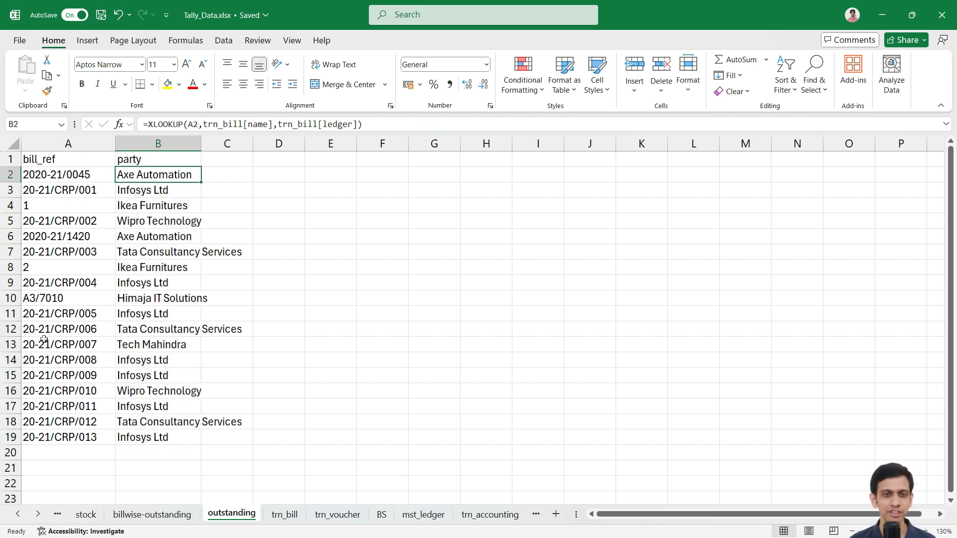
# - Examine the end of the bill reference list and the empty rows below the copied party formulas
pyautogui.moveTo(42, 350); pyautogui.dragTo(55, 483)
pyautogui.click(82, 495)
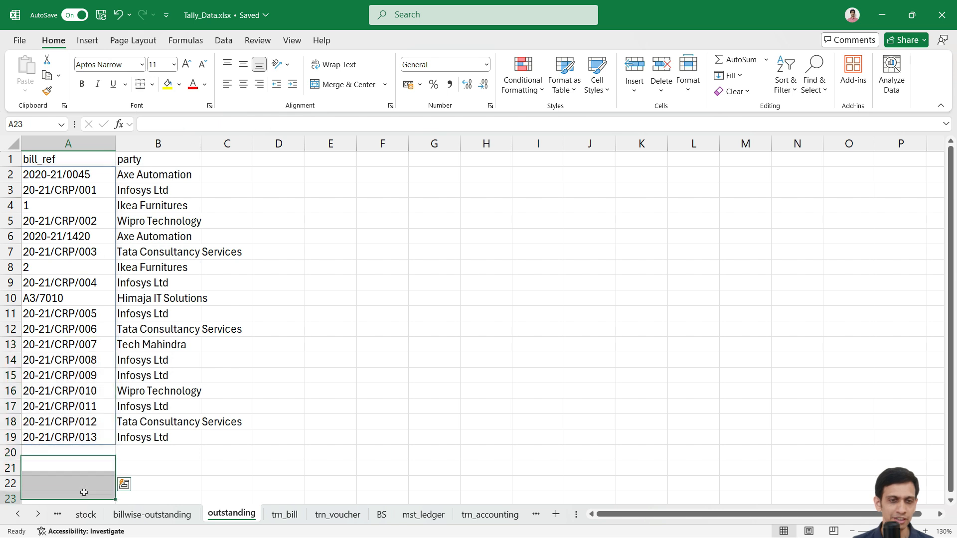
pyautogui.scroll(-3, 93, 407)
pyautogui.click(66, 410)
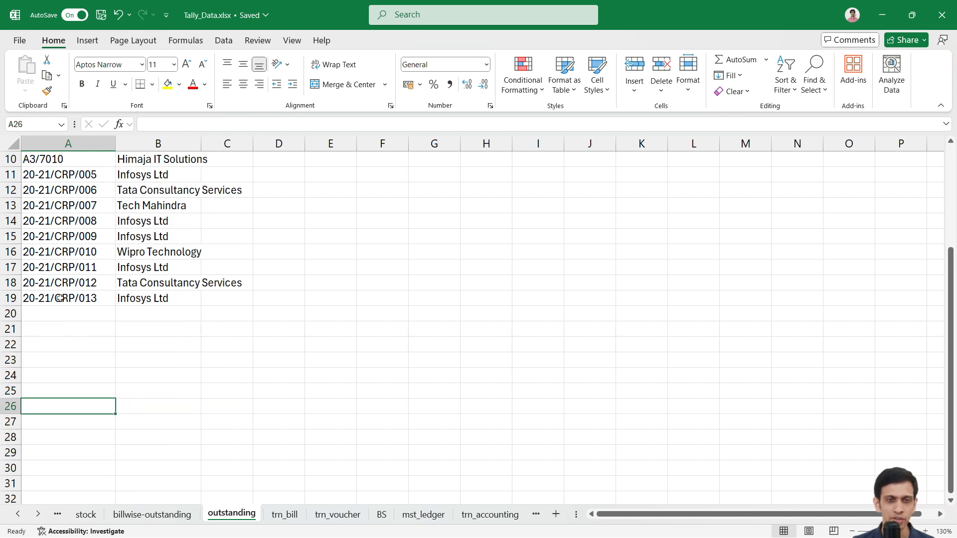
pyautogui.click(47, 362)
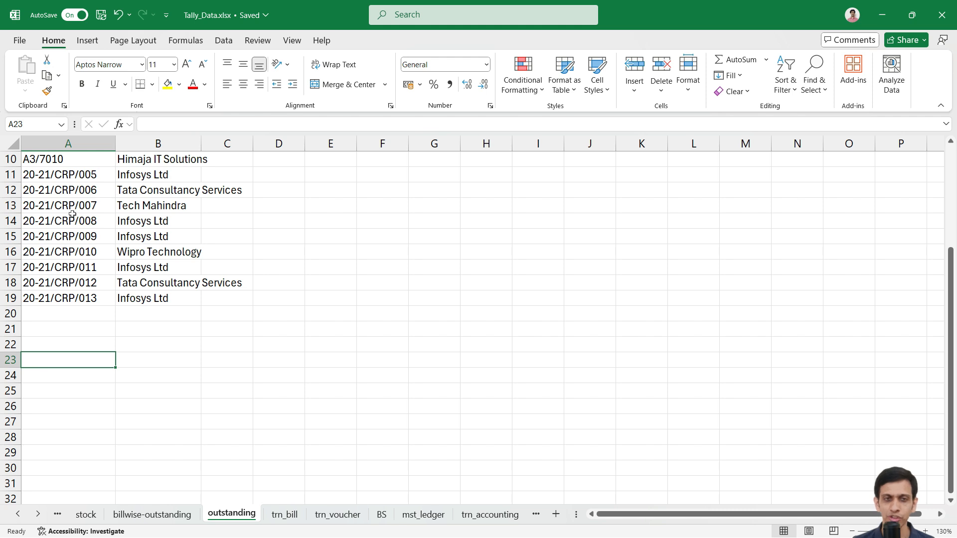
pyautogui.moveTo(72, 219); pyautogui.dragTo(60, 379)
pyautogui.click(153, 310)
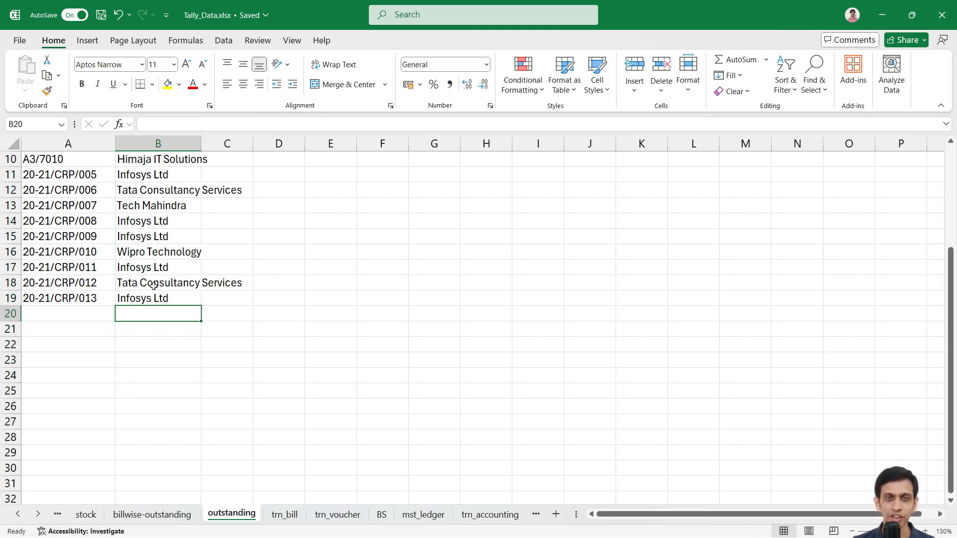
pyautogui.scroll(3, 153, 286)
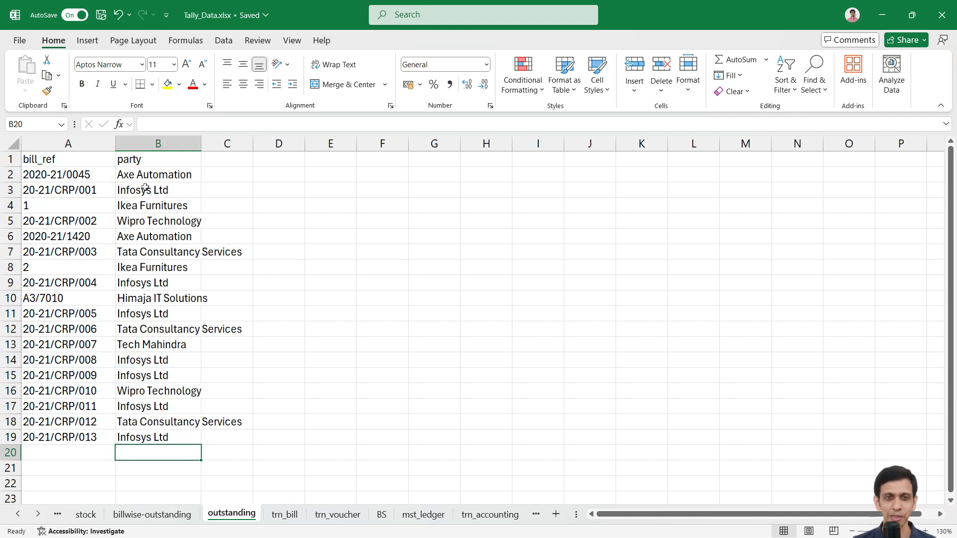
# - Delete the copied party formulas from B3:B19, keeping only the one in B2
pyautogui.moveTo(146, 177); pyautogui.dragTo(146, 327)
pyautogui.press('Up')
pyautogui.press('Down')
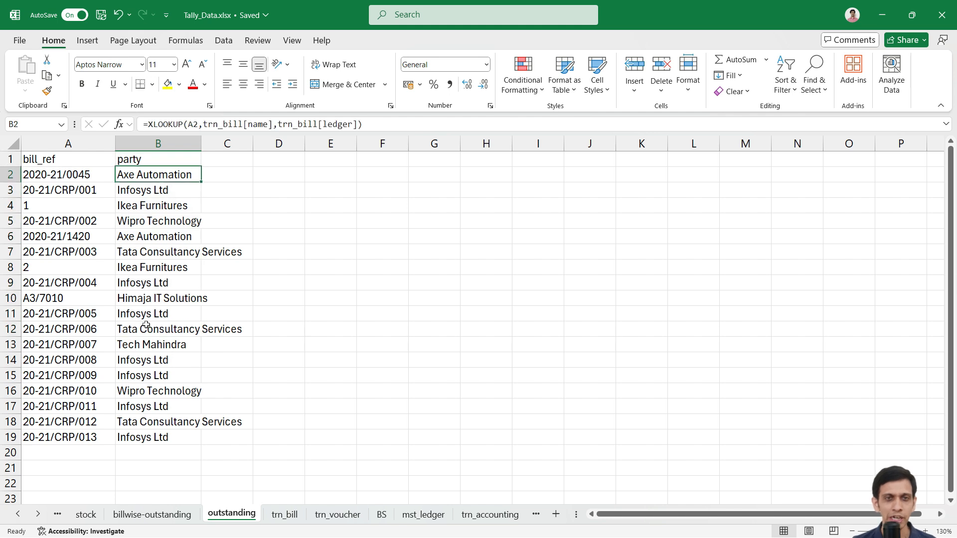
pyautogui.press('Down')
pyautogui.hotkey('ctrl', 'shift', 'Down')
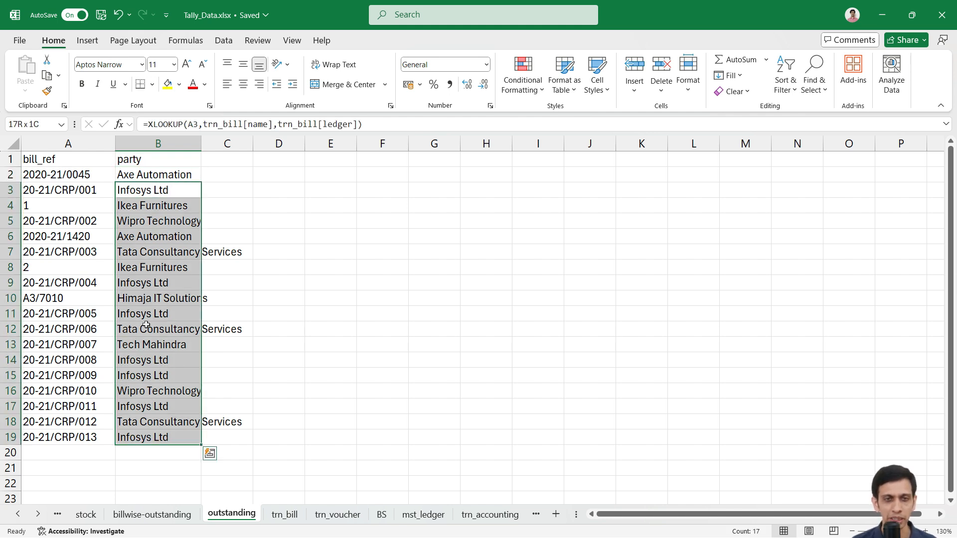
pyautogui.press('Delete')
pyautogui.press('Down')
pyautogui.press('Up')
pyautogui.press('Up')
pyautogui.press('Up')
pyautogui.press('Down')
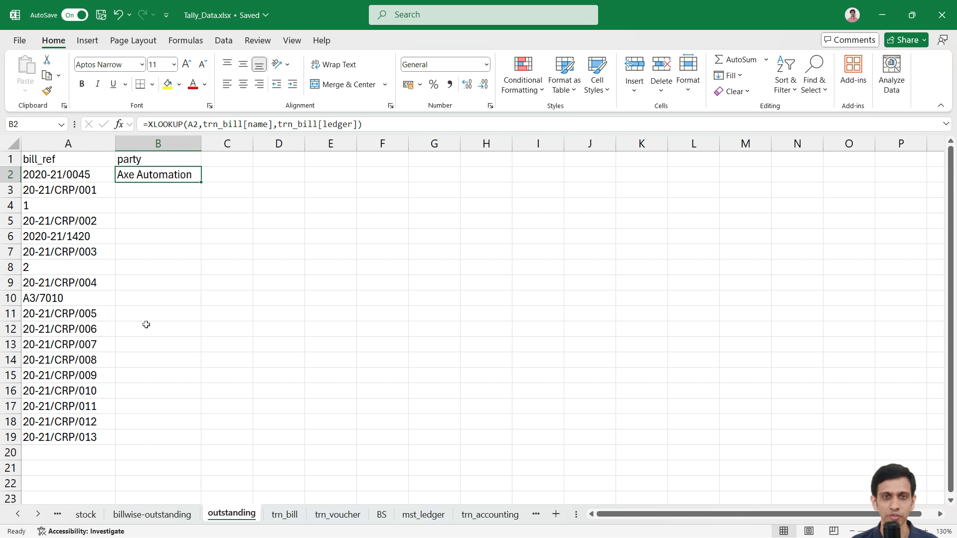
# - Change the lookup value in B2's XLOOKUP to the spill range A2# and check the party list against the bill references
pyautogui.press('F2')
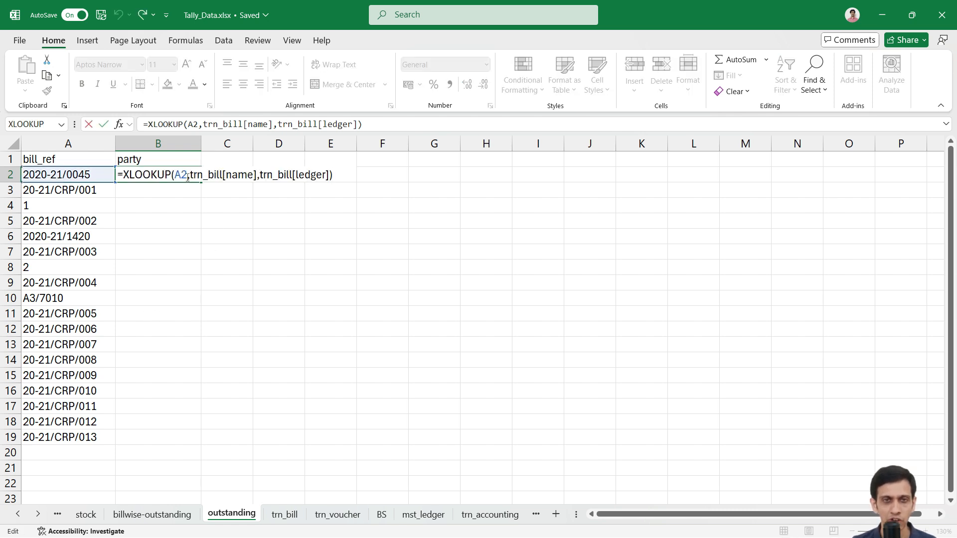
pyautogui.click(188, 177)
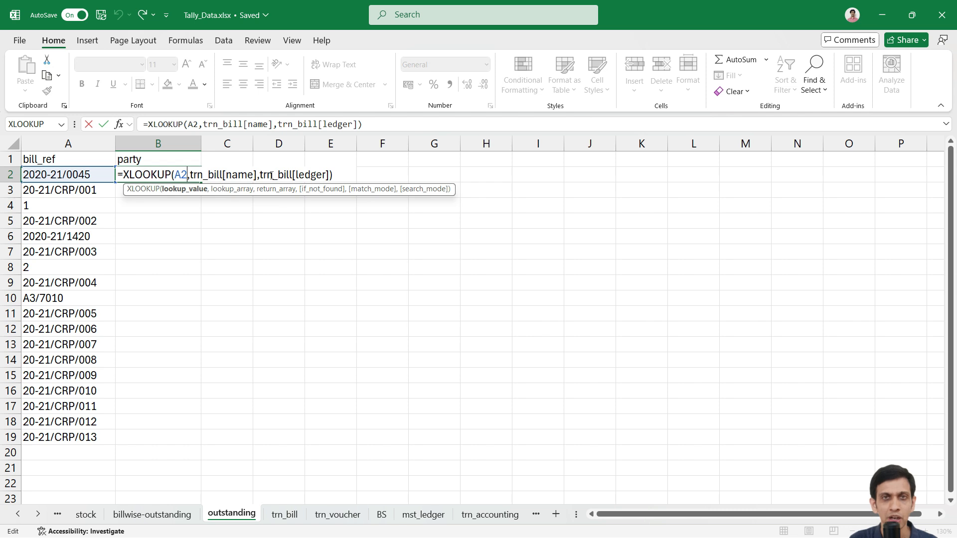
pyautogui.write('#')
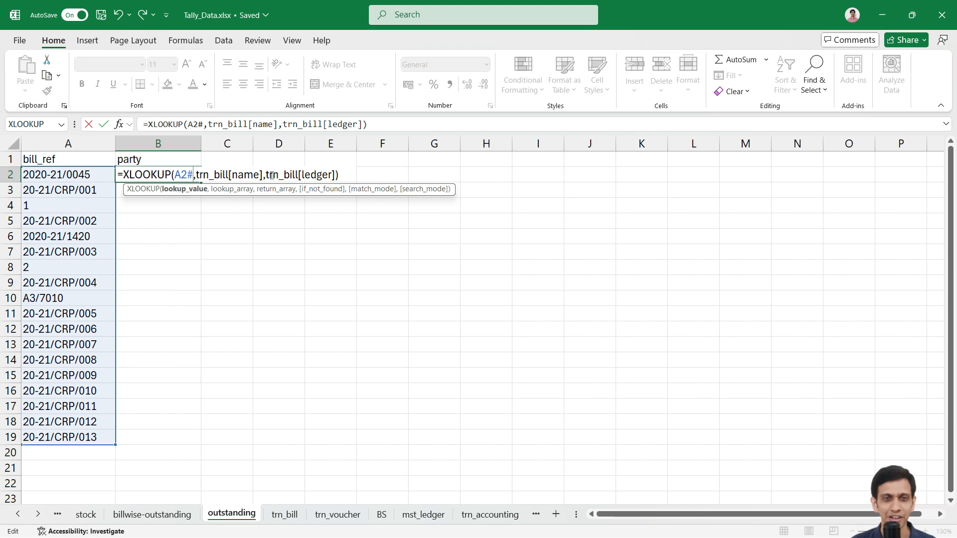
pyautogui.press('Return')
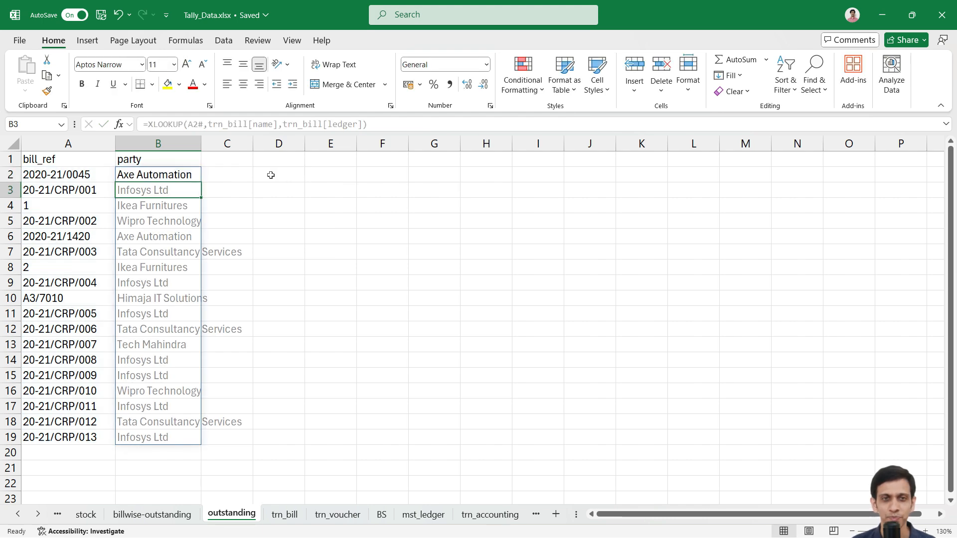
pyautogui.scroll(-1, 185, 279)
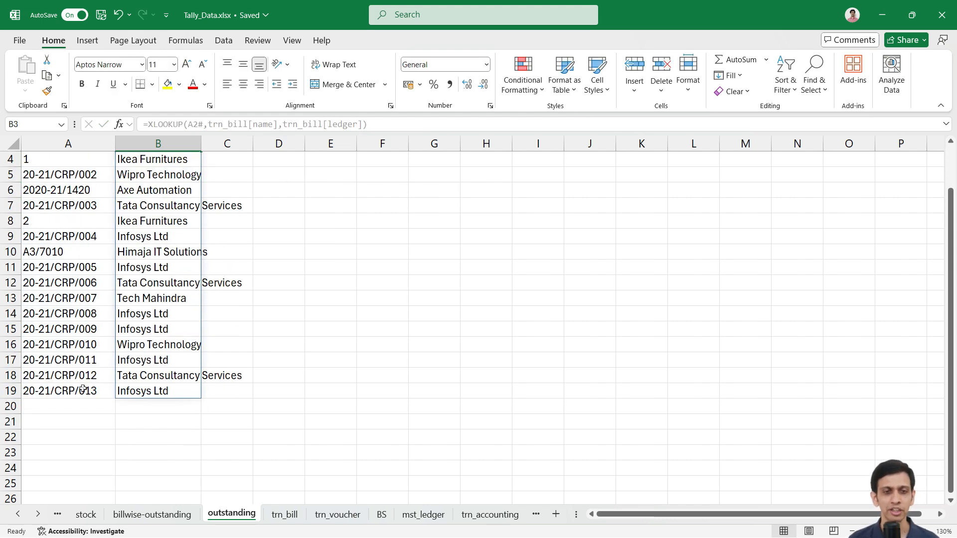
pyautogui.moveTo(60, 390)
pyautogui.mouseDown()
pyautogui.moveTo(54, 433)
pyautogui.moveTo(60, 395)
pyautogui.mouseUp()
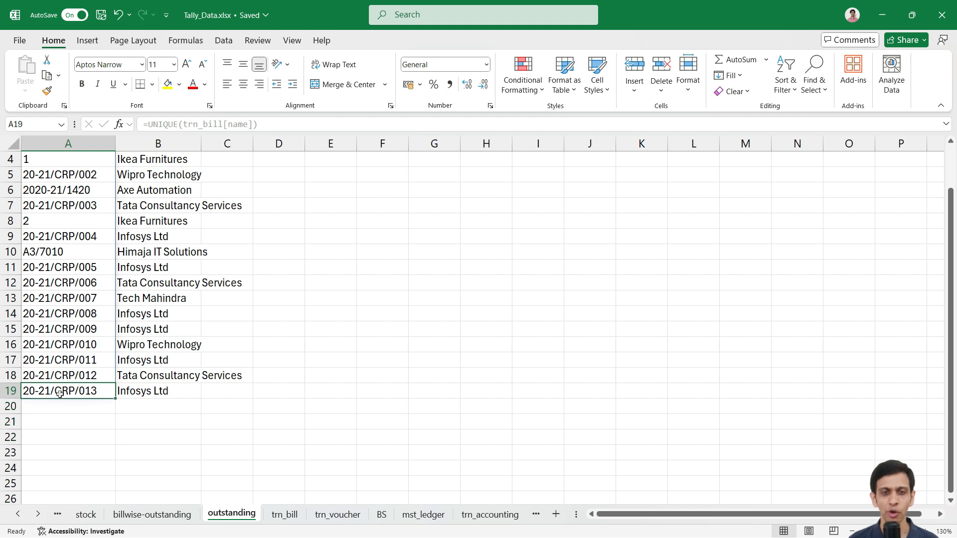
pyautogui.click(159, 329)
pyautogui.scroll(1, 172, 156)
pyautogui.click(154, 174)
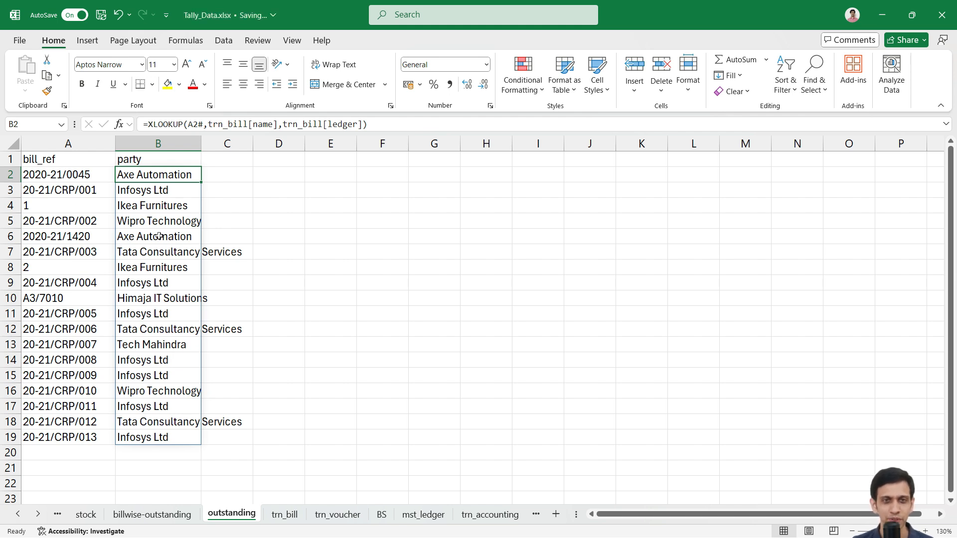
# - Make the entire header row 1 bold
pyautogui.click(75, 160)
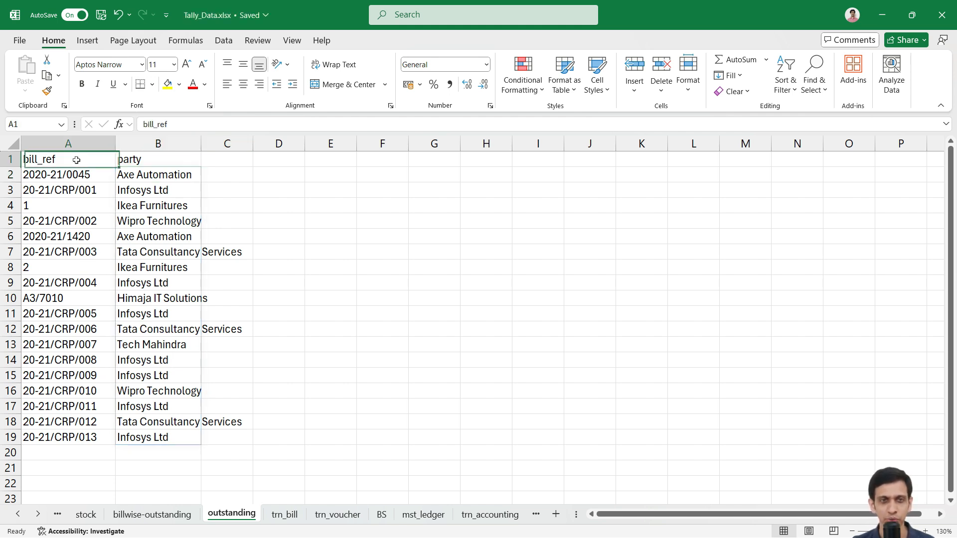
pyautogui.hotkey('shift', 'space')
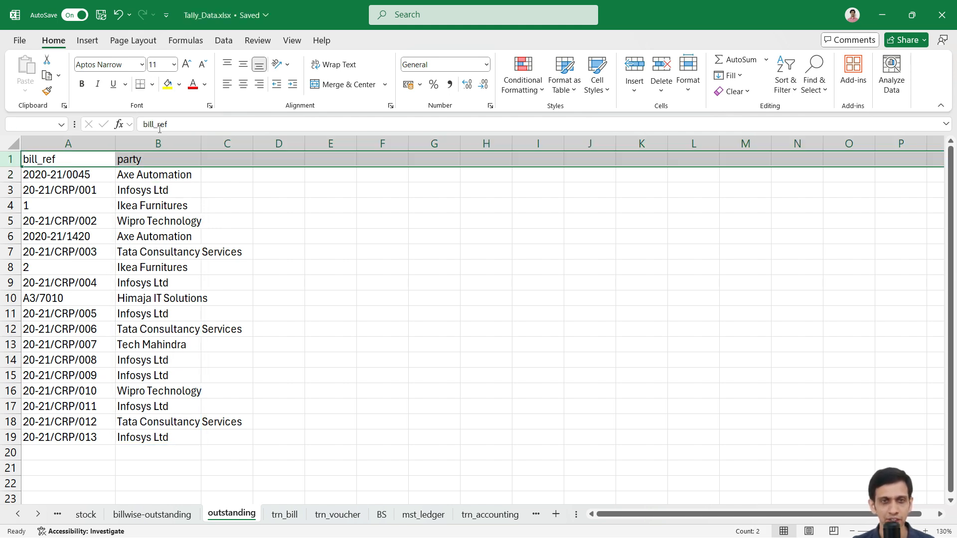
pyautogui.click(81, 84)
pyautogui.click(142, 214)
# - Enter invoice_amount as the header in cell C1 of the outstanding sheet
pyautogui.click(50, 164)
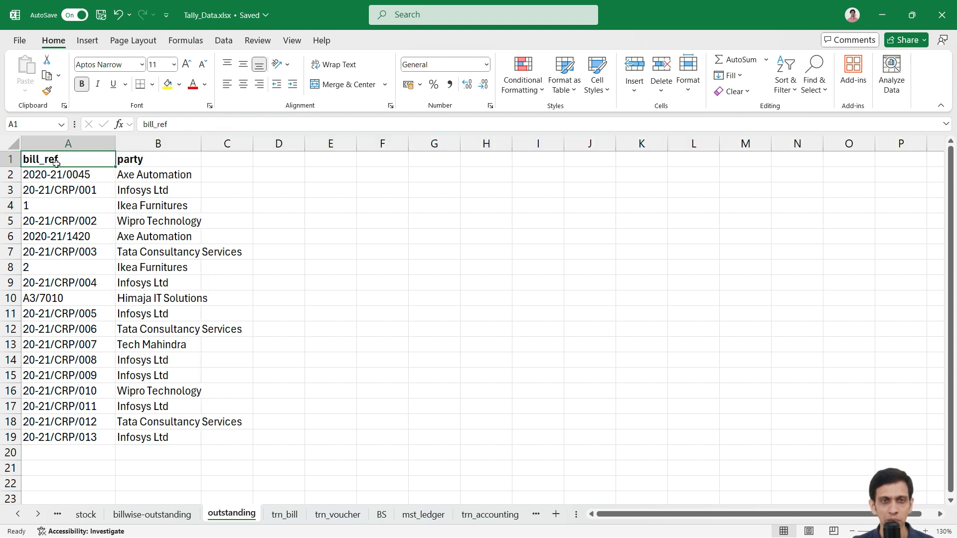
pyautogui.click(163, 162)
pyautogui.click(232, 163)
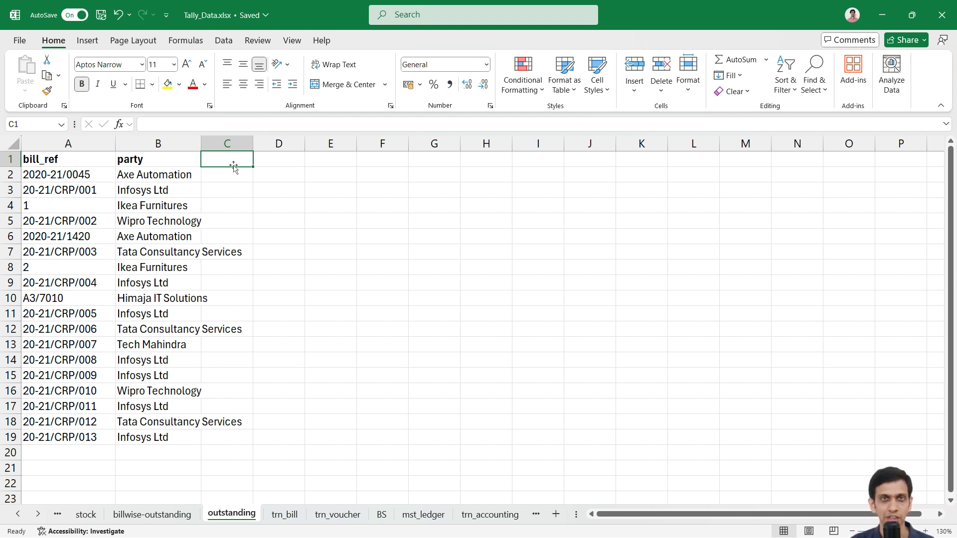
pyautogui.write('invoice_')
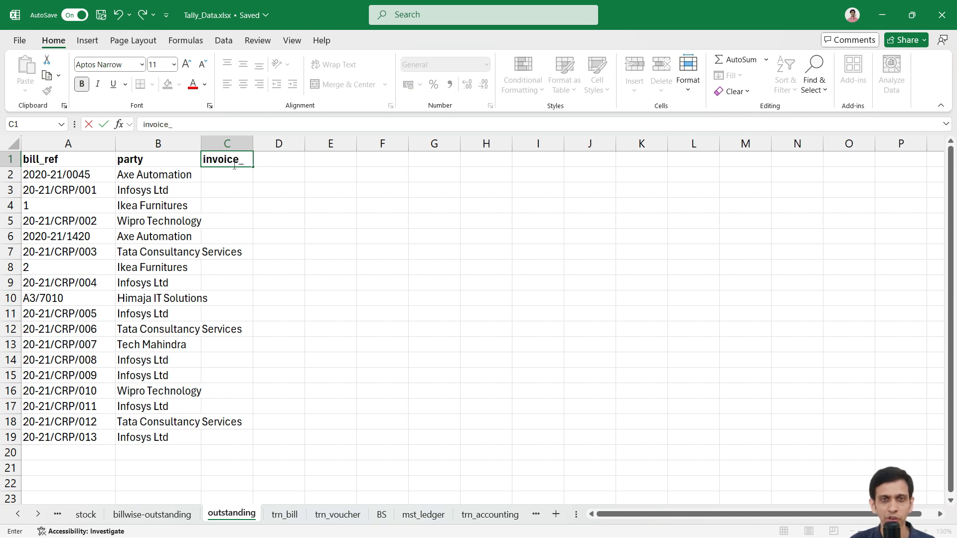
pyautogui.write('amount')
pyautogui.press('Return')
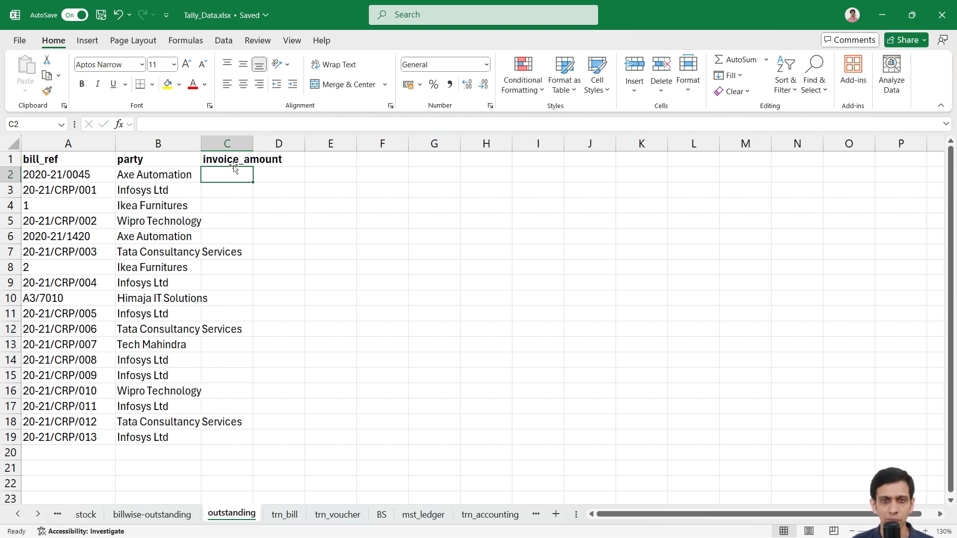
# - Widen column C so the invoice_amount header fits inside it
pyautogui.moveTo(252, 144); pyautogui.dragTo(294, 150)
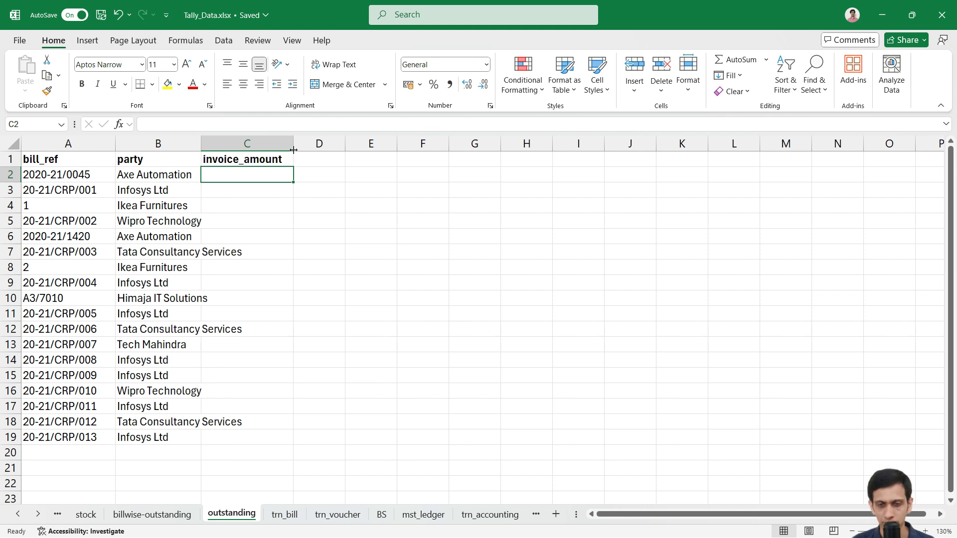
pyautogui.write('=')
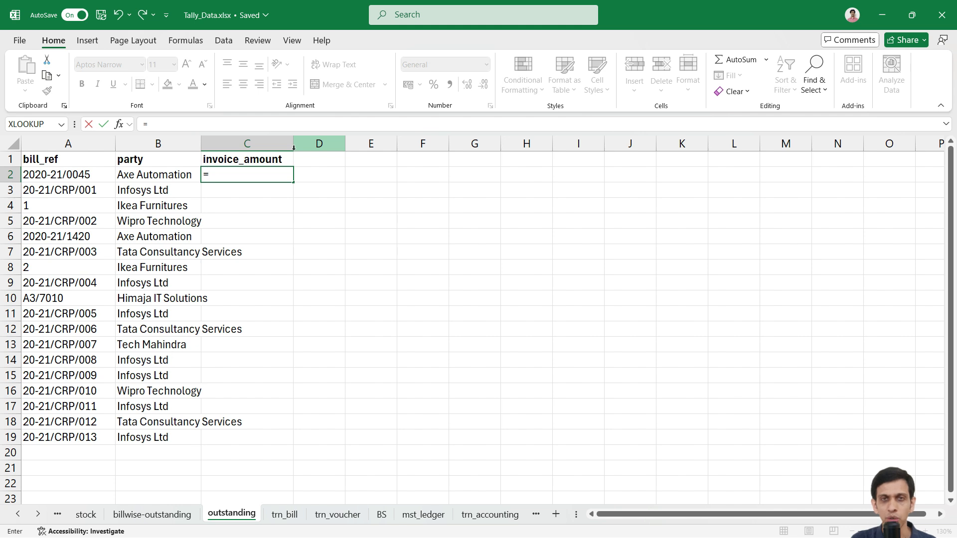
pyautogui.write('XL')
pyautogui.press('Tab')
pyautogui.press('Escape')
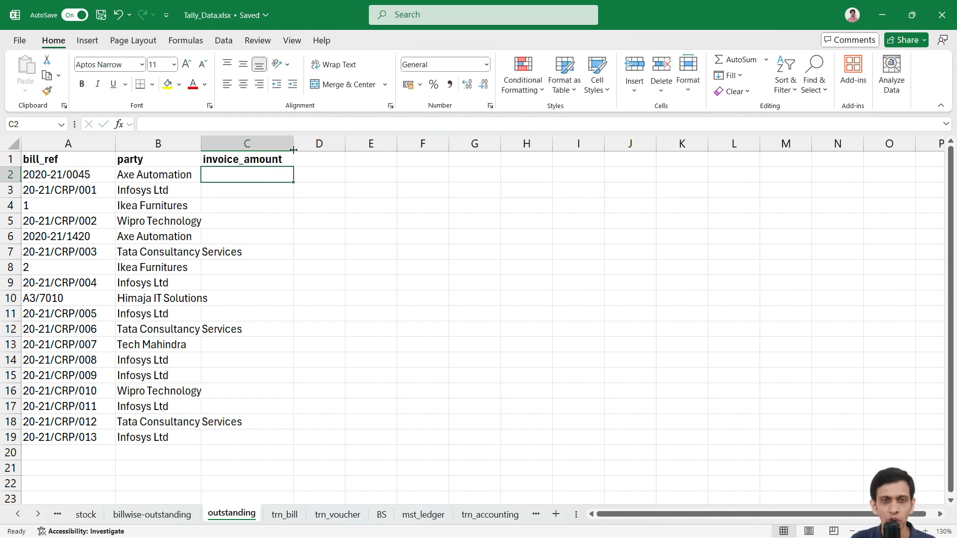
pyautogui.write('=XLO')
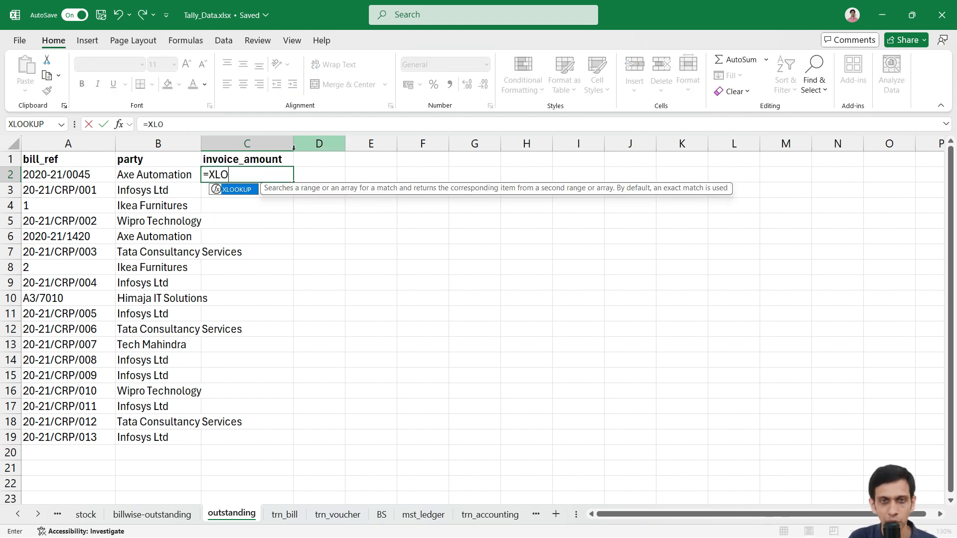
pyautogui.press('Tab')
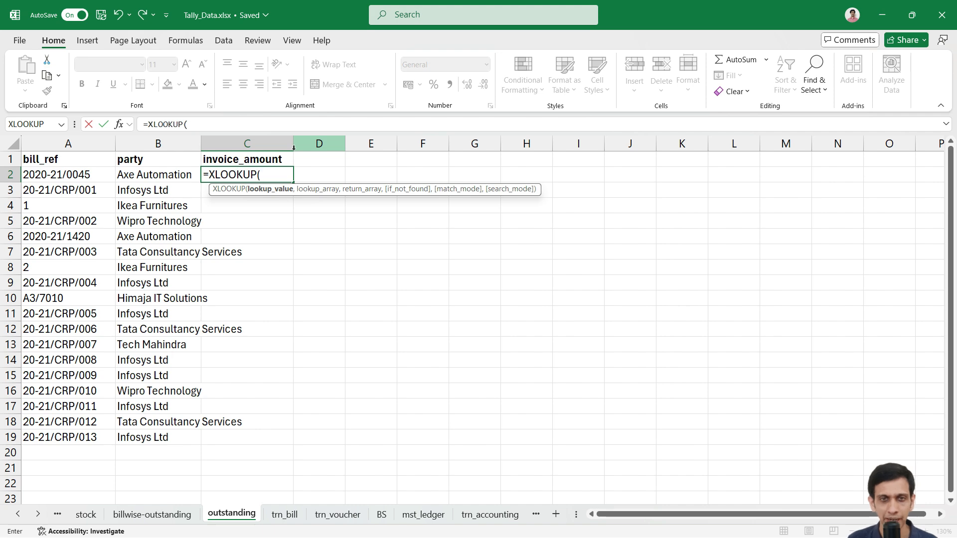
pyautogui.press('Left')
pyautogui.press('Left')
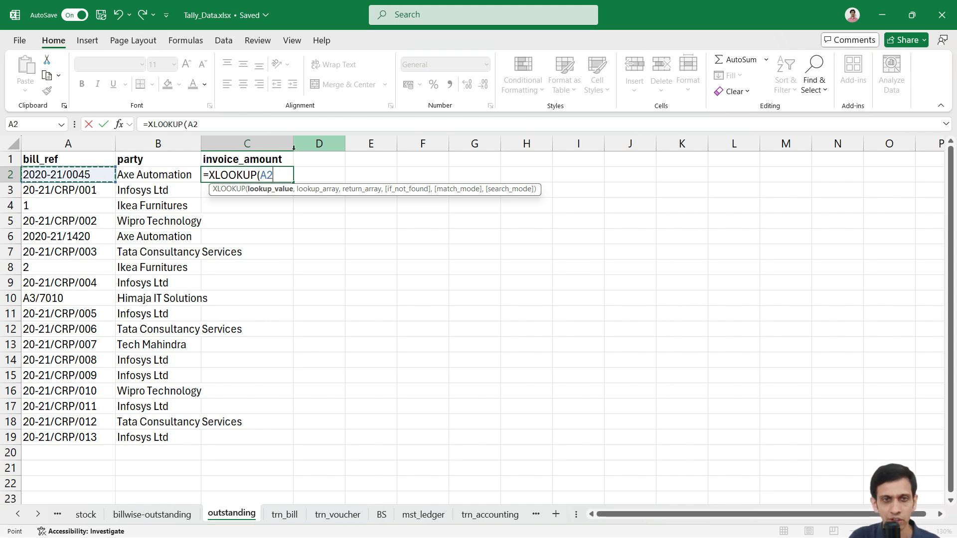
pyautogui.write(',')
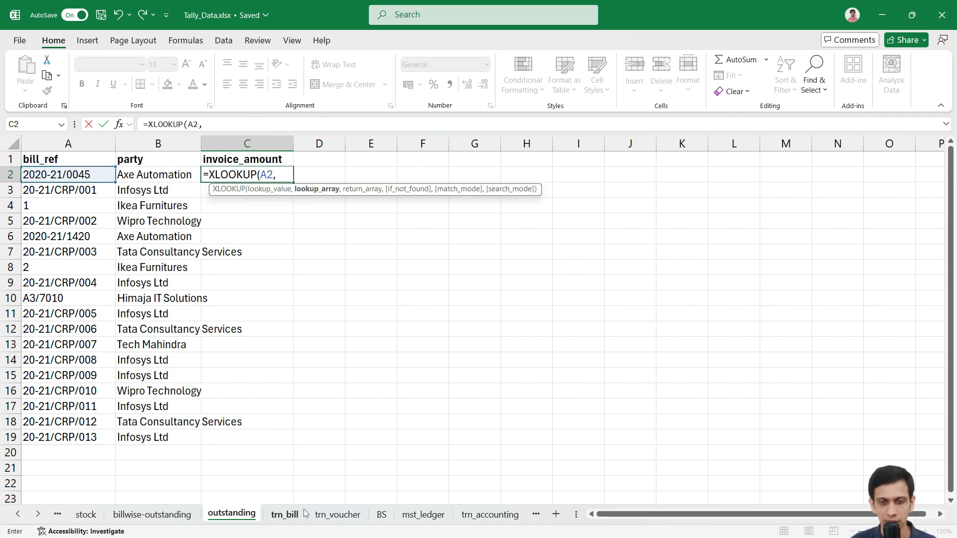
pyautogui.click(285, 515)
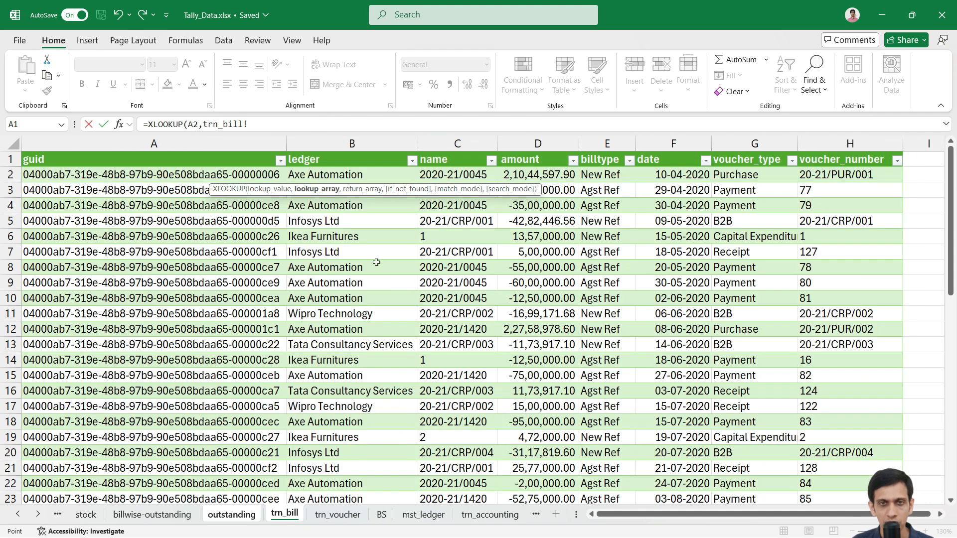
pyautogui.click(455, 325)
pyautogui.hotkey('ctrl', 'space')
pyautogui.write(',')
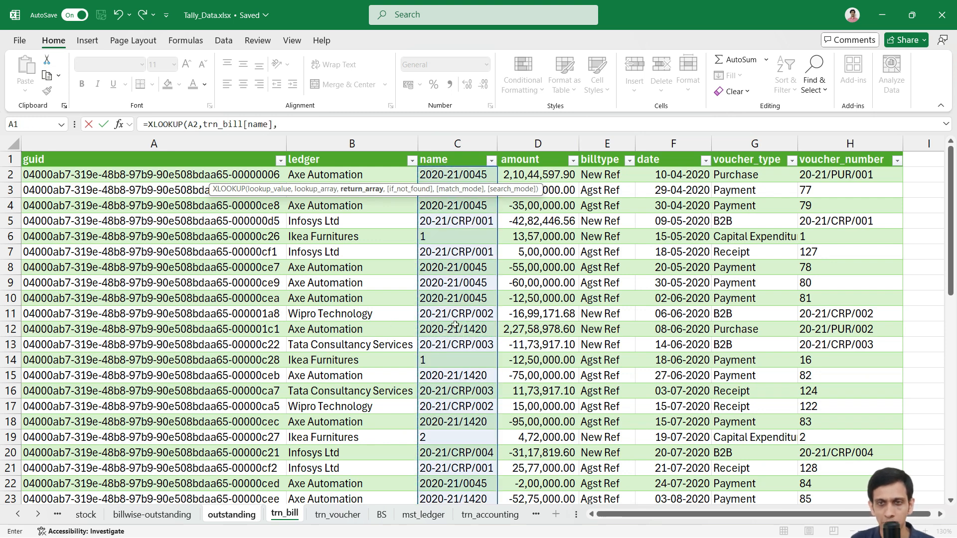
pyautogui.click(543, 299)
pyautogui.hotkey('ctrl', 'space')
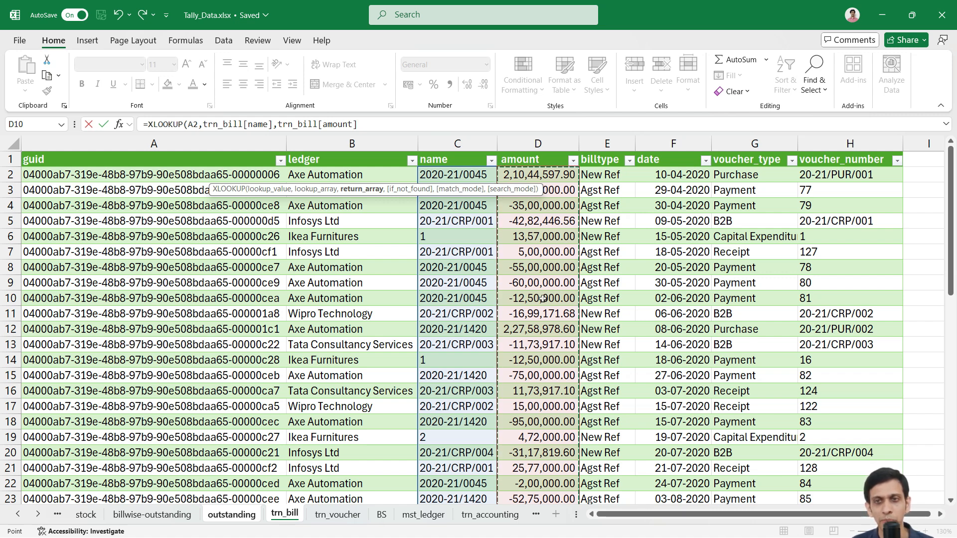
pyautogui.press('Escape')
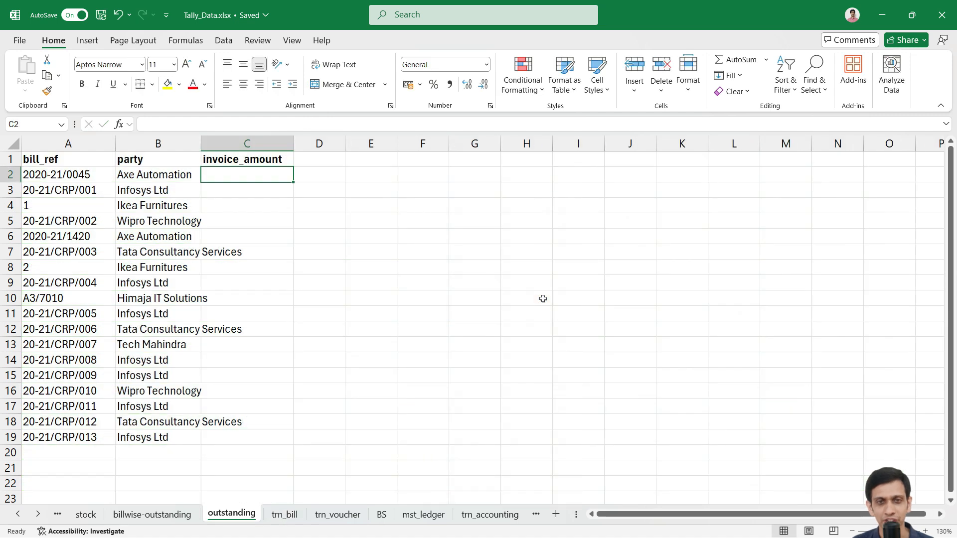
# - Start a SUMIFS formula in C2 that sums trn_bill[amount] where trn_bill[name] matches the bill reference in outstanding!A2
pyautogui.write('=SUMIFS(')
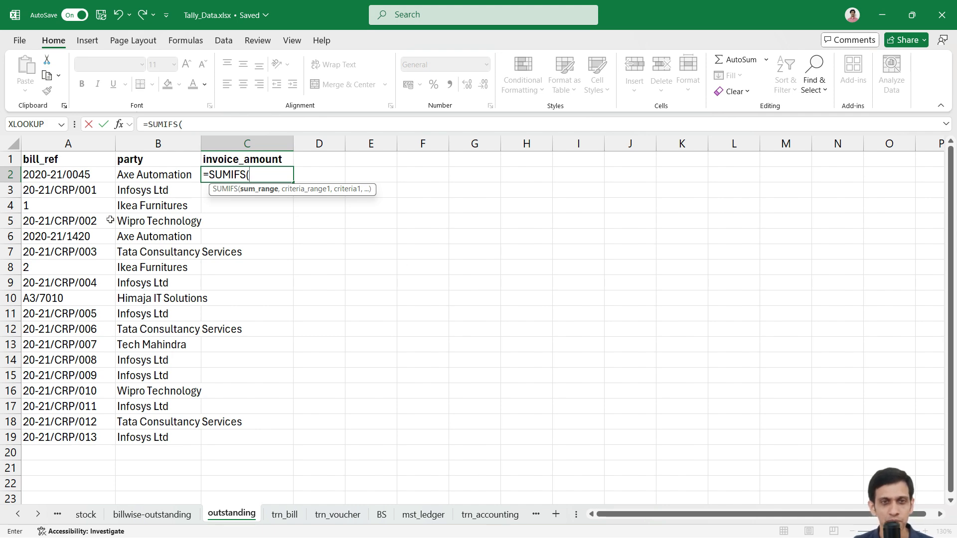
pyautogui.click(282, 515)
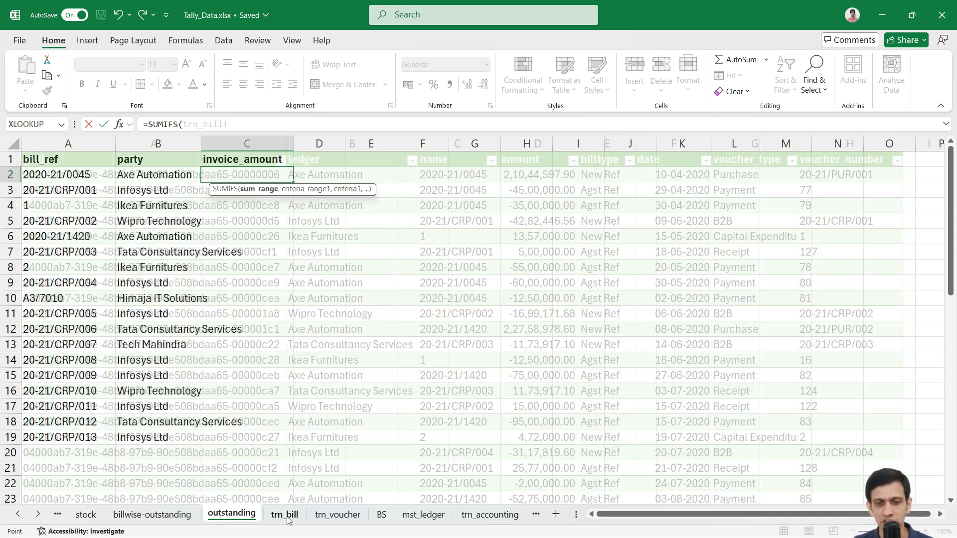
pyautogui.click(526, 273)
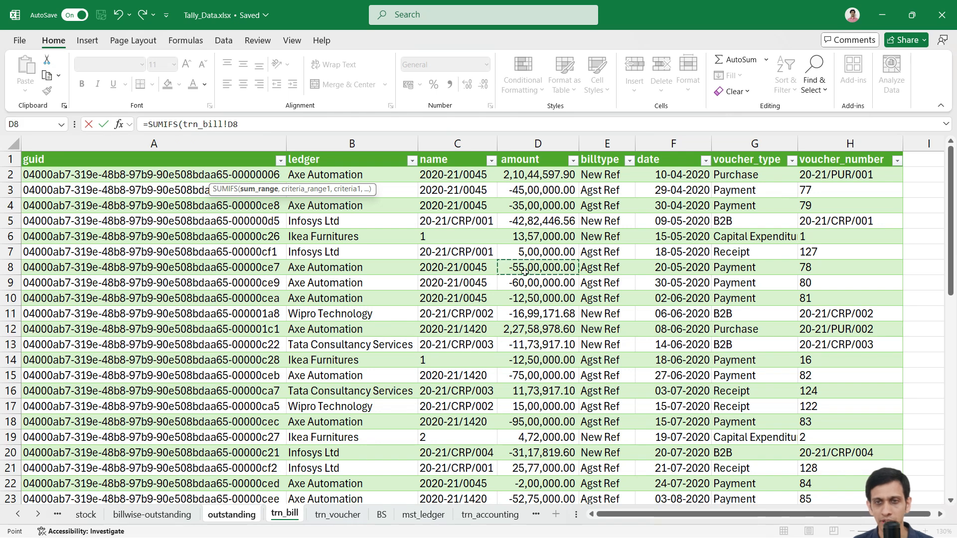
pyautogui.hotkey('ctrl', 'space')
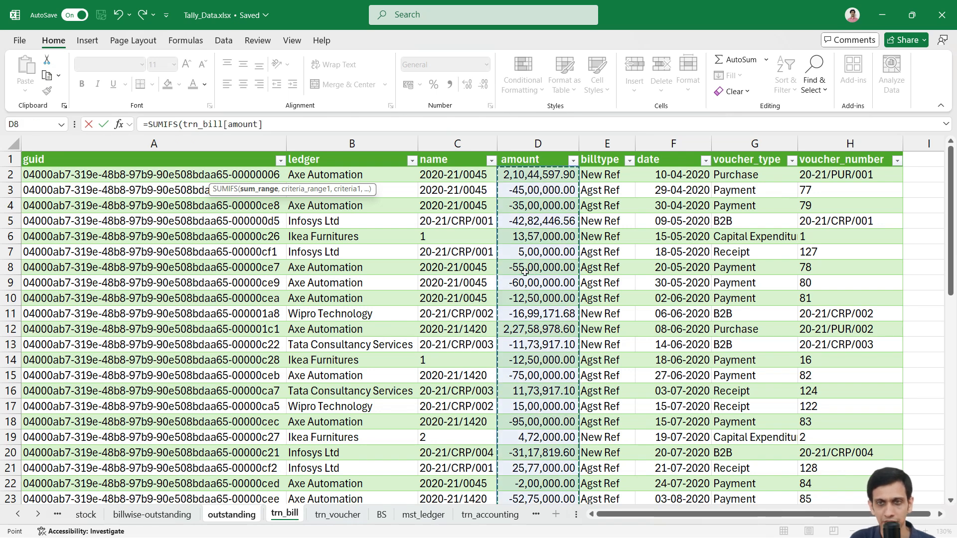
pyautogui.write(',')
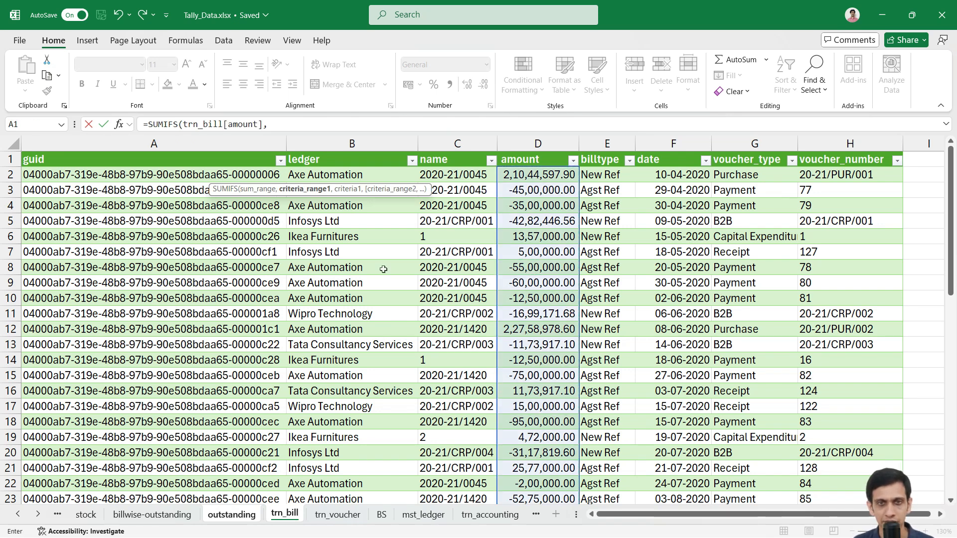
pyautogui.click(453, 285)
pyautogui.hotkey('ctrl', 'space')
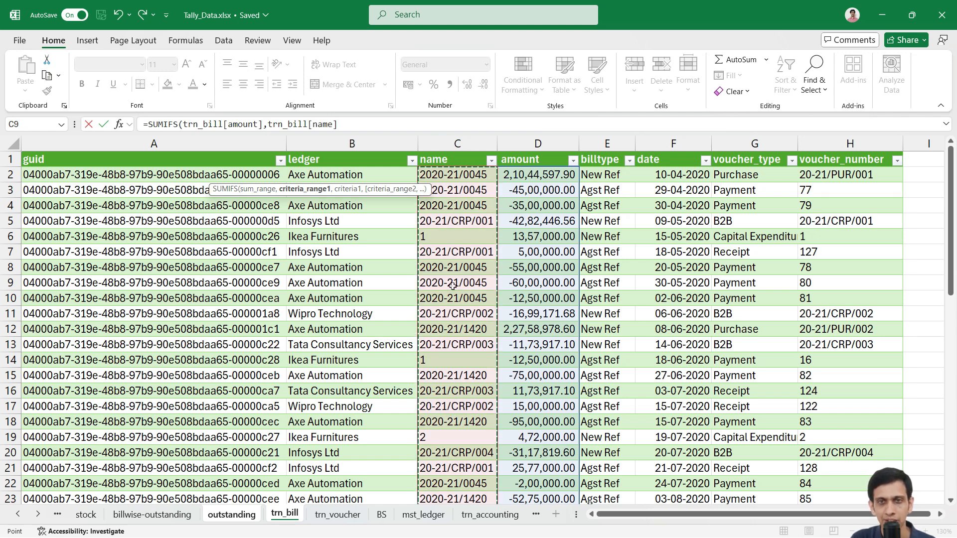
pyautogui.write(',outstanding!')
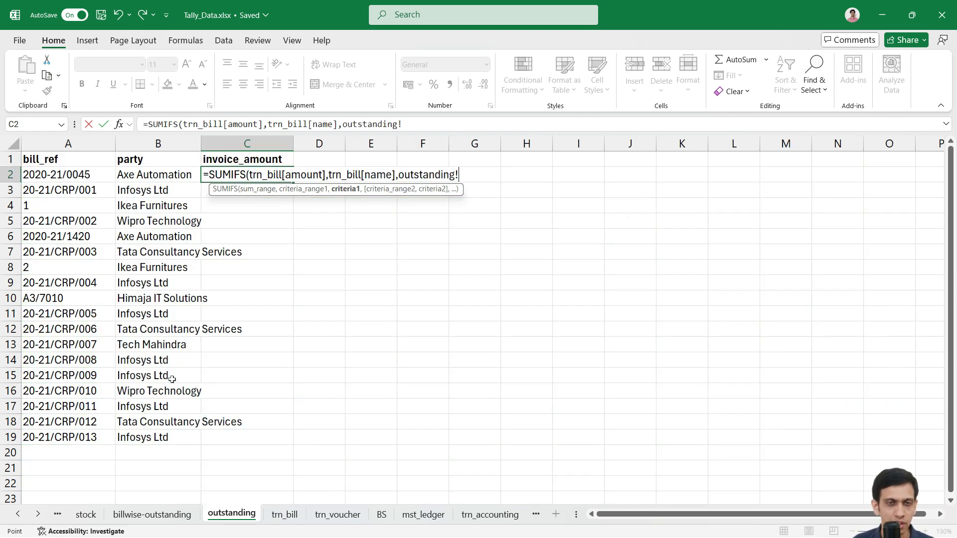
pyautogui.click(235, 515)
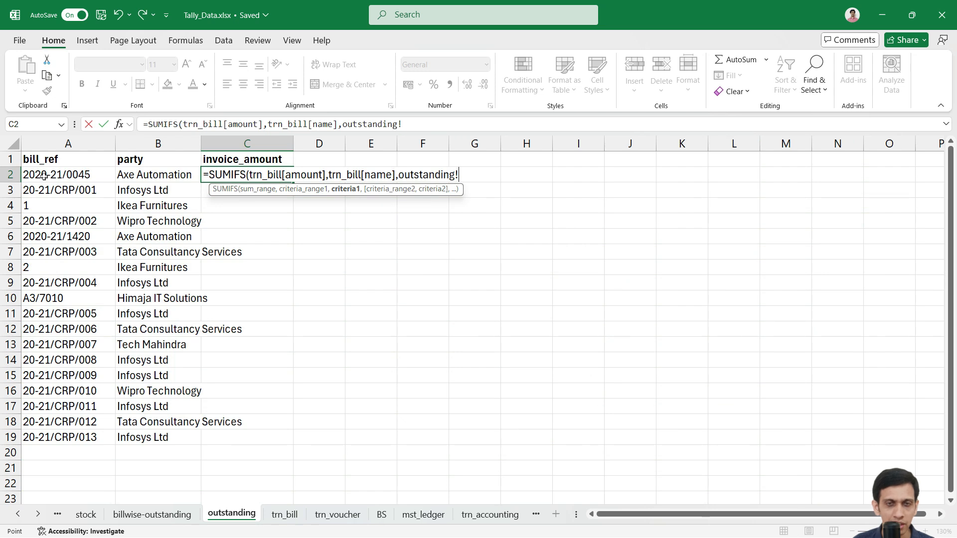
pyautogui.click(44, 176)
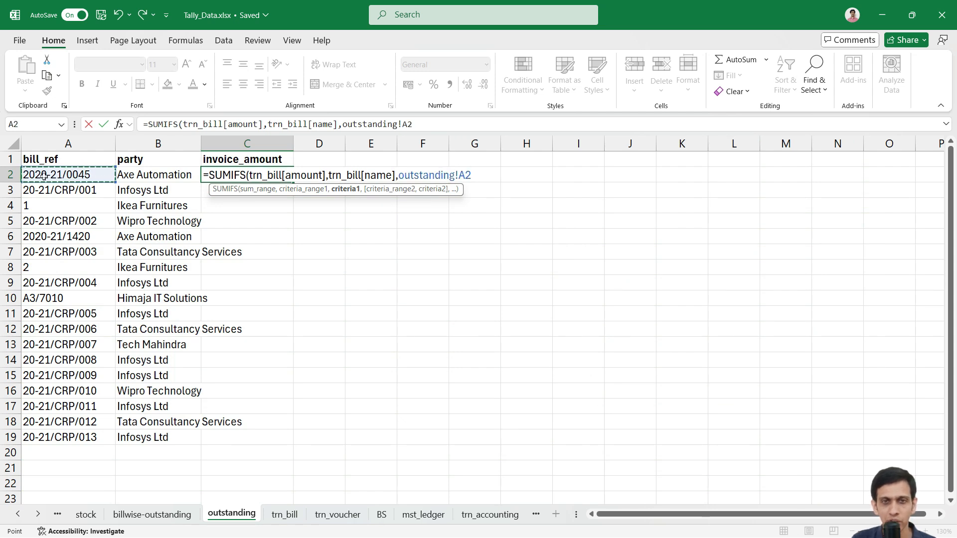
pyautogui.write(',')
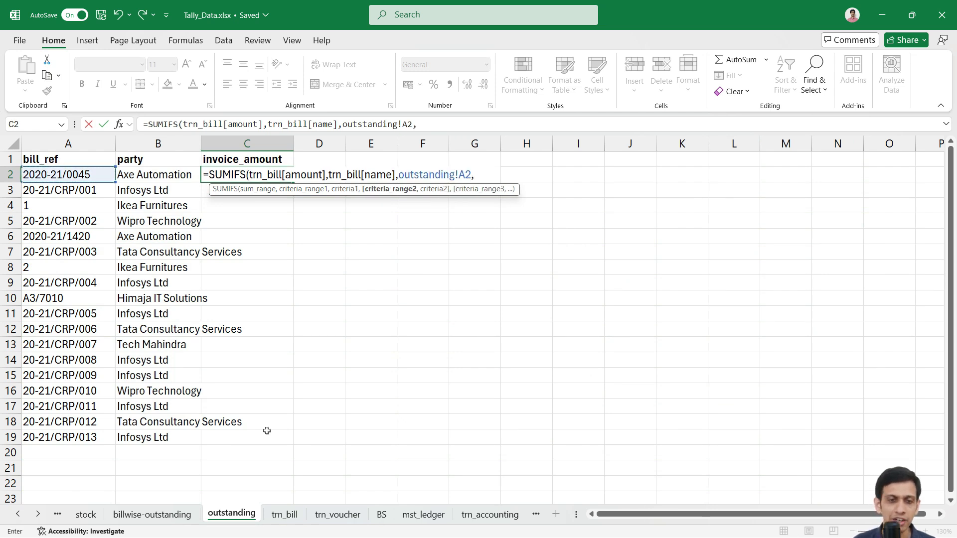
# - Add the criterion trn_bill[billtype] equal to "New Ref" to C2's SUMIFS and enter the formula
pyautogui.click(286, 518)
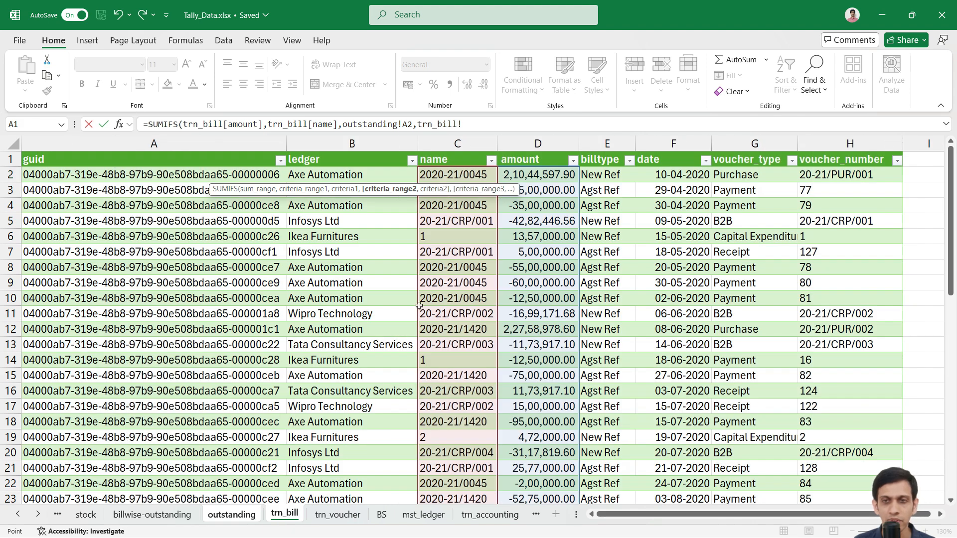
pyautogui.click(601, 244)
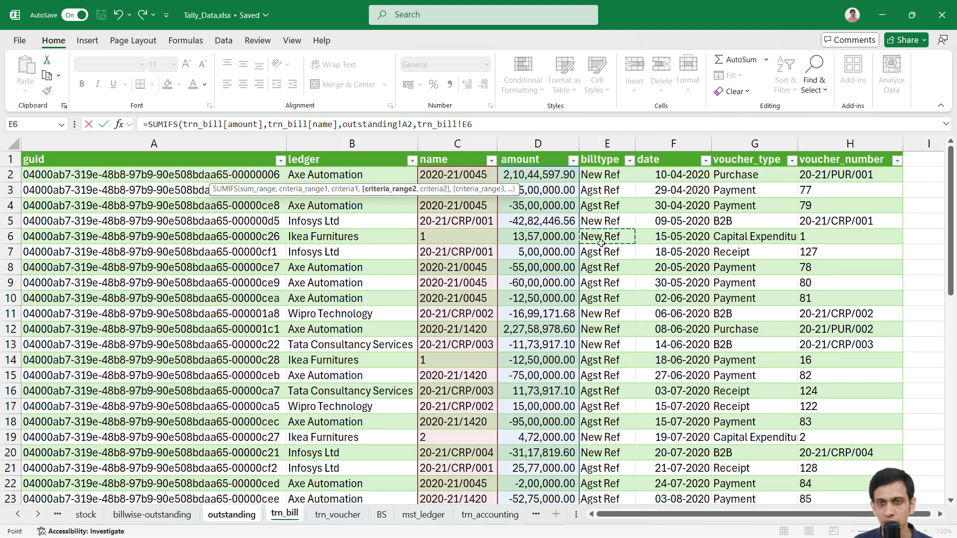
pyautogui.hotkey('ctrl', 'space')
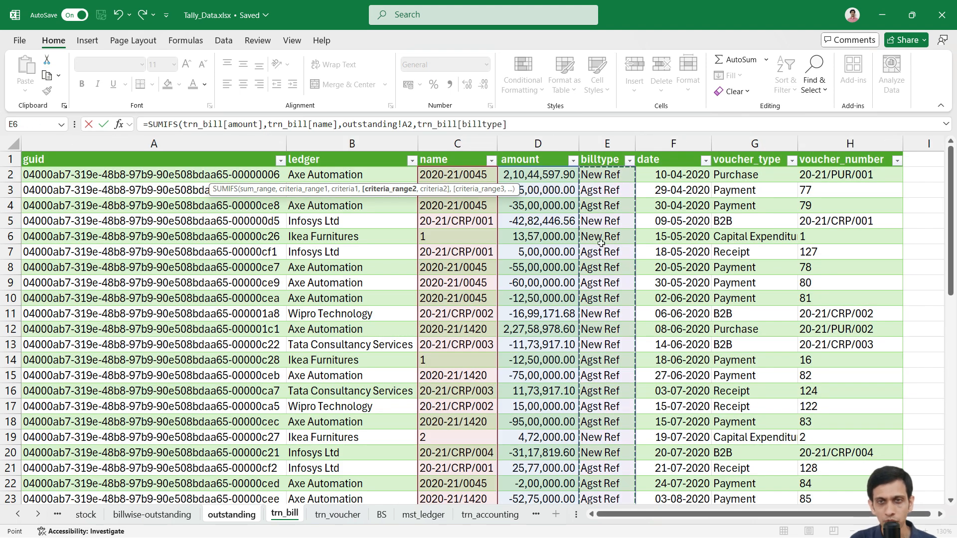
pyautogui.write(',')
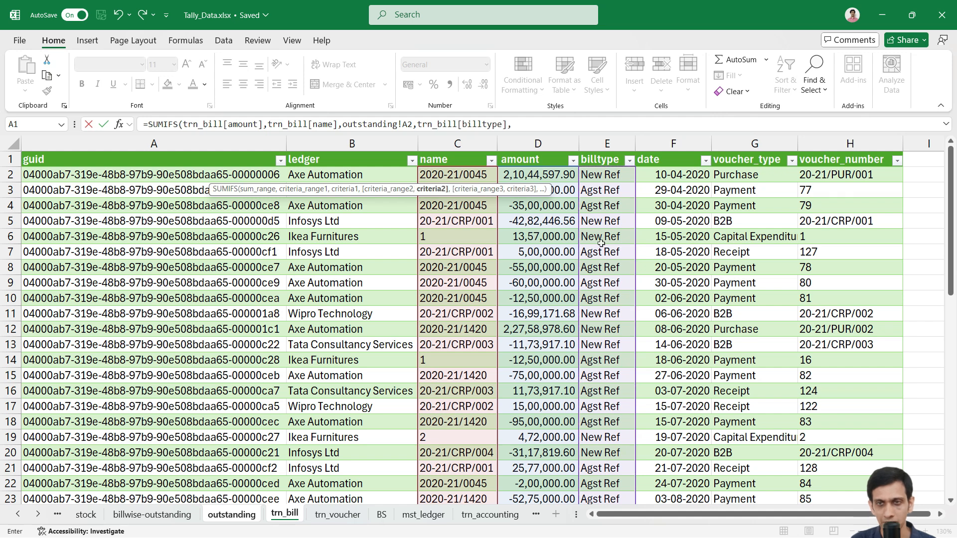
pyautogui.write('"New')
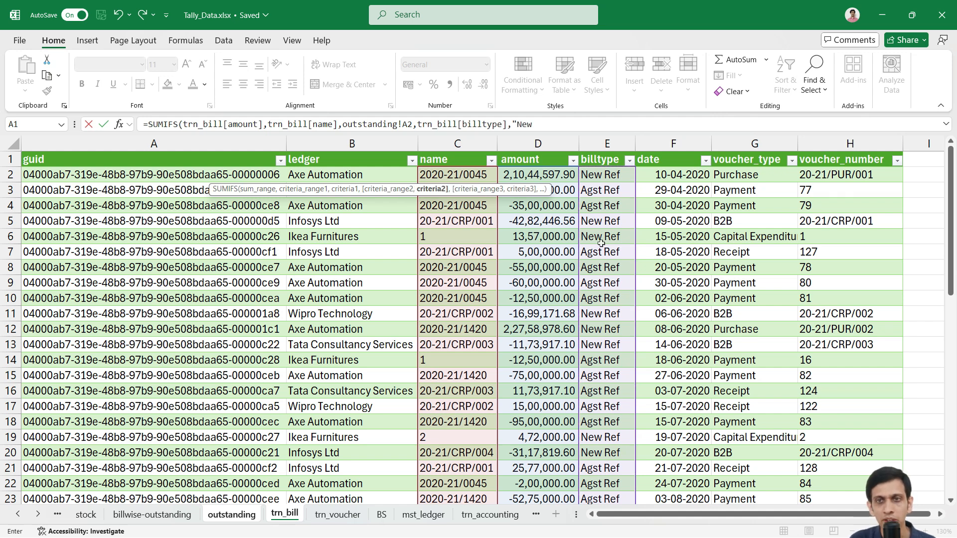
pyautogui.write(' Ref')
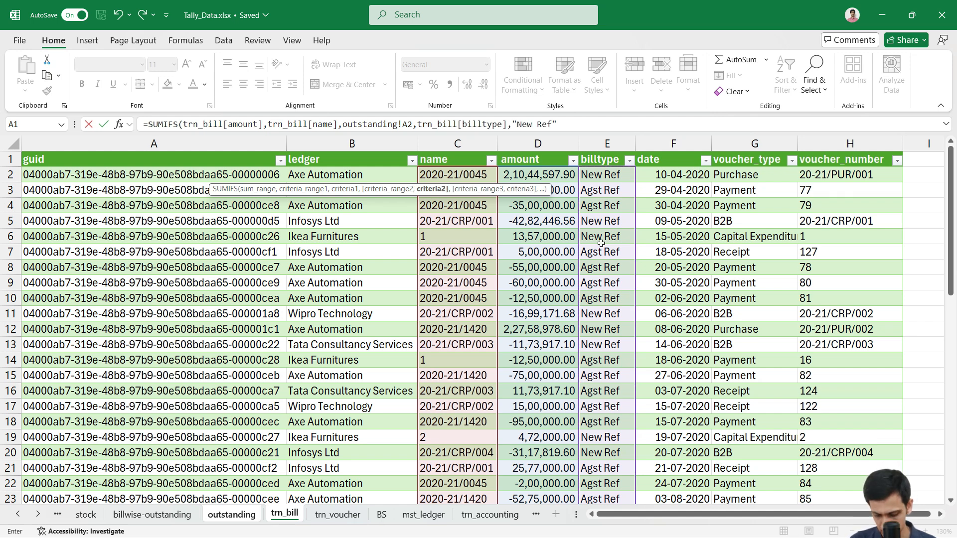
pyautogui.write('")')
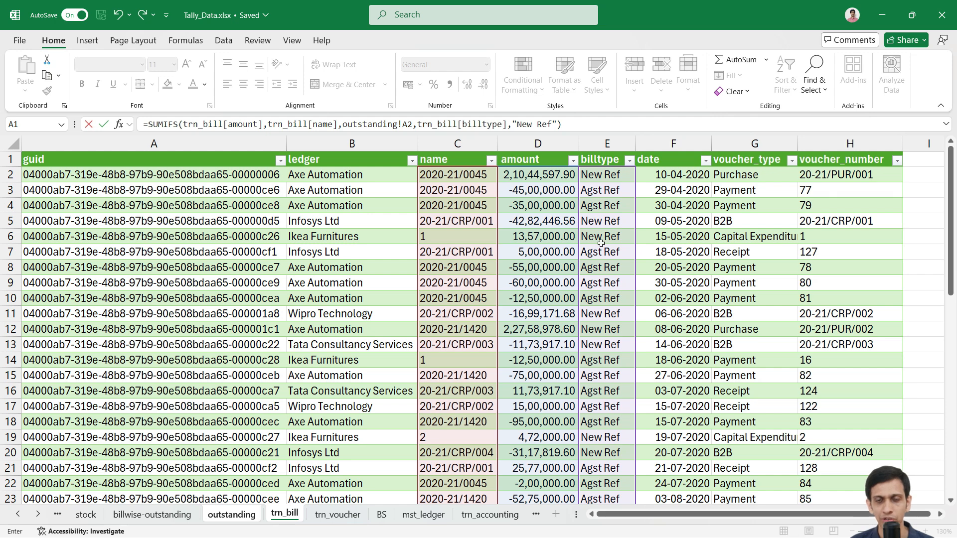
pyautogui.press('Return')
pyautogui.press('Up')
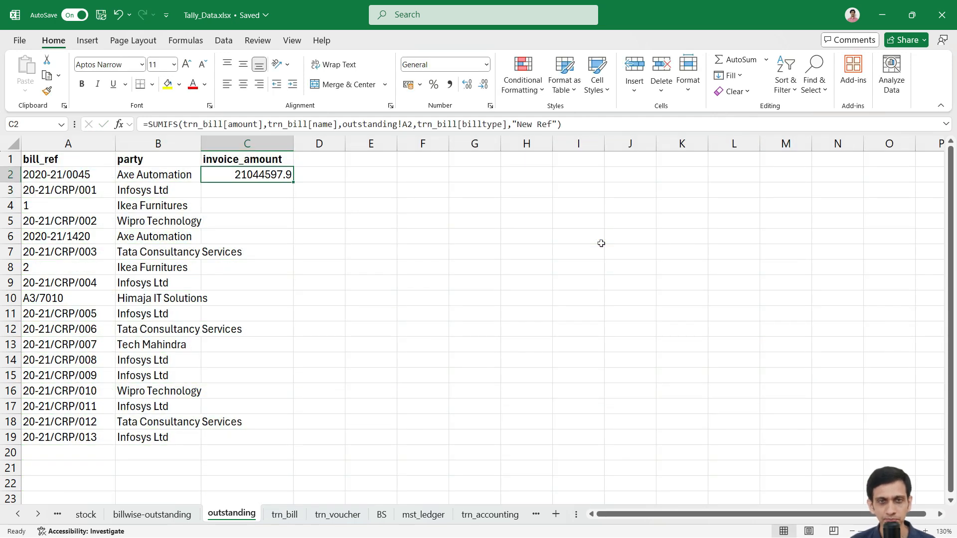
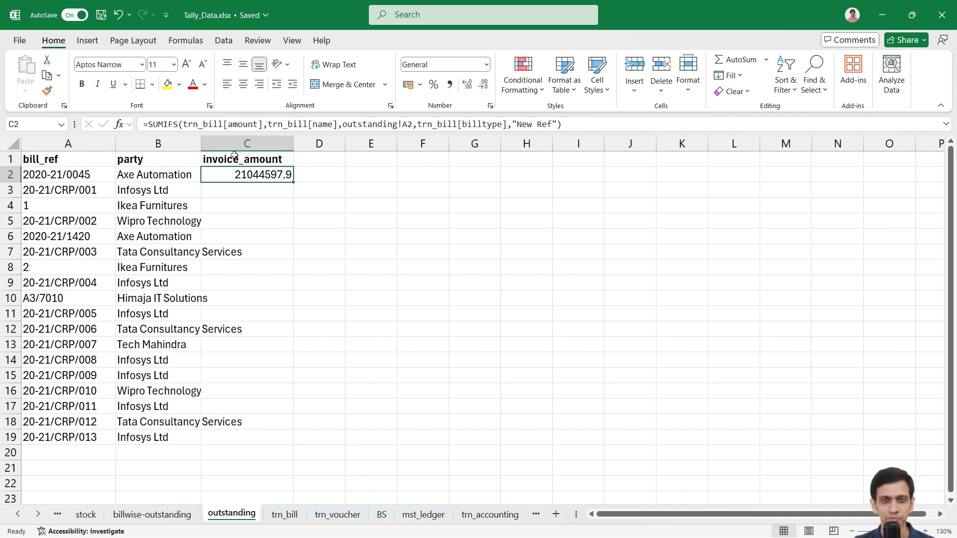
# - Apply the comma number style to the whole invoice_amount column
pyautogui.click(235, 143)
pyautogui.click(450, 84)
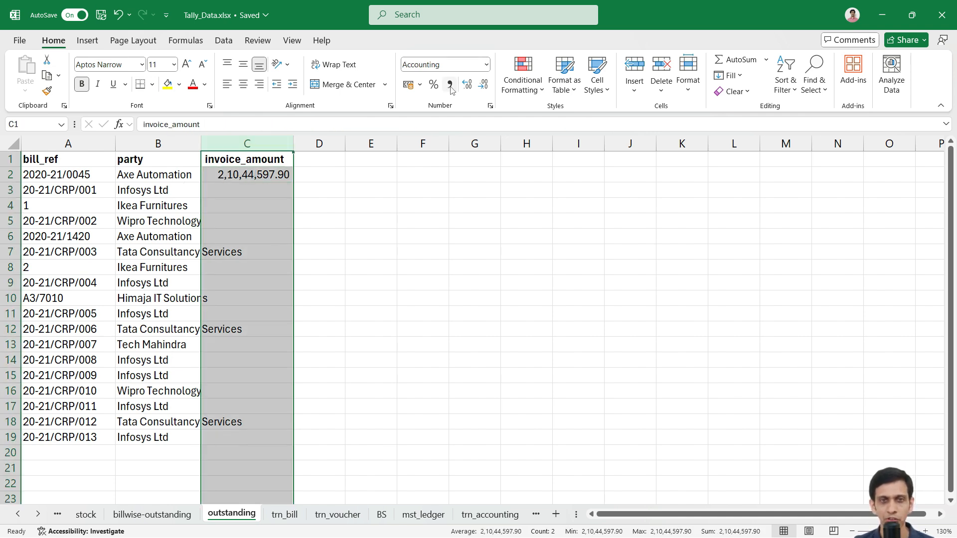
pyautogui.click(246, 206)
# - Replace the bill reference criterion in C2's SUMIFS with the spill reference A2# to return amounts for all bills
pyautogui.click(259, 174)
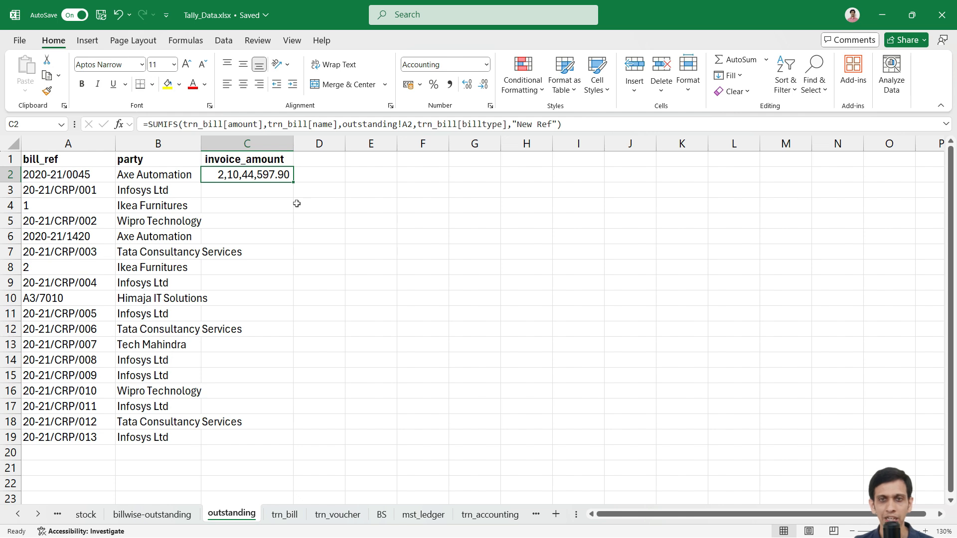
pyautogui.press('F2')
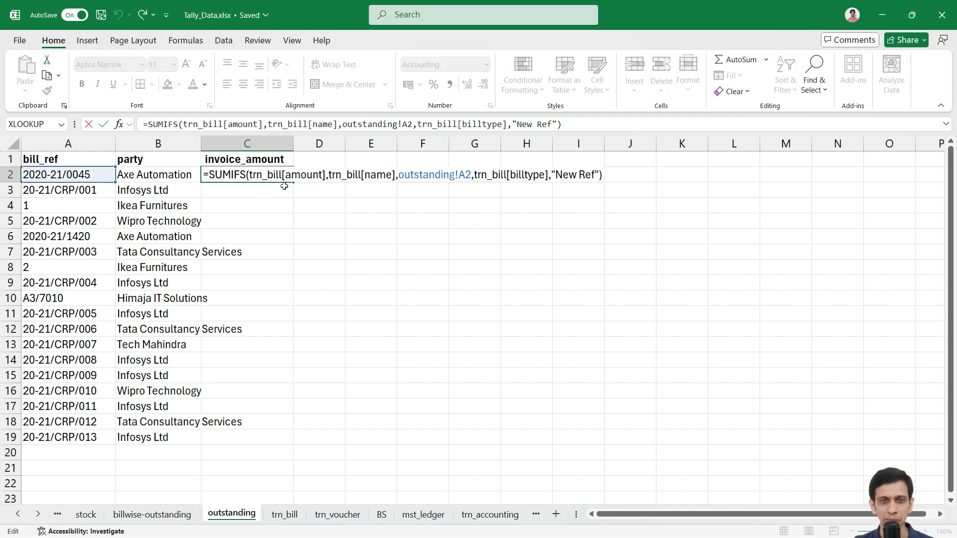
pyautogui.click(459, 175)
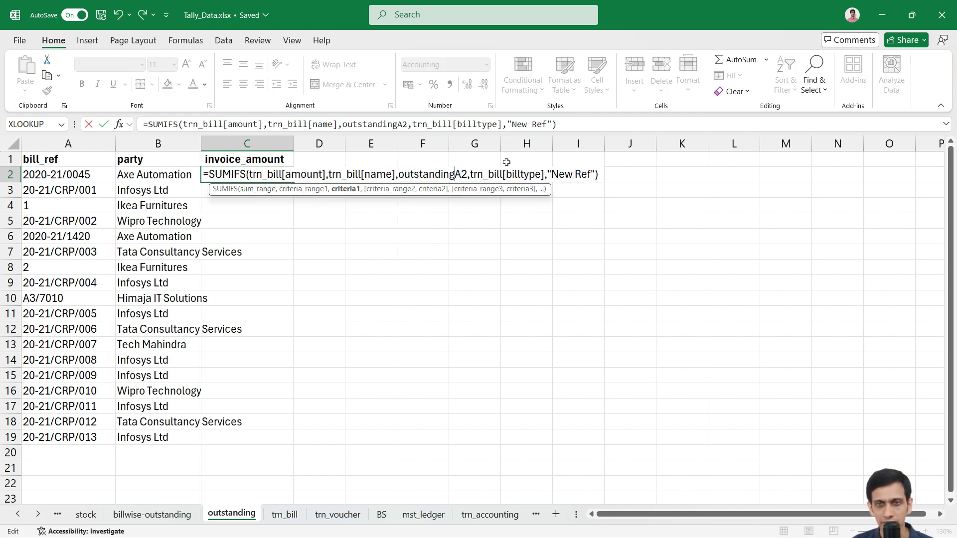
pyautogui.press('BackSpace')
pyautogui.press('BackSpace')
pyautogui.press('BackSpace')
pyautogui.press('BackSpace')
pyautogui.press('BackSpace')
pyautogui.press('BackSpace')
pyautogui.press('BackSpace')
pyautogui.press('BackSpace')
pyautogui.press('BackSpace')
pyautogui.press('BackSpace')
pyautogui.press('BackSpace')
pyautogui.press('BackSpace')
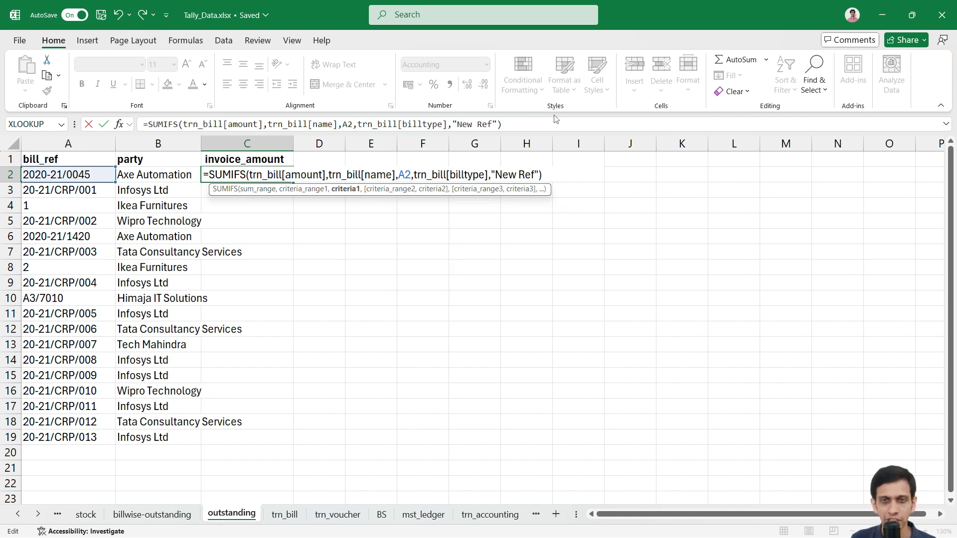
pyautogui.write('#')
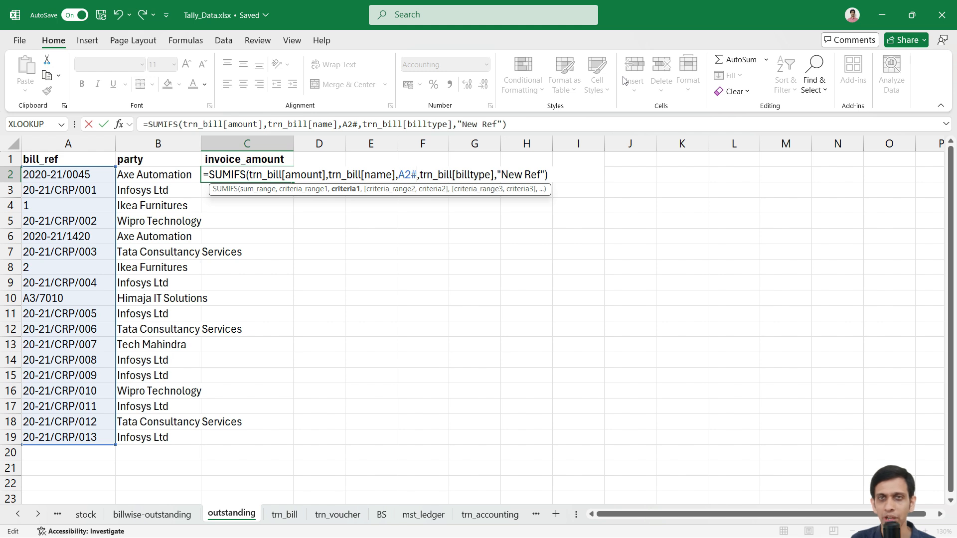
pyautogui.press('Return')
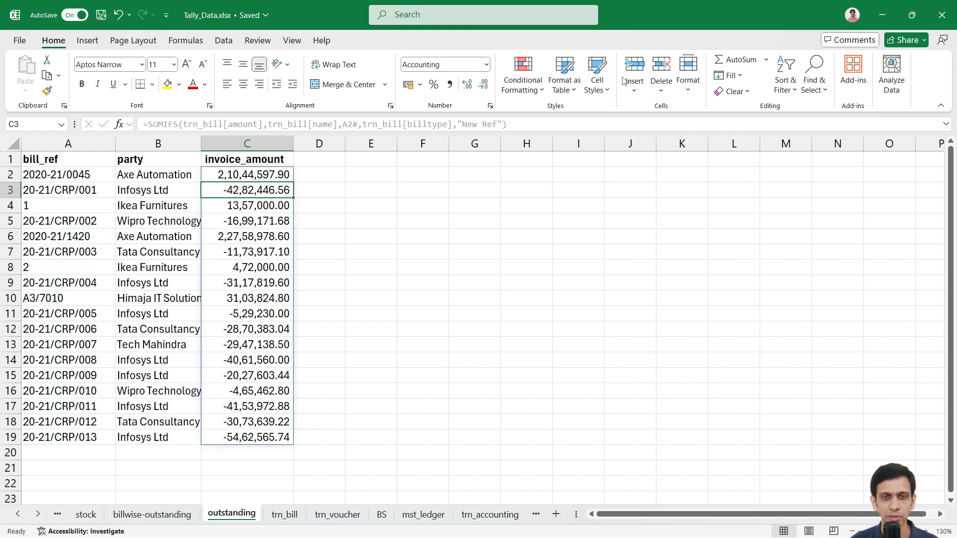
# - Widen columns C and D slightly and enter the header invoice_date in D1
pyautogui.moveTo(294, 143); pyautogui.dragTo(303, 144)
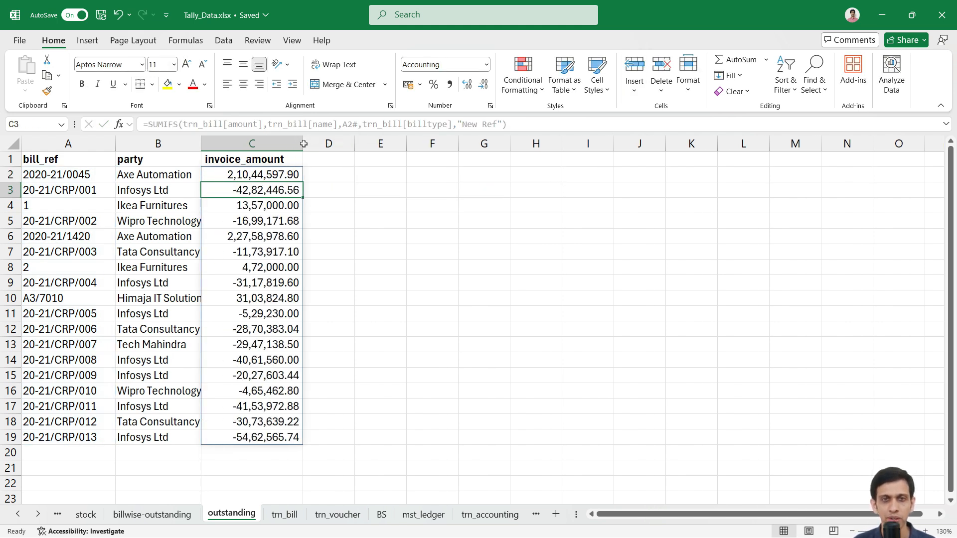
pyautogui.click(267, 176)
pyautogui.press('Up')
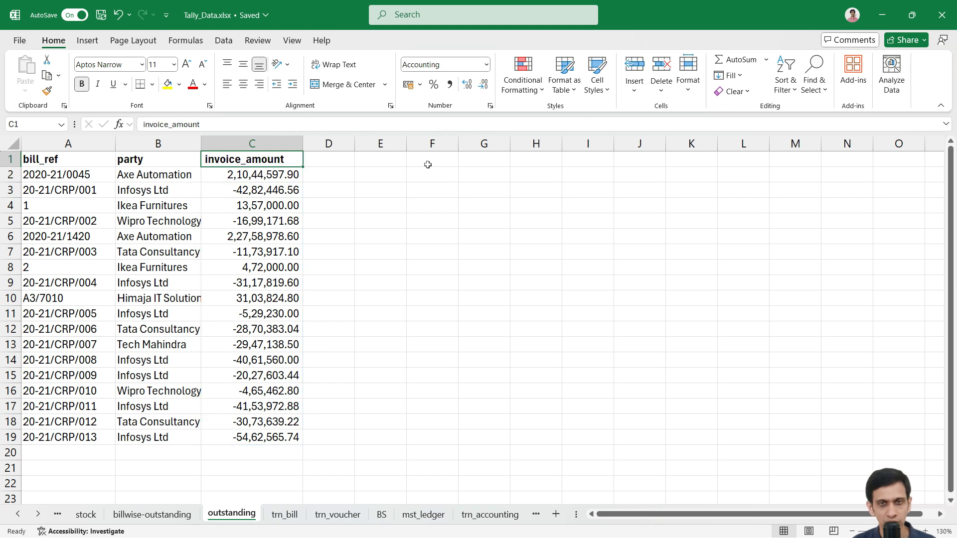
pyautogui.press('Right')
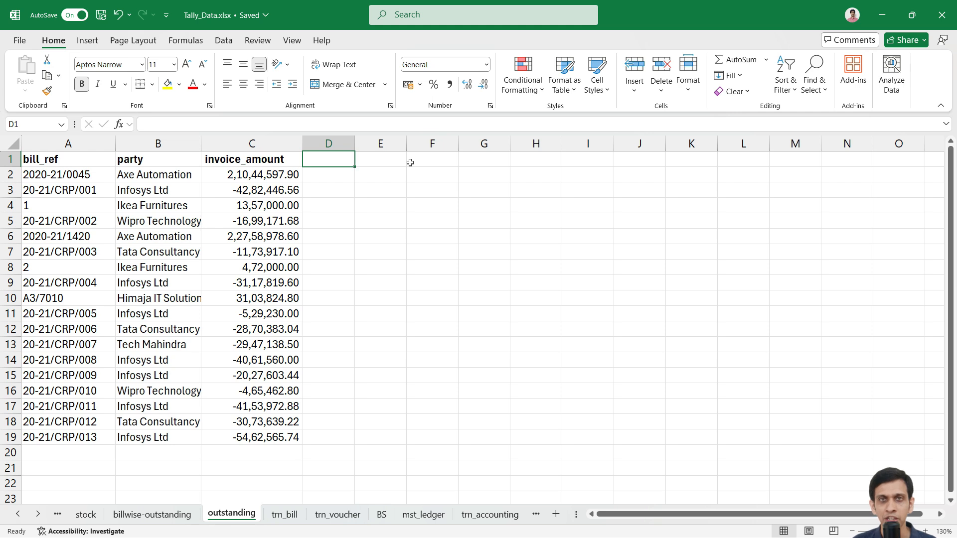
pyautogui.moveTo(355, 144); pyautogui.dragTo(389, 150)
pyautogui.write('in')
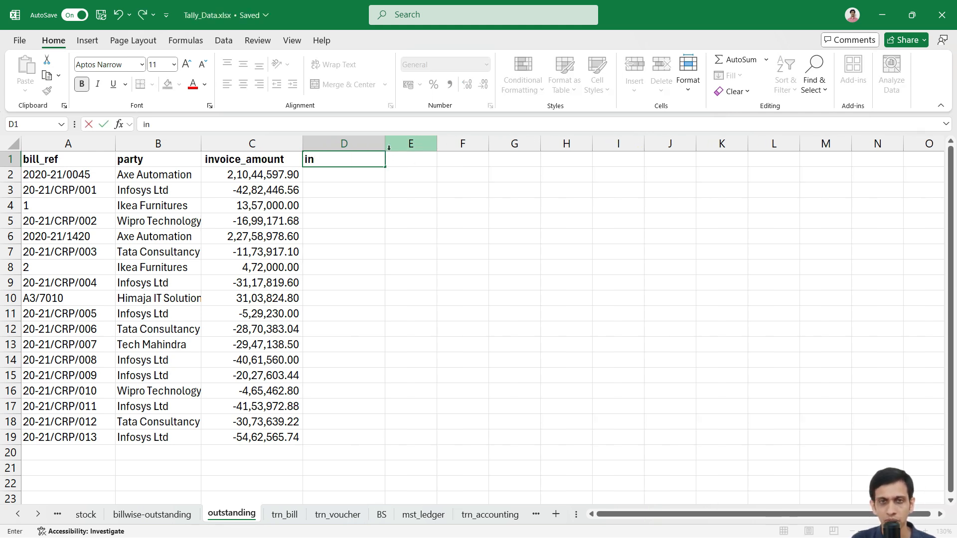
pyautogui.write('voice_date')
pyautogui.press('Return')
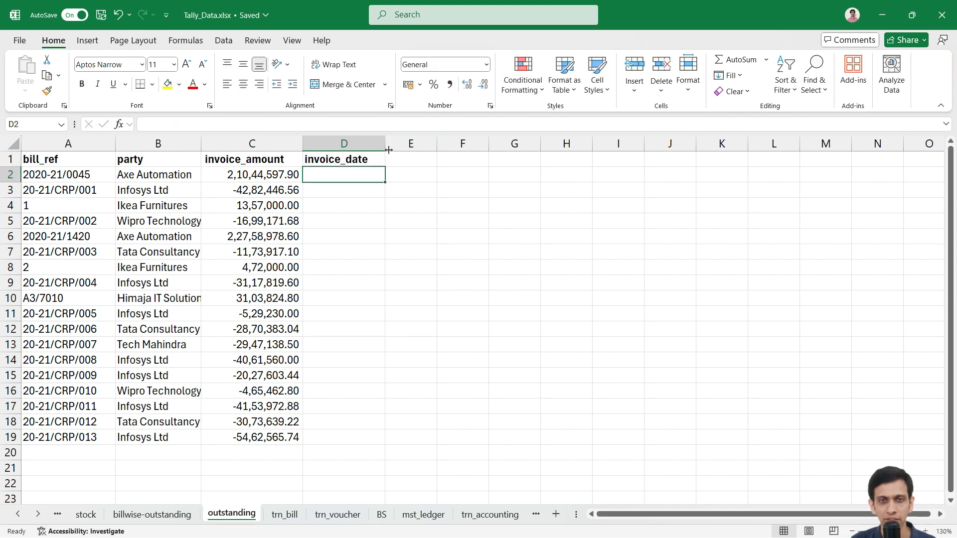
# - Copy the SUMIFS formula text from C2 and enter it unchanged in D2 under invoice_date
pyautogui.press('Left')
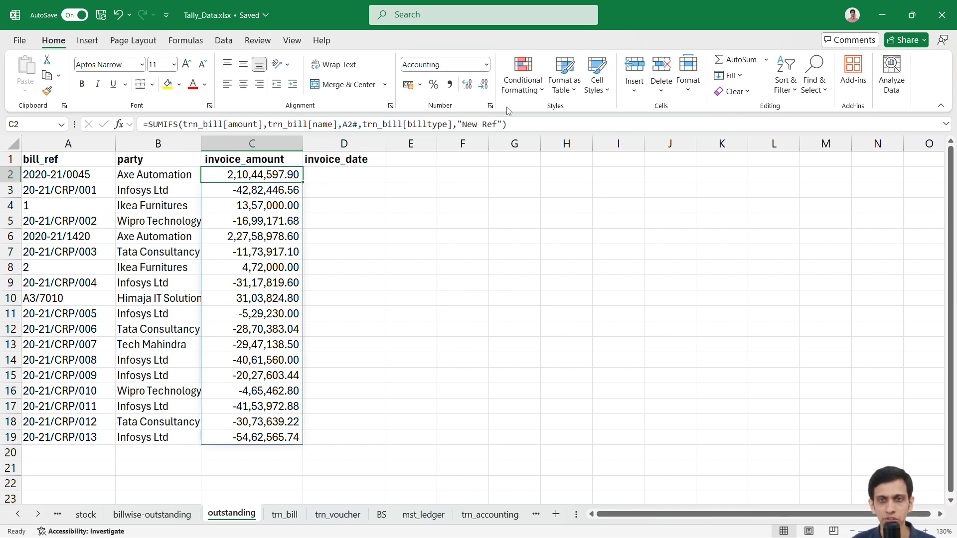
pyautogui.moveTo(514, 124); pyautogui.dragTo(119, 125)
pyautogui.hotkey('ctrl', 'c')
pyautogui.press('Escape')
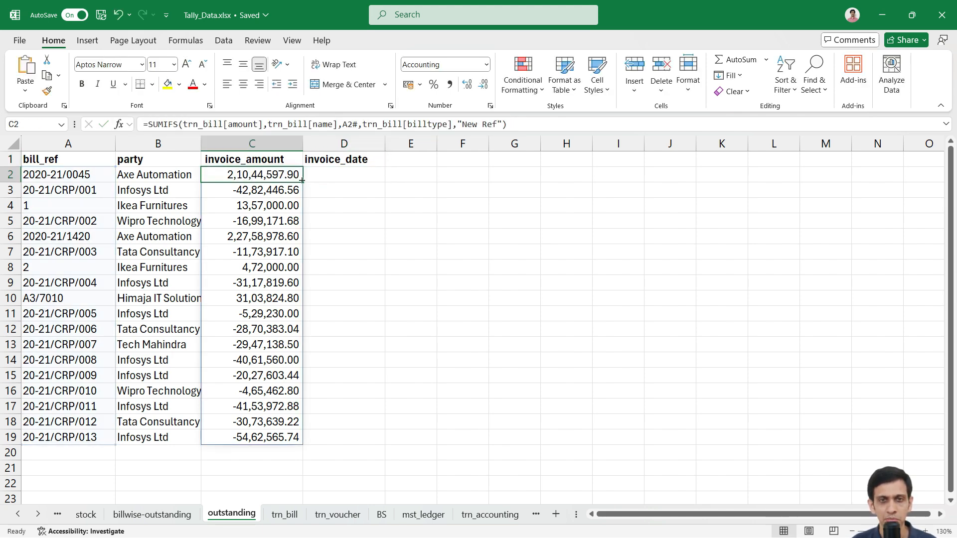
pyautogui.click(383, 175)
pyautogui.press('F2')
pyautogui.hotkey('ctrl', 'v')
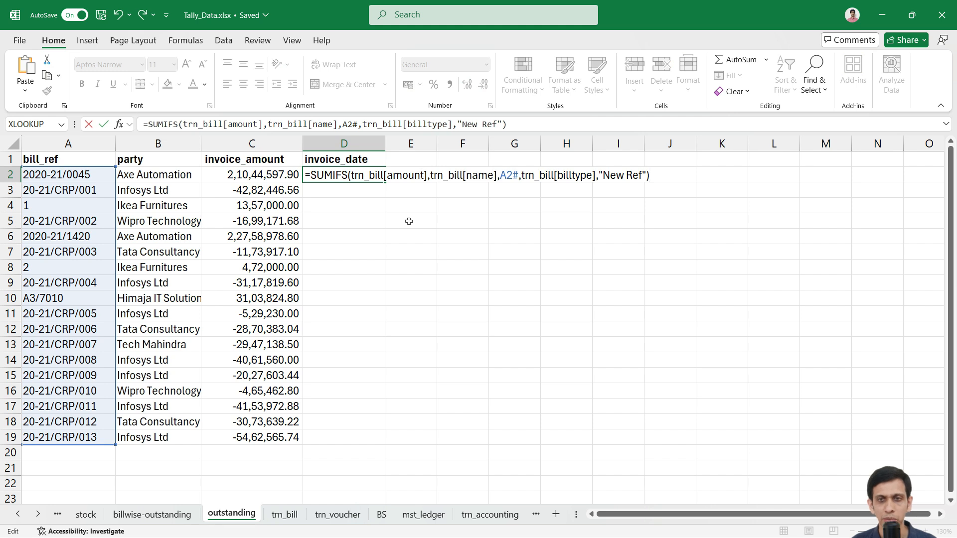
pyautogui.press('Return')
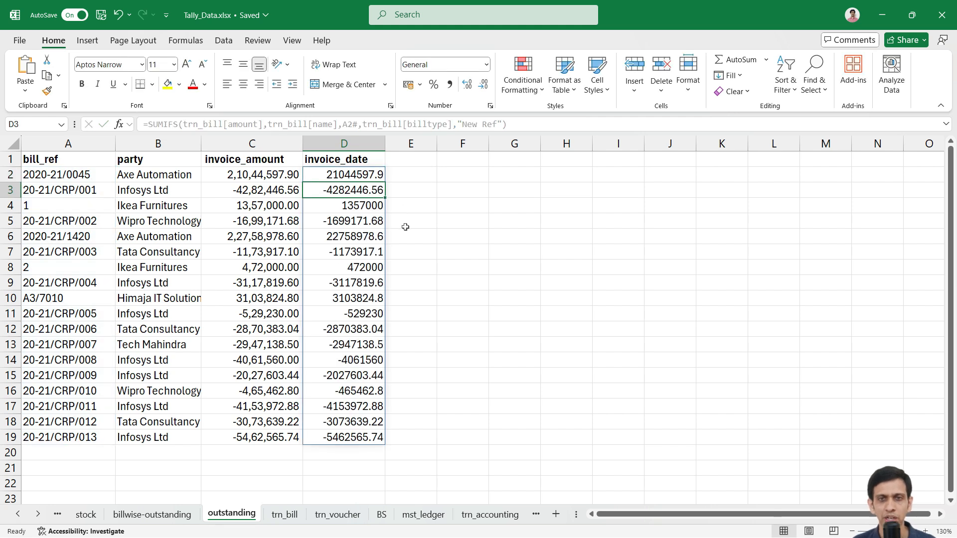
# - Change the sum range of D2's SUMIFS formula to trn_bill[date]
pyautogui.press('Up')
pyautogui.press('F2')
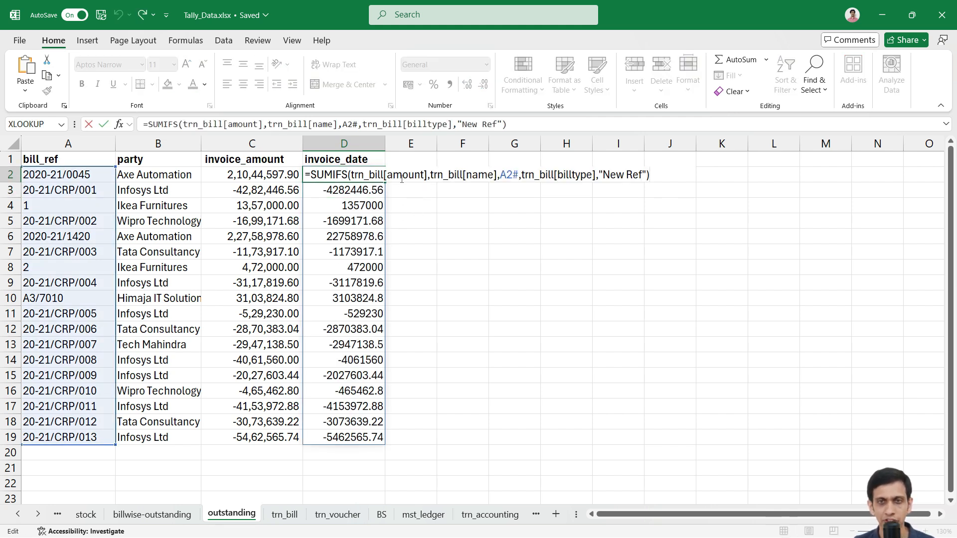
pyautogui.click(401, 178)
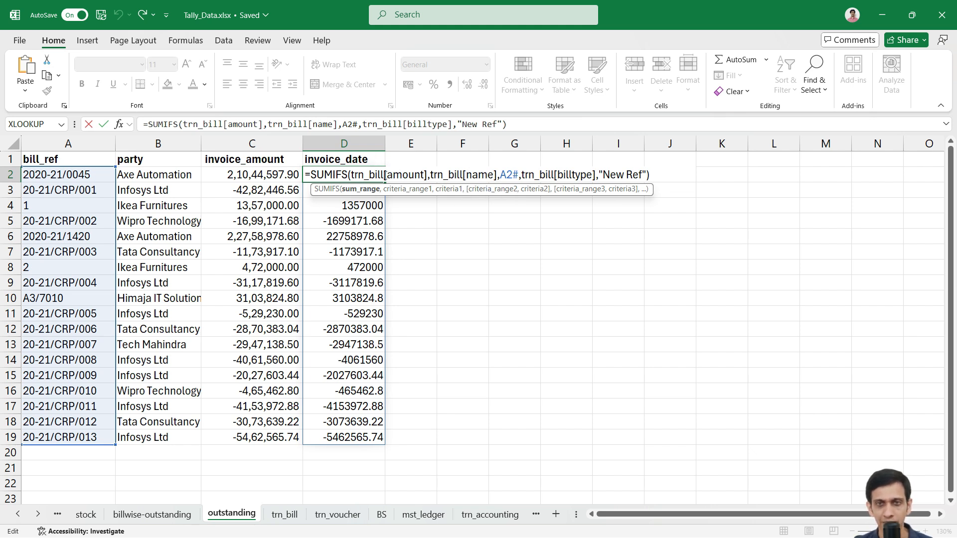
pyautogui.doubleClick(405, 177)
pyautogui.click(401, 178)
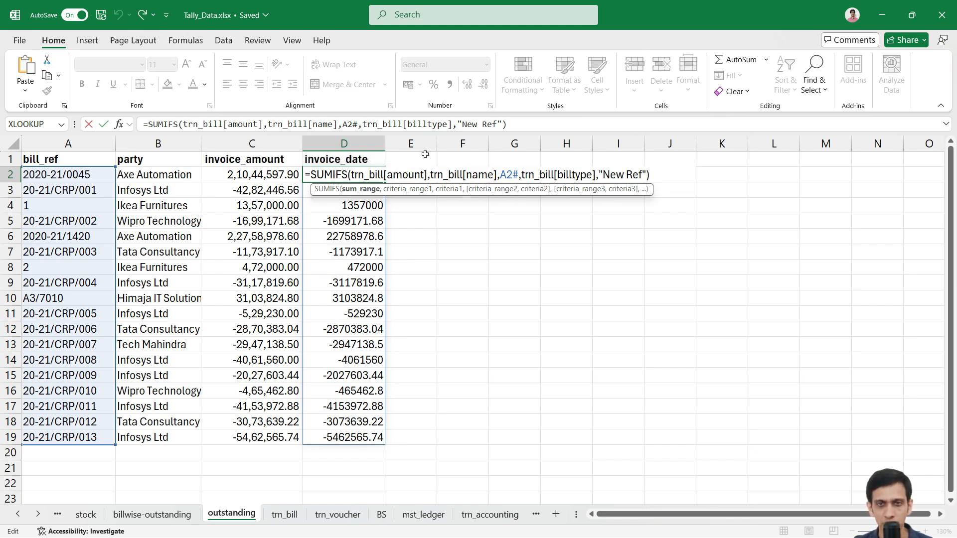
pyautogui.hotkey('shift', 'Right')
pyautogui.hotkey('shift', 'Right')
pyautogui.hotkey('shift', 'Right')
pyautogui.hotkey('shift', 'Right')
pyautogui.hotkey('shift', 'Right')
pyautogui.hotkey('shift', 'Right')
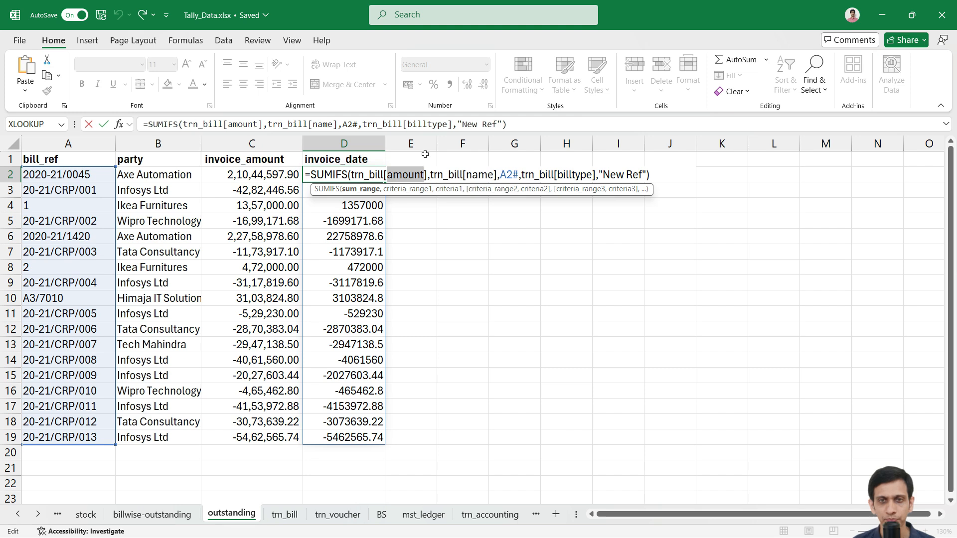
pyautogui.write('date')
pyautogui.press('Return')
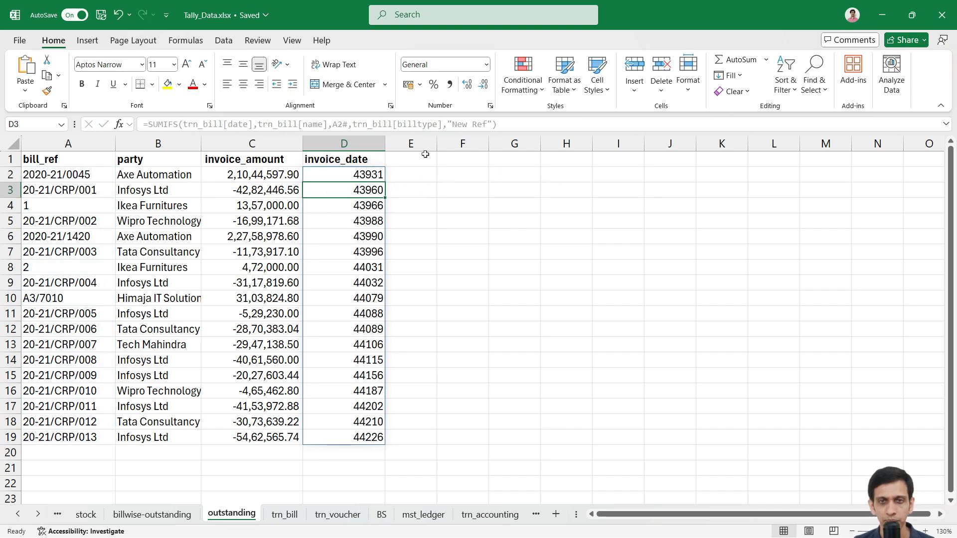
# - Change the function in D2's invoice_date formula to MAXIFS, keeping its arguments
pyautogui.press('Up')
pyautogui.press('Up')
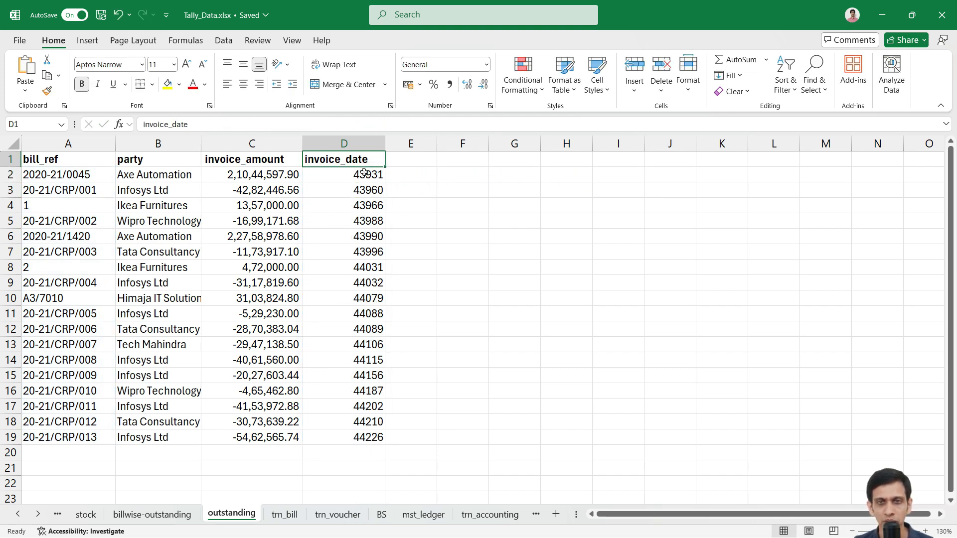
pyautogui.doubleClick(349, 177)
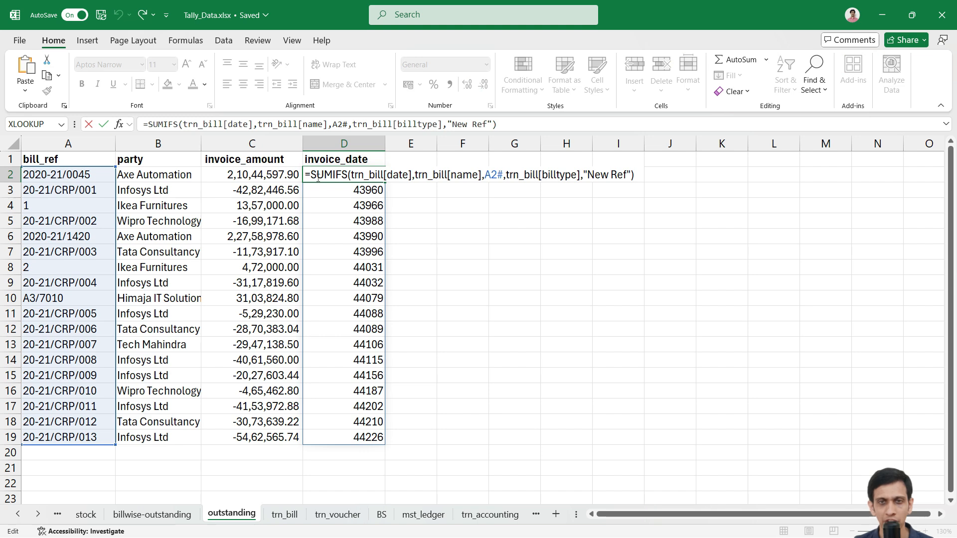
pyautogui.moveTo(310, 176); pyautogui.dragTo(332, 177)
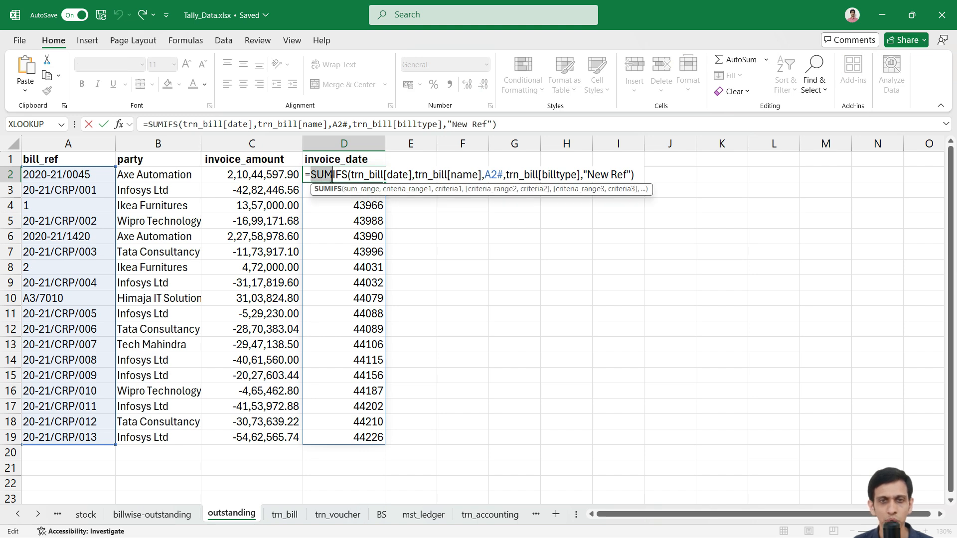
pyautogui.write('MAX')
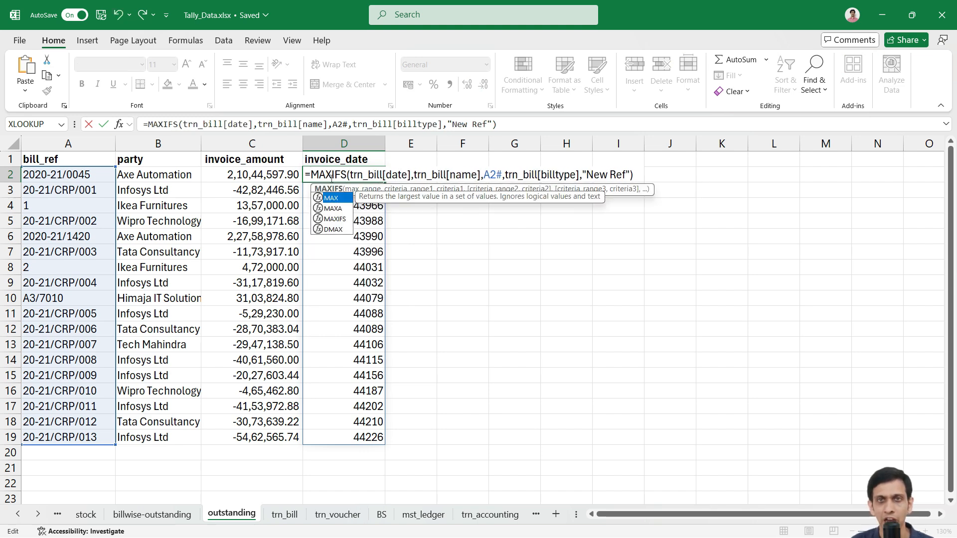
pyautogui.press('Return')
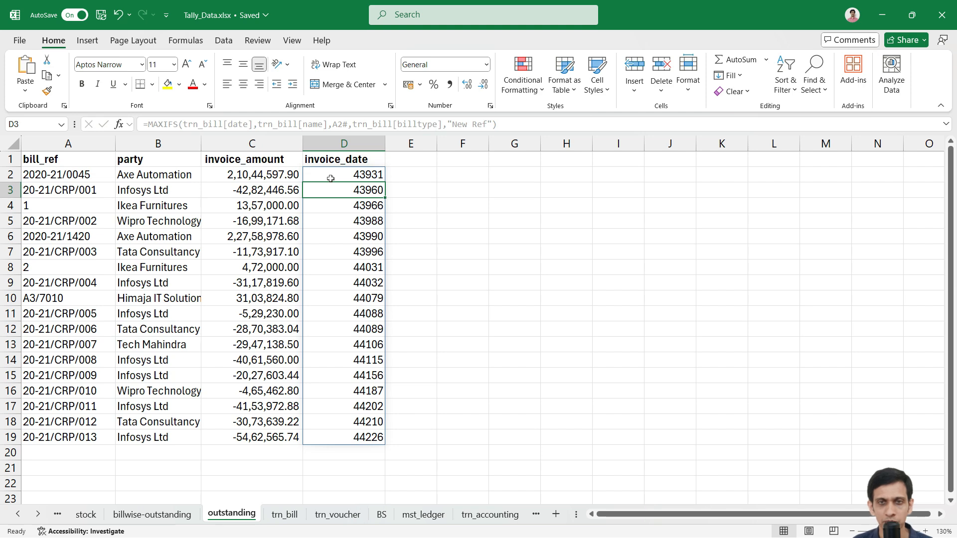
# - Format the whole invoice_date column as Short Date and widen column D slightly
pyautogui.click(344, 144)
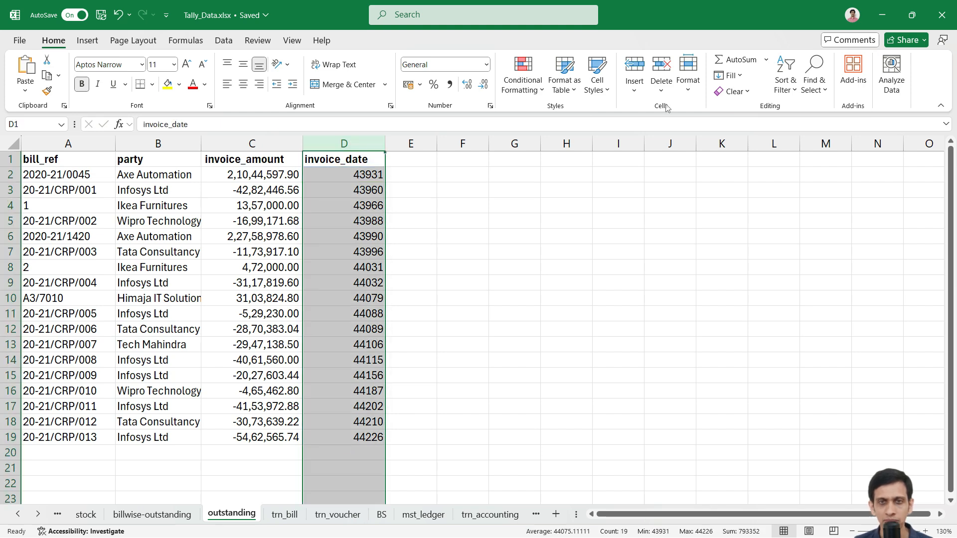
pyautogui.click(487, 66)
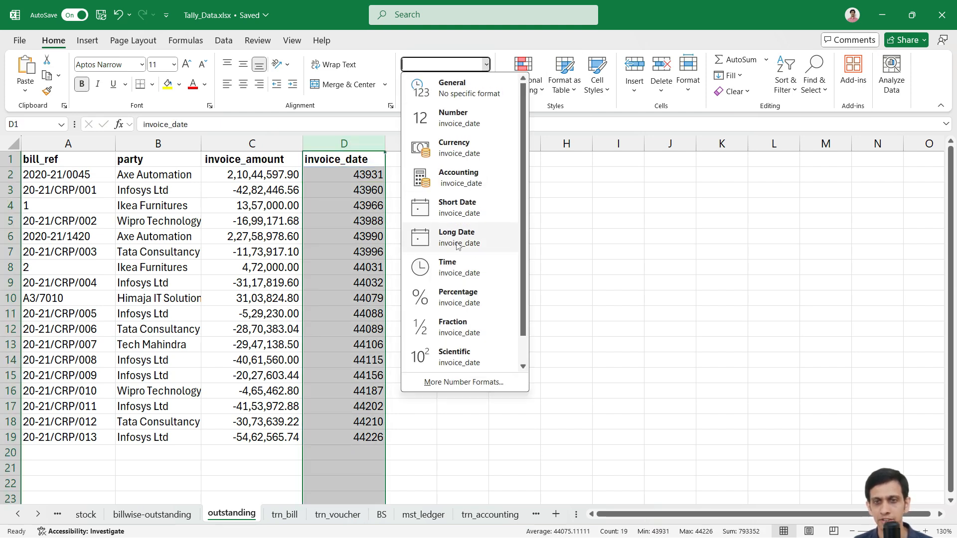
pyautogui.click(460, 206)
pyautogui.click(354, 204)
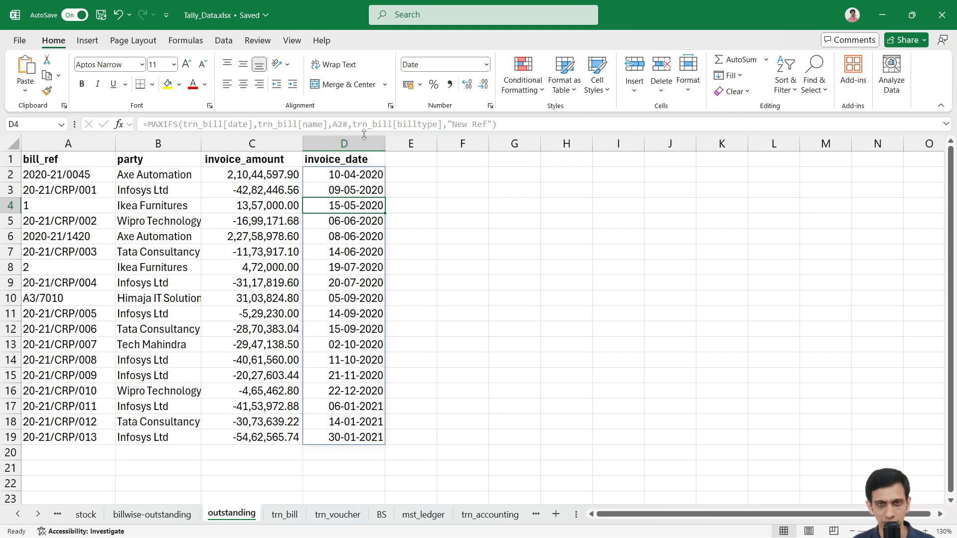
pyautogui.moveTo(385, 143); pyautogui.dragTo(391, 145)
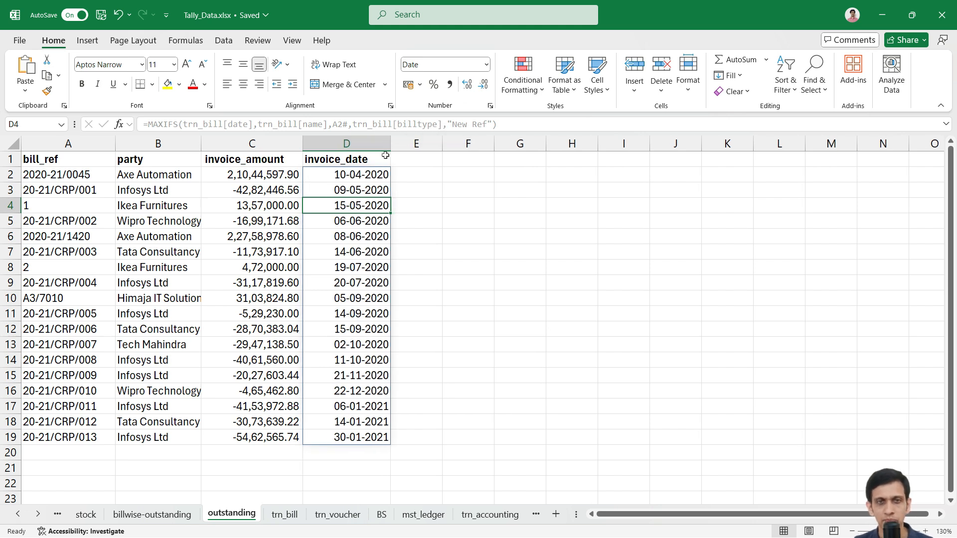
# - Add the header settle_amount in E1, next to invoice_date
pyautogui.press('Up')
pyautogui.press('Up')
pyautogui.press('Up')
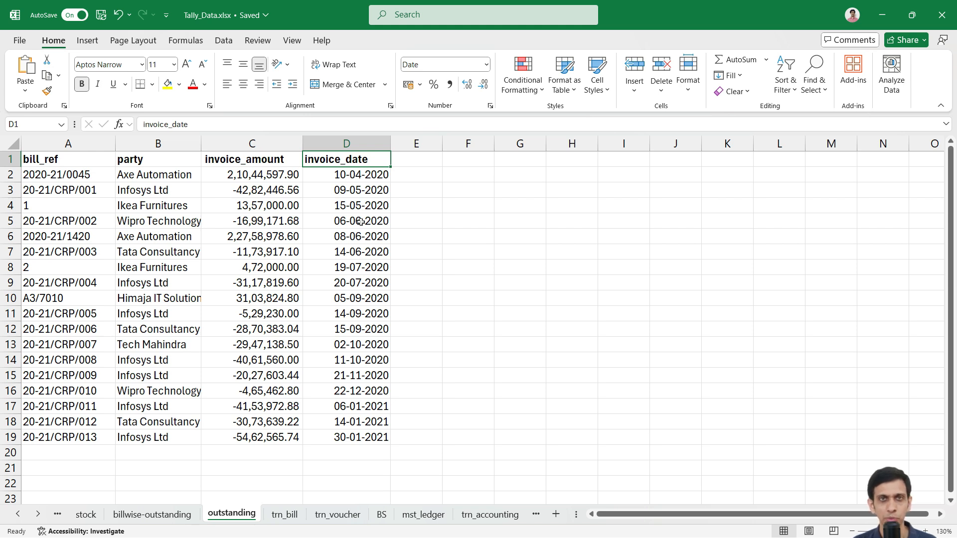
pyautogui.press('Right')
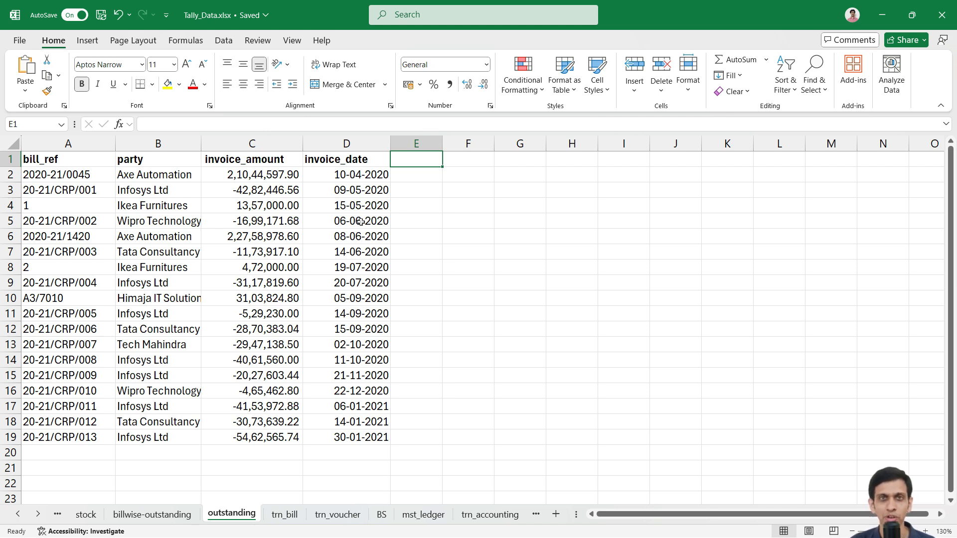
pyautogui.write('settl')
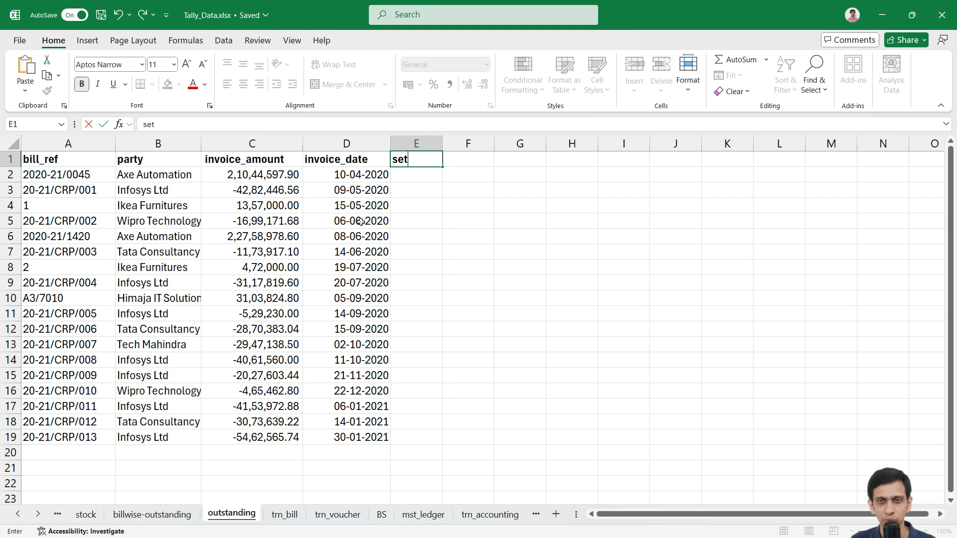
pyautogui.press('BackSpace')
pyautogui.write('le_amount')
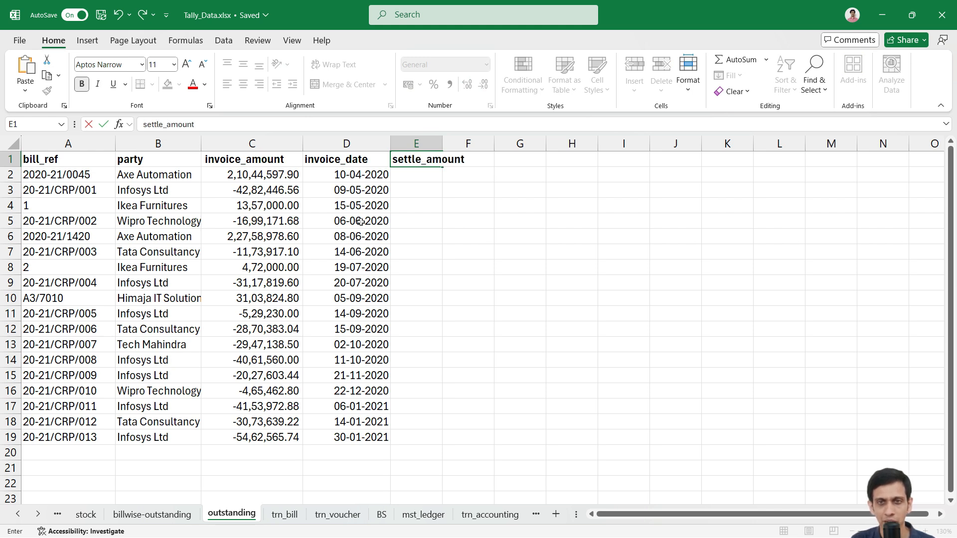
pyautogui.press('Return')
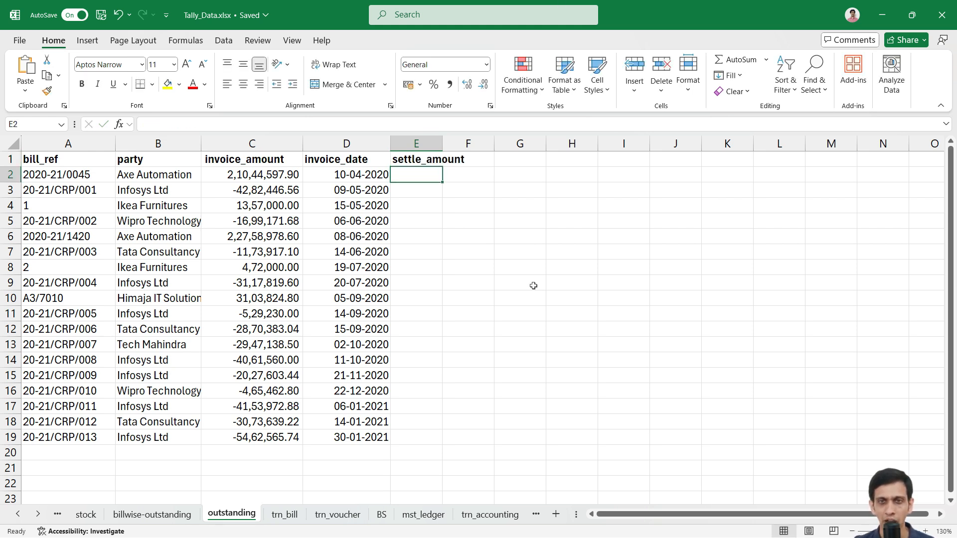
# - Widen column E to fit the settle_amount header and copy the text of C2's invoice_amount formula
pyautogui.moveTo(442, 143); pyautogui.dragTo(131, 131)
pyautogui.hotkey('ctrl', 'c')
pyautogui.click(288, 173)
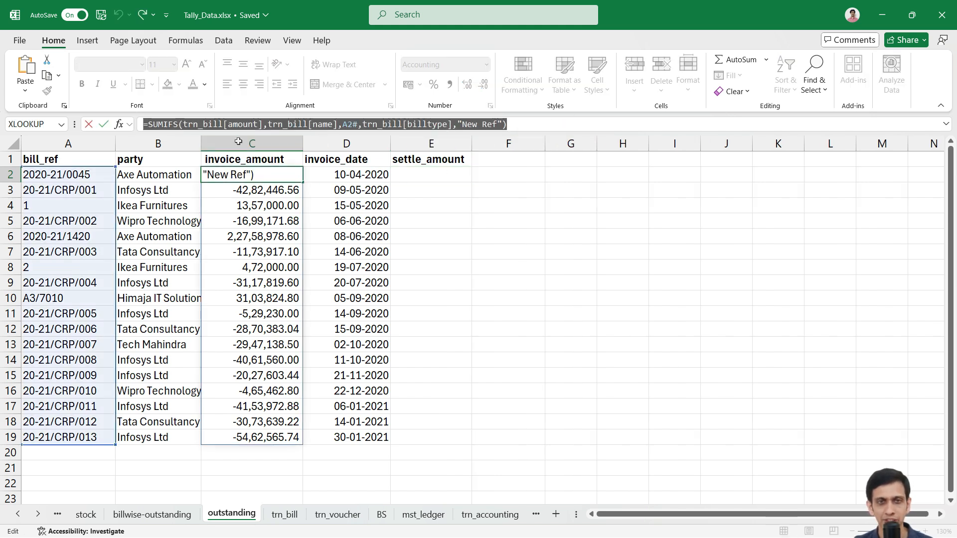
pyautogui.press('Escape')
pyautogui.doubleClick(431, 176)
pyautogui.hotkey('ctrl', 'v')
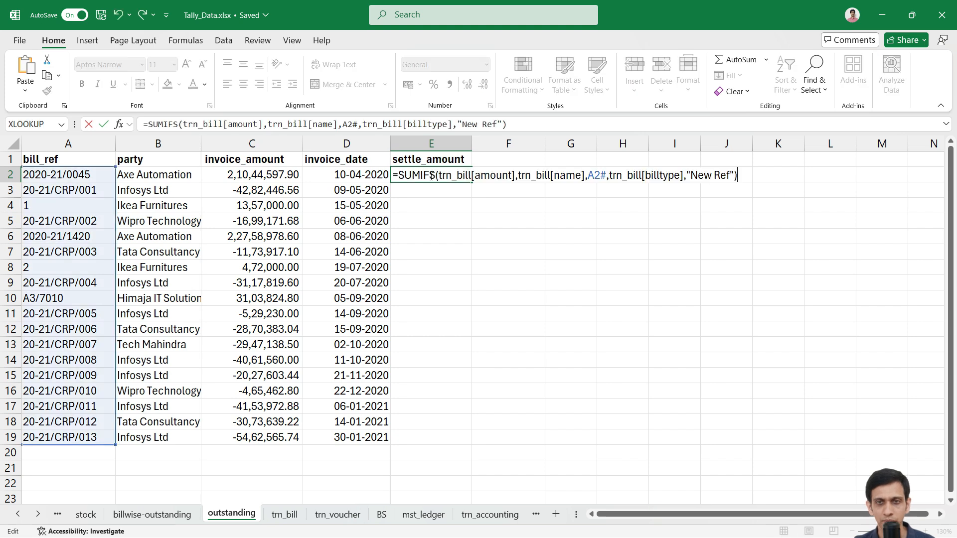
pyautogui.doubleClick(699, 176)
pyautogui.write('Agst')
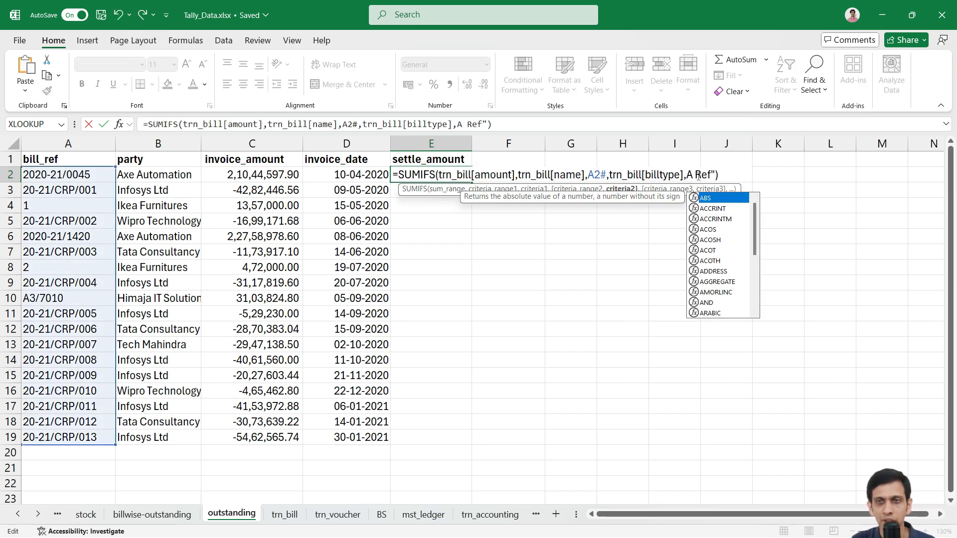
pyautogui.press('Escape')
pyautogui.press('F2')
pyautogui.press('Escape')
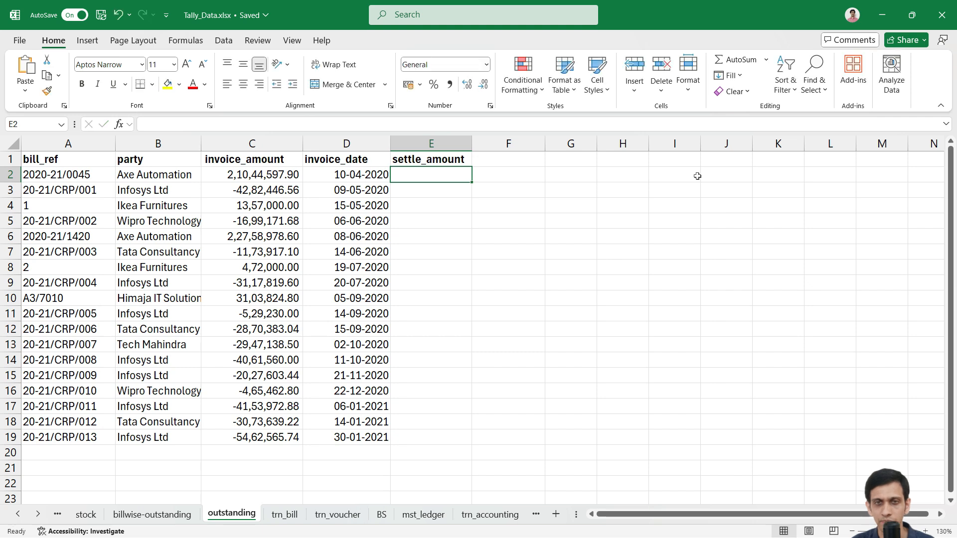
# - Copy the SUMIFS formula text from C2 into E2 under settle_amount, keeping its references identical
pyautogui.click(290, 175)
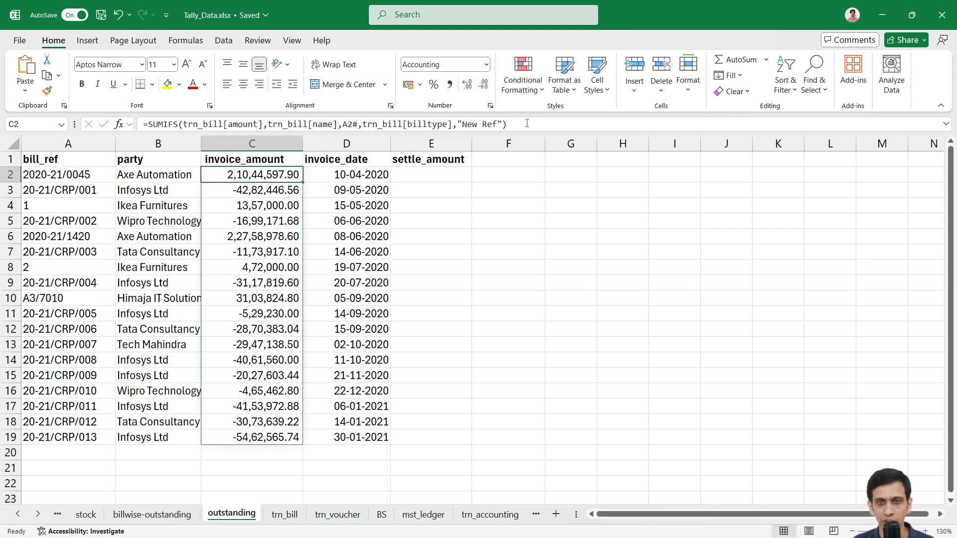
pyautogui.press('F2')
pyautogui.press('Escape')
pyautogui.press('Right')
pyautogui.press('Right')
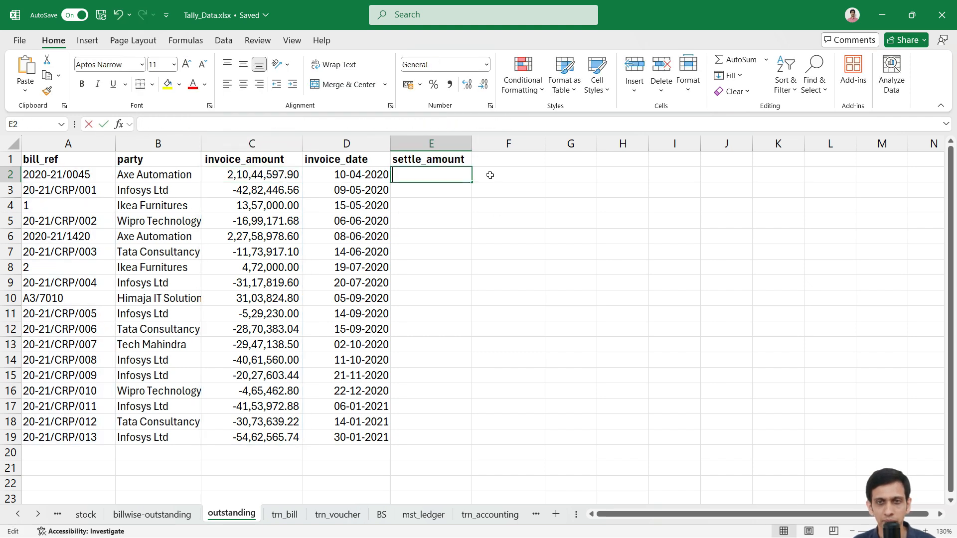
pyautogui.press('F2')
pyautogui.hotkey('ctrl', 'v')
pyautogui.press('Return')
pyautogui.press('Up')
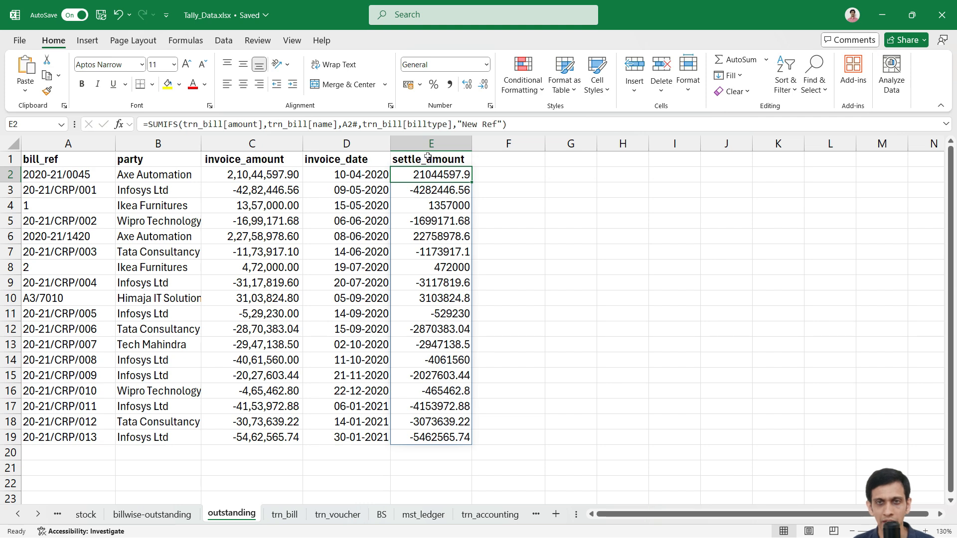
# - Change the billtype criterion in E2's SUMIFS formula to "Agst Ref"
pyautogui.click(469, 125)
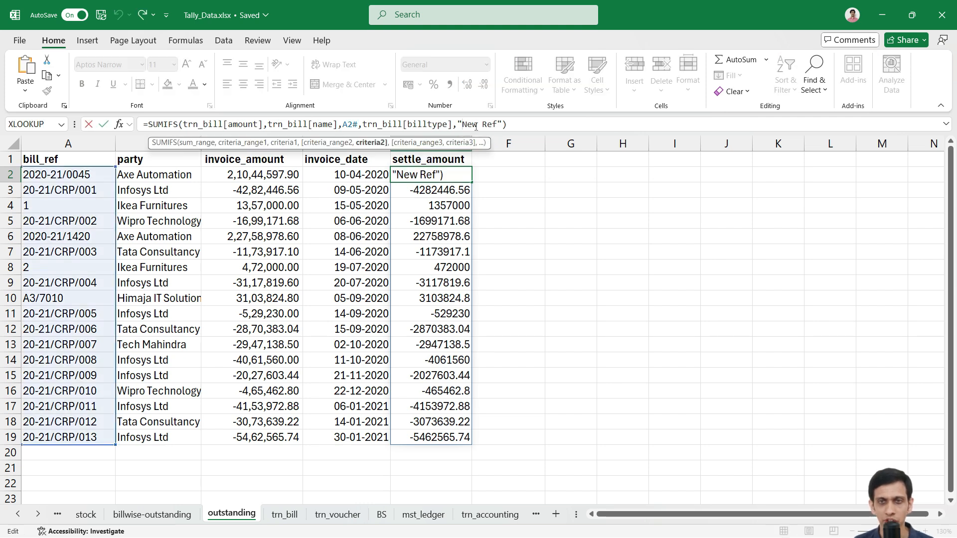
pyautogui.doubleClick(469, 125)
pyautogui.press('Delete')
pyautogui.write('Agst')
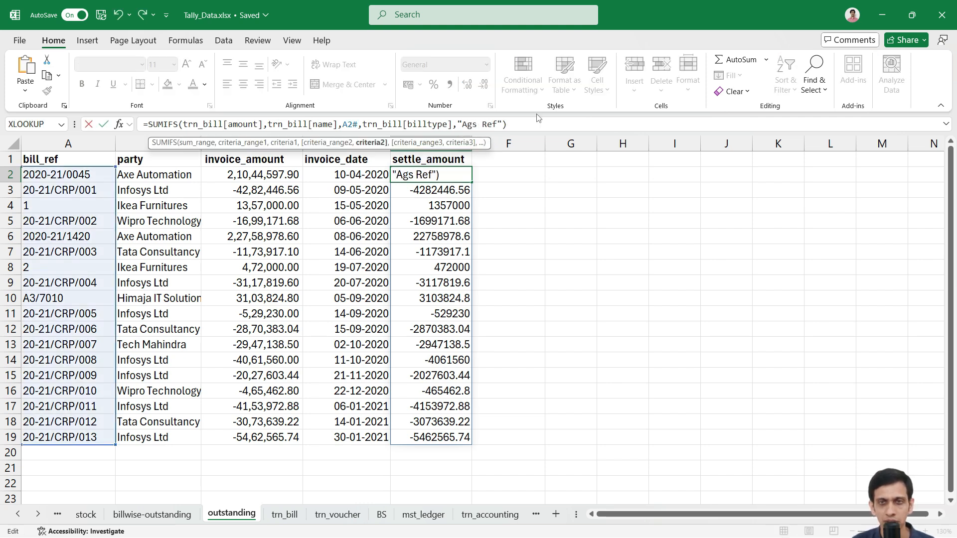
pyautogui.press('Return')
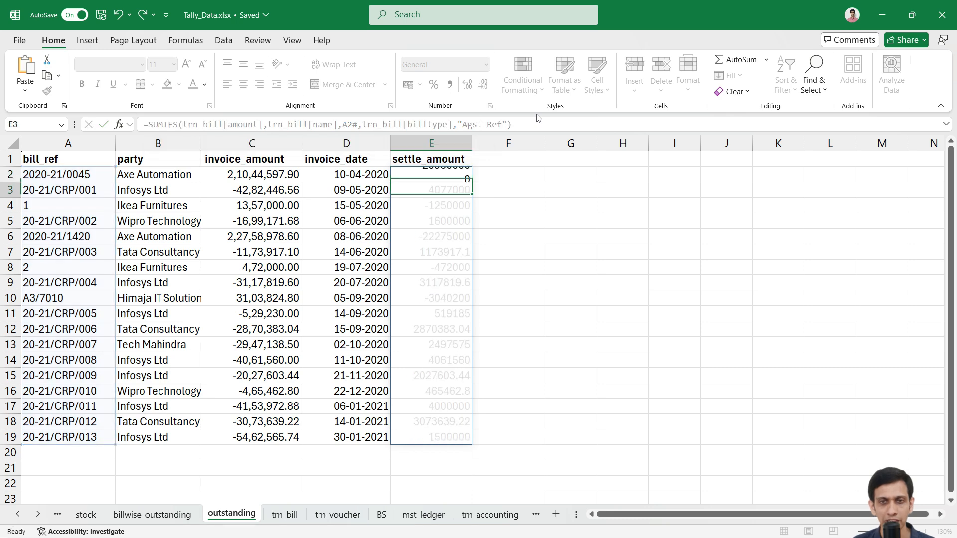
# - Format the settle_amount column with the comma number style and widen it to fit the amounts
pyautogui.click(448, 140)
pyautogui.click(449, 84)
pyautogui.click(458, 204)
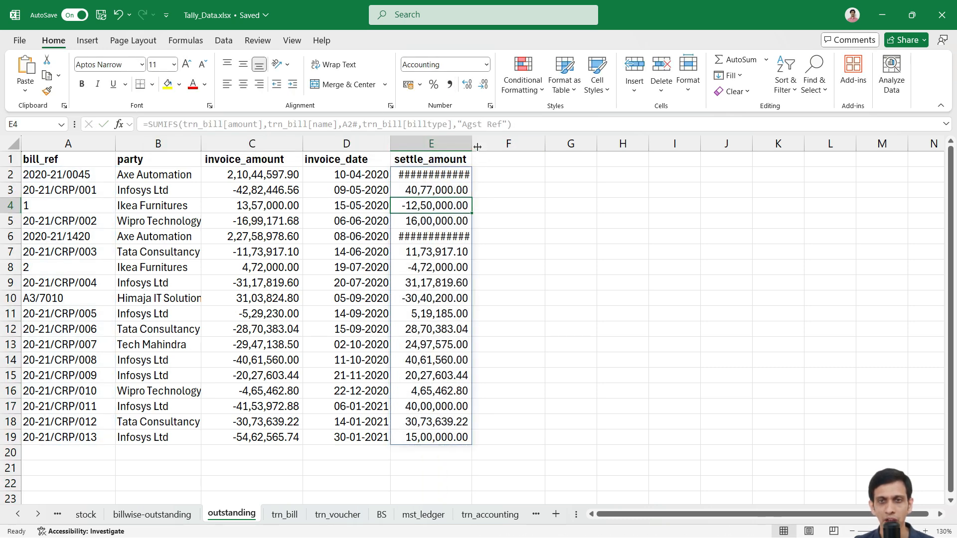
pyautogui.moveTo(478, 147); pyautogui.dragTo(483, 146)
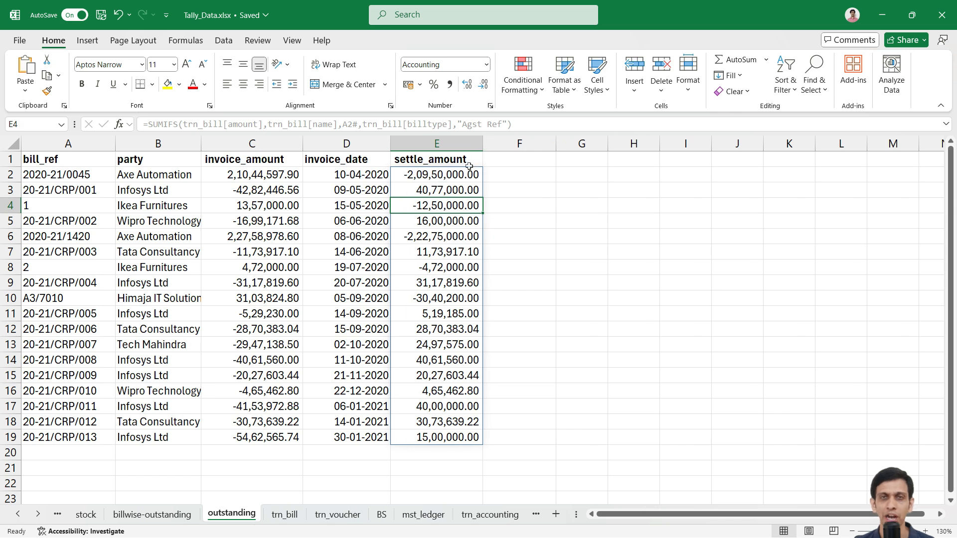
# - Add the header settle_date in cell F1
pyautogui.click(523, 163)
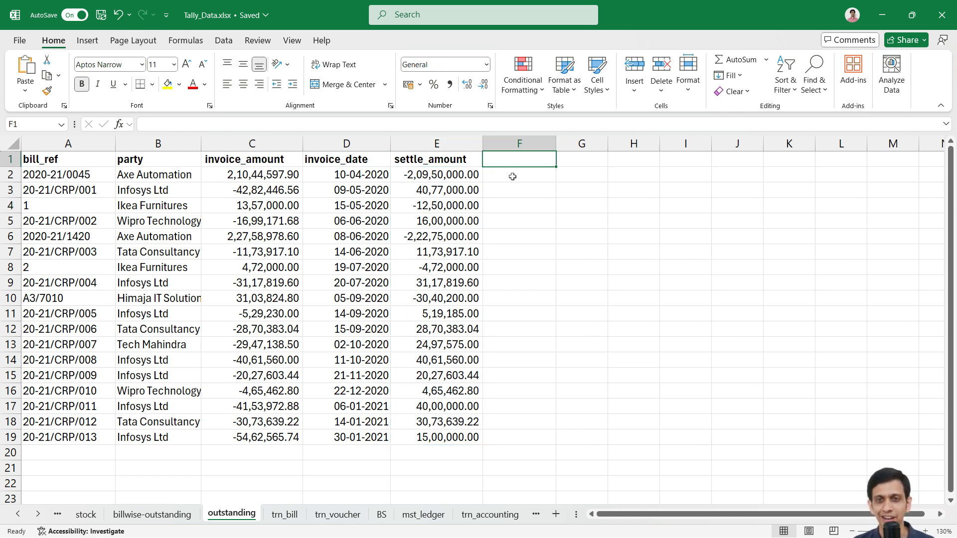
pyautogui.write('s')
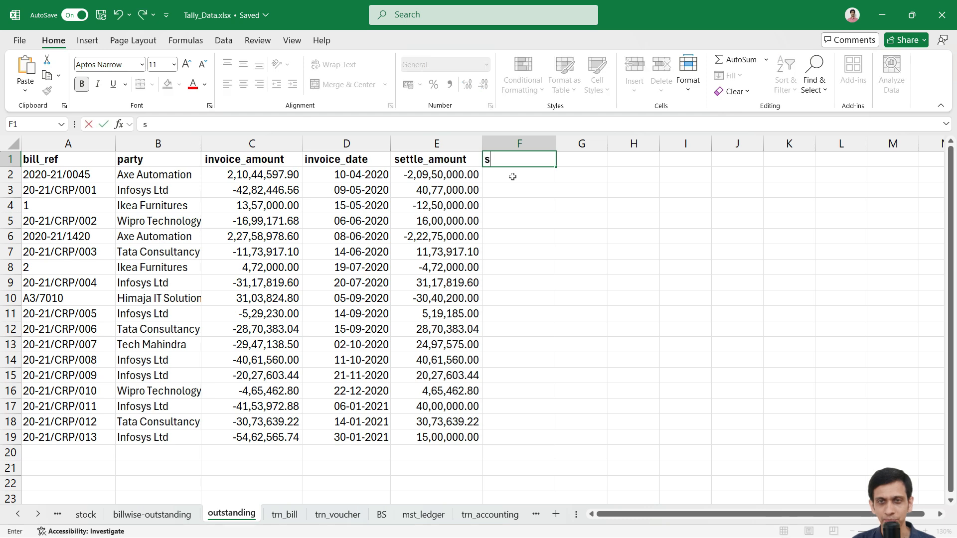
pyautogui.write('ettle_date')
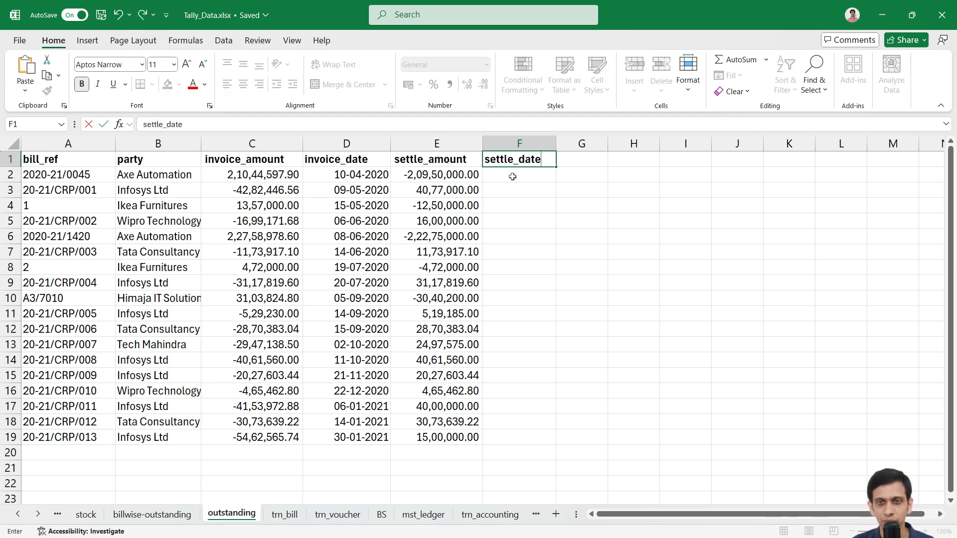
pyautogui.press('Return')
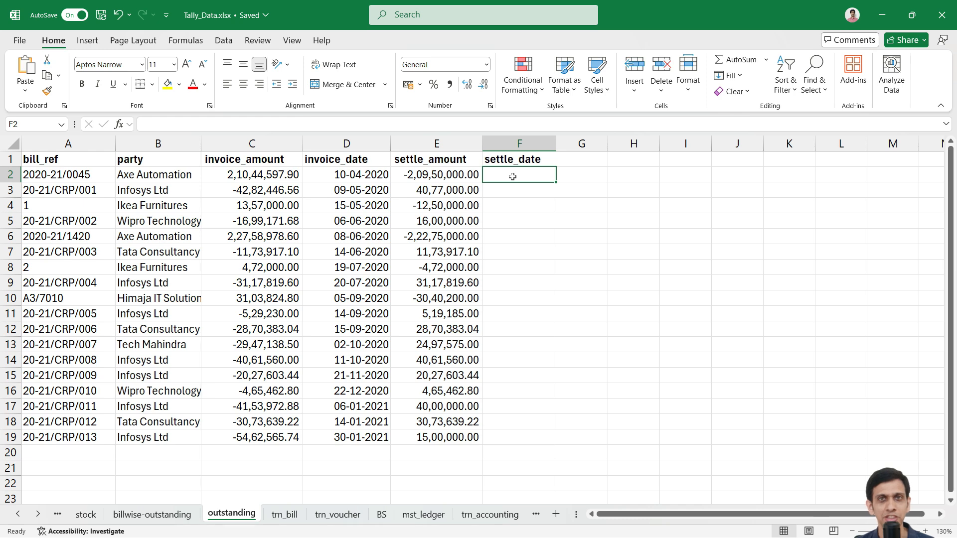
# - Copy the MAXIFS formula text from cell D2 under invoice_date into cell F2 under settle_date
pyautogui.press('Left')
pyautogui.press('Left')
pyautogui.press('Left')
pyautogui.press('Right')
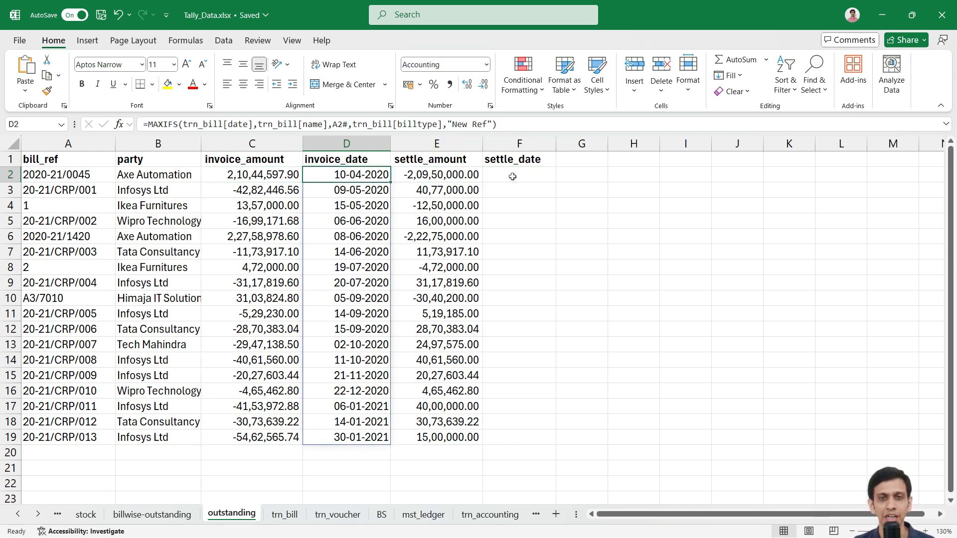
pyautogui.press('F2')
pyautogui.hotkey('ctrl', 'a')
pyautogui.hotkey('ctrl', 'c')
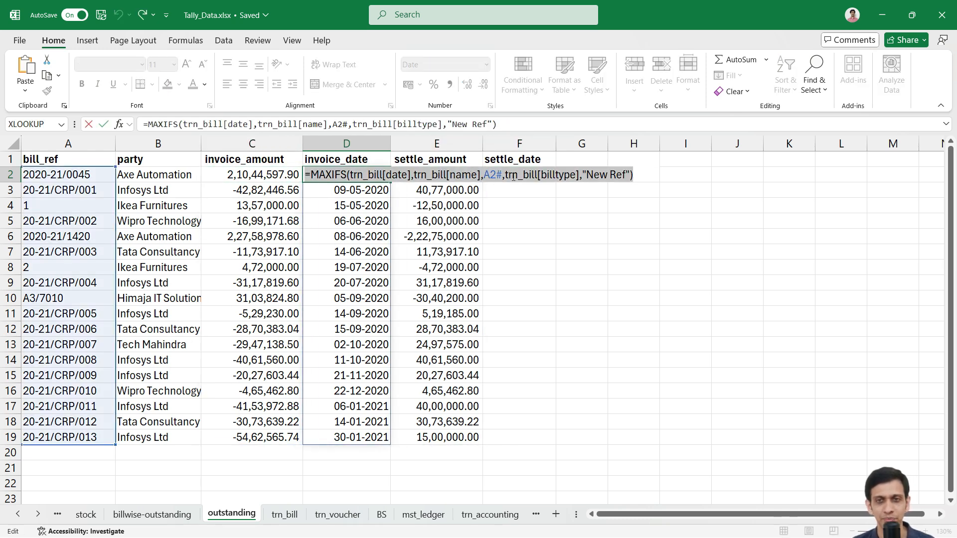
pyautogui.press('Escape')
pyautogui.press('Right')
pyautogui.press('Right')
pyautogui.press('F2')
pyautogui.hotkey('ctrl', 'v')
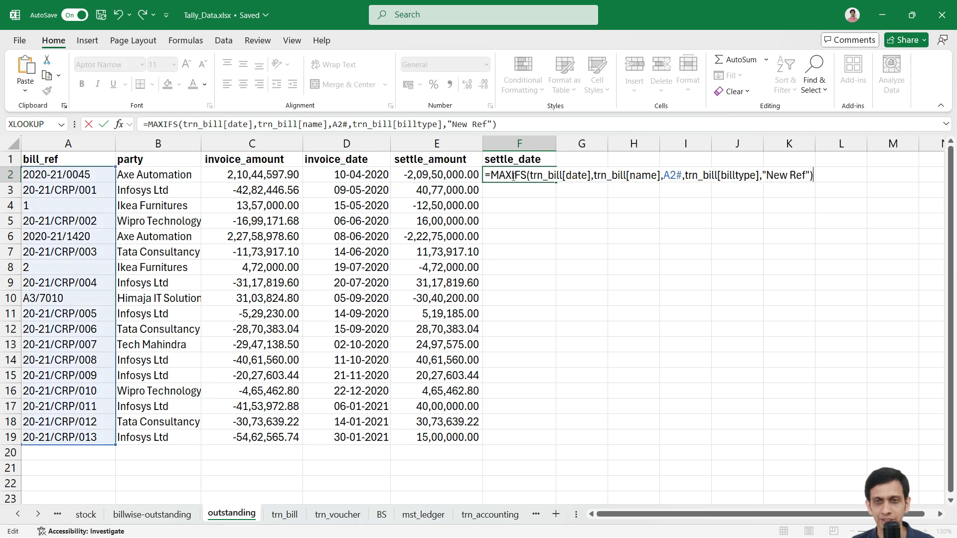
pyautogui.press('Return')
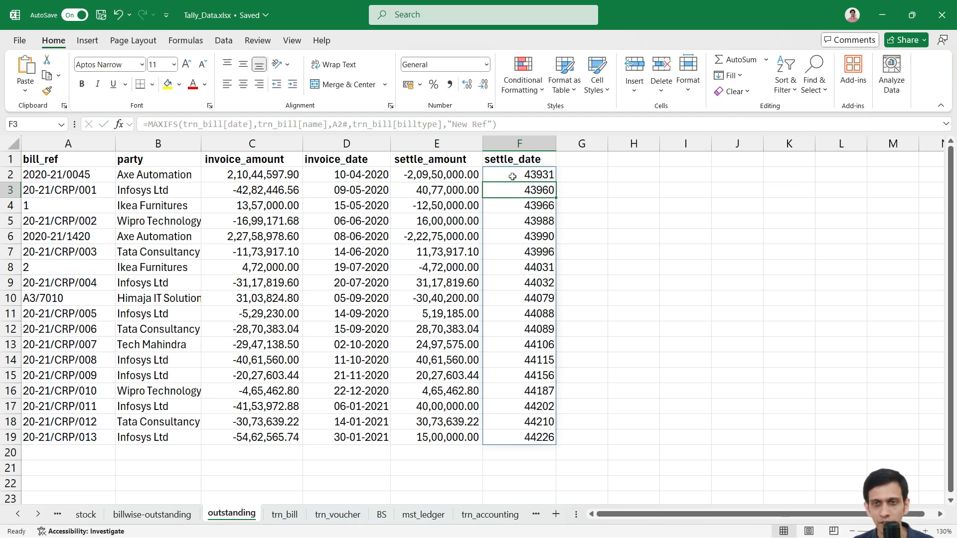
# - Change the billtype criterion in the F2 MAXIFS formula to "Agst Ref"
pyautogui.press('Up')
pyautogui.press('F2')
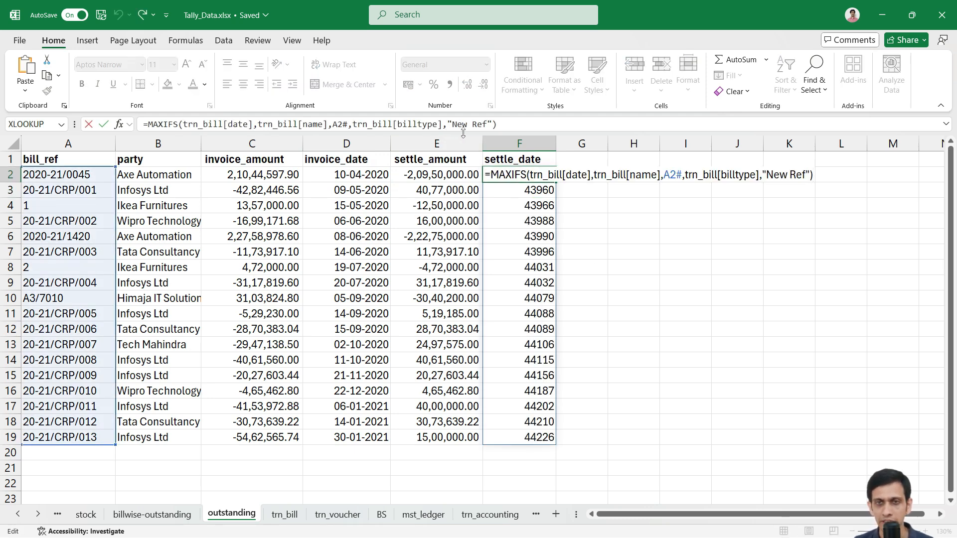
pyautogui.press('Left')
pyautogui.press('Left')
pyautogui.press('Left')
pyautogui.press('Left')
pyautogui.press('Left')
pyautogui.press('Left')
pyautogui.press('BackSpace')
pyautogui.press('BackSpace')
pyautogui.press('BackSpace')
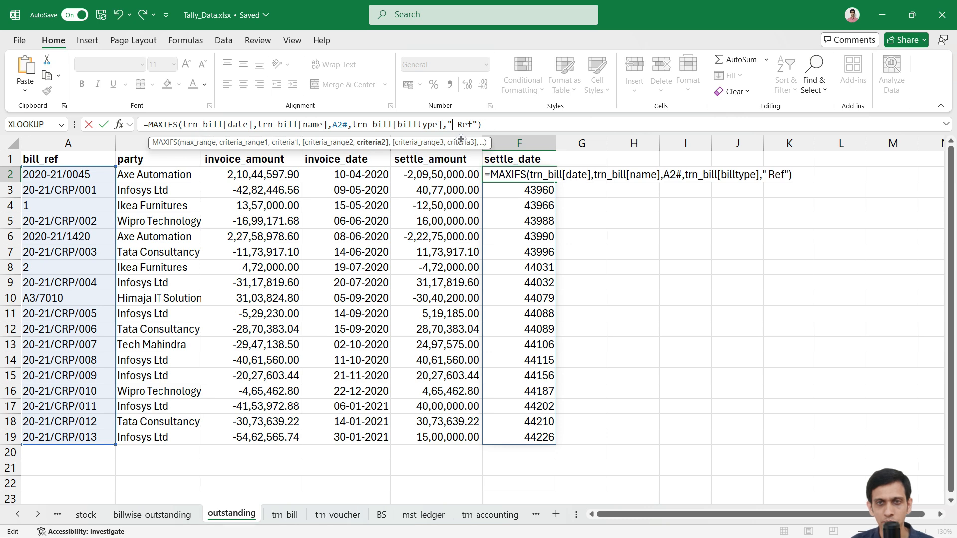
pyautogui.write('Agst')
pyautogui.press('Return')
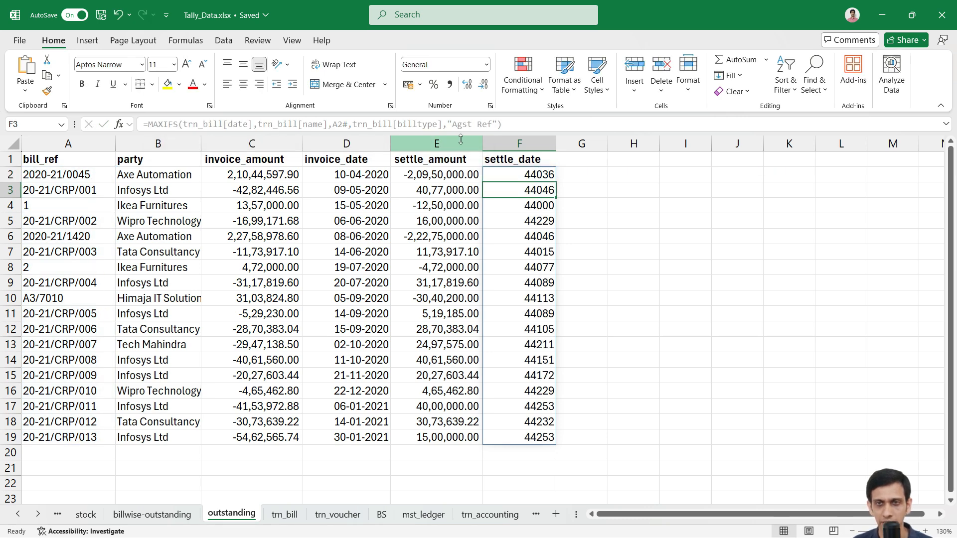
# - Format the settle_date column as short dates
pyautogui.click(519, 143)
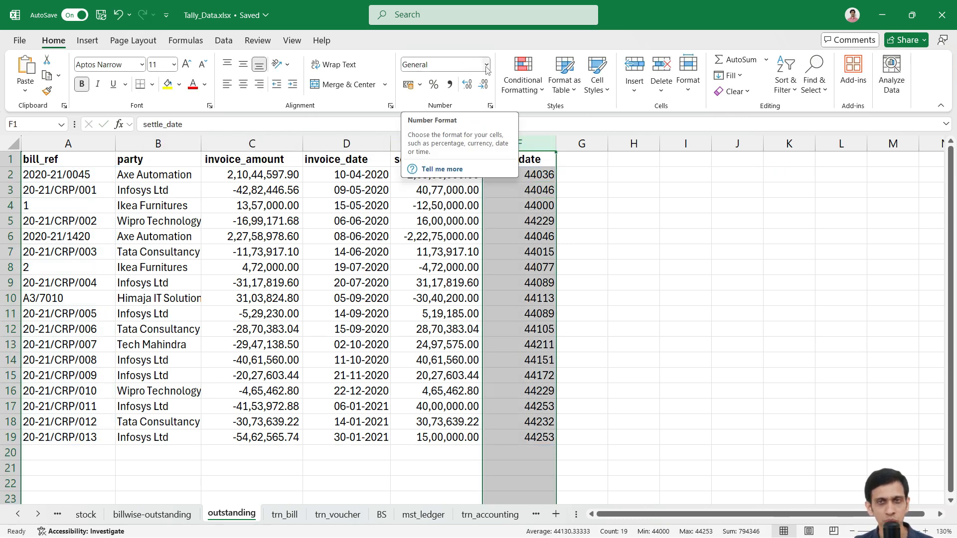
pyautogui.click(486, 65)
pyautogui.click(465, 208)
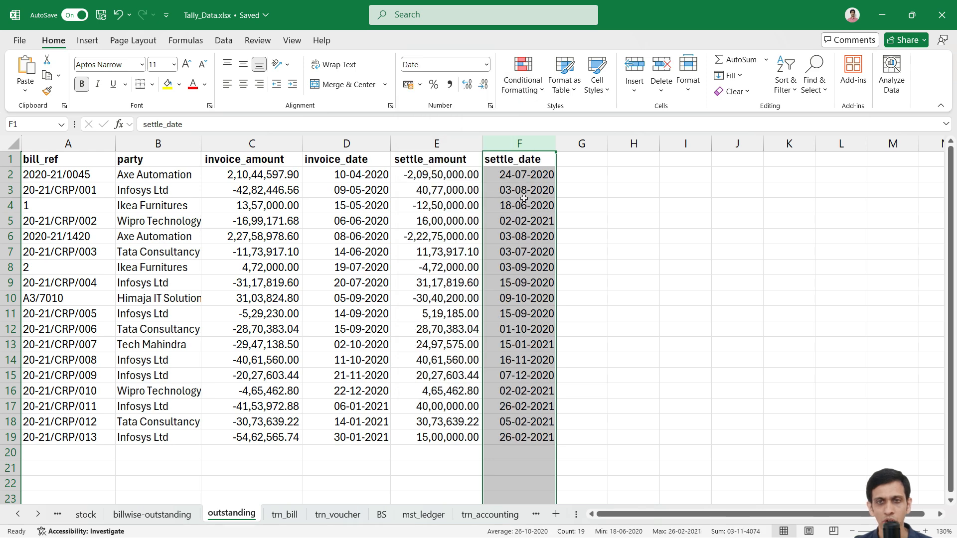
pyautogui.click(524, 195)
# - Add the header outstanding_amt in cell G1
pyautogui.click(584, 162)
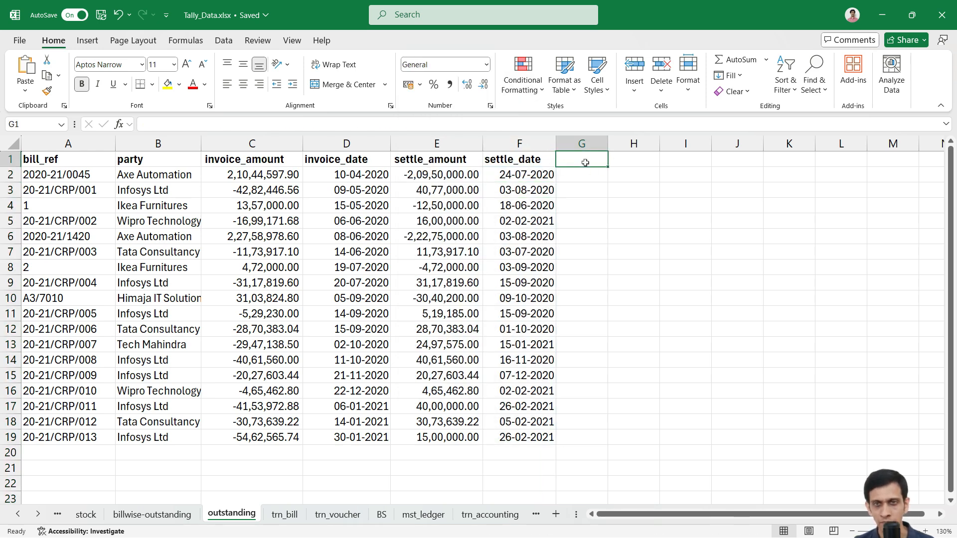
pyautogui.write('outstq')
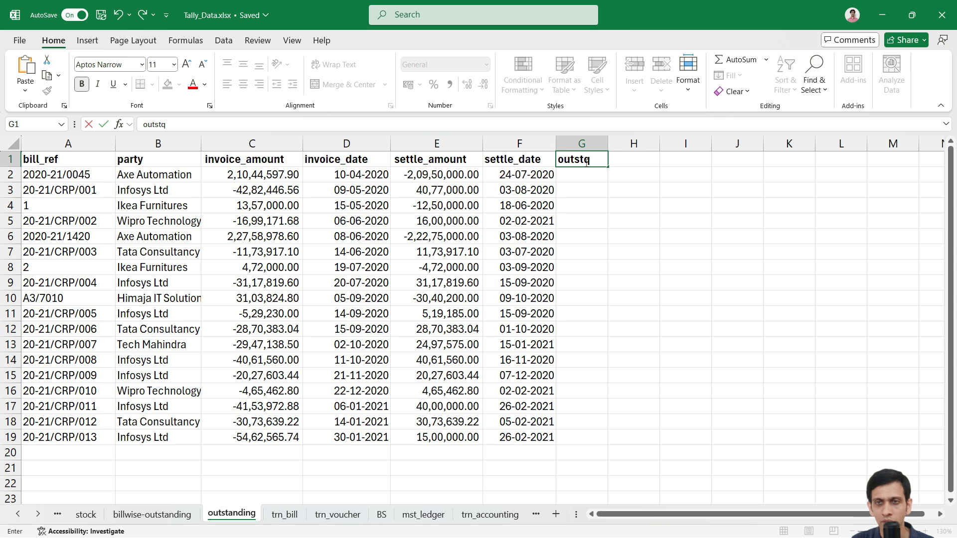
pyautogui.press('BackSpace')
pyautogui.write('ad')
pyautogui.press('BackSpace')
pyautogui.write('nding')
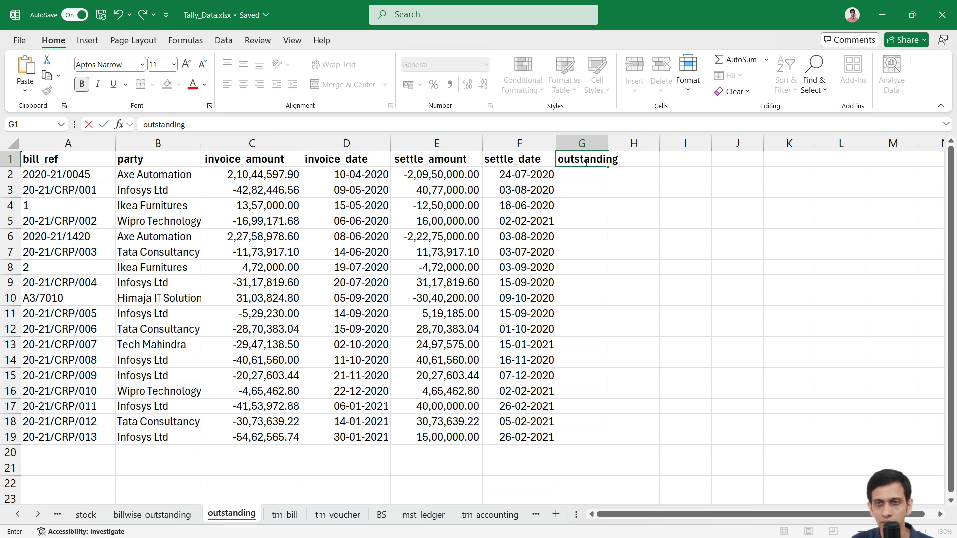
pyautogui.write('_amt')
pyautogui.press('Return')
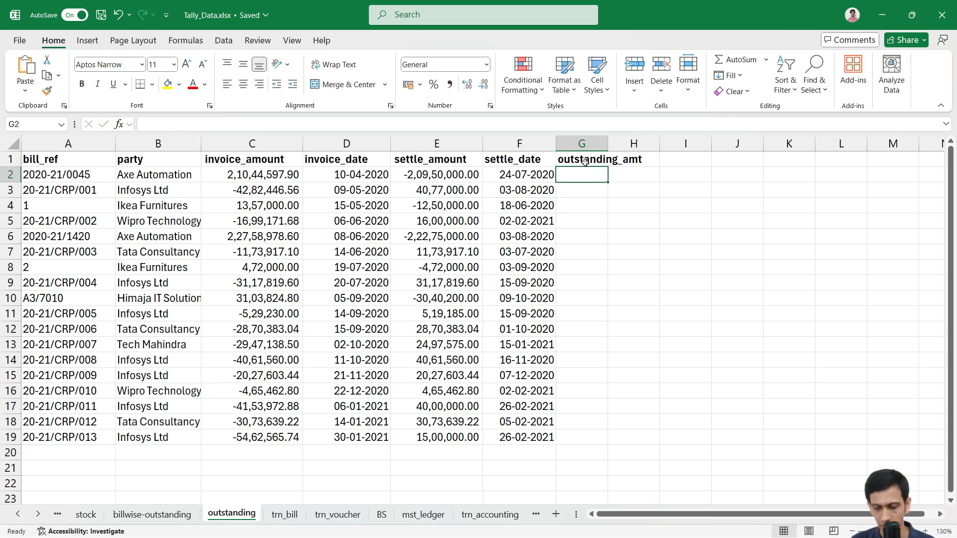
# - Enter the formula =C2+E2 in cell G2 to add the invoice amount and the settled amount
pyautogui.write('=')
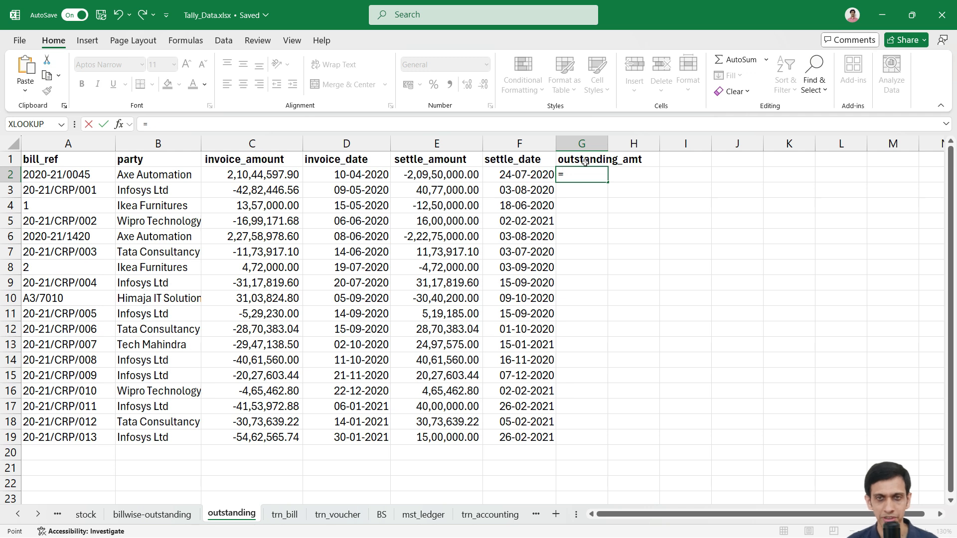
pyautogui.press('Left')
pyautogui.press('Left')
pyautogui.press('Left')
pyautogui.press('Left')
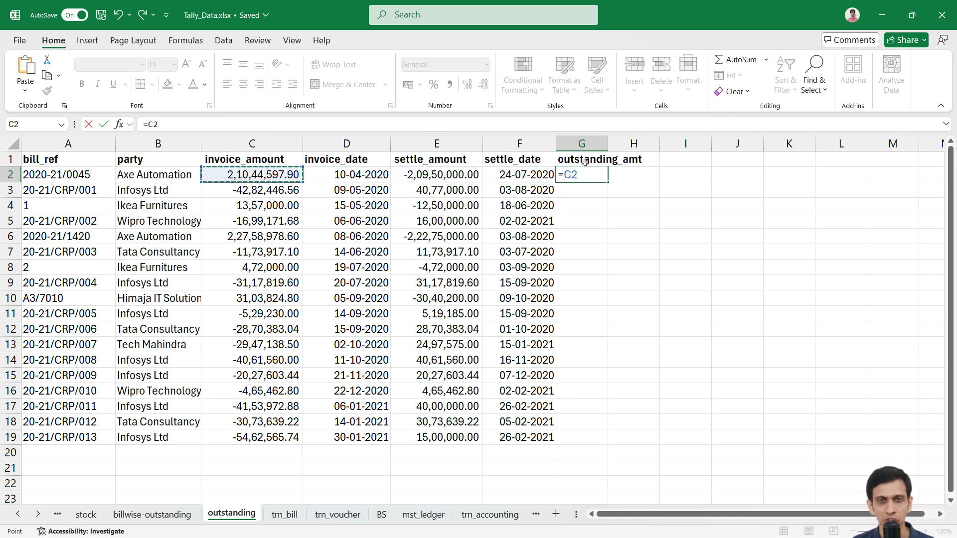
pyautogui.press('Left')
pyautogui.press('Right')
pyautogui.write('+')
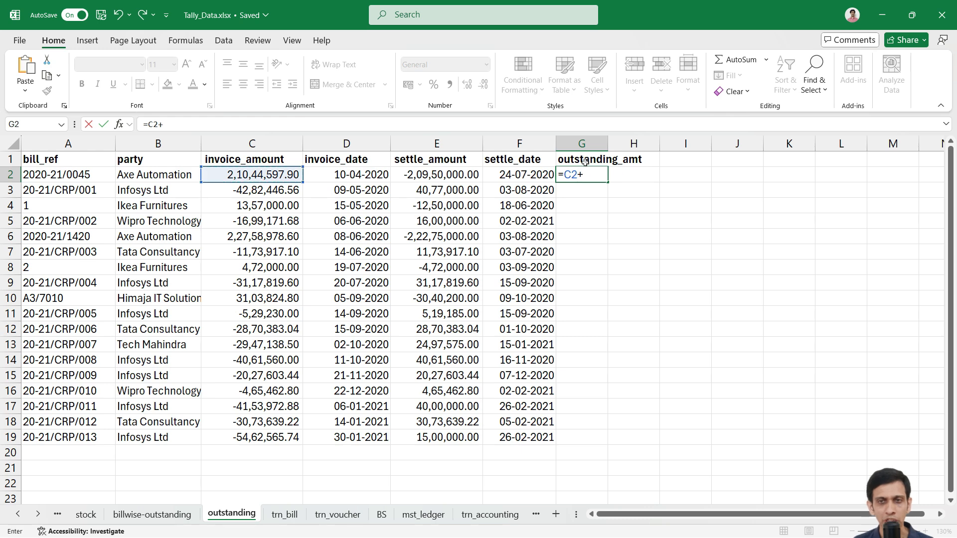
pyautogui.press('Left')
pyautogui.press('Left')
pyautogui.press('Return')
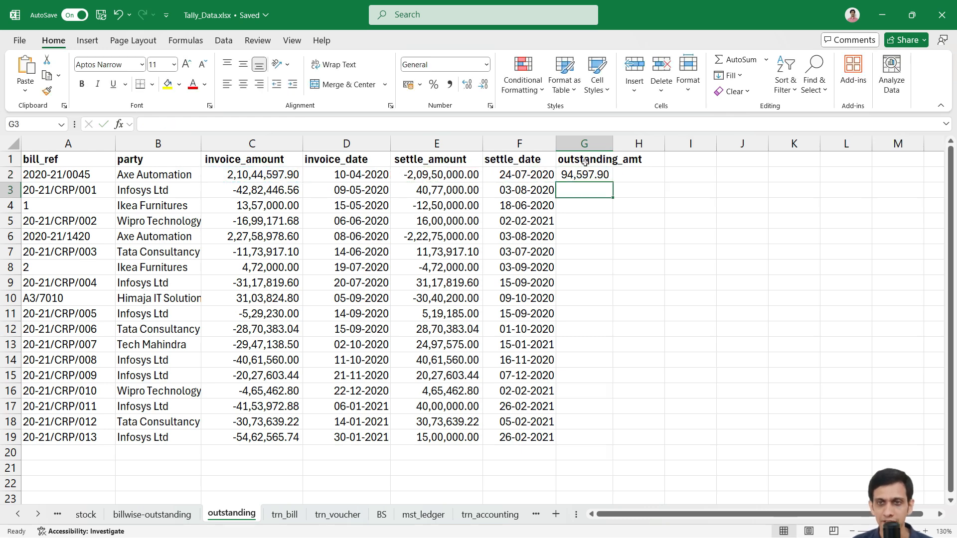
# - Widen the outstanding_amt column slightly and apply the comma number style to it
pyautogui.moveTo(613, 144); pyautogui.dragTo(624, 144)
pyautogui.click(590, 144)
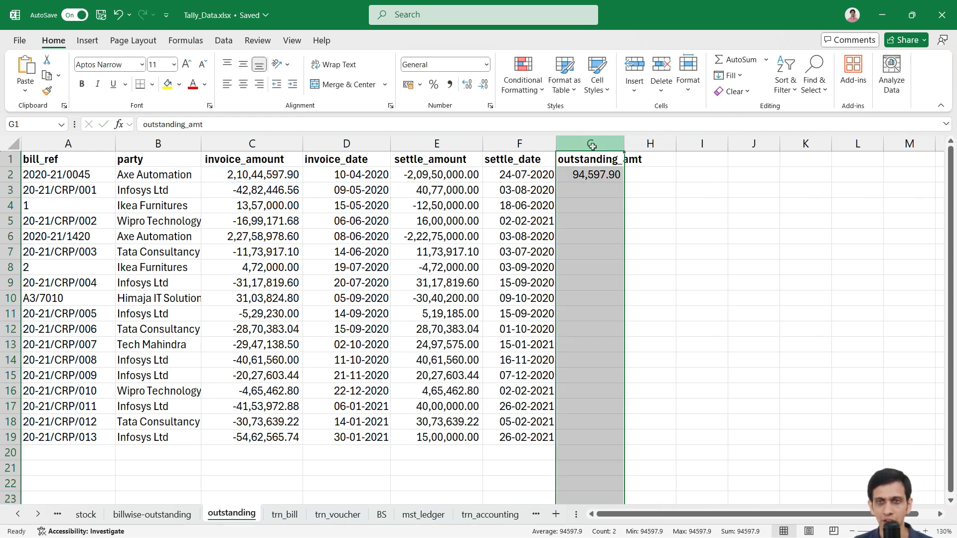
pyautogui.click(449, 84)
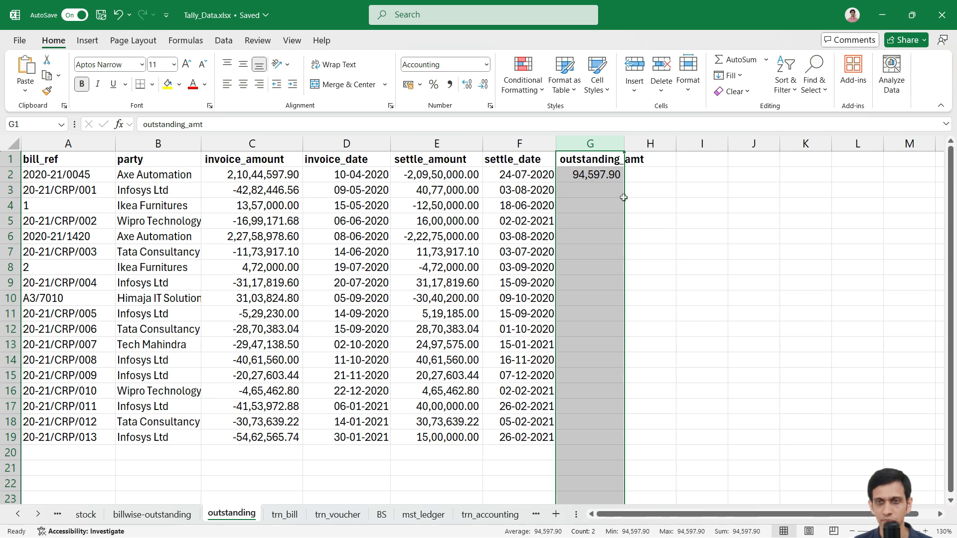
pyautogui.click(612, 176)
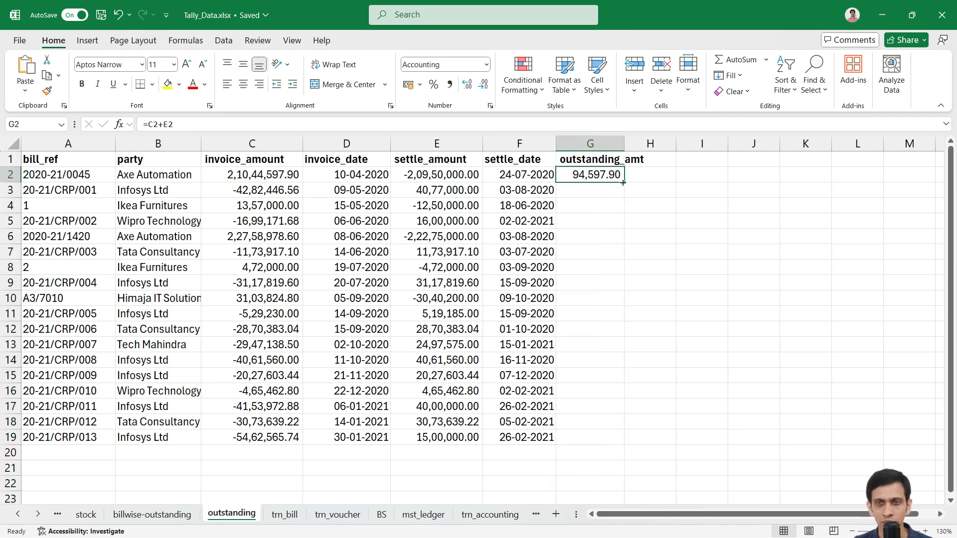
pyautogui.hotkey('ctrl', 'z')
pyautogui.hotkey('ctrl', 'z')
pyautogui.hotkey('ctrl', 'z')
pyautogui.hotkey('ctrl', 'y')
pyautogui.hotkey('ctrl', 'y')
# - Change the G2 formula to =C2#+E2# so it spills over all bills
pyautogui.press('F2')
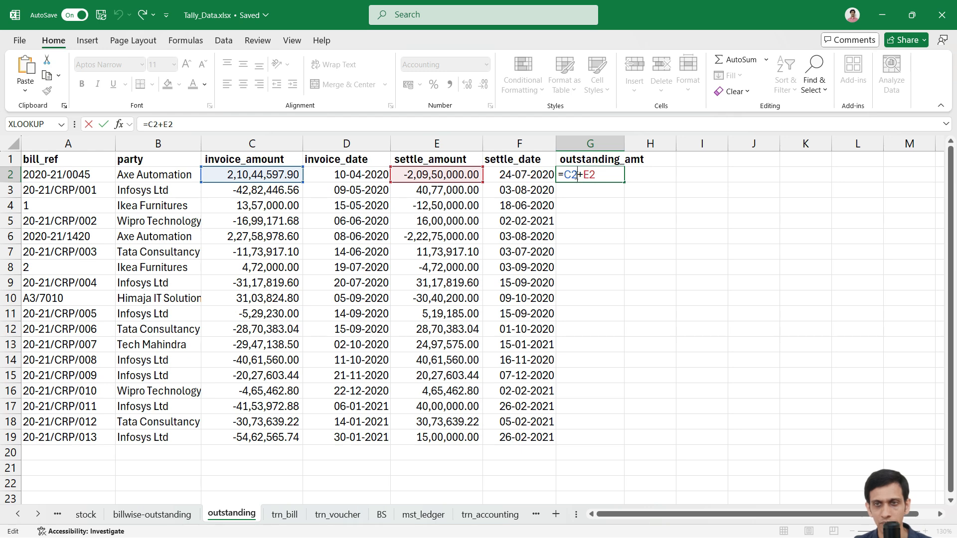
pyautogui.write('#+E2')
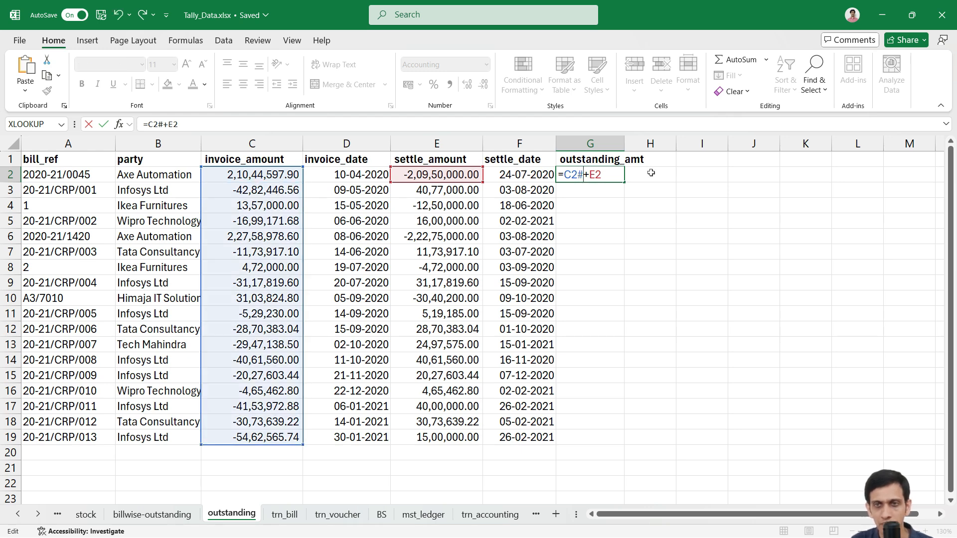
pyautogui.write('#')
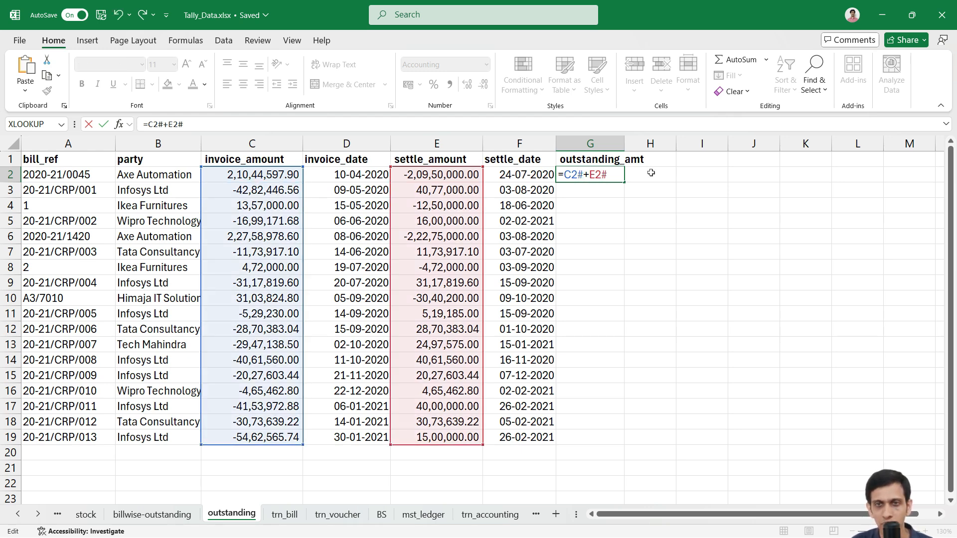
pyautogui.press('Return')
pyautogui.press('Up')
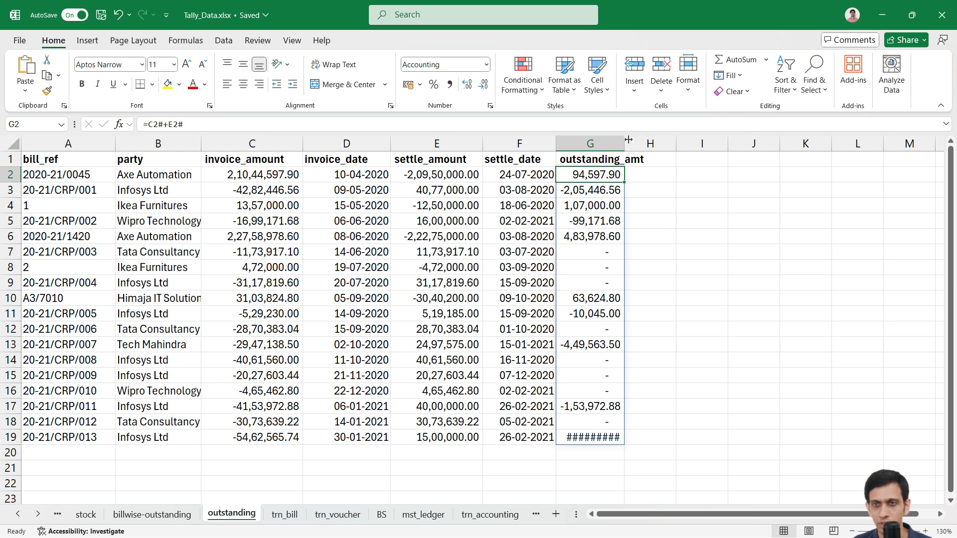
# - Widen the outstanding_amt column until its header and all amounts fit
pyautogui.moveTo(624, 143); pyautogui.dragTo(646, 143)
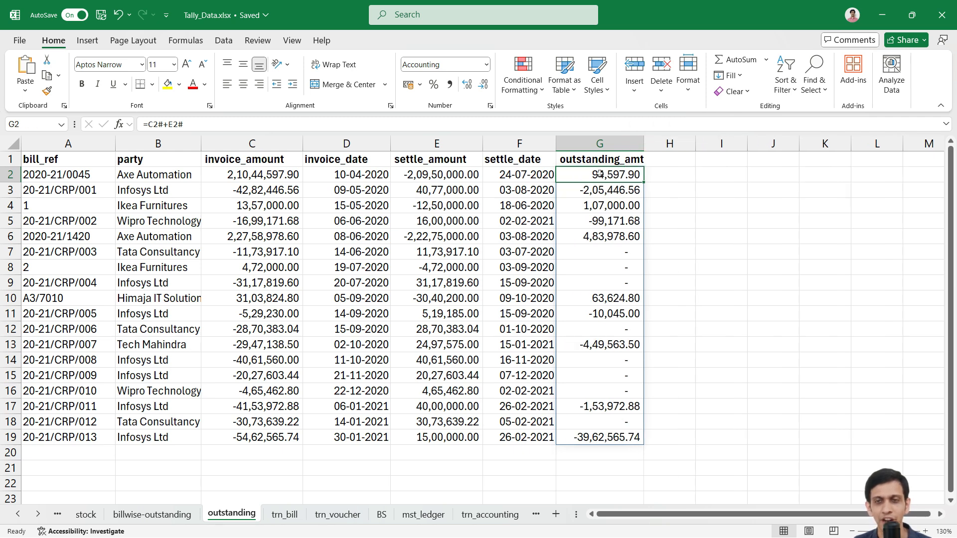
pyautogui.click(602, 144)
pyautogui.click(588, 206)
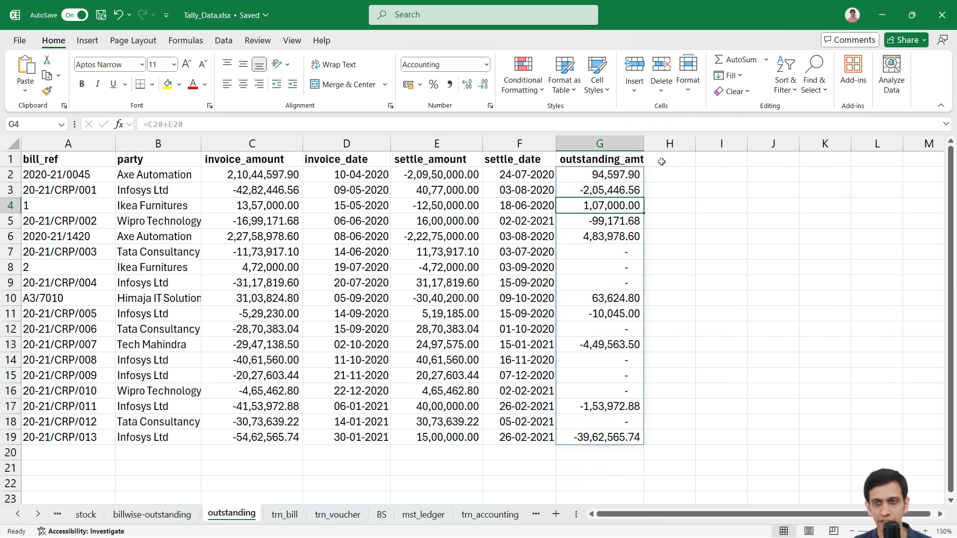
pyautogui.click(662, 161)
pyautogui.moveTo(645, 148); pyautogui.dragTo(664, 154)
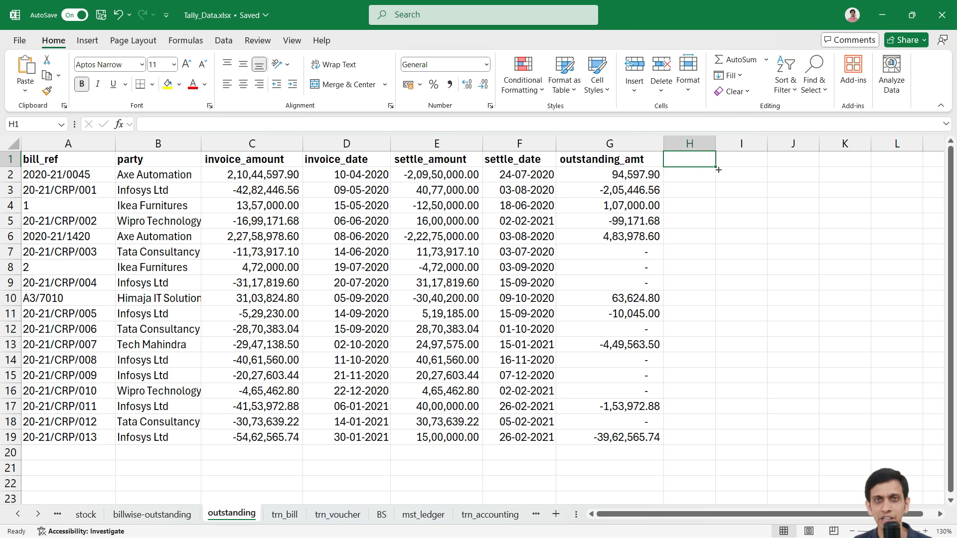
# - Enter the column header oustanding_days in cell H1
pyautogui.write('ousta')
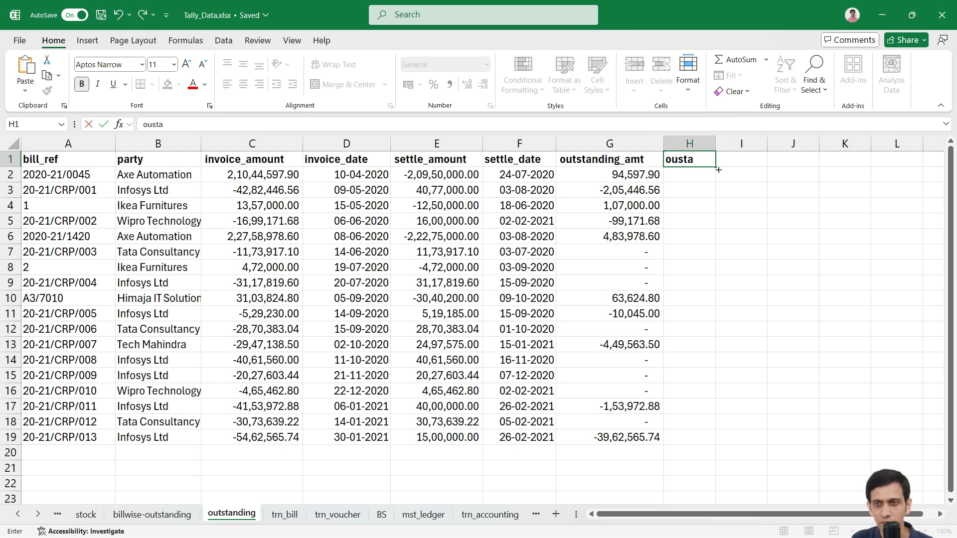
pyautogui.write('a')
pyautogui.press('BackSpace')
pyautogui.write('nding_)')
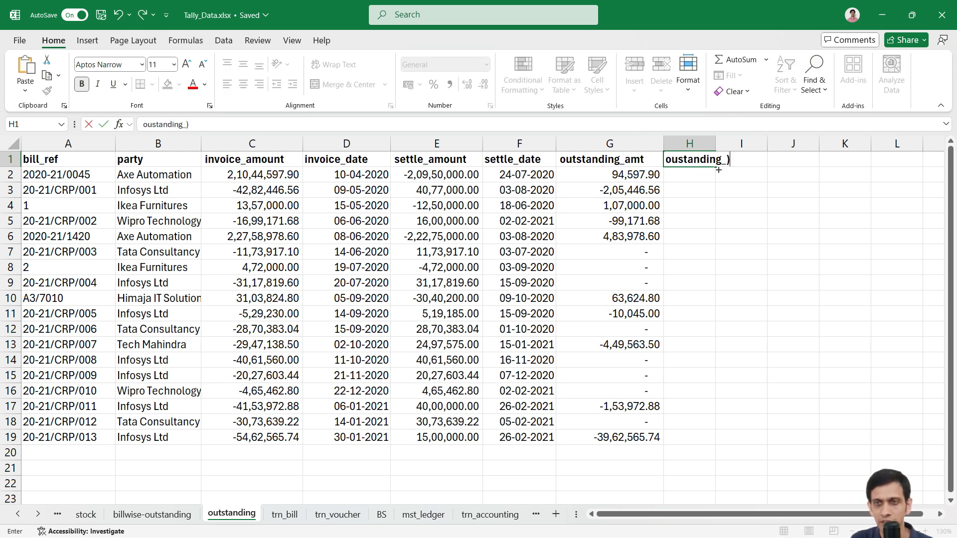
pyautogui.press('BackSpace')
pyautogui.write('days')
pyautogui.press('Return')
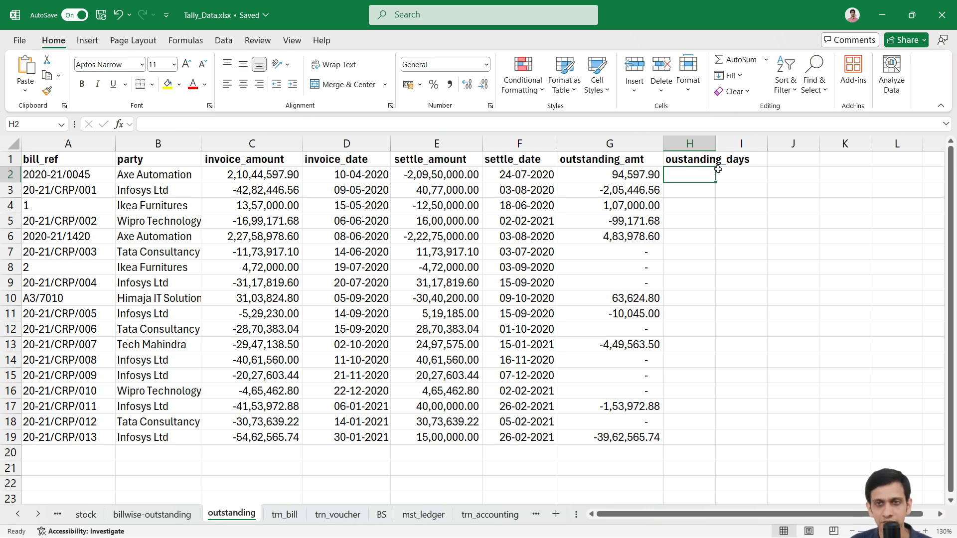
# - Review the settlement and invoice date formulas in row 2, and switch to TallyPrime to examine the overdue days of the Axe Automation bills
pyautogui.press('Left')
pyautogui.press('Left')
pyautogui.press('Left')
pyautogui.press('Left')
pyautogui.press('Left')
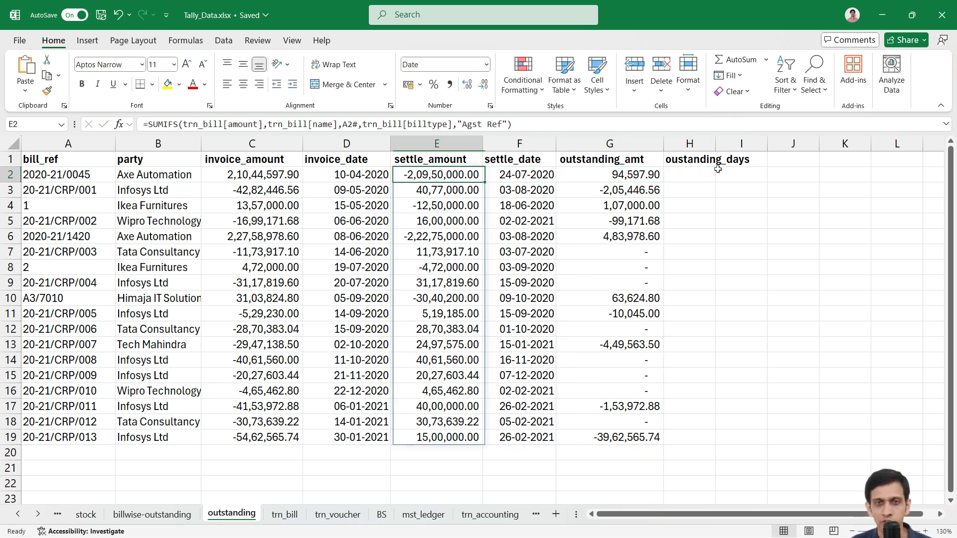
pyautogui.press('Right')
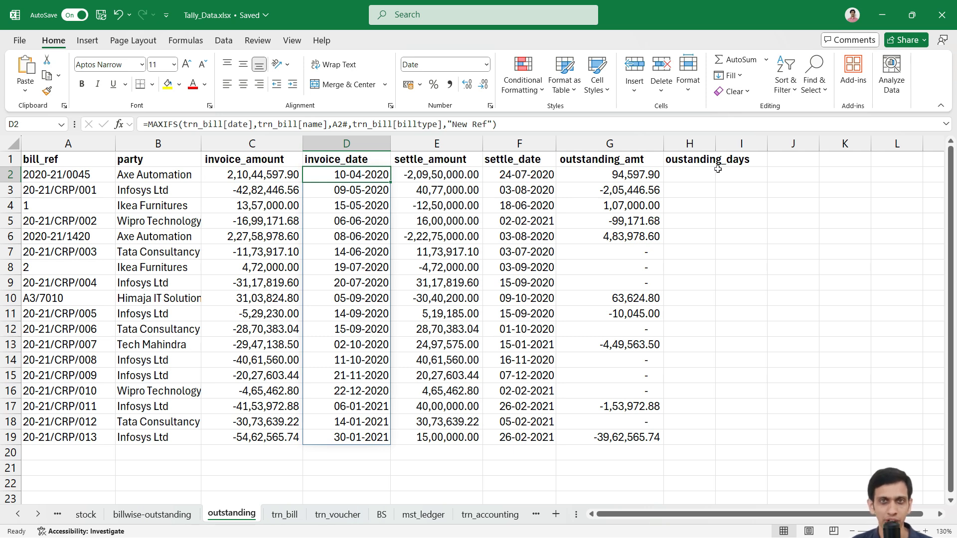
pyautogui.hotkey('alt', 'Tab')
pyautogui.hotkey('alt', 'Tab')
pyautogui.hotkey('alt', 'Tab')
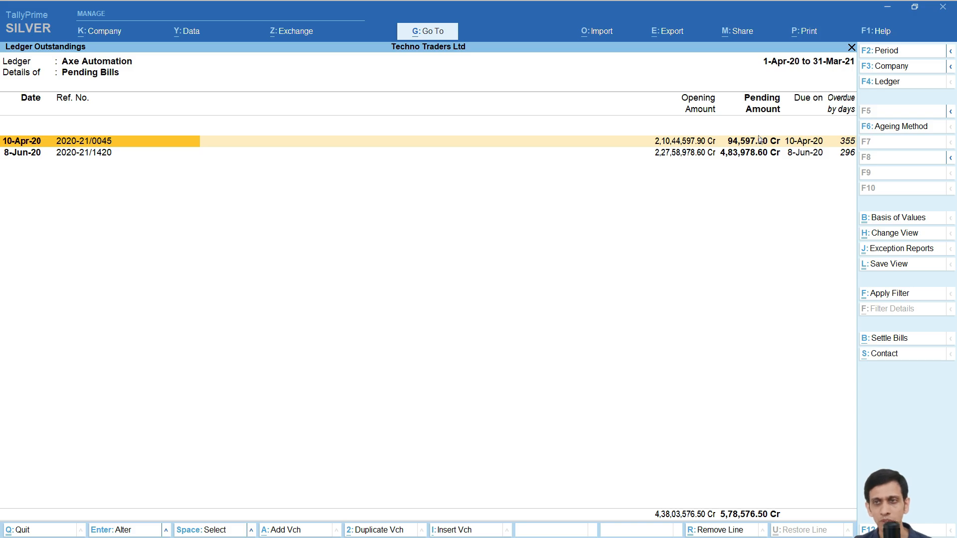
# - Switch back to Excel and enter the formula =DATE(2021,3,31)-D2 in cell H2 to count the days since the invoice date
pyautogui.hotkey('alt', 'Tab')
pyautogui.press('Right')
pyautogui.press('Right')
pyautogui.press('Right')
pyautogui.press('Right')
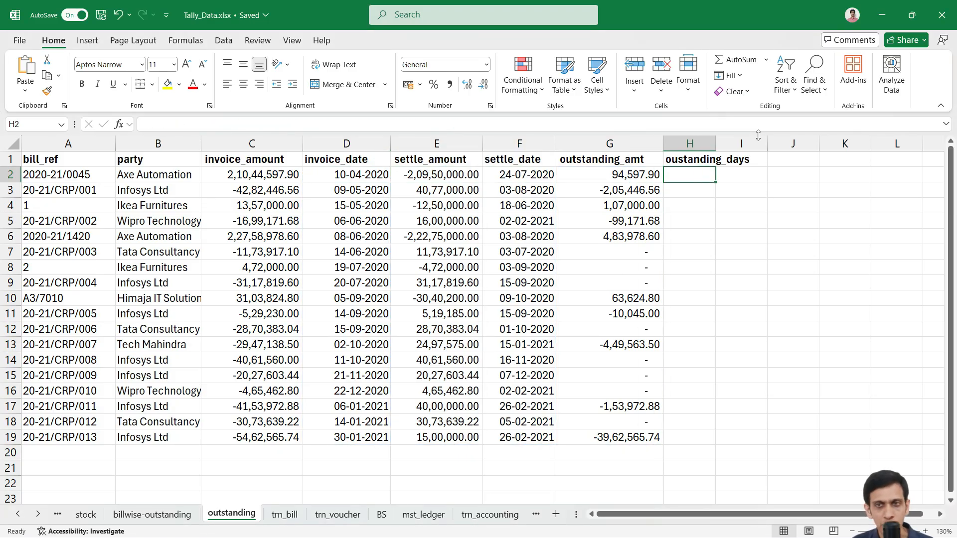
pyautogui.write('=')
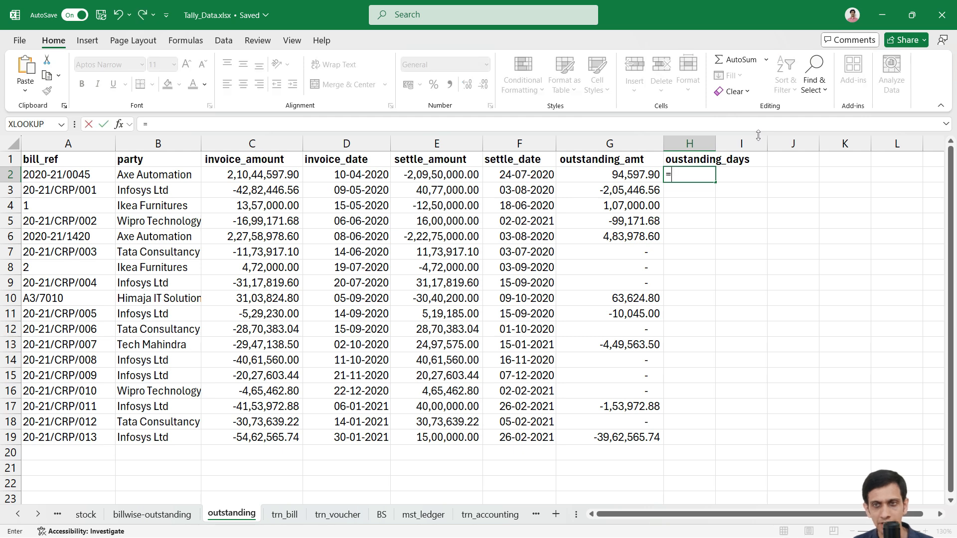
pyautogui.write('date')
pyautogui.press('Tab')
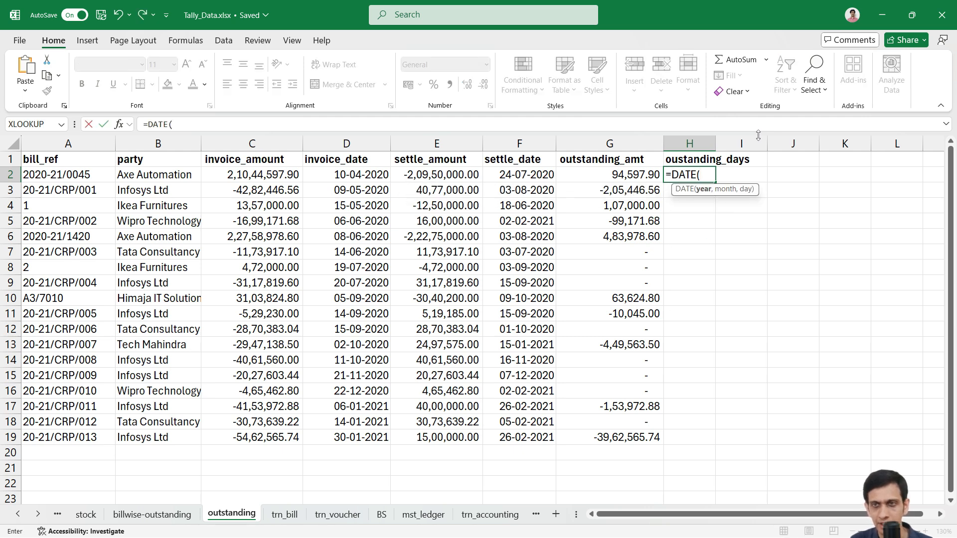
pyautogui.write('2021')
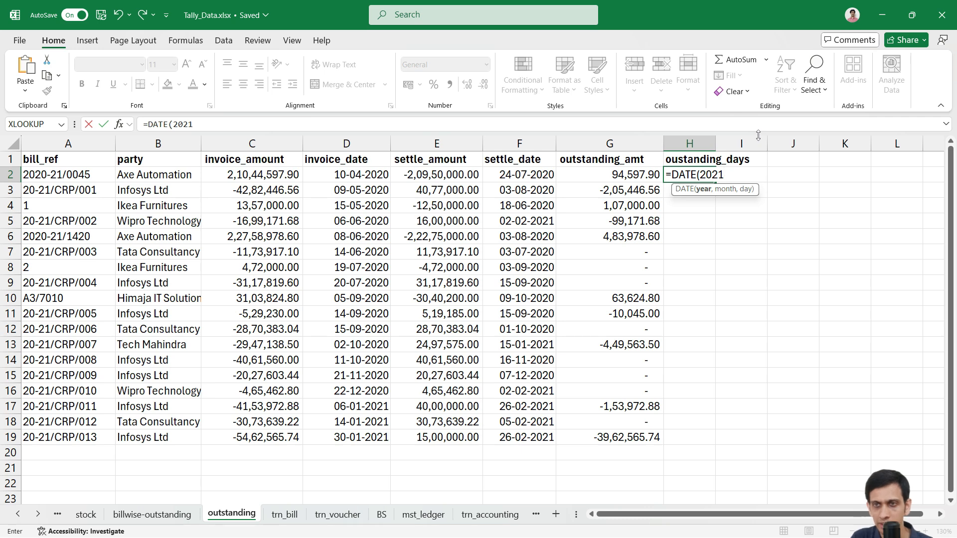
pyautogui.write(',')
pyautogui.write('3')
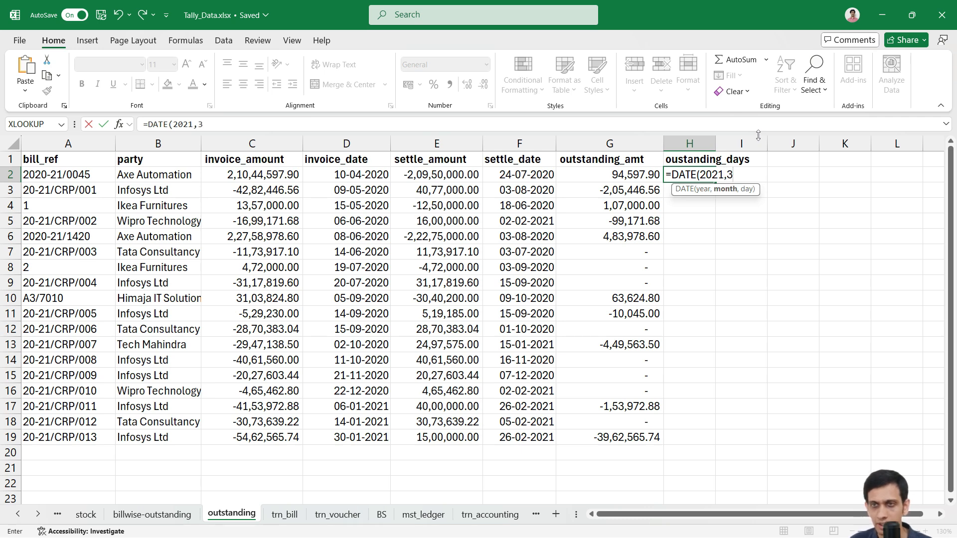
pyautogui.write(',')
pyautogui.write('31')
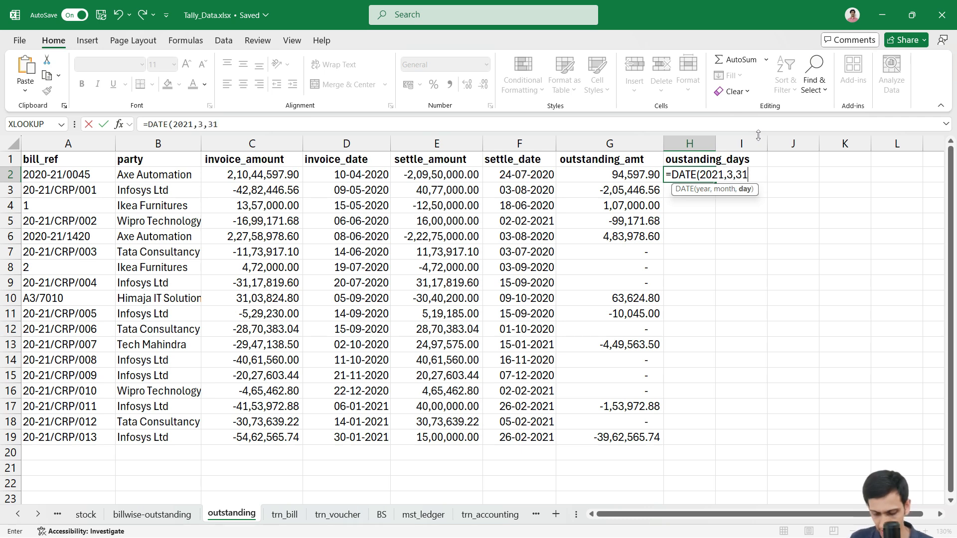
pyautogui.write(')-')
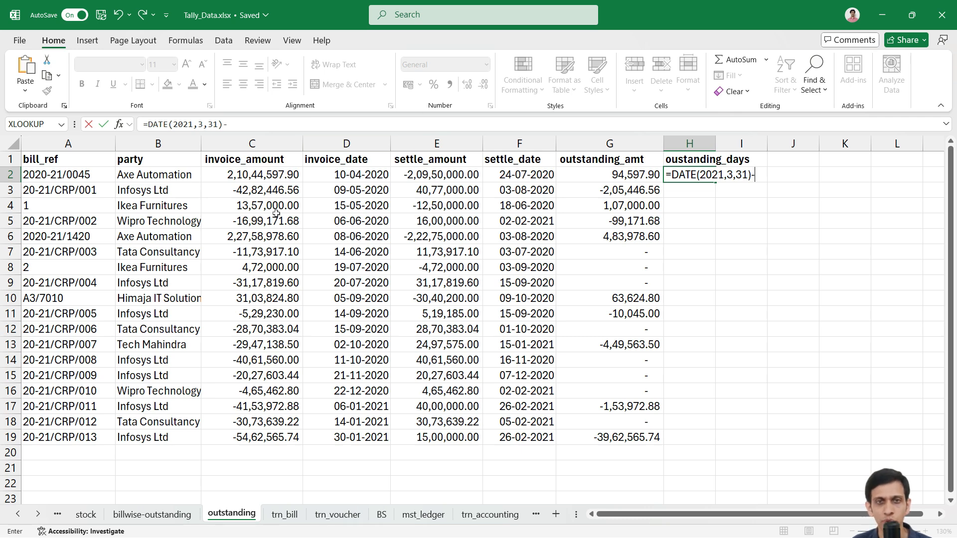
pyautogui.click(349, 175)
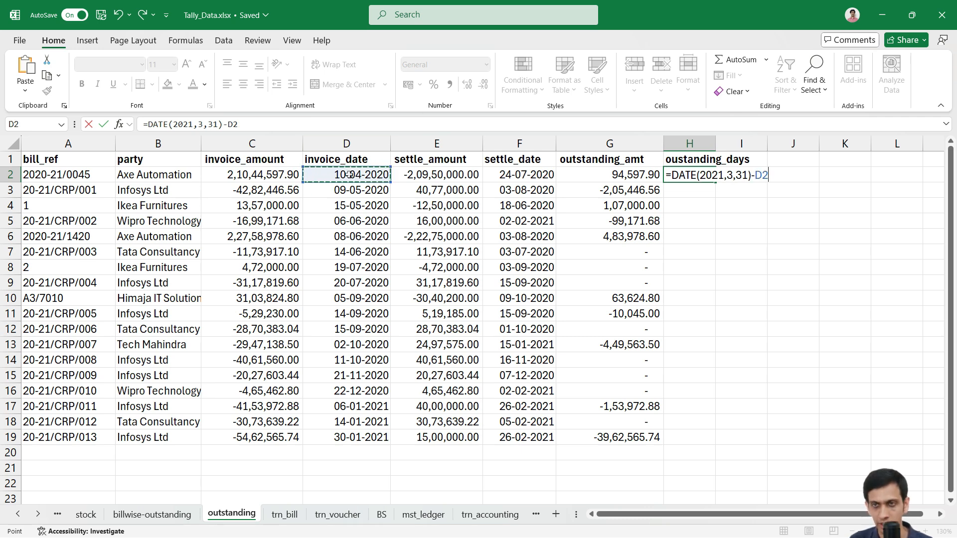
pyautogui.press('Return')
pyautogui.press('Up')
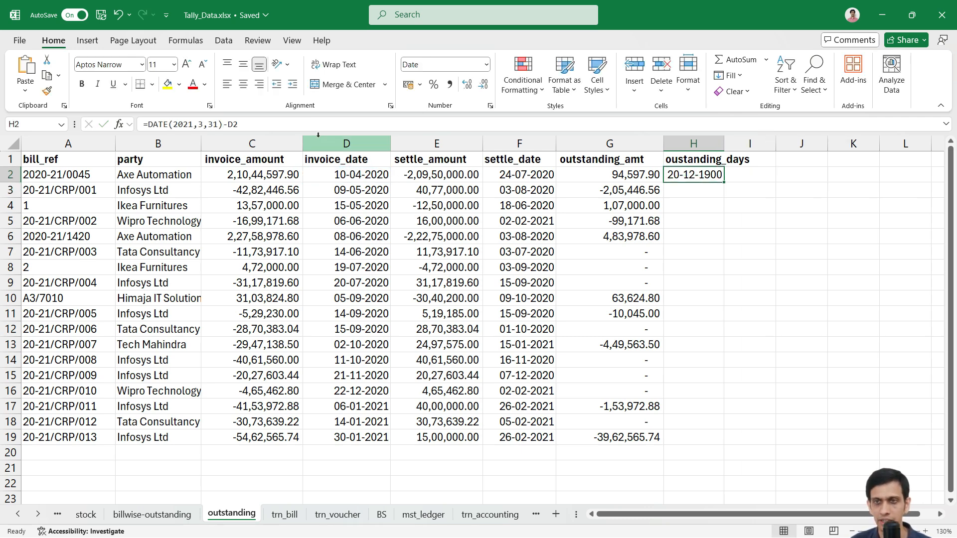
# - Format the oustanding_days column as Number with no decimal places and widen it slightly
pyautogui.click(705, 147)
pyautogui.click(486, 64)
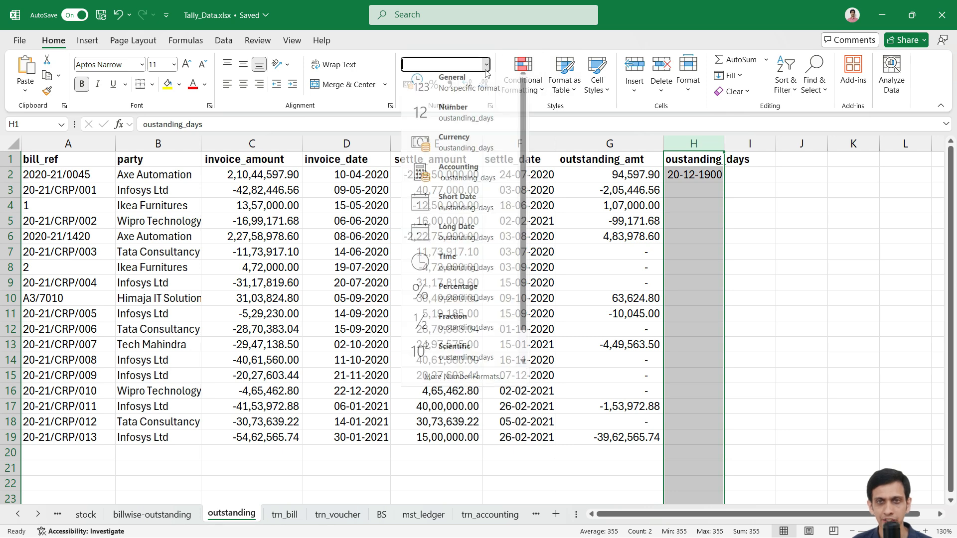
pyautogui.click(455, 119)
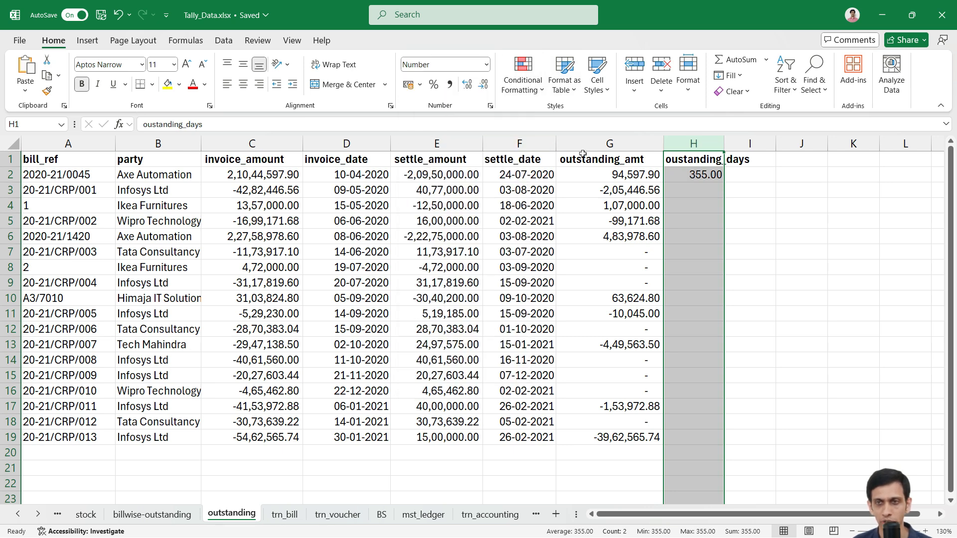
pyautogui.click(469, 86)
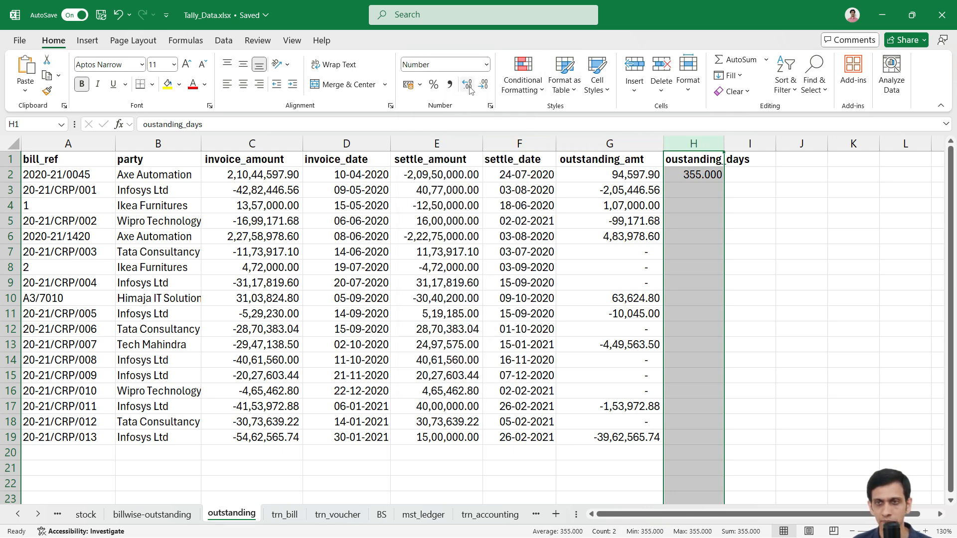
pyautogui.click(481, 86)
pyautogui.click(481, 88)
pyautogui.click(481, 88)
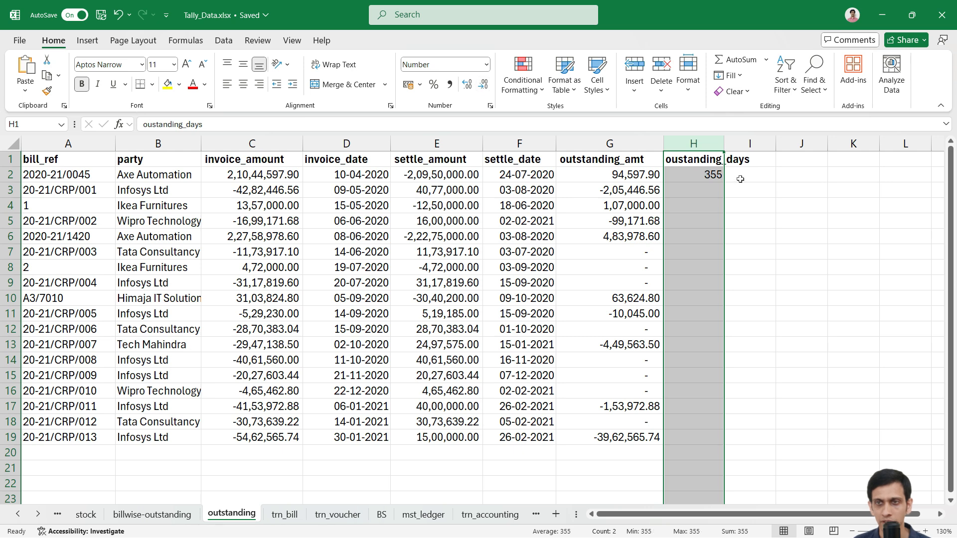
pyautogui.click(711, 188)
pyautogui.moveTo(719, 146); pyautogui.dragTo(729, 146)
# - Change the H2 formula to =DATE(2021,3,31)-D2# so it spills over all bills
pyautogui.click(715, 175)
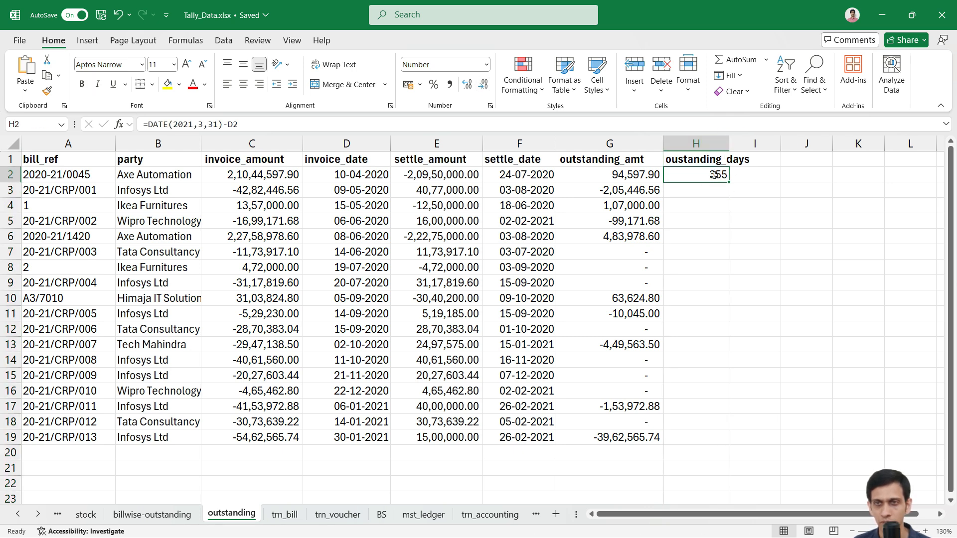
pyautogui.press('F2')
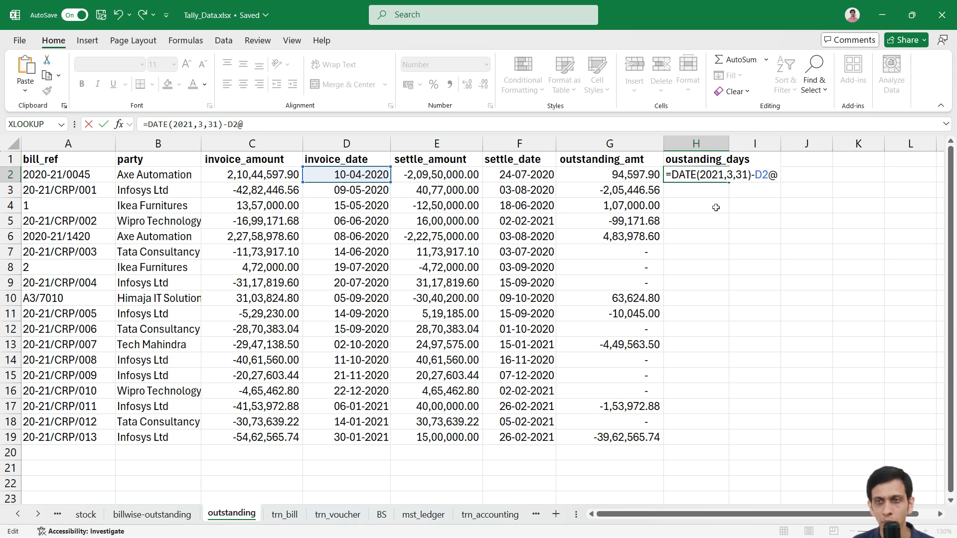
pyautogui.hotkey('ctrl', 'shift', 'Down')
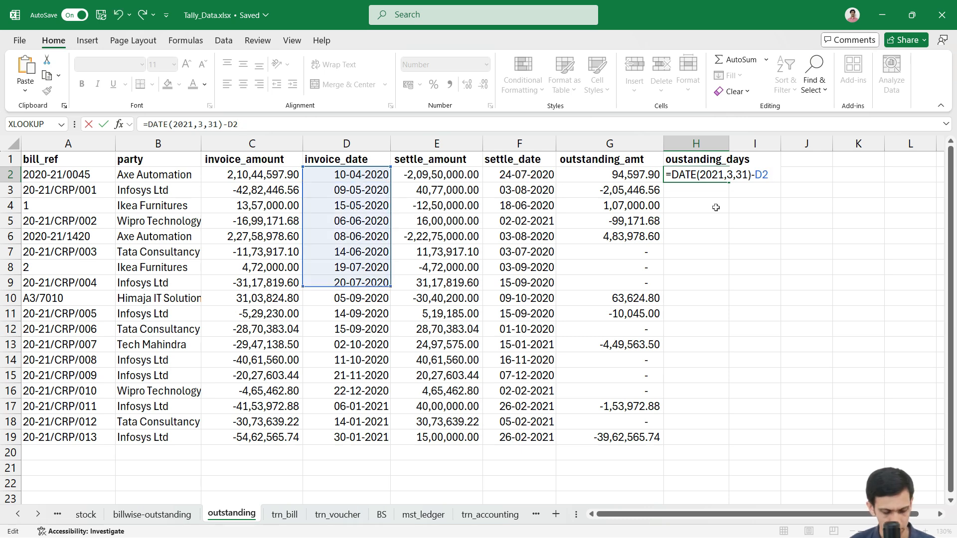
pyautogui.press('Return')
pyautogui.press('Up')
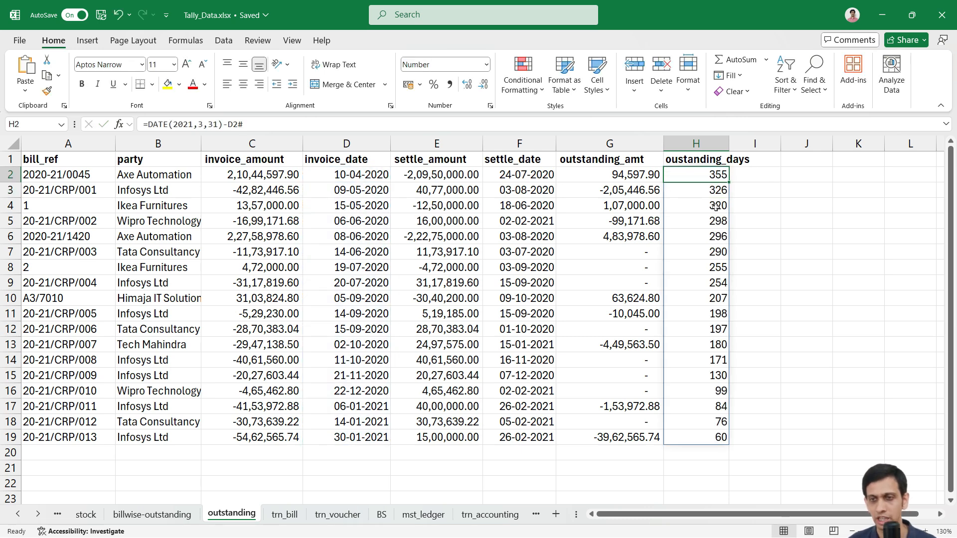
# - Compare the outstanding amounts and days of the Axe Automation bills with the Ledger Outstandings report in TallyPrime, and return to Excel
pyautogui.scroll(-1, 720, 227)
pyautogui.scroll(1, 711, 236)
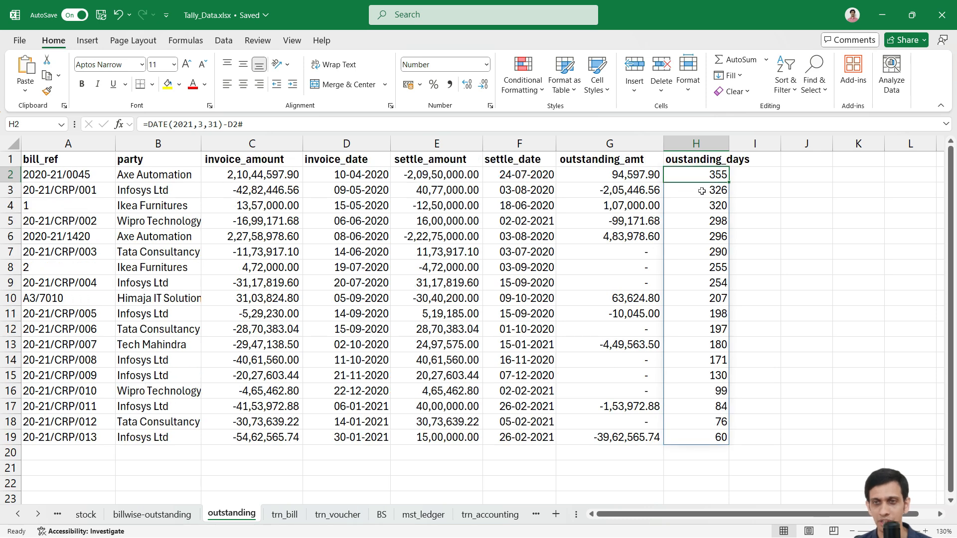
pyautogui.click(695, 206)
pyautogui.click(702, 178)
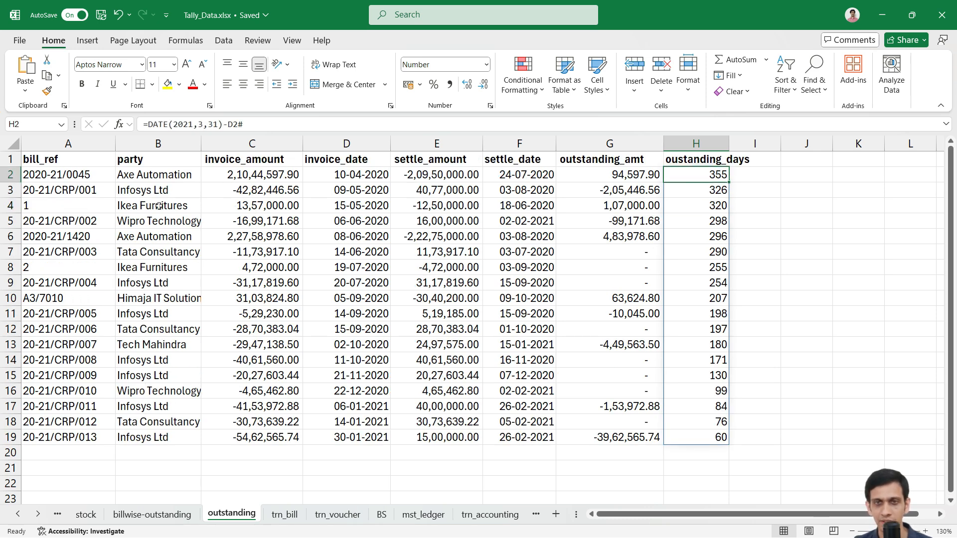
pyautogui.click(127, 175)
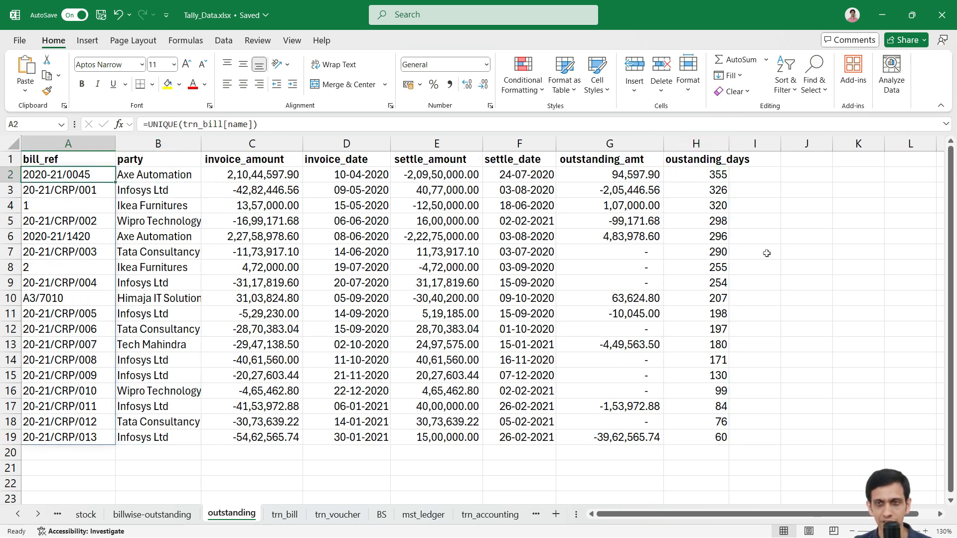
pyautogui.hotkey('alt', 'Tab')
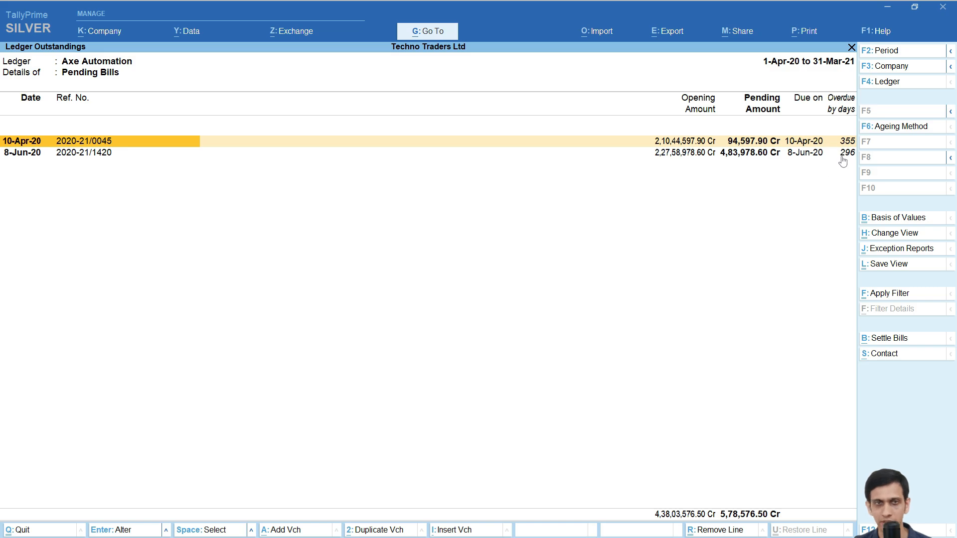
pyautogui.hotkey('alt', 'Tab')
pyautogui.click(712, 191)
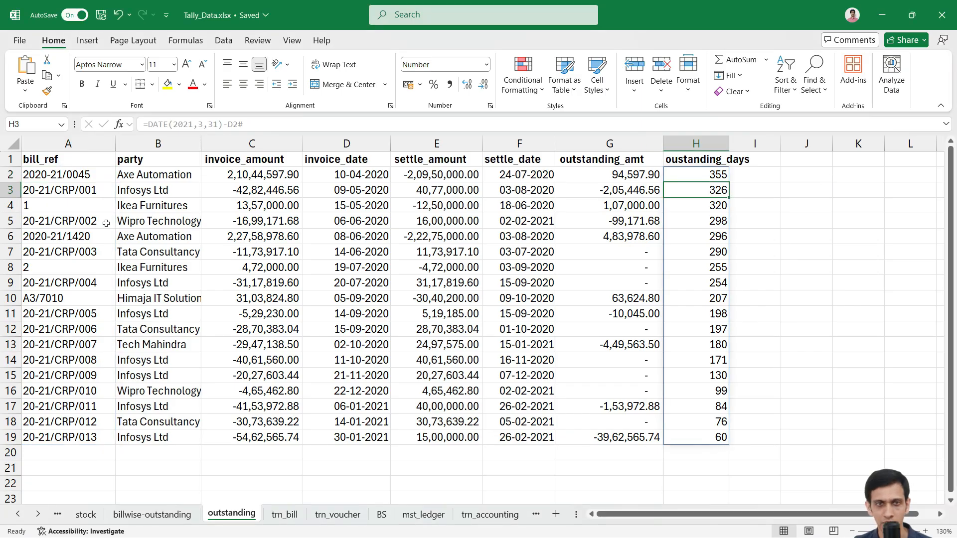
pyautogui.click(146, 184)
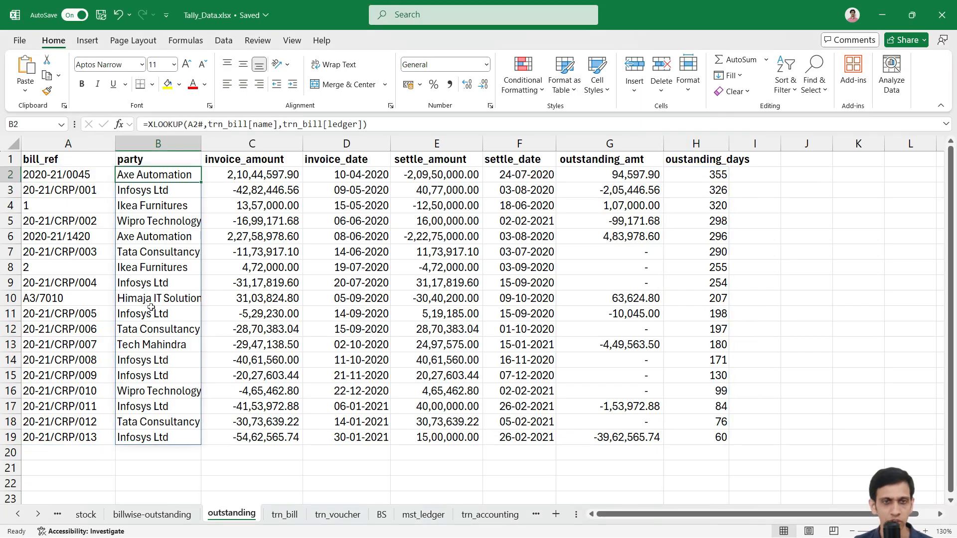
pyautogui.click(152, 237)
pyautogui.click(643, 235)
pyautogui.click(703, 238)
pyautogui.hotkey('alt', 'Tab')
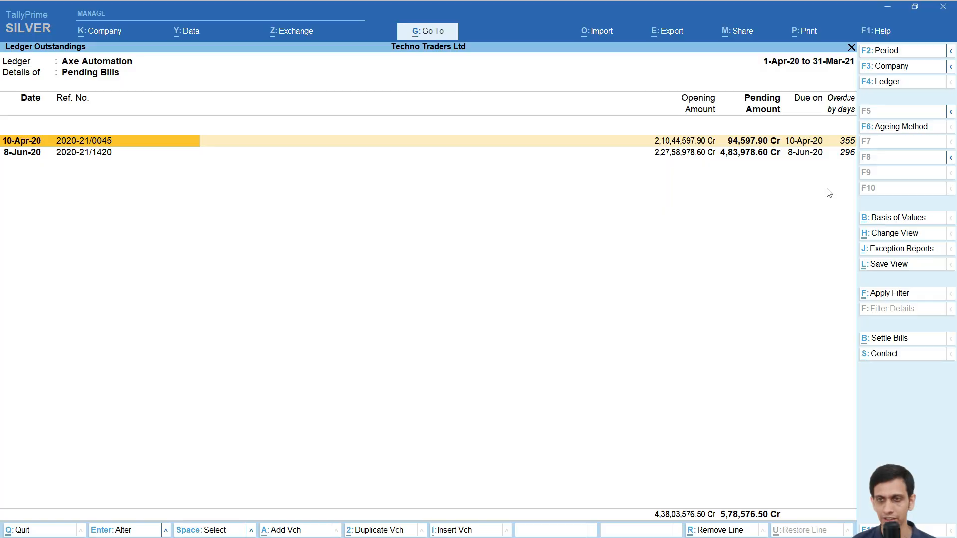
pyautogui.hotkey('alt', 'Tab')
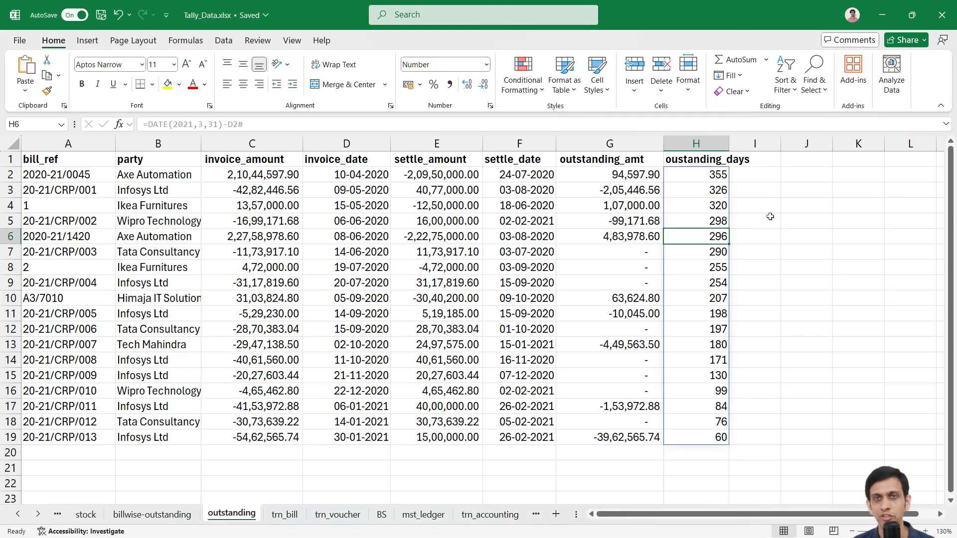
# - Examine the DATE(2021,3,31) part of the outstanding days formula in H2 and the outstanding amount formula in G2
pyautogui.press('Up')
pyautogui.press('Up')
pyautogui.press('Up')
pyautogui.press('Up')
pyautogui.press('Up')
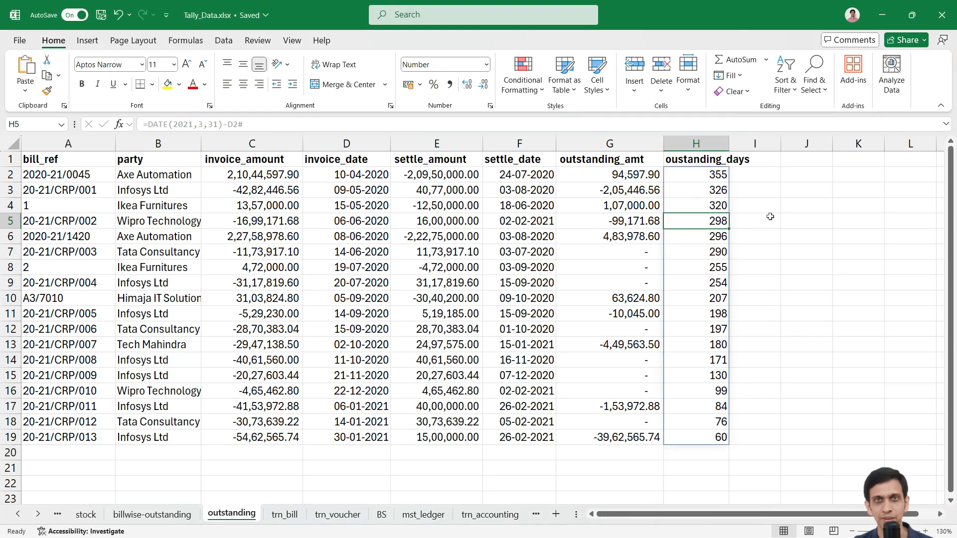
pyautogui.press('Down')
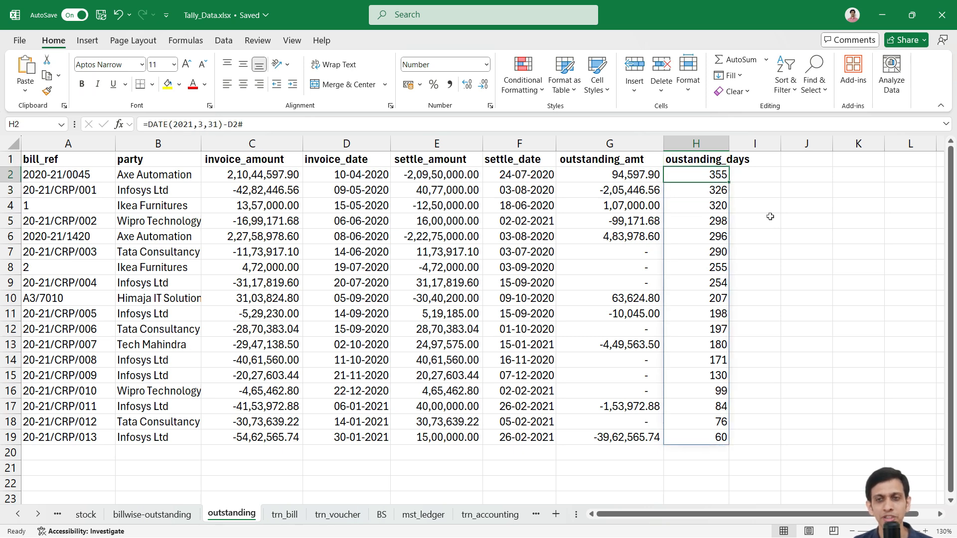
pyautogui.press('F2')
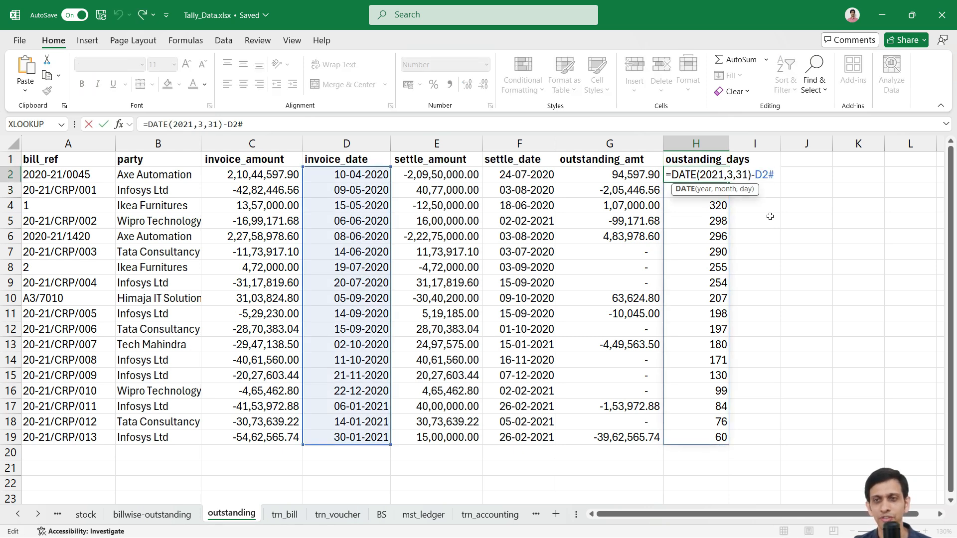
pyautogui.press('Home')
pyautogui.press('Right')
pyautogui.hotkey('shift', 'Right')
pyautogui.hotkey('shift', 'Right')
pyautogui.hotkey('shift', 'Right')
pyautogui.hotkey('shift', 'Right')
pyautogui.hotkey('shift', 'Right')
pyautogui.hotkey('shift', 'Right')
pyautogui.hotkey('shift', 'Right')
pyautogui.hotkey('shift', 'Right')
pyautogui.hotkey('shift', 'Right')
pyautogui.hotkey('shift', 'Right')
pyautogui.hotkey('shift', 'Right')
pyautogui.hotkey('shift', 'Right')
pyautogui.hotkey('shift', 'Right')
pyautogui.hotkey('shift', 'Right')
pyautogui.hotkey('shift', 'Right')
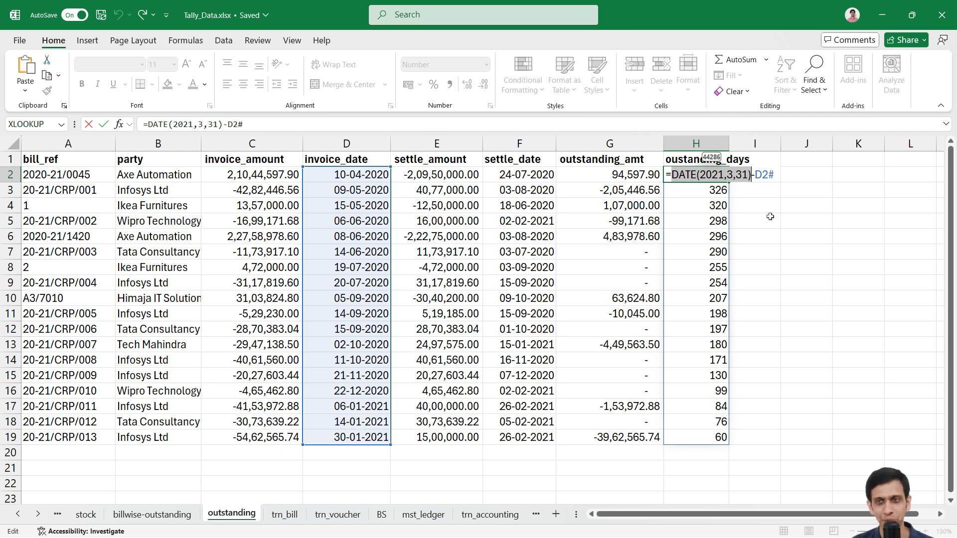
pyautogui.press('Escape')
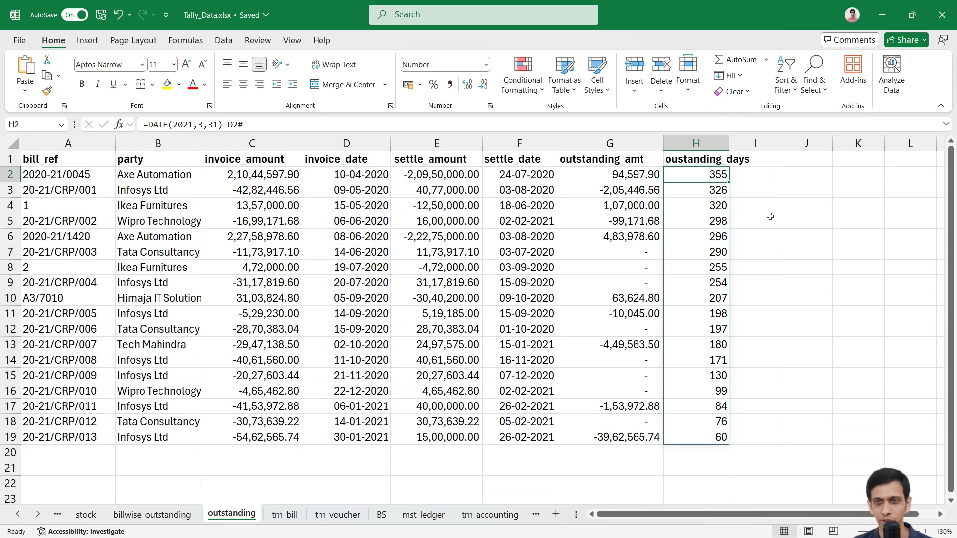
pyautogui.press('Up')
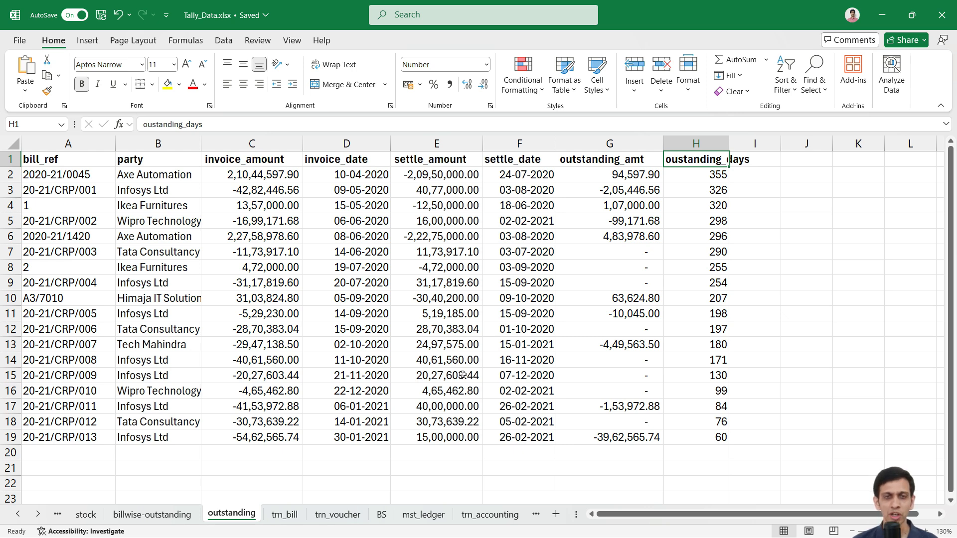
pyautogui.press('Down')
pyautogui.press('Left')
pyautogui.press('Left')
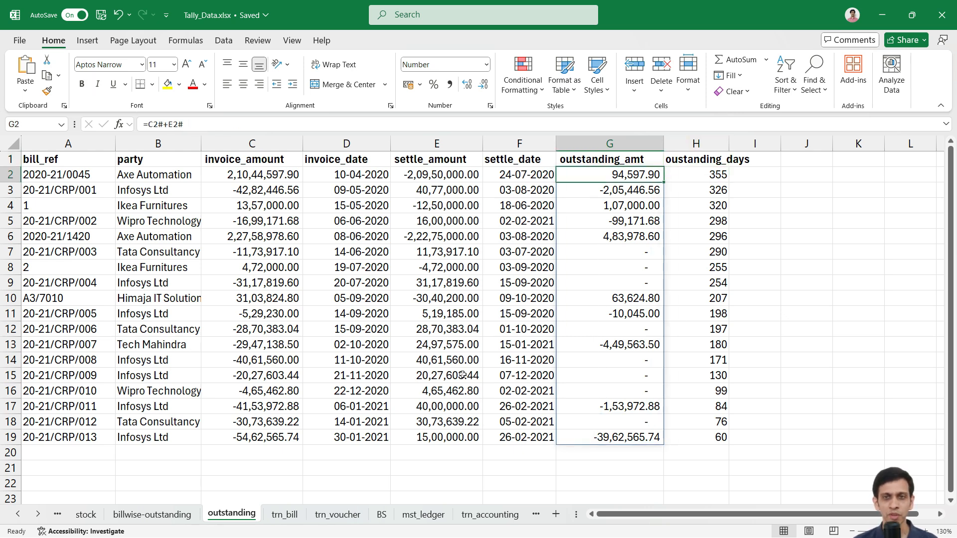
pyautogui.click(758, 175)
pyautogui.write('=')
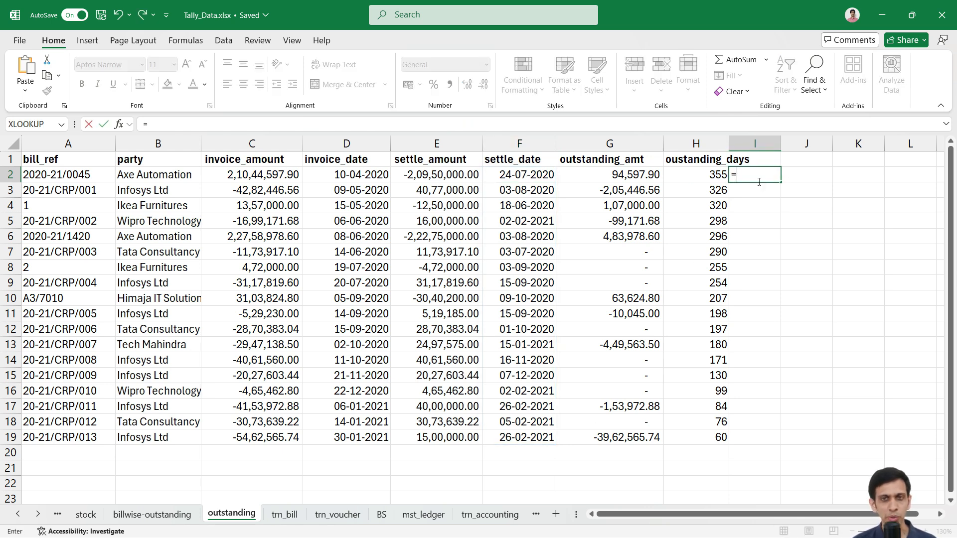
pyautogui.press('Left')
pyautogui.press('Left')
pyautogui.press('Left')
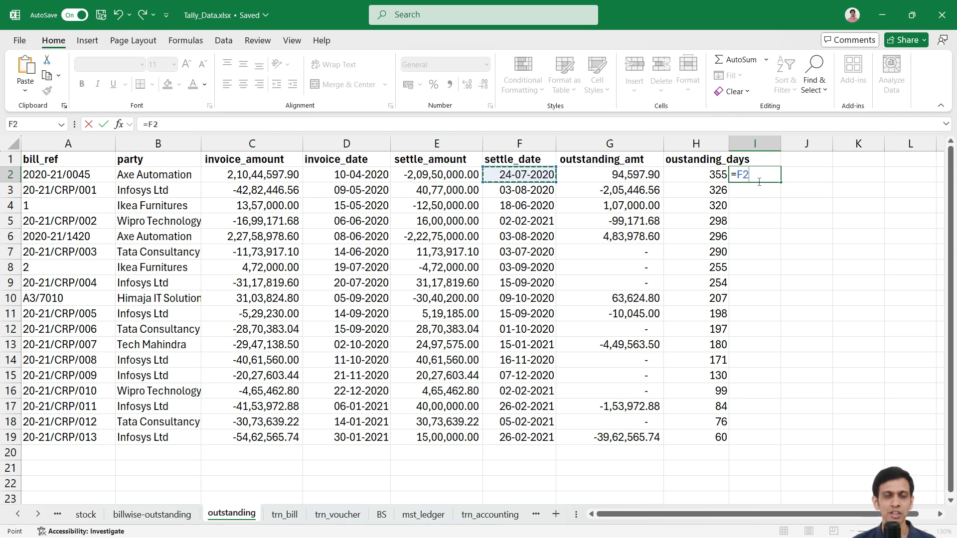
pyautogui.press('Escape')
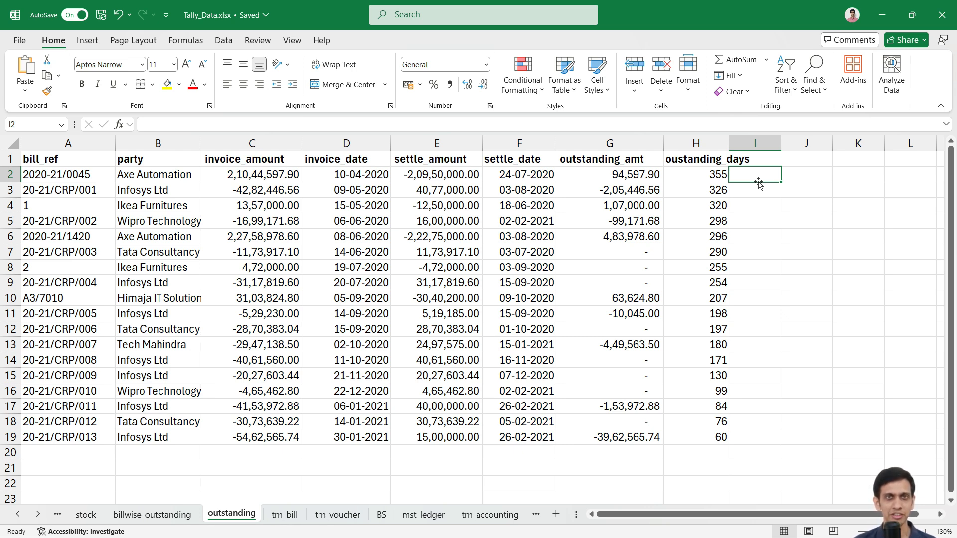
# - Check the formulas behind the bill_ref and party columns in A2 and B2
pyautogui.click(69, 173)
pyautogui.click(158, 172)
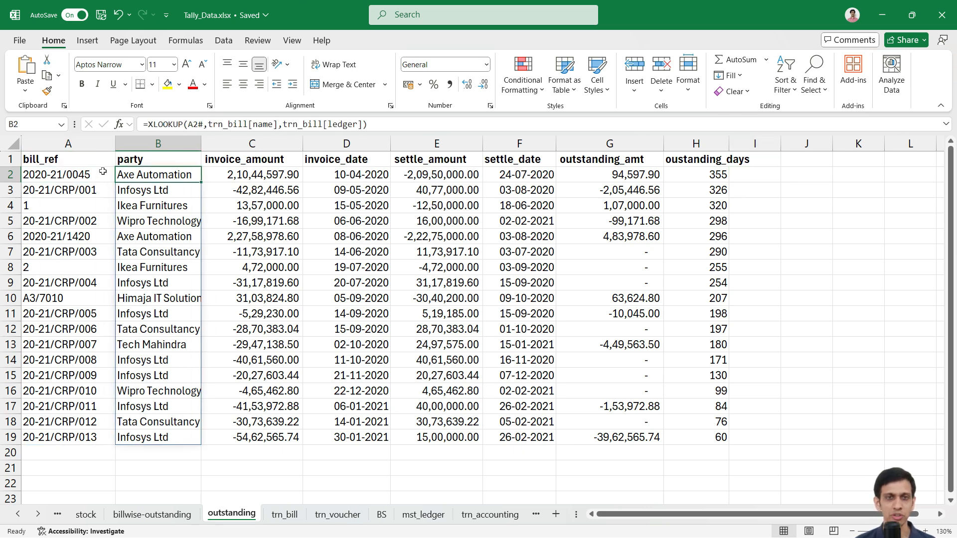
pyautogui.click(70, 178)
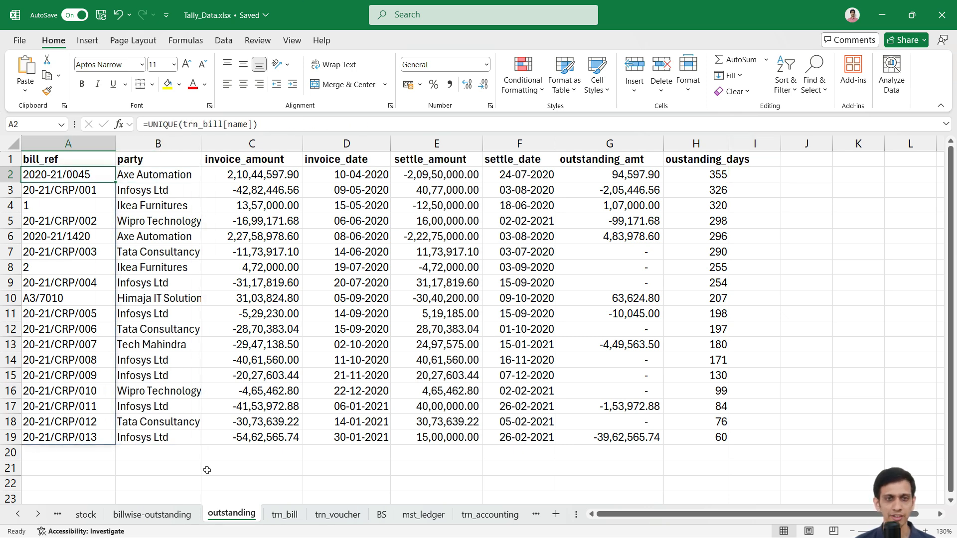
# - Filter the table on the trn_bill sheet to ledger Axe Automation and bill name 2020-21/0045
pyautogui.click(281, 518)
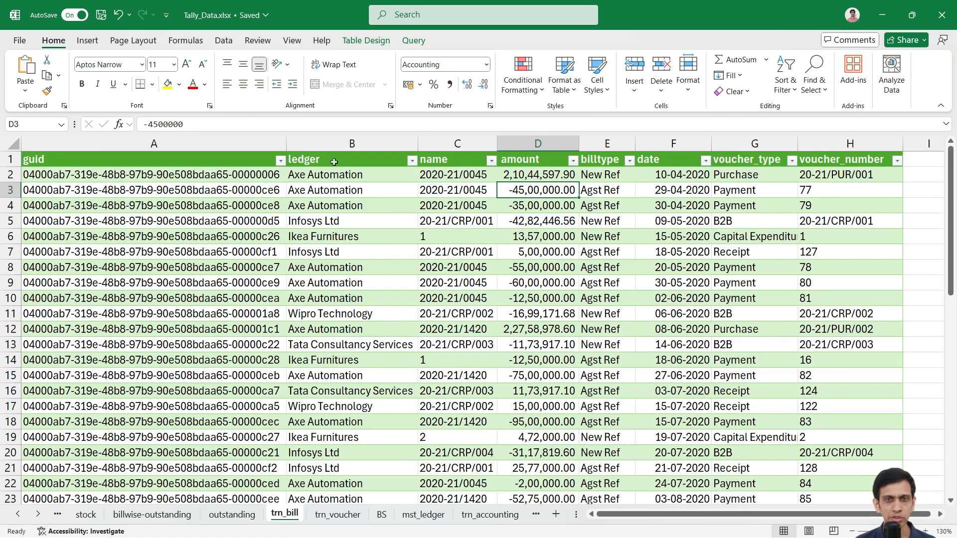
pyautogui.click(410, 160)
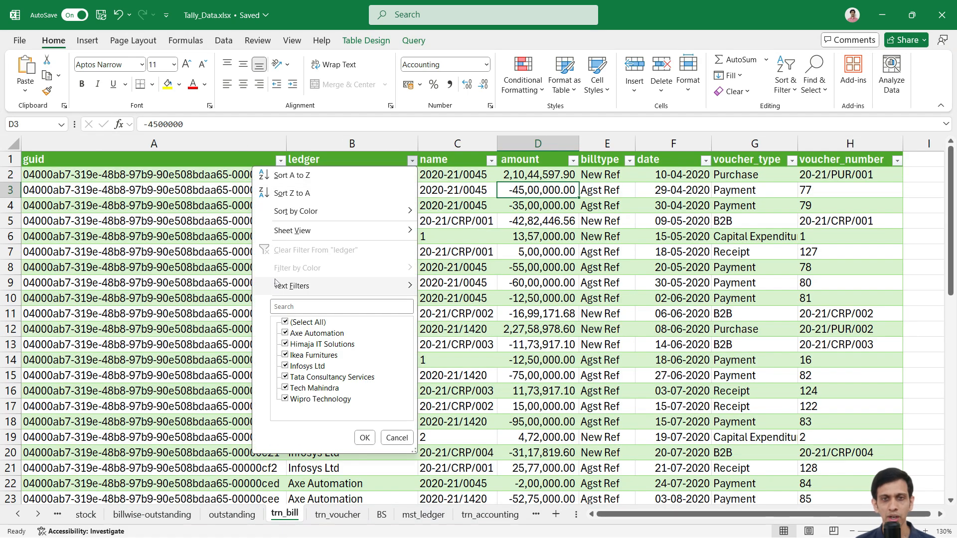
pyautogui.click(285, 322)
pyautogui.click(285, 333)
pyautogui.click(365, 438)
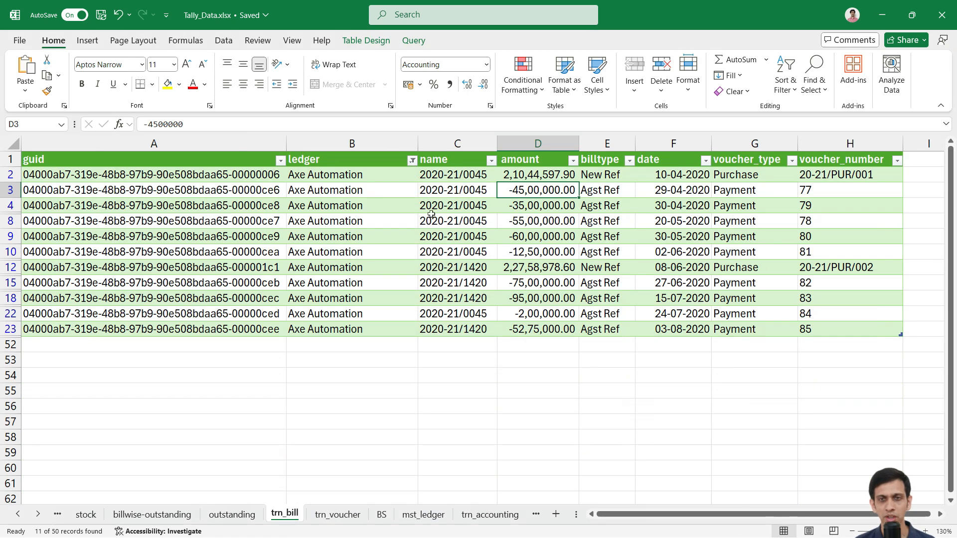
pyautogui.click(491, 160)
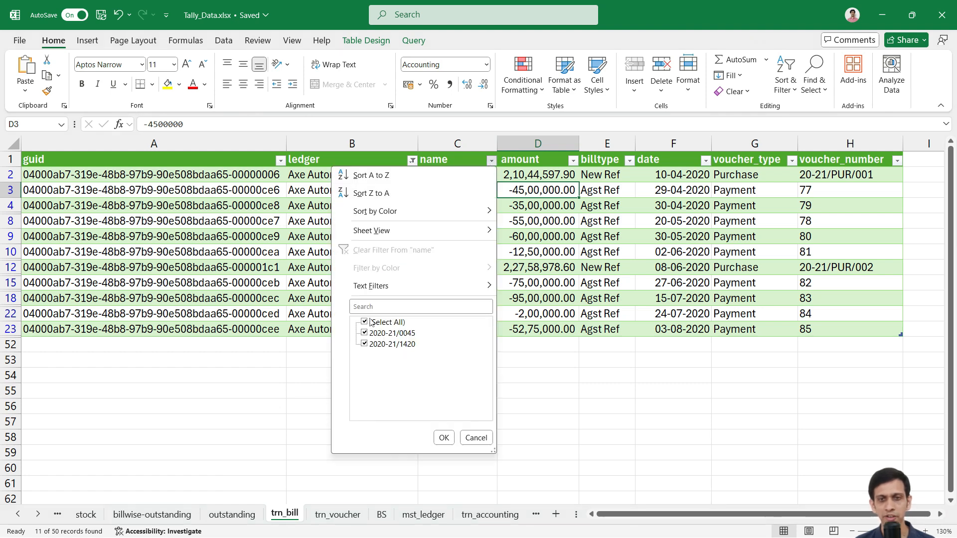
pyautogui.click(387, 322)
pyautogui.click(392, 333)
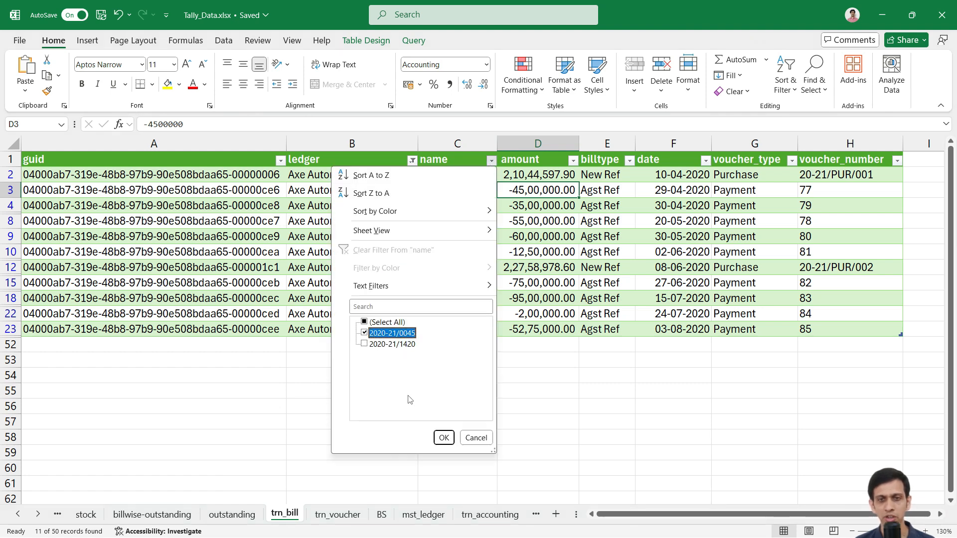
pyautogui.click(443, 438)
# - Examine the invoice amount and each payment amount recorded against bill 2020-21/0045
pyautogui.click(511, 177)
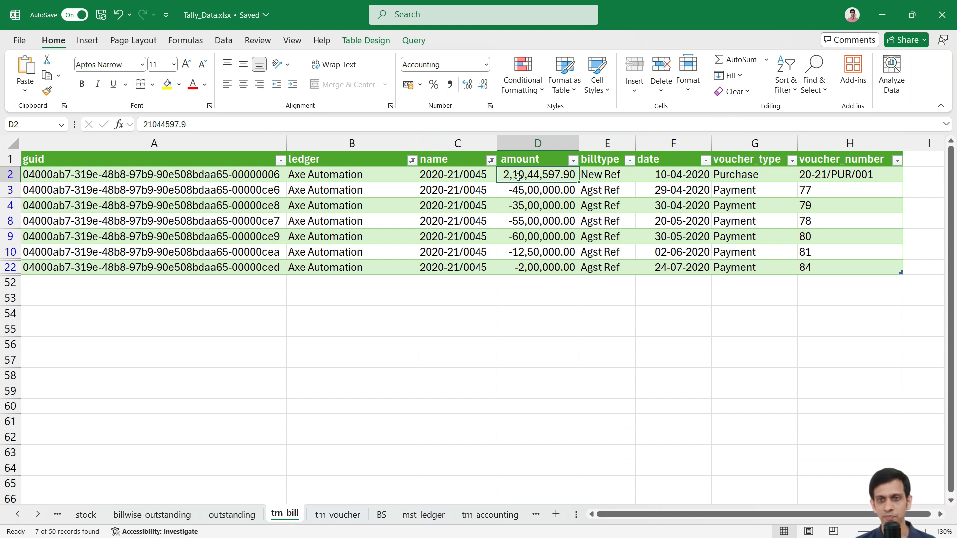
pyautogui.click(517, 190)
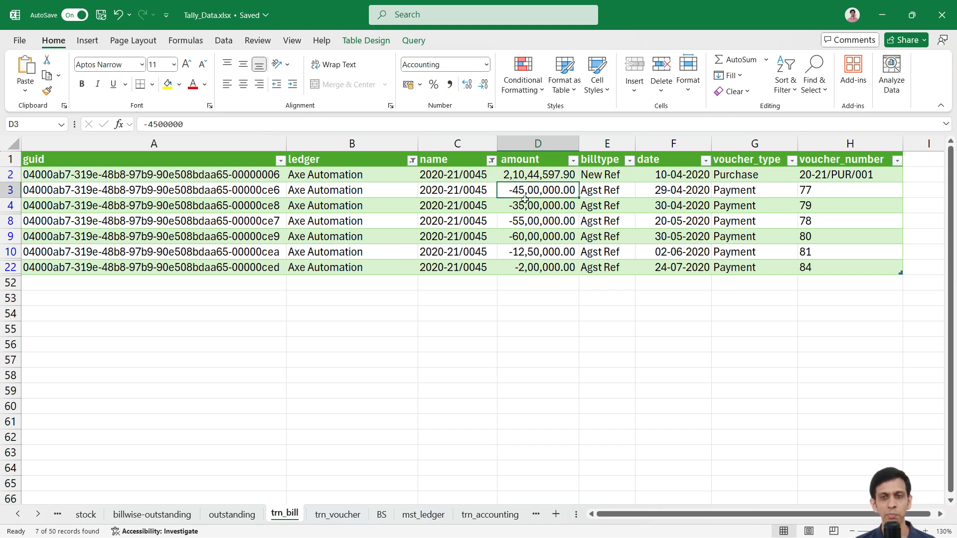
pyautogui.click(526, 205)
pyautogui.click(528, 221)
pyautogui.click(527, 235)
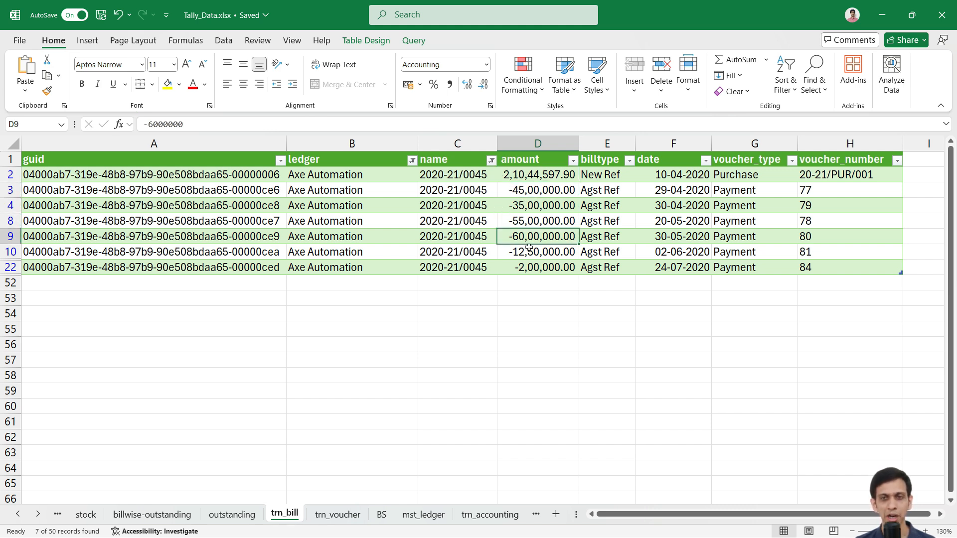
pyautogui.click(528, 249)
pyautogui.click(528, 269)
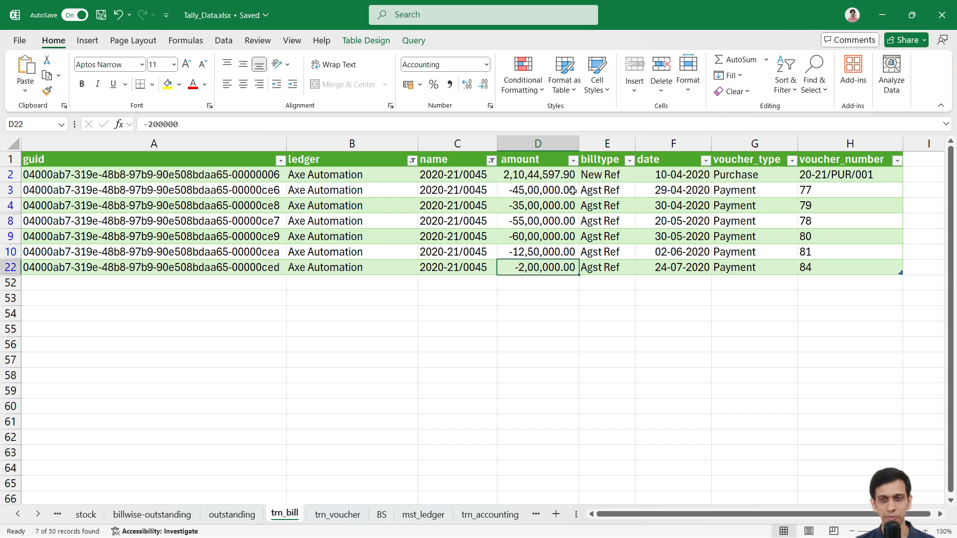
# - Compare the payment dates and amounts of bill 2020-21/0045 with its invoice date, from the first payment to the last
pyautogui.click(517, 191)
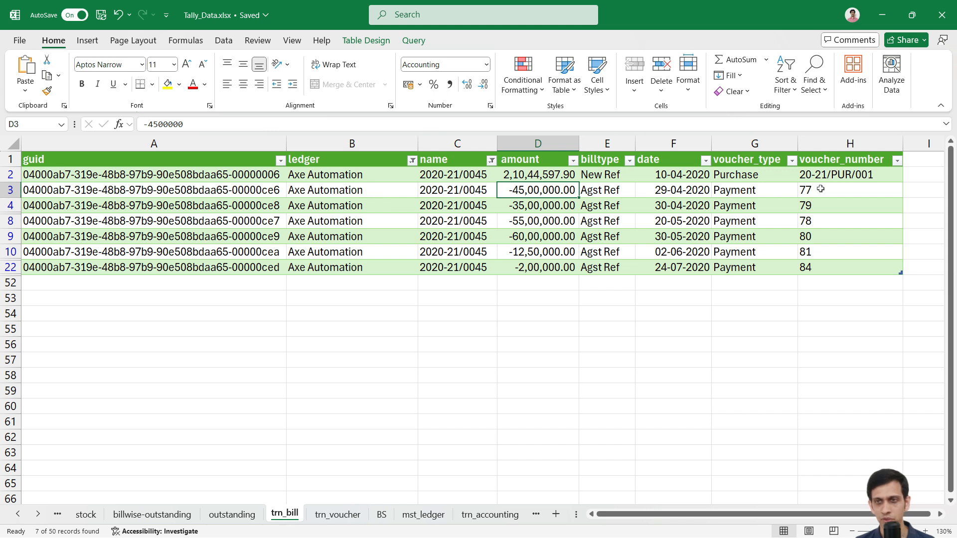
pyautogui.click(668, 174)
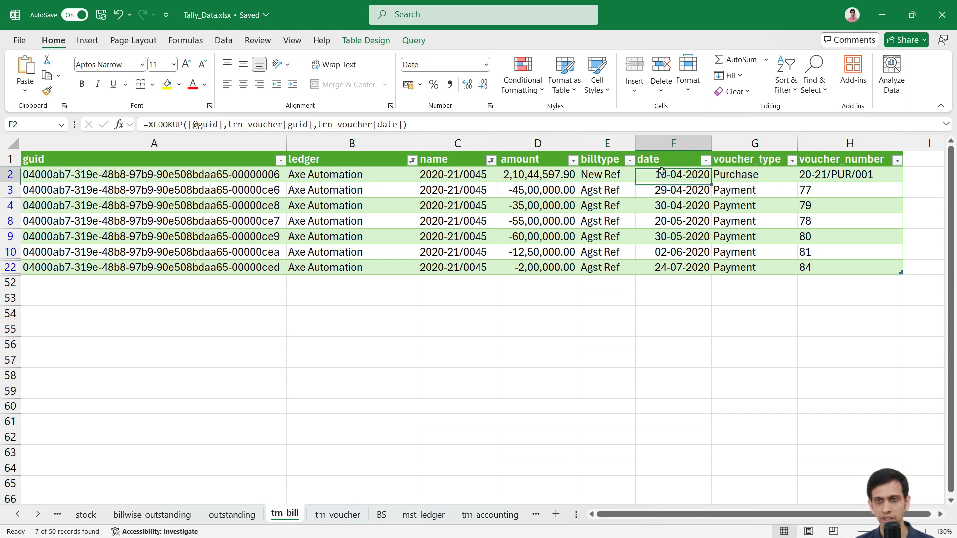
pyautogui.click(661, 194)
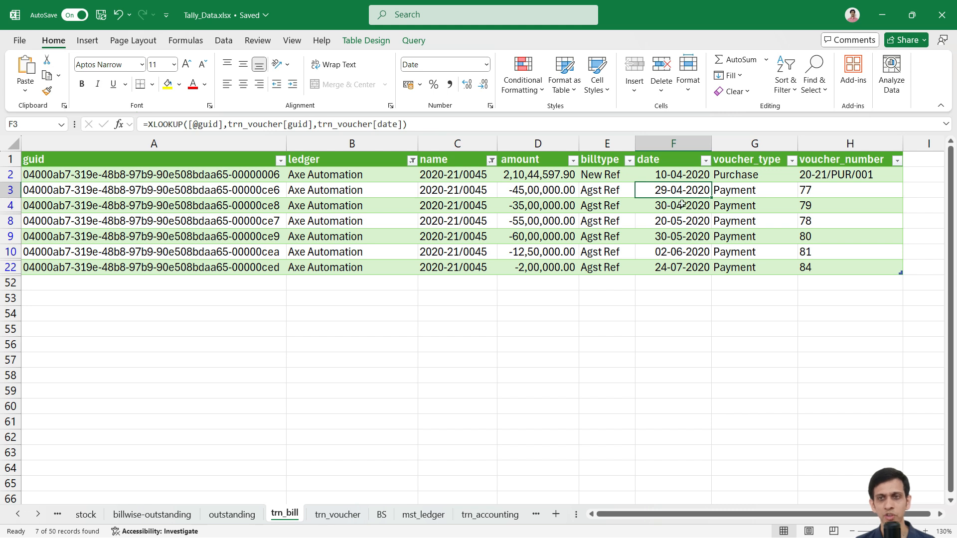
pyautogui.click(518, 191)
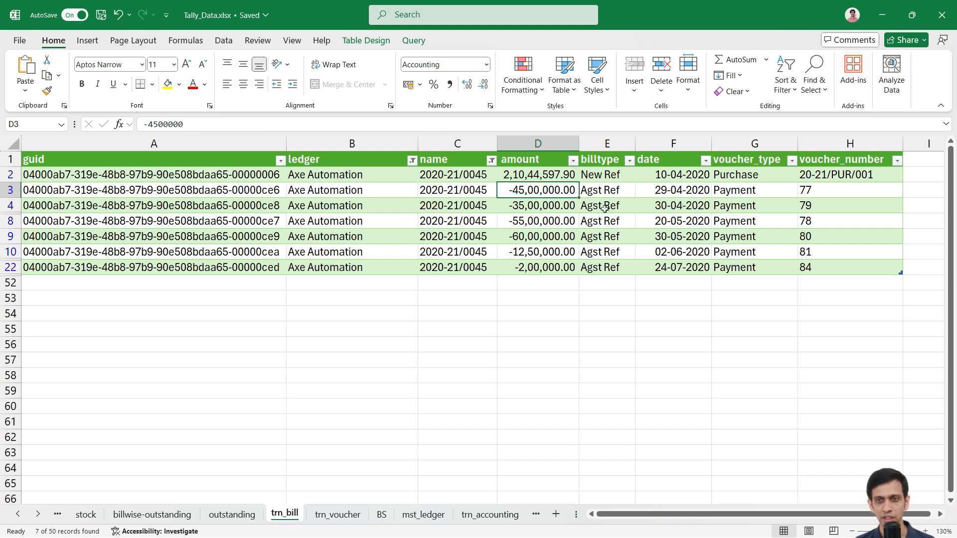
pyautogui.click(649, 208)
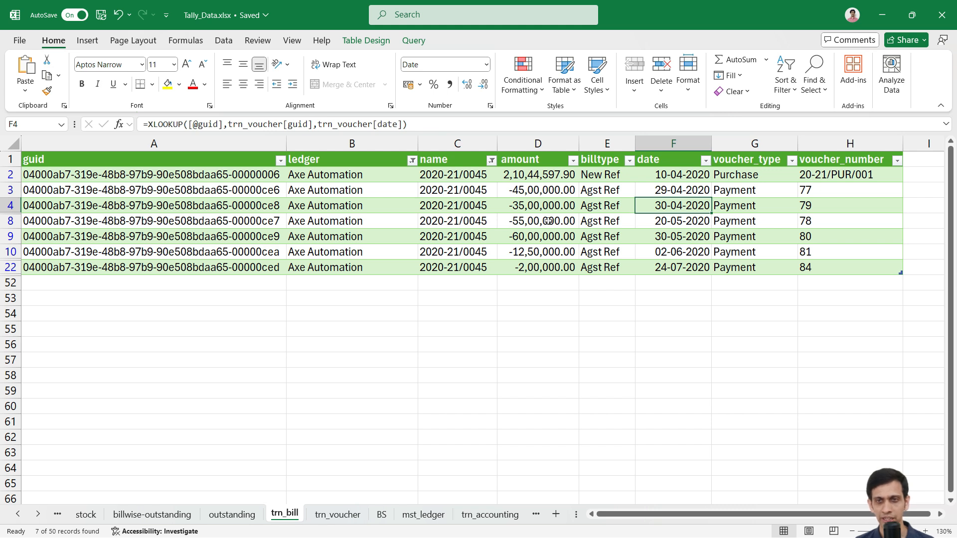
pyautogui.click(531, 222)
pyautogui.click(681, 220)
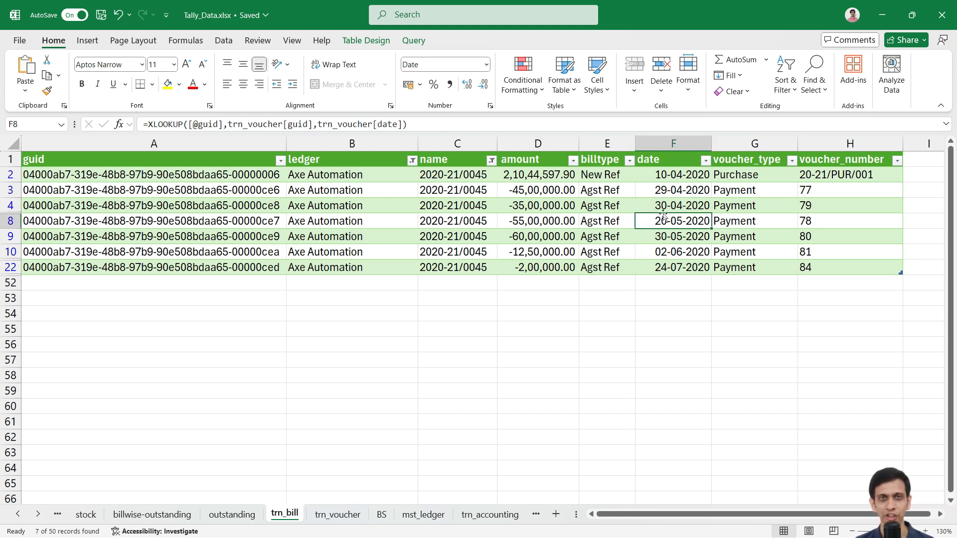
pyautogui.click(664, 236)
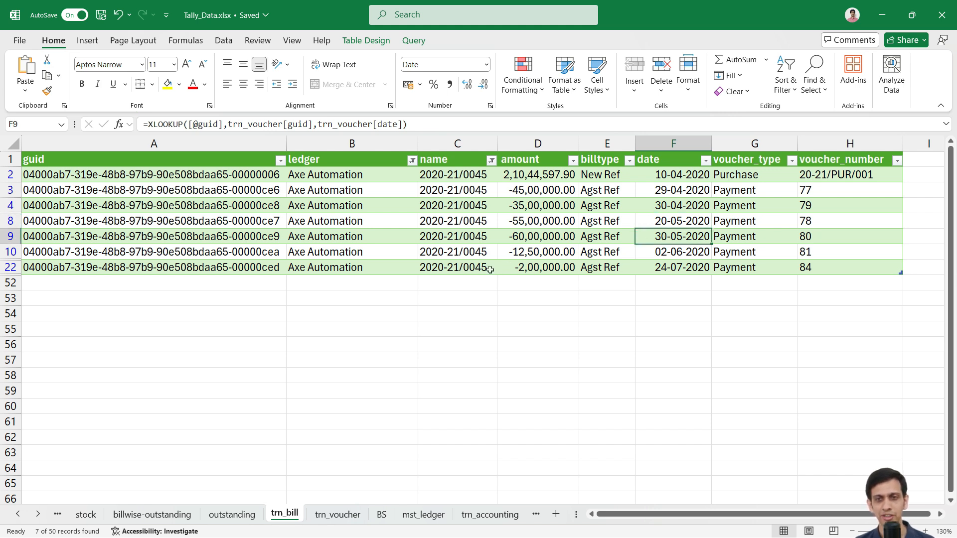
pyautogui.click(669, 268)
pyautogui.click(668, 182)
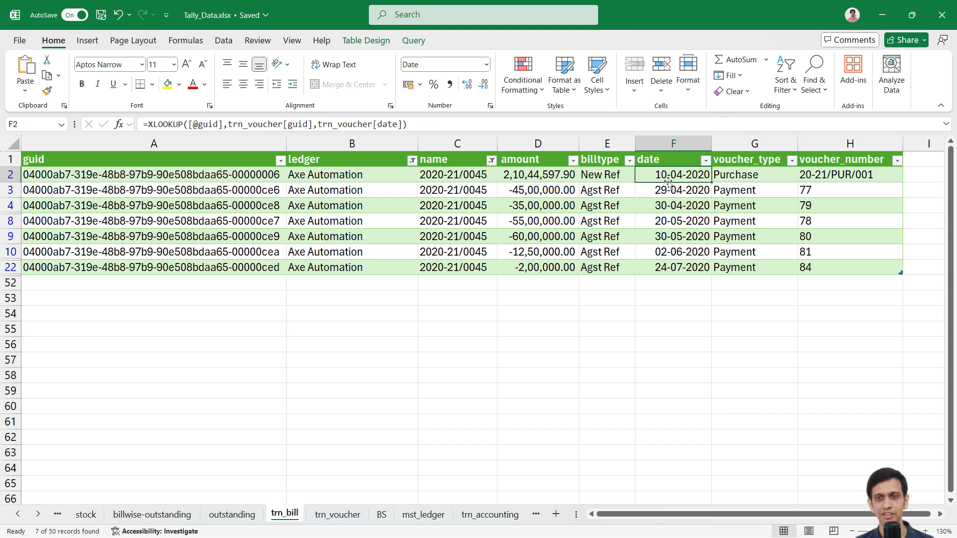
pyautogui.click(665, 268)
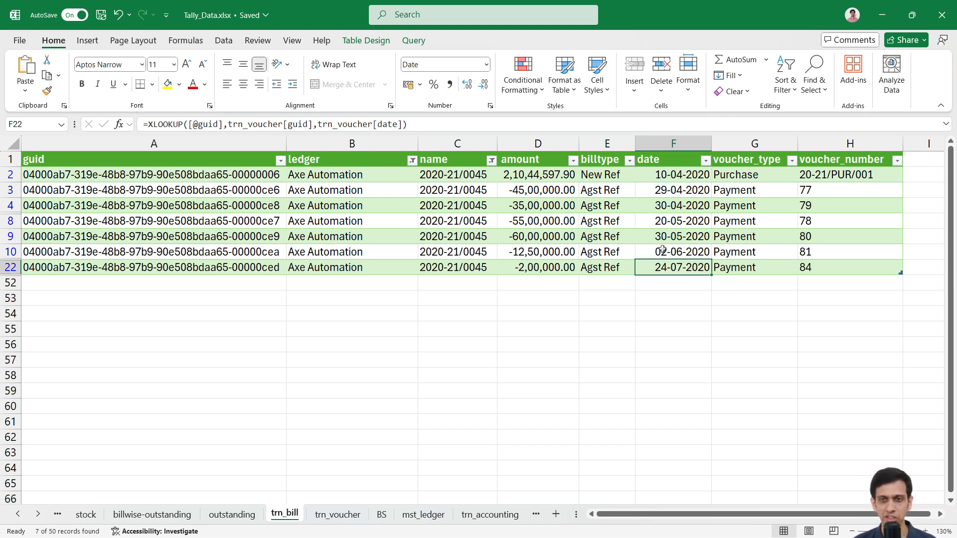
pyautogui.click(489, 264)
pyautogui.click(665, 268)
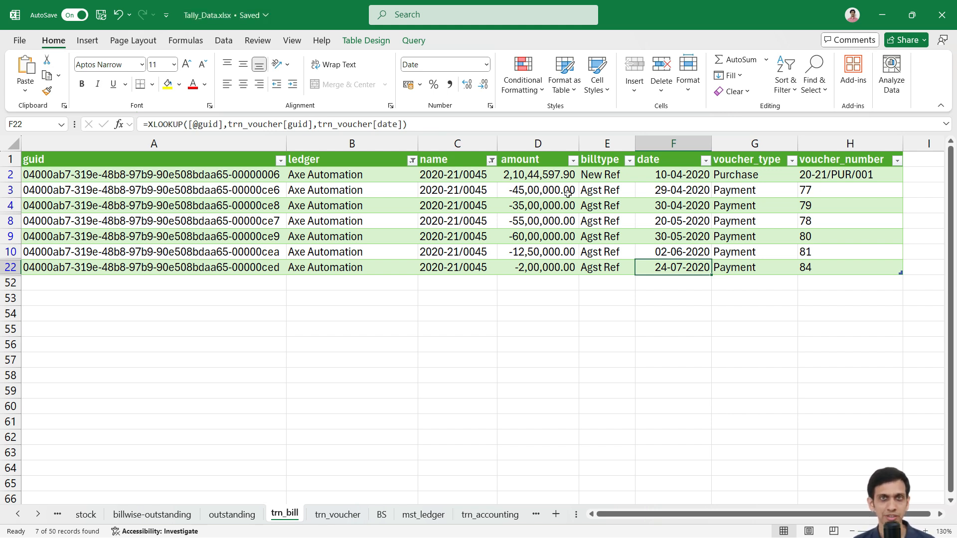
pyautogui.press('Up')
pyautogui.press('Up')
pyautogui.press('Up')
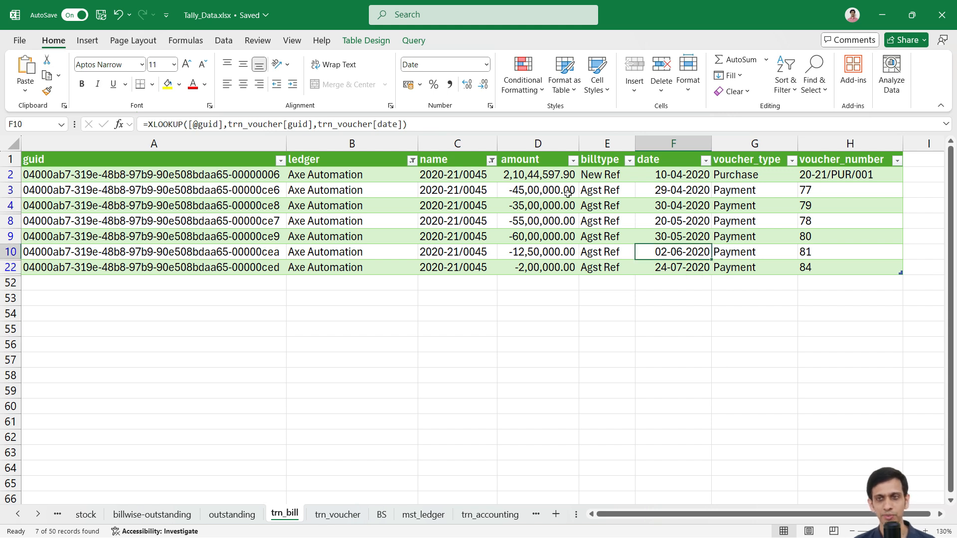
# - Clear the ledger and name filters so the trn_bill table shows all bills again
pyautogui.click(412, 160)
pyautogui.click(324, 251)
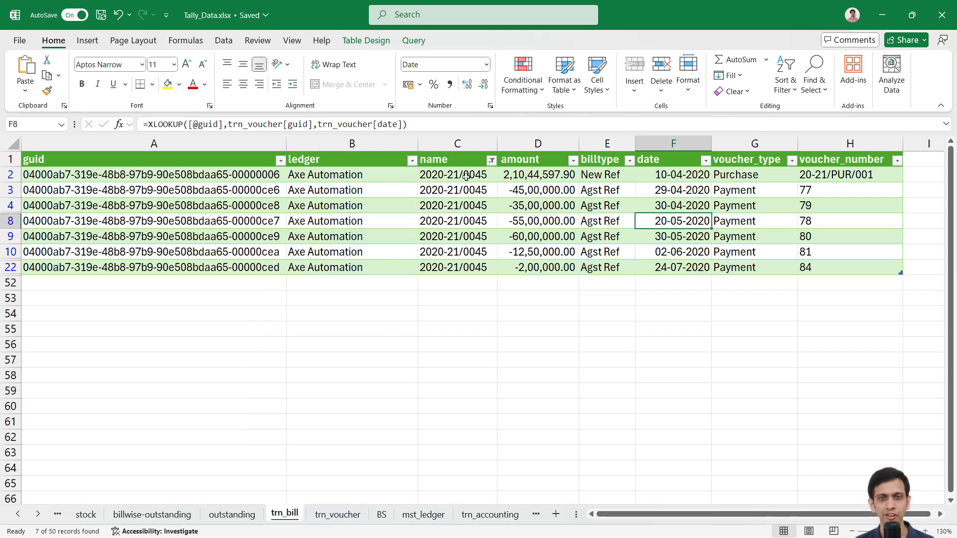
pyautogui.click(492, 160)
pyautogui.click(393, 250)
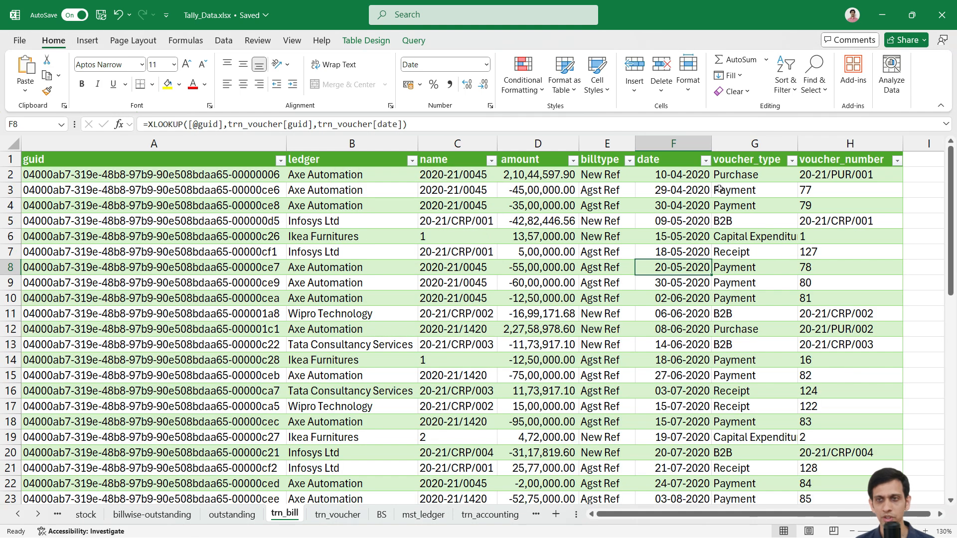
# - Add a credit_days column immediately after voucher_number in the trn_bill table
pyautogui.click(815, 178)
pyautogui.hotkey('ctrl', 'Up')
pyautogui.hotkey('ctrl', 'Right')
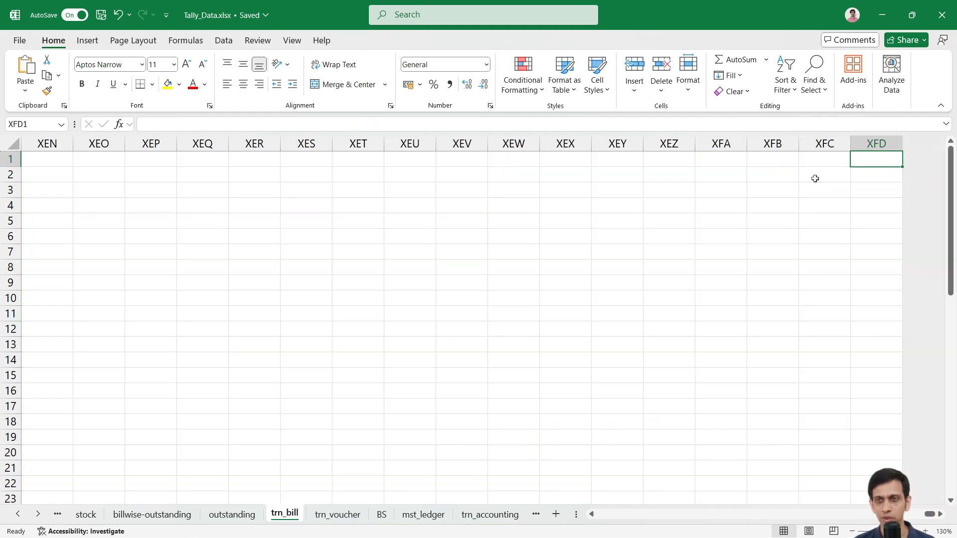
pyautogui.hotkey('ctrl', 'Left')
pyautogui.press('Left')
pyautogui.press('Left')
pyautogui.press('Left')
pyautogui.press('Left')
pyautogui.press('Left')
pyautogui.press('Right')
pyautogui.press('Right')
pyautogui.press('Right')
pyautogui.press('Right')
pyautogui.press('Right')
pyautogui.press('Right')
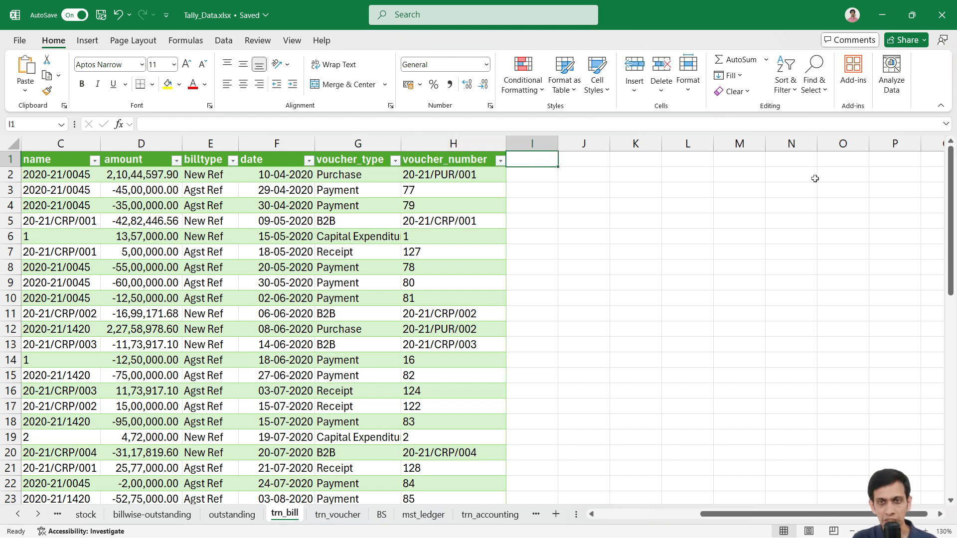
pyautogui.write('cre')
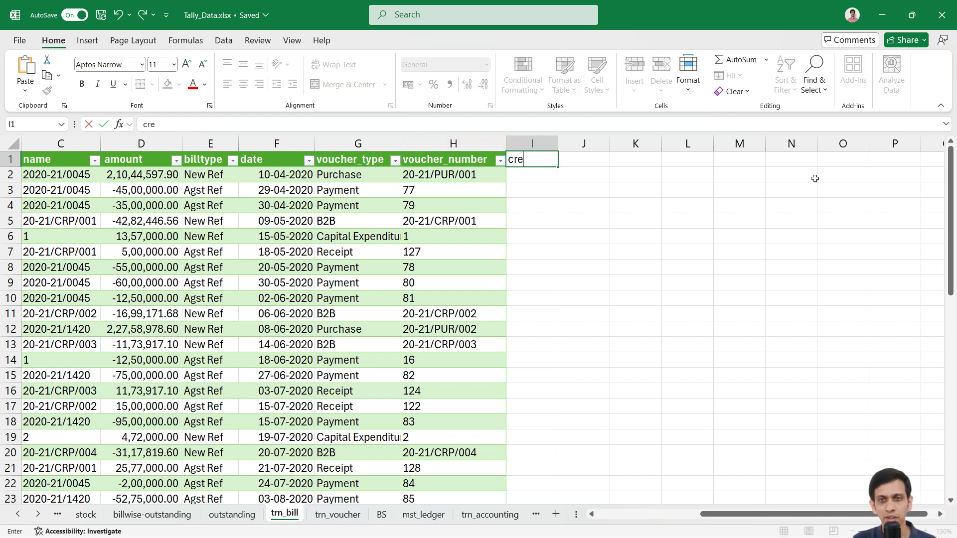
pyautogui.write('dit_days')
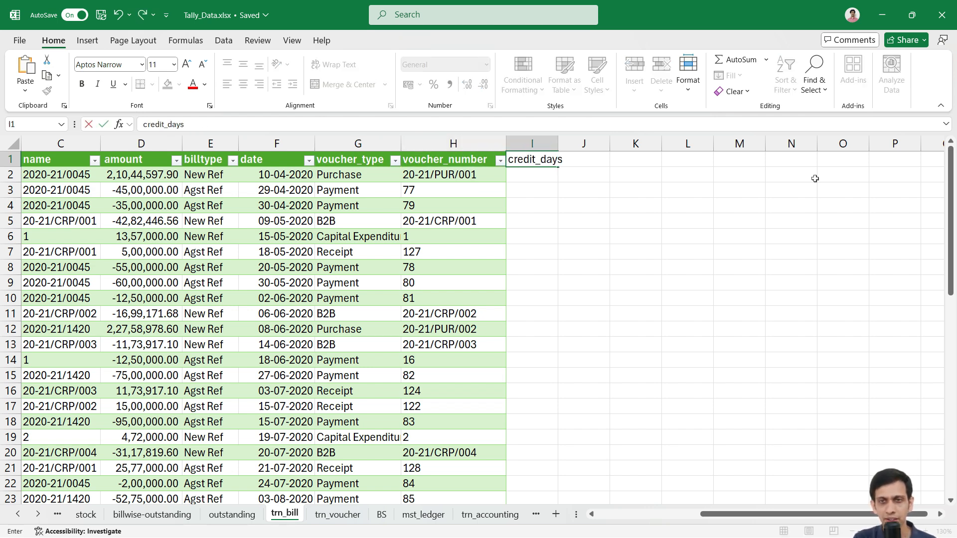
pyautogui.press('Return')
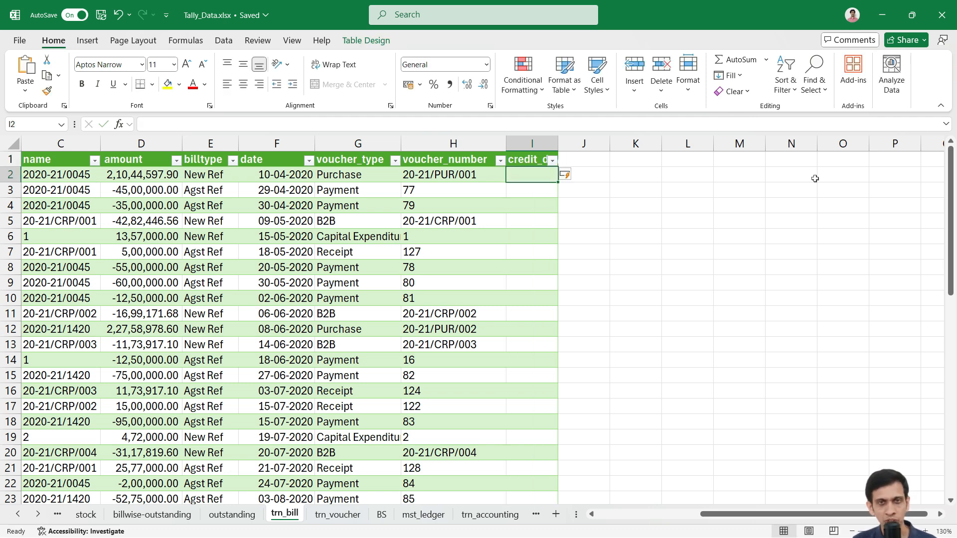
# - Compare the invoice row and the first payment row of bill 2020-21/0045 across the table's columns
pyautogui.press('Left')
pyautogui.press('Left')
pyautogui.press('Left')
pyautogui.press('Left')
pyautogui.press('Left')
pyautogui.press('Left')
pyautogui.press('Left')
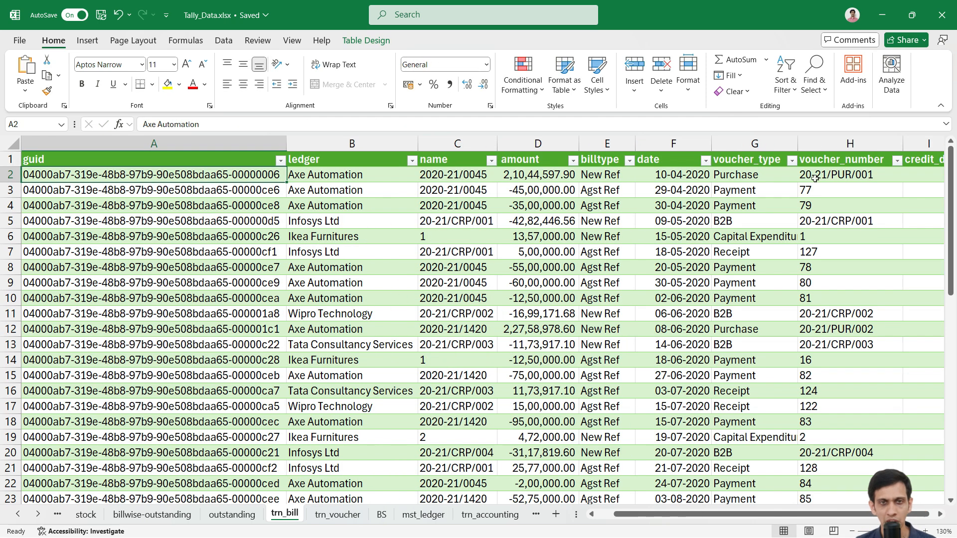
pyautogui.press('Down')
pyautogui.press('Right')
pyautogui.press('Right')
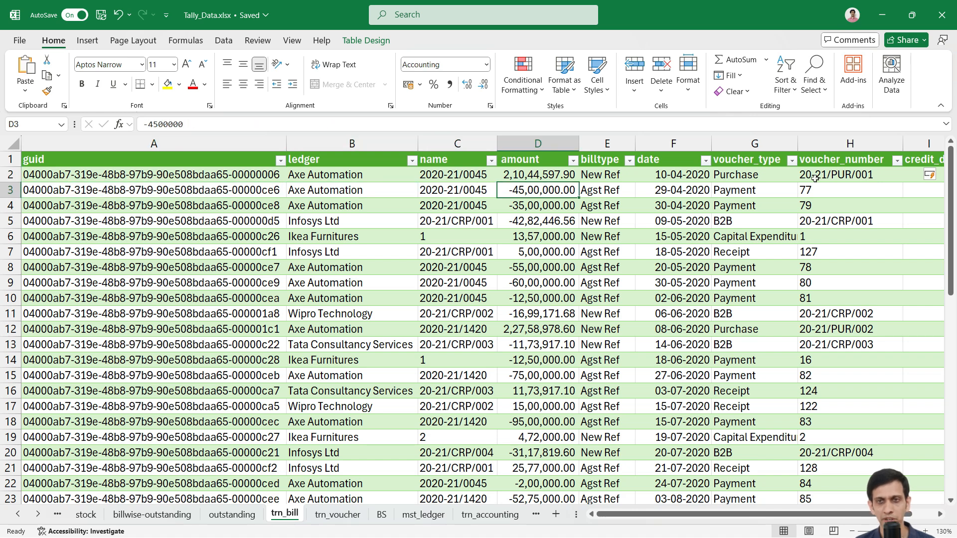
pyautogui.press('Right')
pyautogui.press('Right')
pyautogui.press('Right')
pyautogui.press('Right')
pyautogui.press('Right')
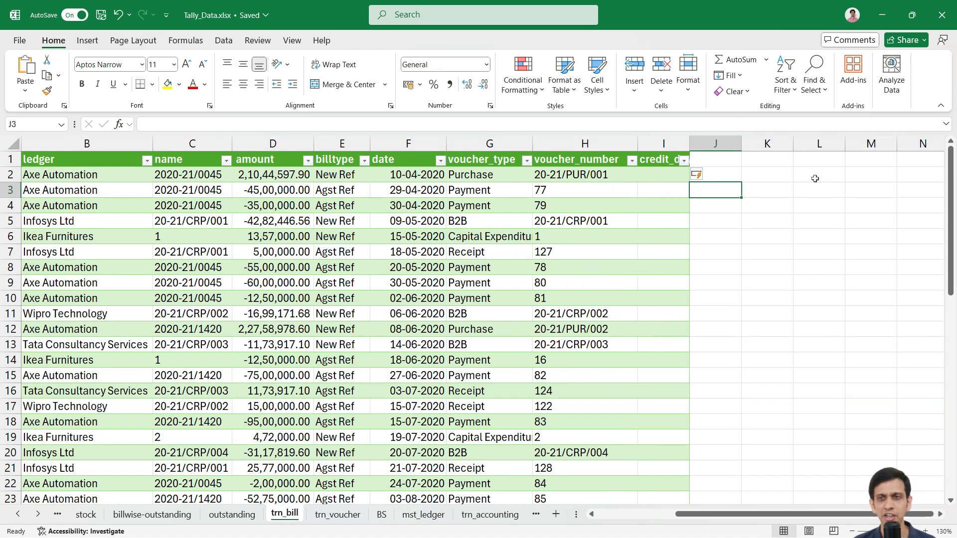
# - Rename the credit_days column header as invoice_date
pyautogui.press('Up')
pyautogui.press('Up')
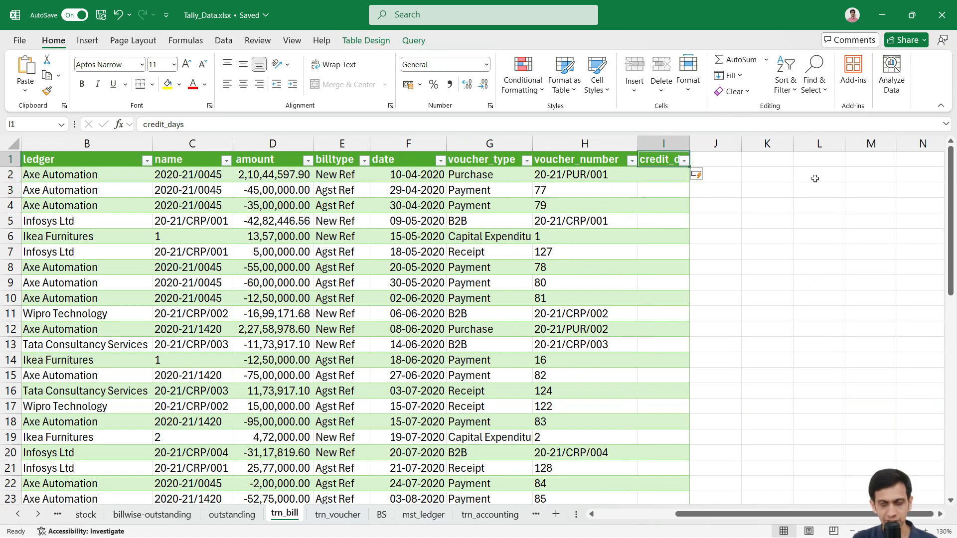
pyautogui.write('s')
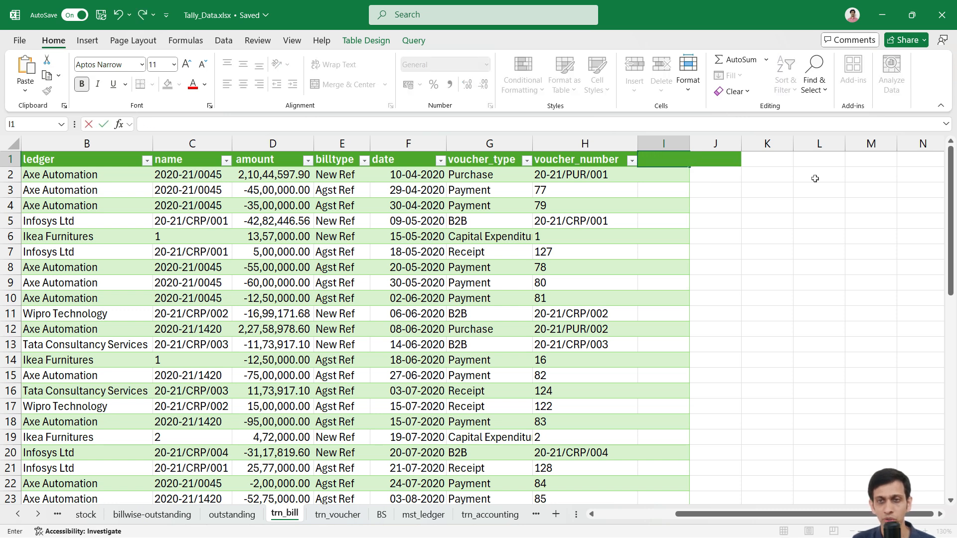
pyautogui.write('nvoic')
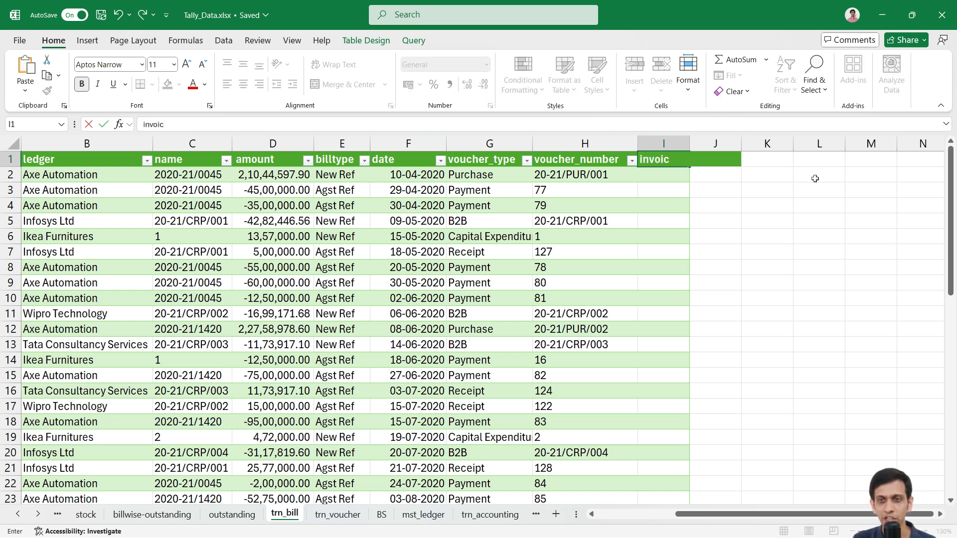
pyautogui.write('e_da')
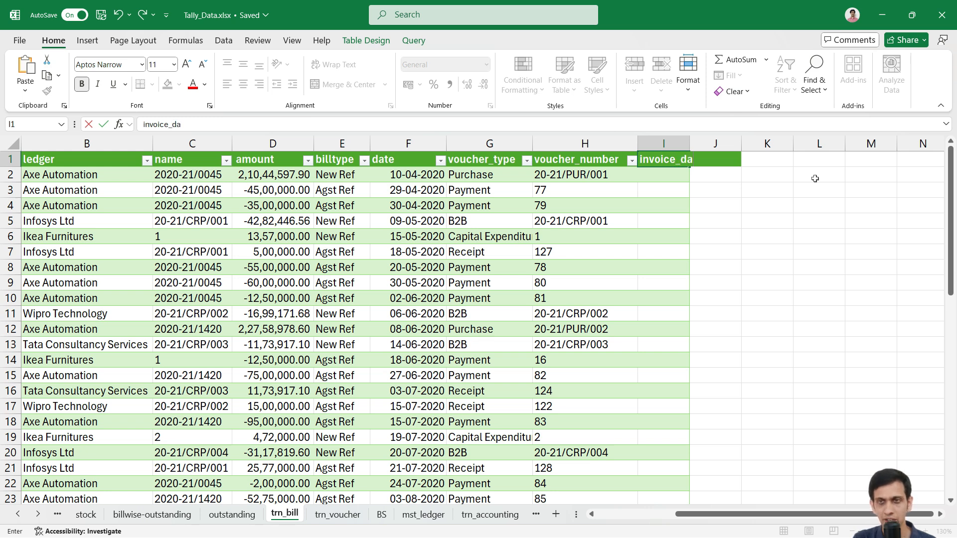
pyautogui.write('te')
pyautogui.press('Return')
# - Examine the bill type and amount of the first payment row for bill 2020-21/0045
pyautogui.press('Left')
pyautogui.press('Left')
pyautogui.press('Left')
pyautogui.press('Left')
pyautogui.press('Down')
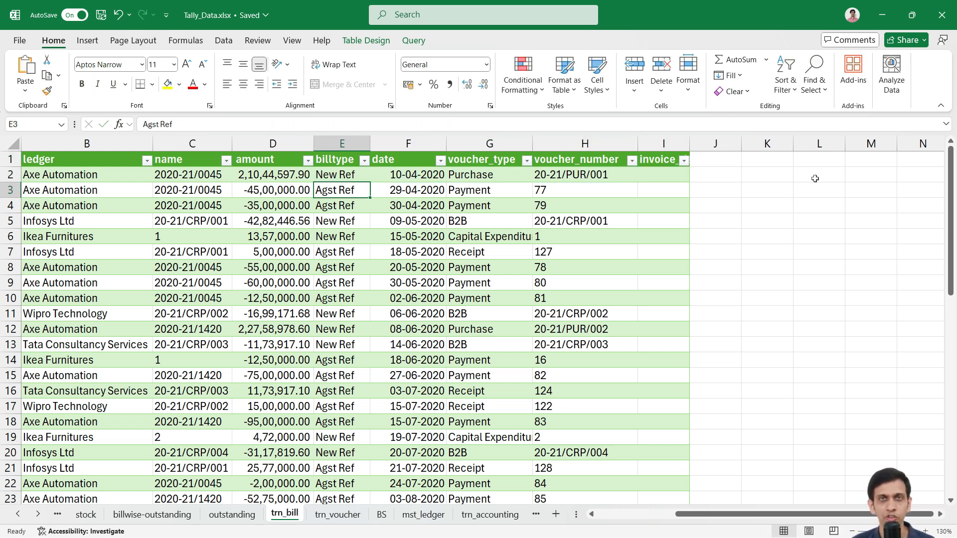
pyautogui.press('Left')
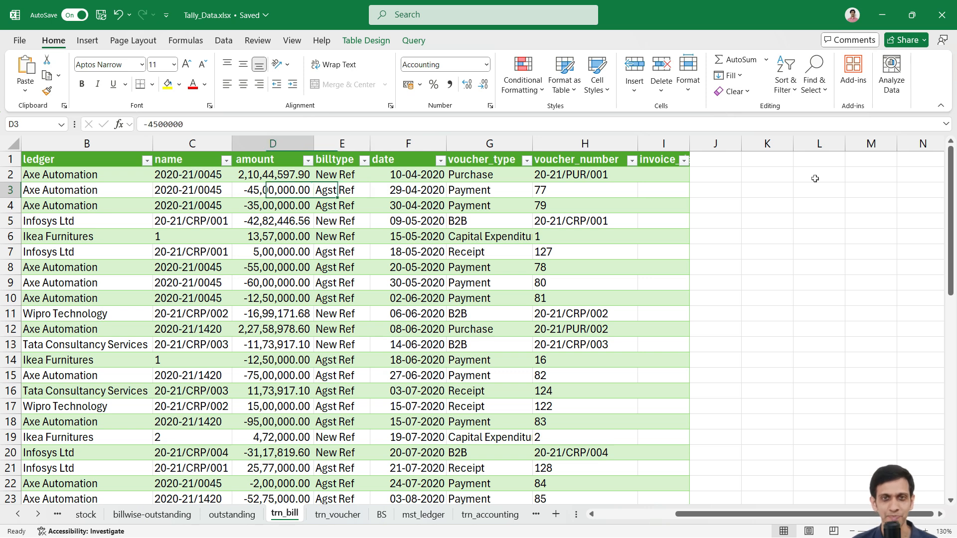
pyautogui.press('Right')
pyautogui.press('Right')
pyautogui.press('Right')
pyautogui.press('Right')
pyautogui.press('Right')
pyautogui.press('Up')
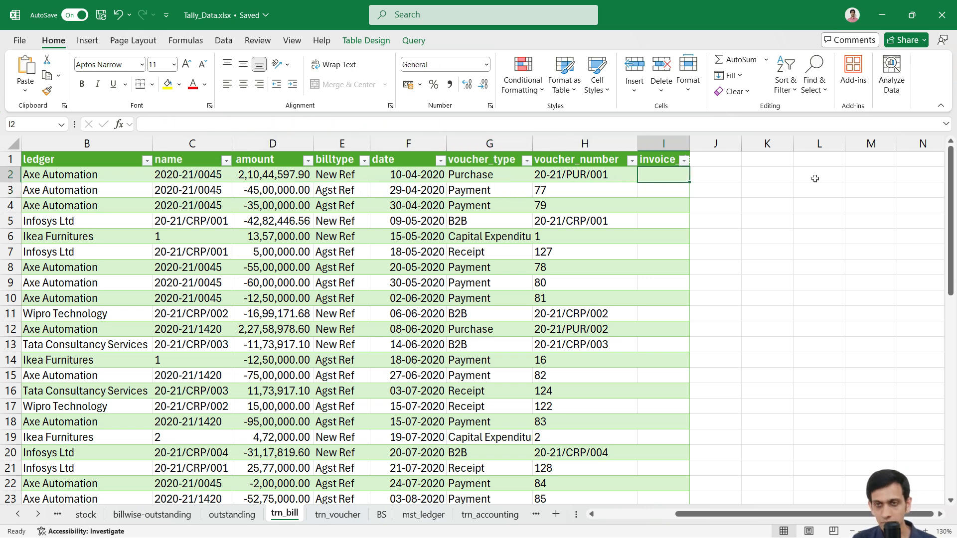
pyautogui.write('=')
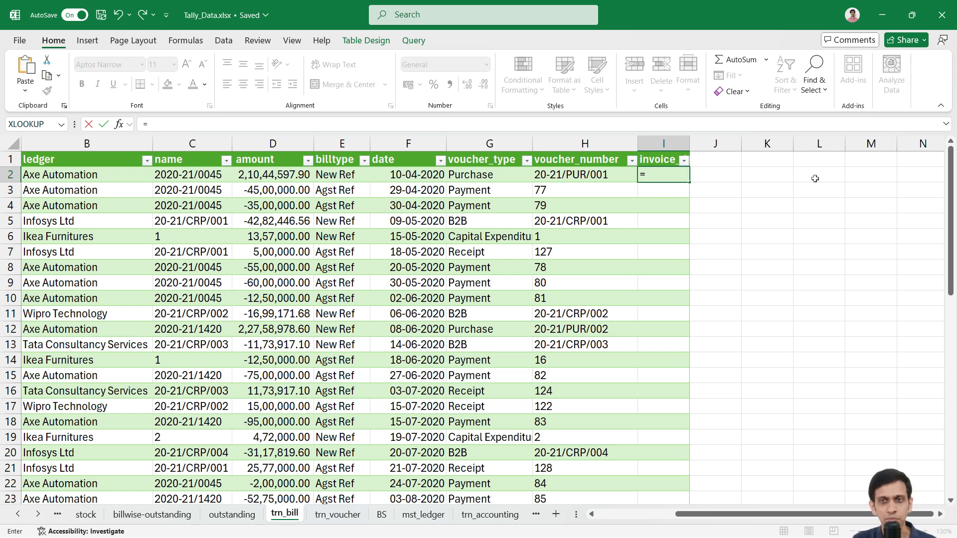
pyautogui.write('MINIFS')
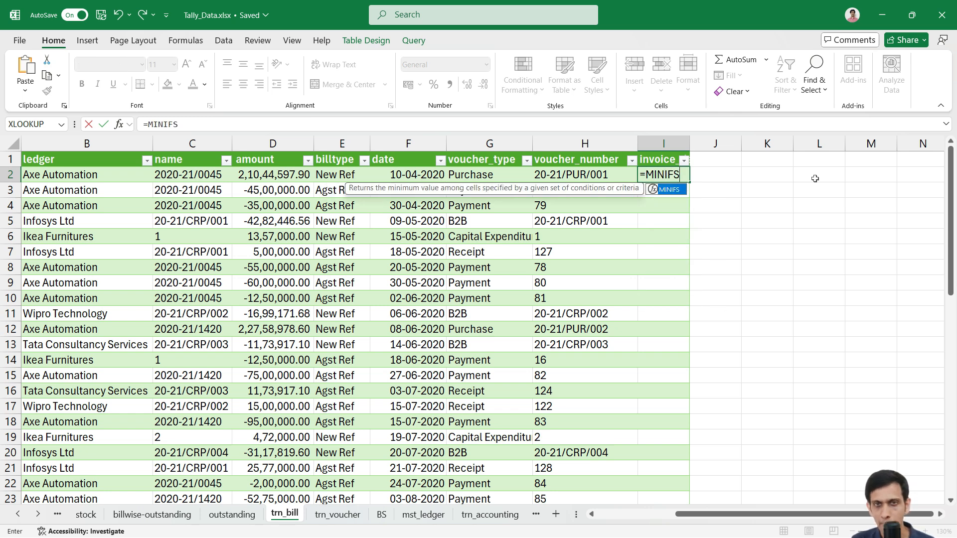
pyautogui.write('(')
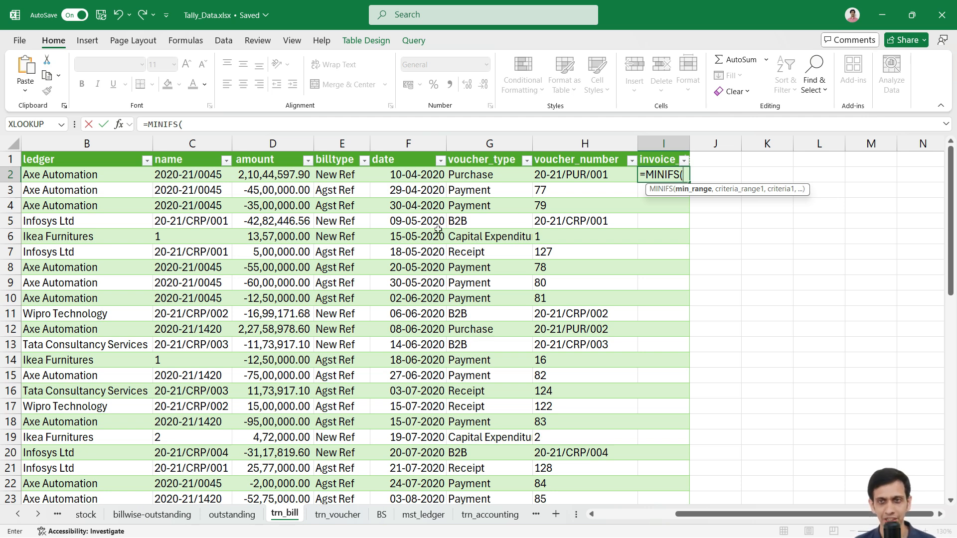
pyautogui.click(405, 192)
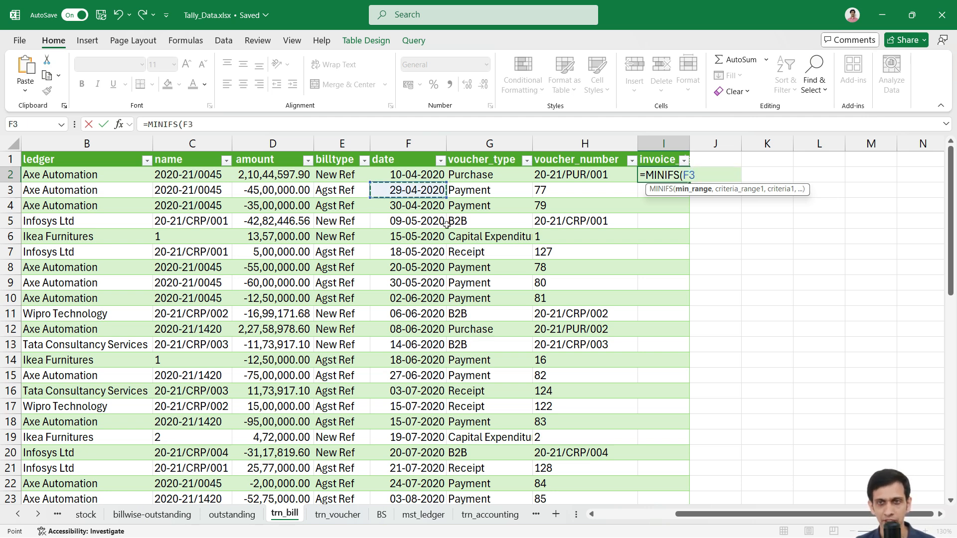
pyautogui.hotkey('ctrl', 'space')
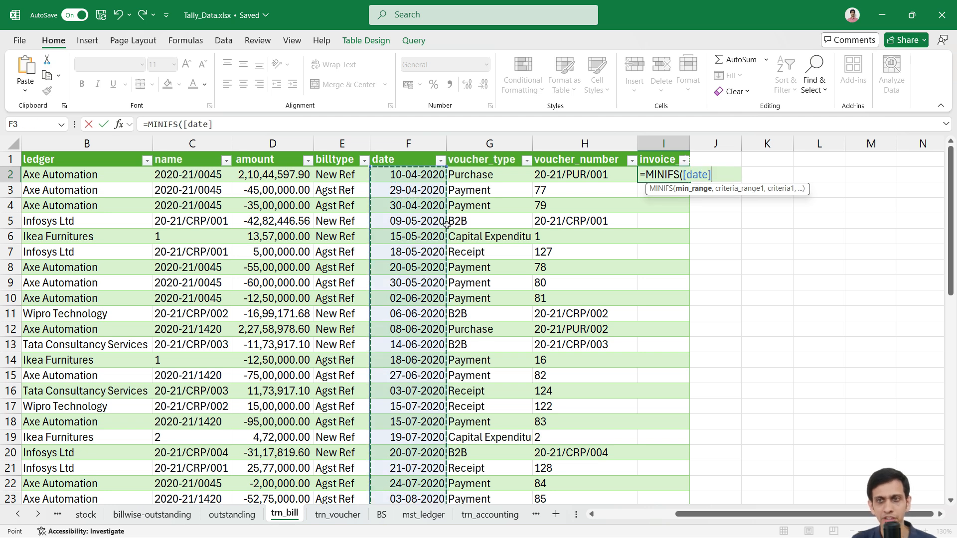
pyautogui.write(',')
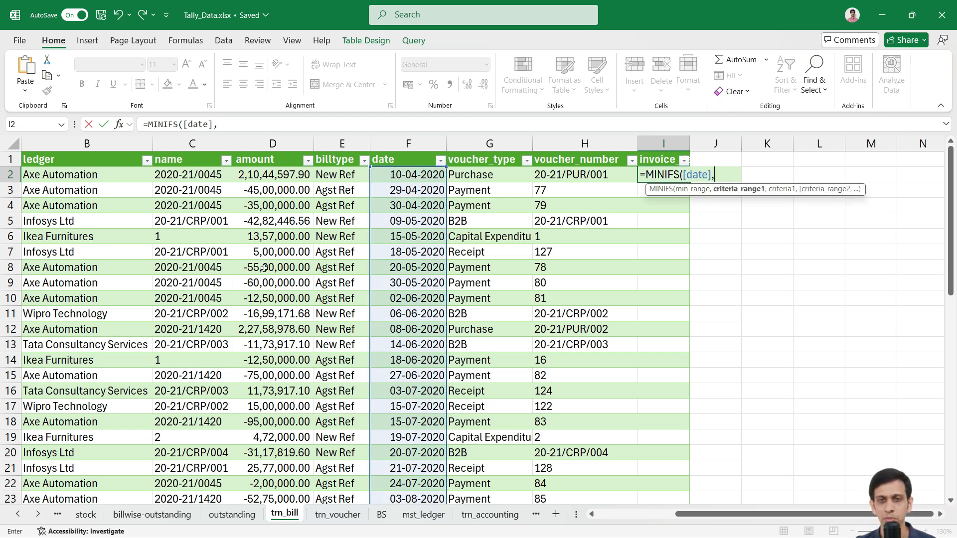
pyautogui.click(188, 208)
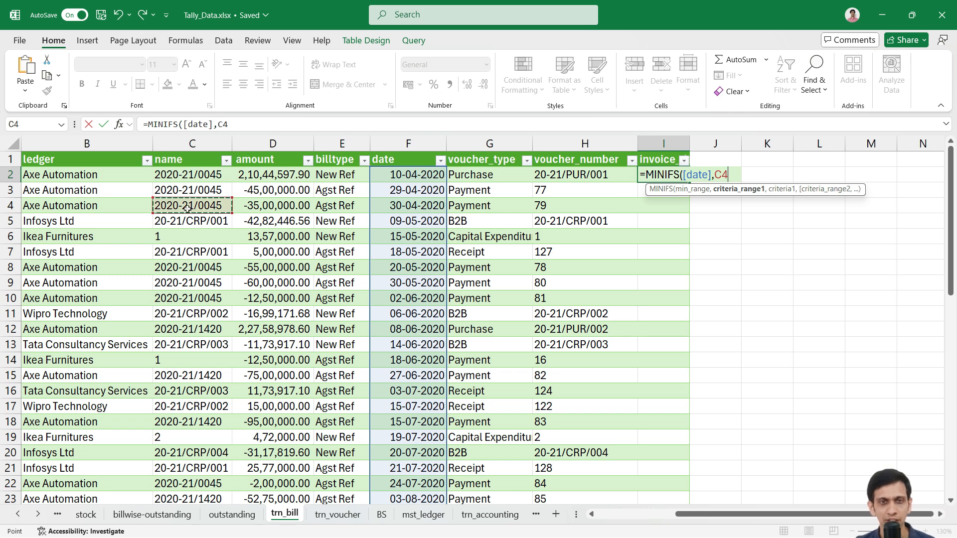
pyautogui.hotkey('ctrl', 'space')
pyautogui.write(',')
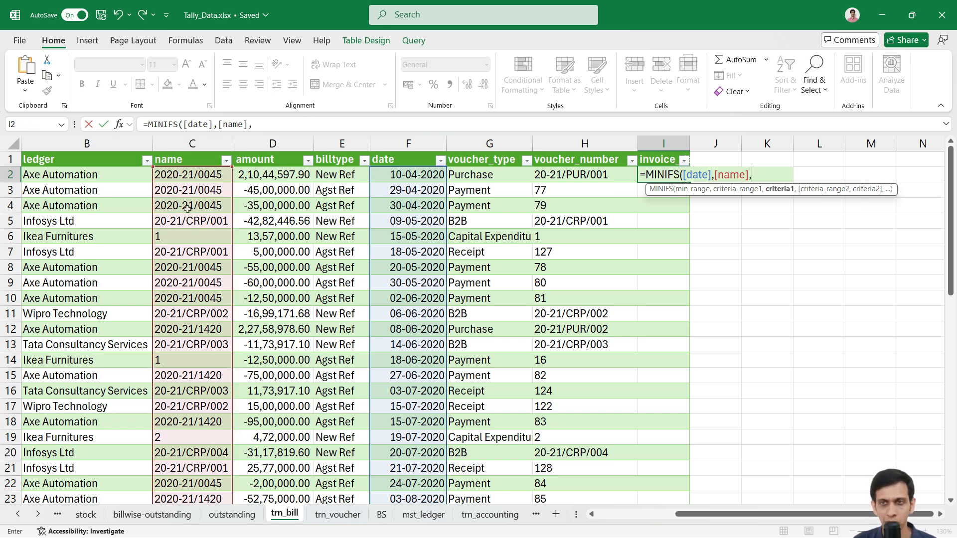
pyautogui.click(178, 178)
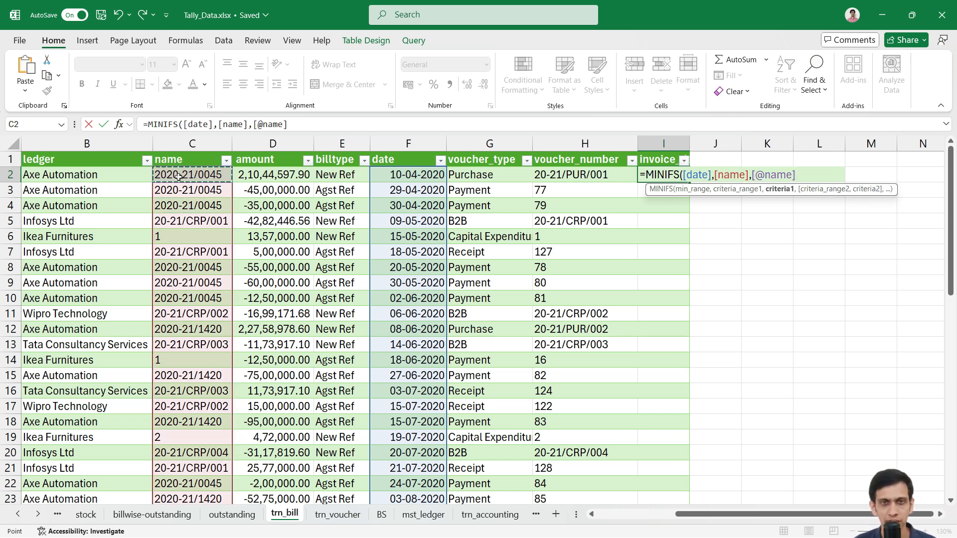
pyautogui.write(',')
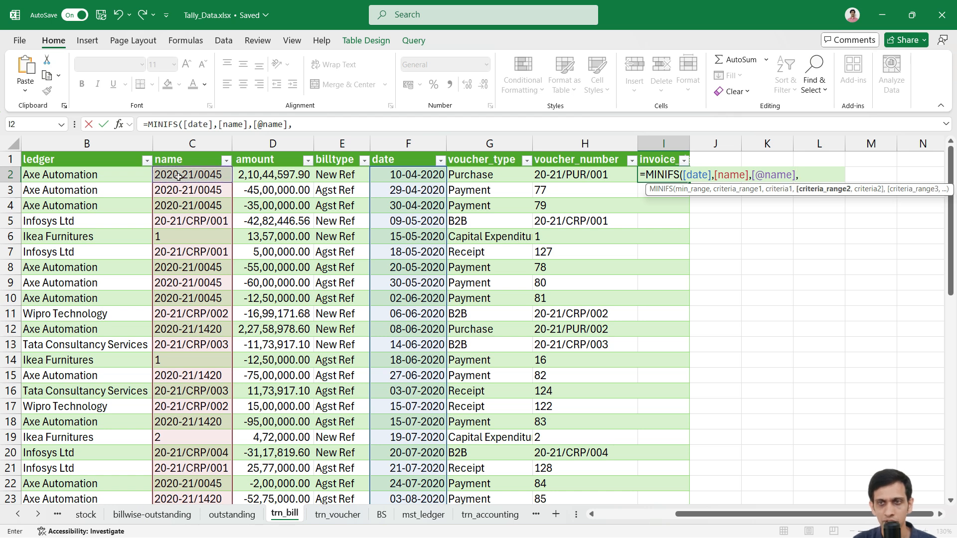
# - Complete the MINIFS formula with [billtype] equal to "New Ref" as the second criterion and fill the invoice_date column
pyautogui.click(335, 193)
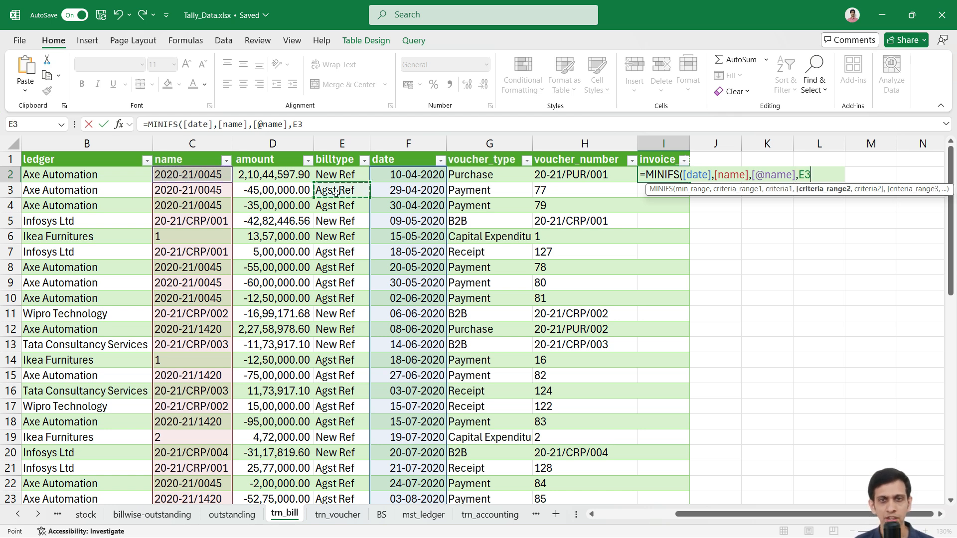
pyautogui.hotkey('ctrl', 'space')
pyautogui.write(',')
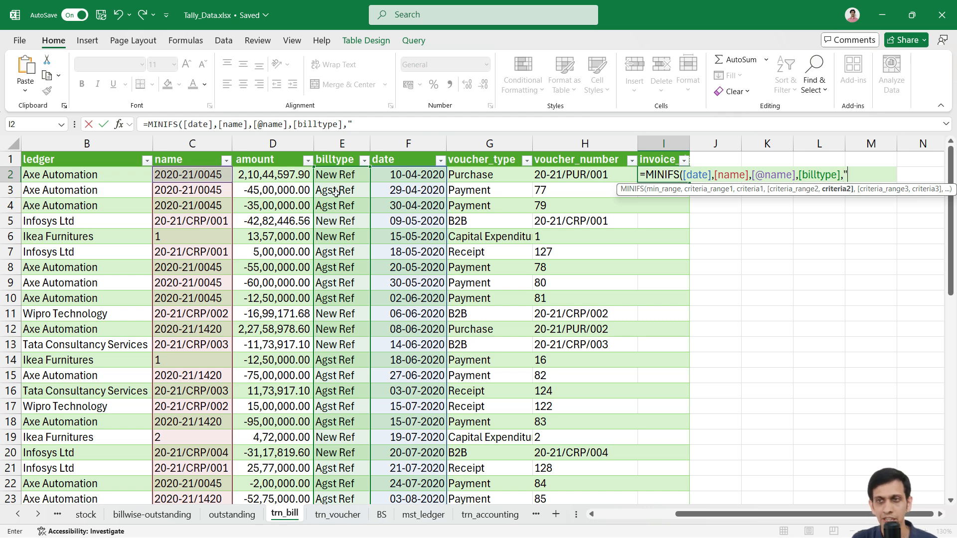
pyautogui.write('"New Ref')
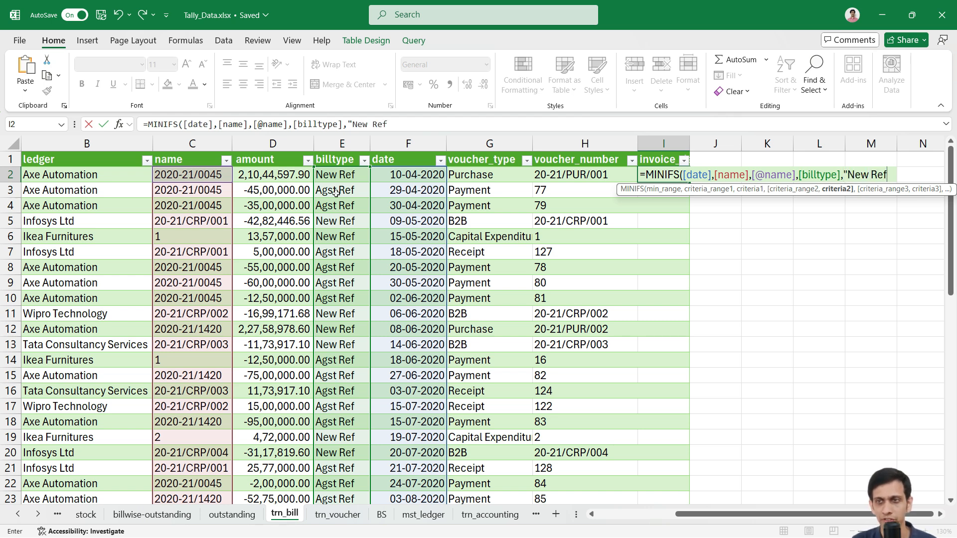
pyautogui.write('")')
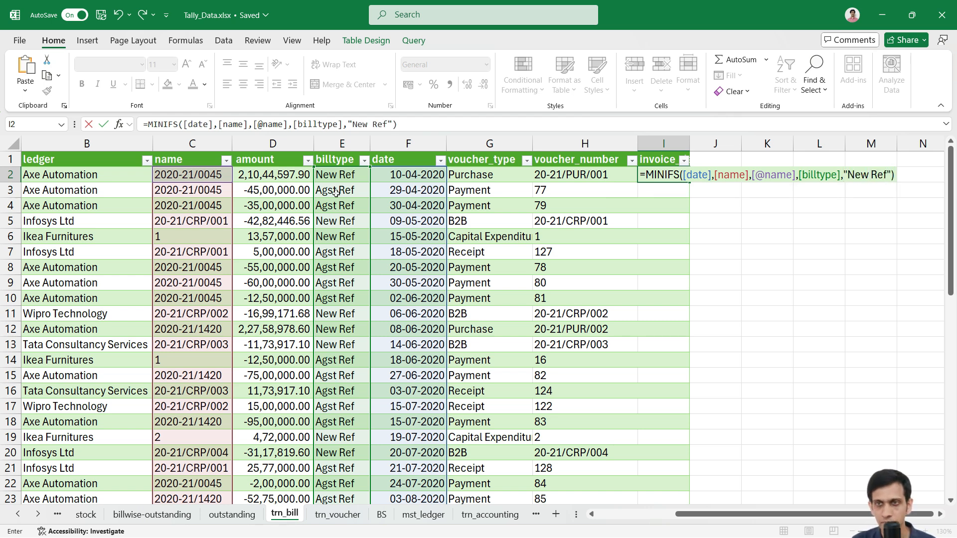
pyautogui.press('Return')
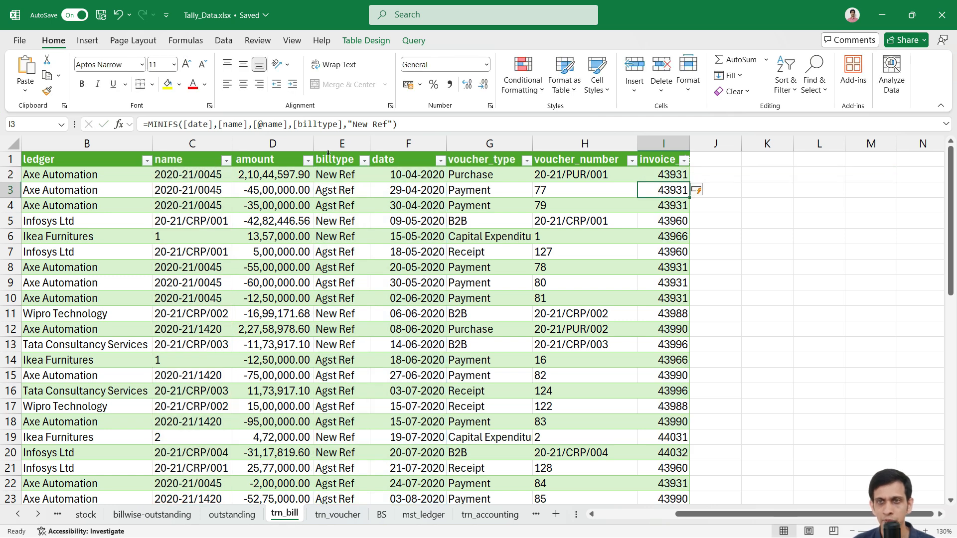
# - Format the invoice_date column as dates and autofit the column width to its contents
pyautogui.click(666, 154)
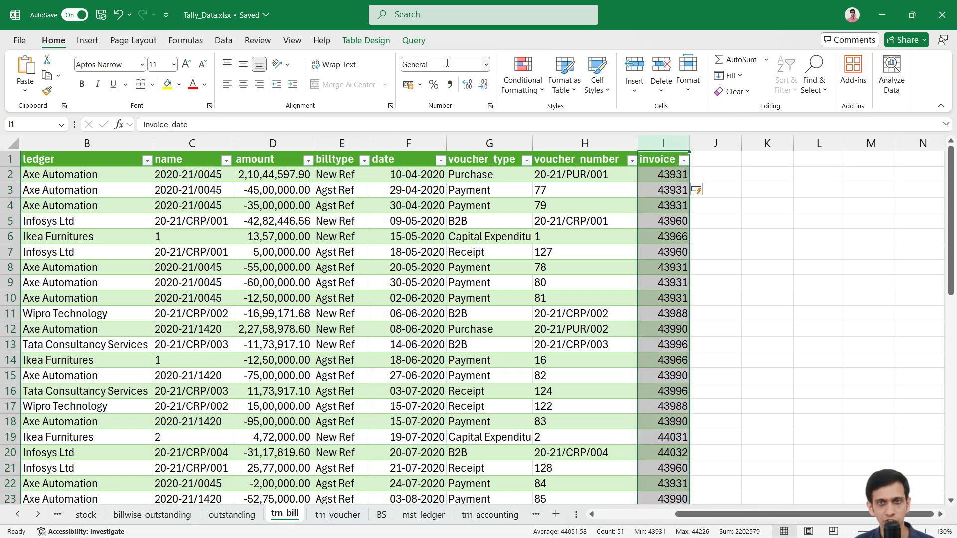
pyautogui.click(486, 65)
pyautogui.click(455, 205)
pyautogui.click(673, 176)
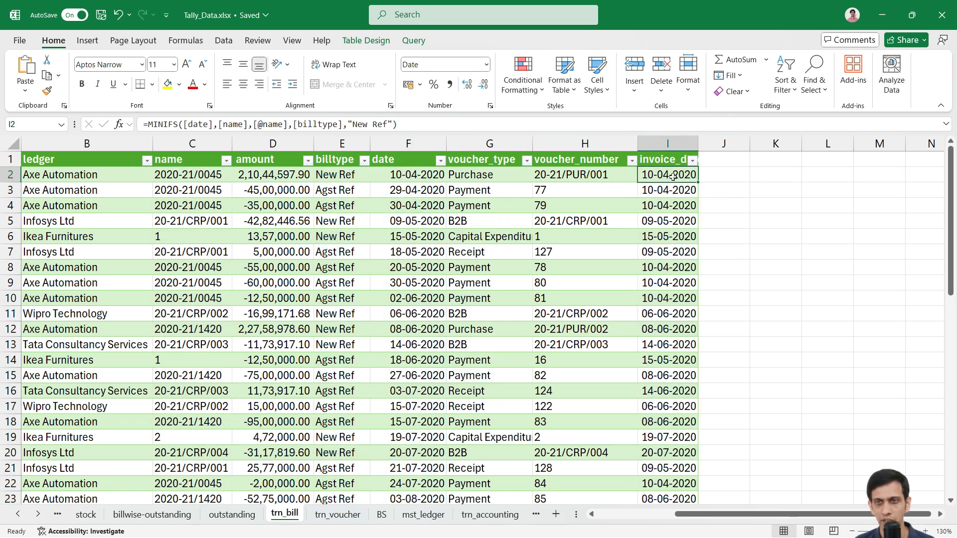
pyautogui.doubleClick(699, 143)
# - Check the calculated invoice date of the first payment row against its ledger and bill name
pyautogui.click(167, 194)
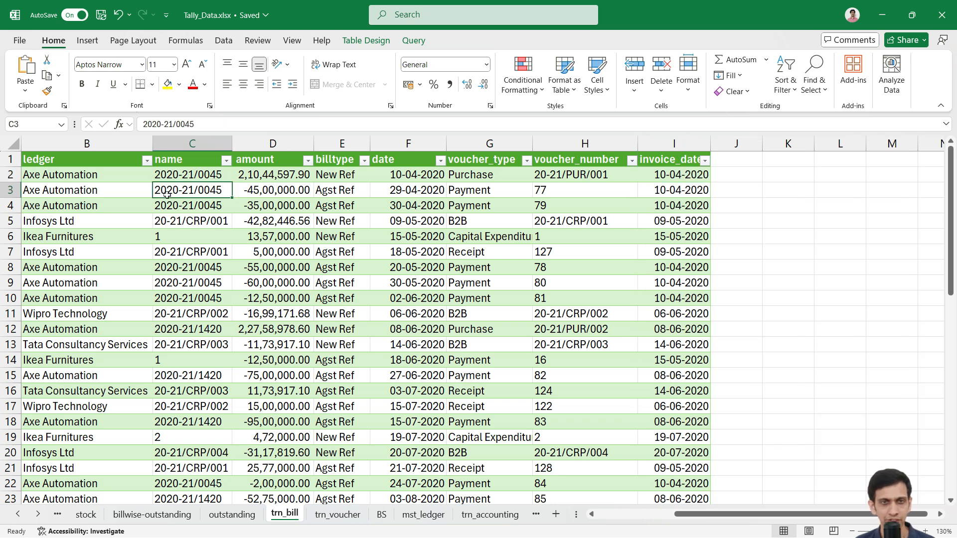
pyautogui.click(138, 195)
pyautogui.click(177, 178)
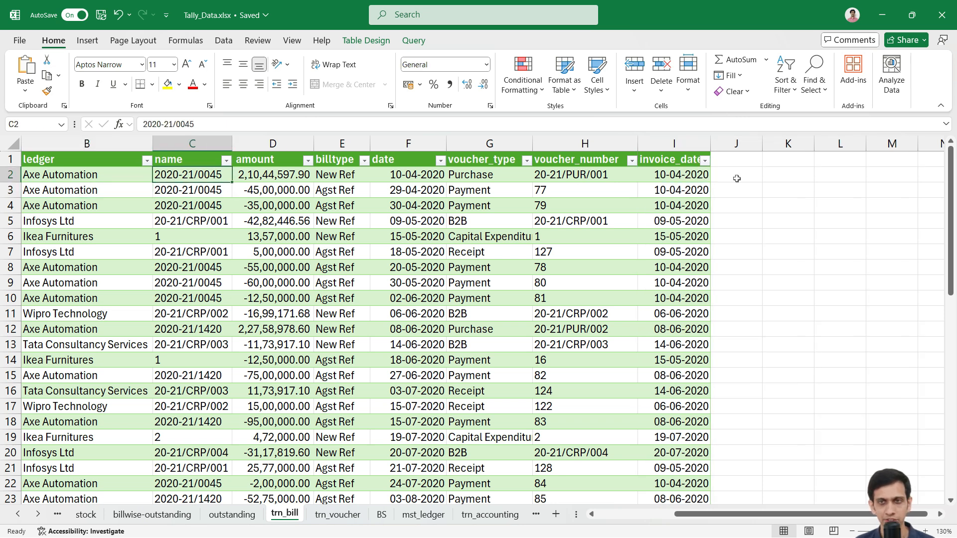
pyautogui.click(674, 191)
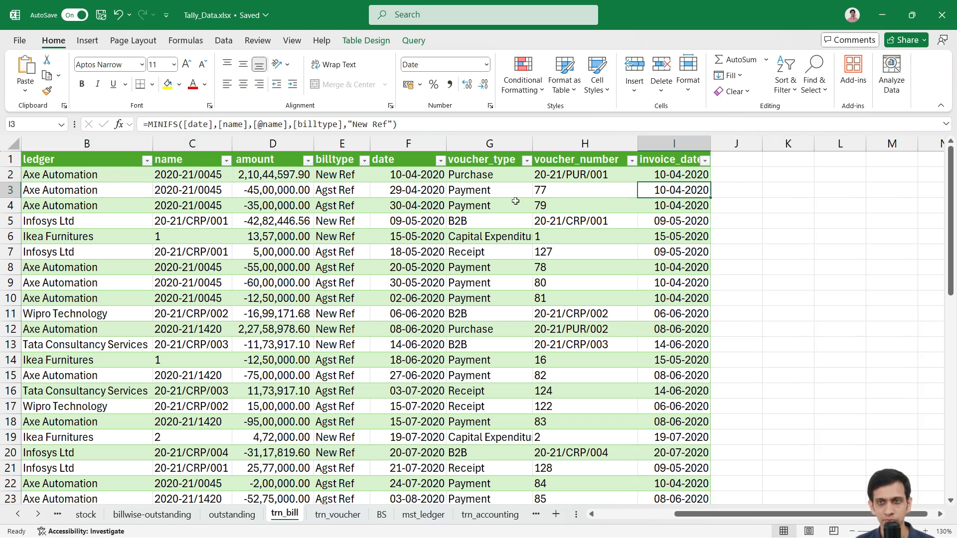
# - Compare the first payment row's voucher date and voucher type with its calculated invoice date
pyautogui.click(398, 191)
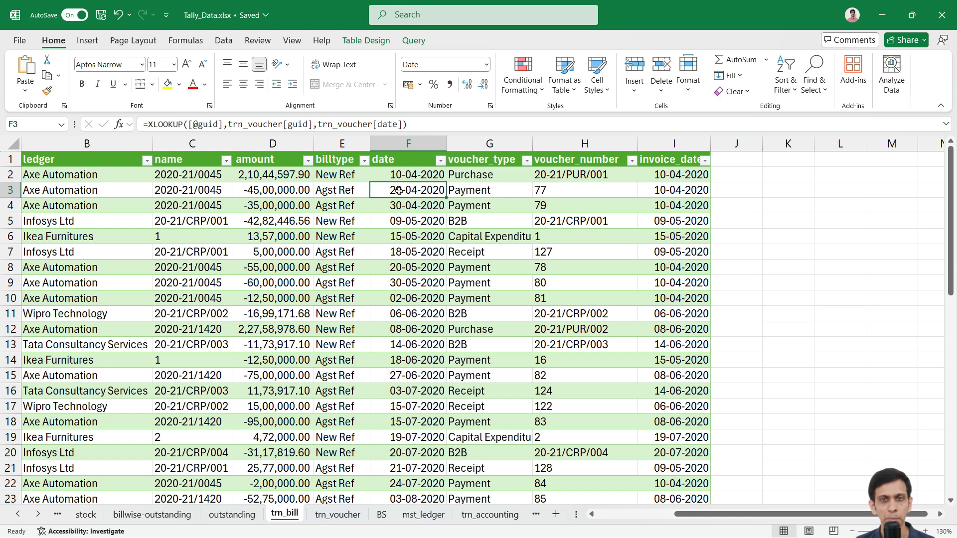
pyautogui.click(668, 191)
pyautogui.click(463, 192)
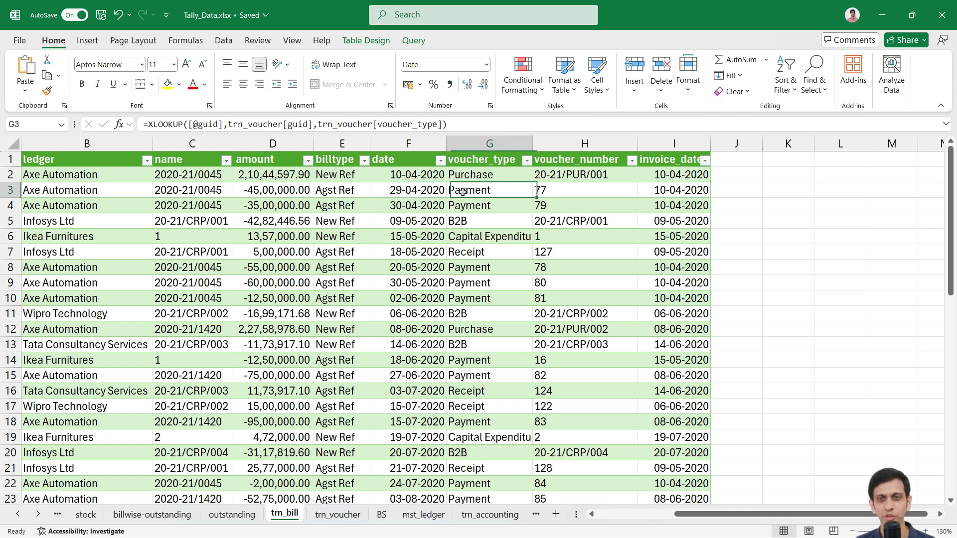
pyautogui.click(663, 192)
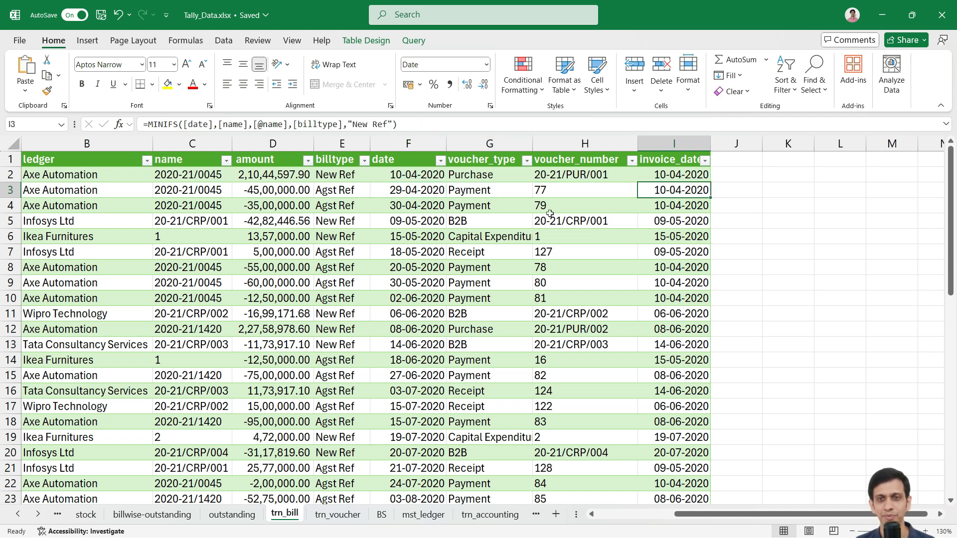
# - Add a new column headed credit_days directly after invoice_date in the trn_bill table
pyautogui.click(708, 163)
pyautogui.press('Right')
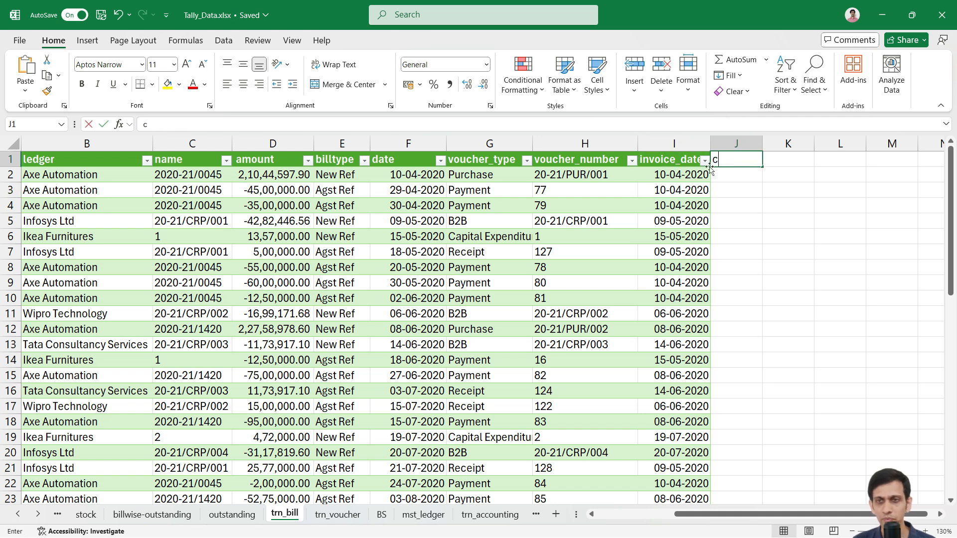
pyautogui.write('credit_')
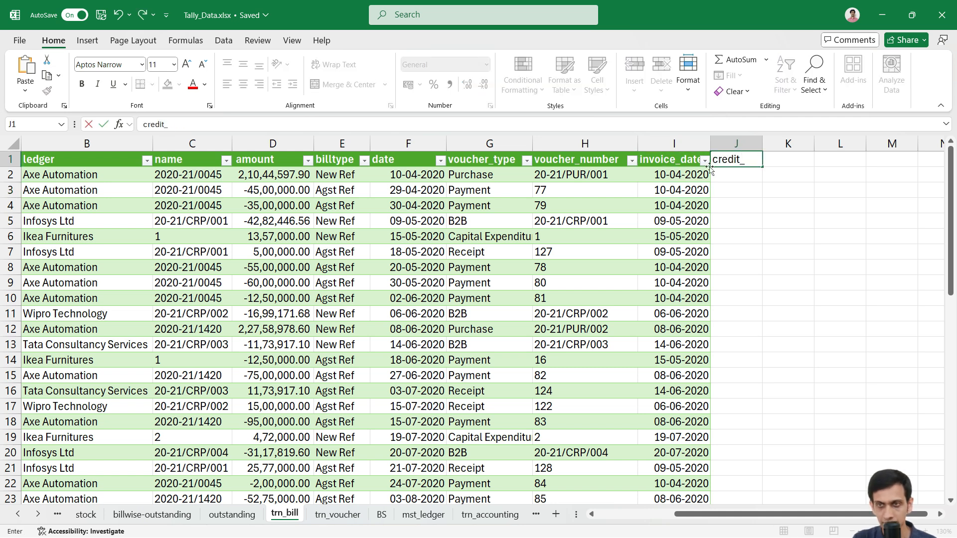
pyautogui.write('days')
pyautogui.press('Return')
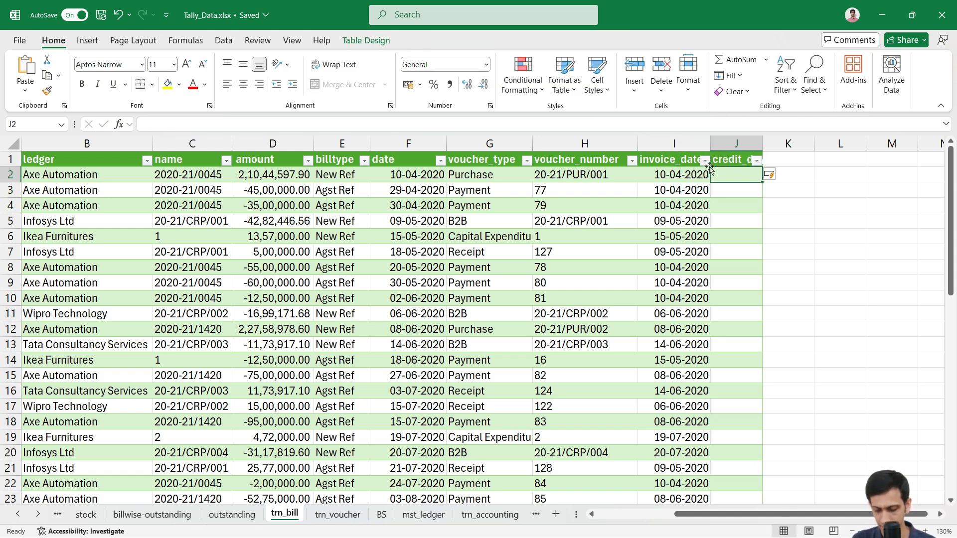
pyautogui.write('=')
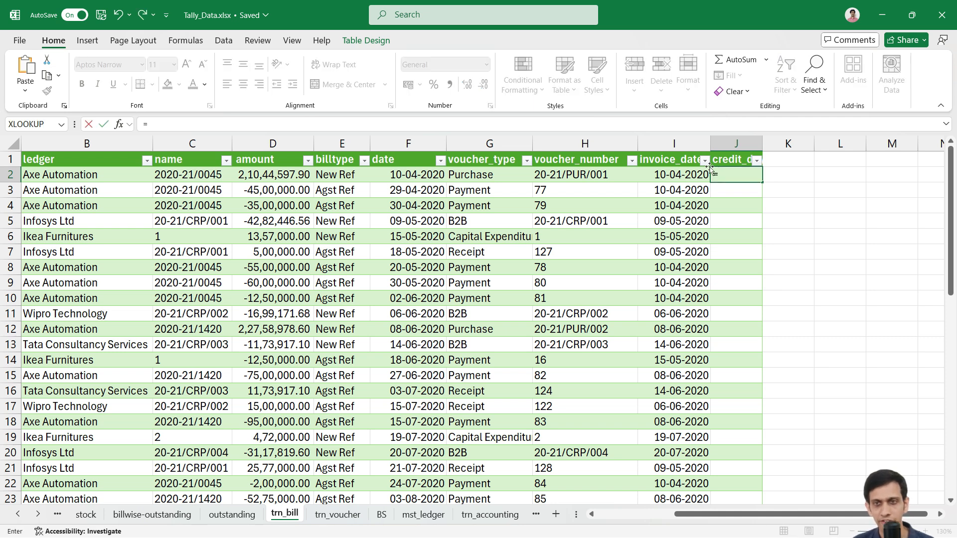
pyautogui.press('Left')
pyautogui.press('Left')
pyautogui.press('Left')
pyautogui.press('Left')
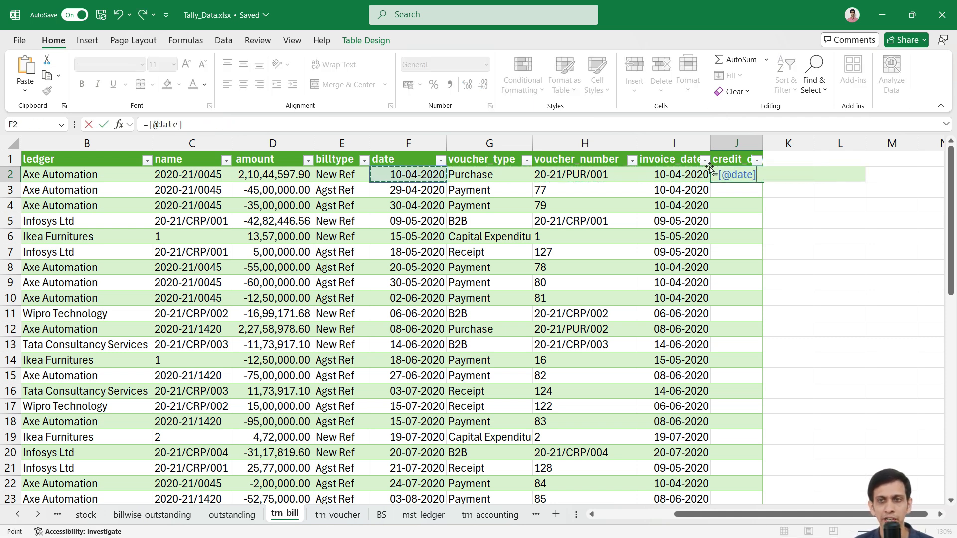
pyautogui.write('-')
pyautogui.press('Left')
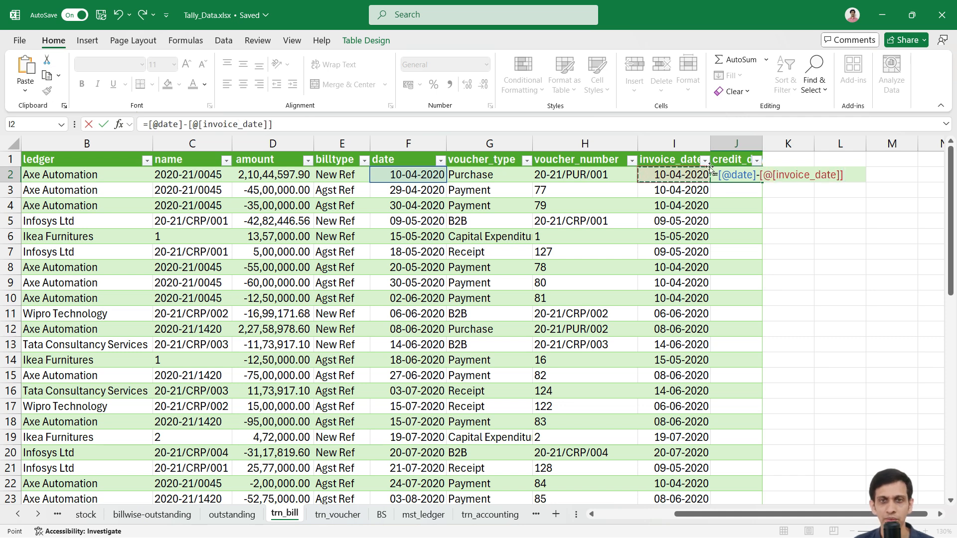
pyautogui.press('Return')
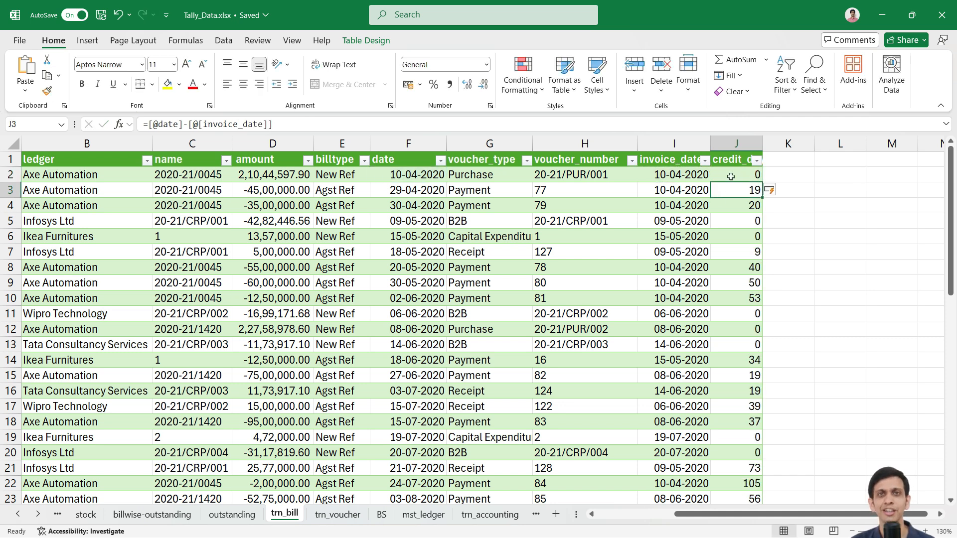
pyautogui.click(731, 175)
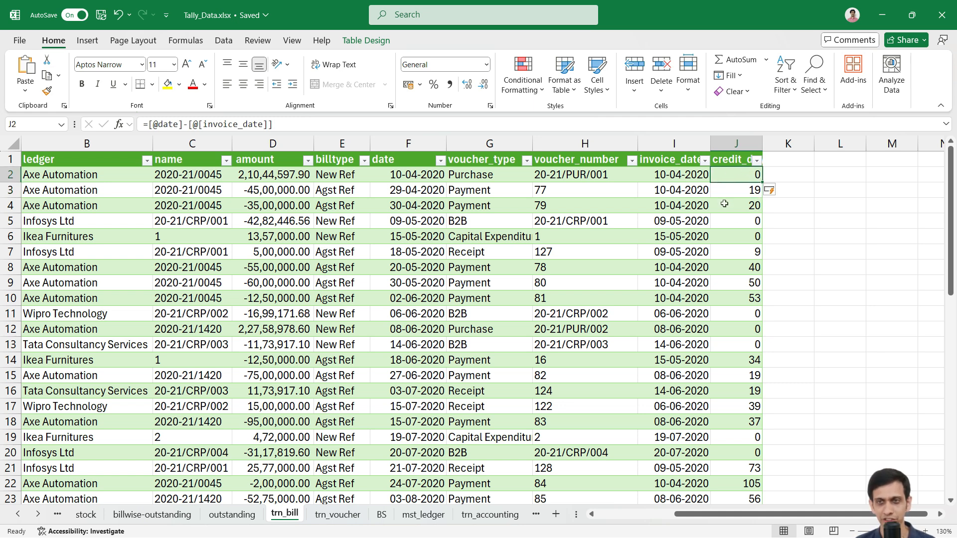
# - Filter the ledger column to show only Axe Automation
pyautogui.click(257, 194)
pyautogui.press('Left')
pyautogui.press('Left')
pyautogui.press('Left')
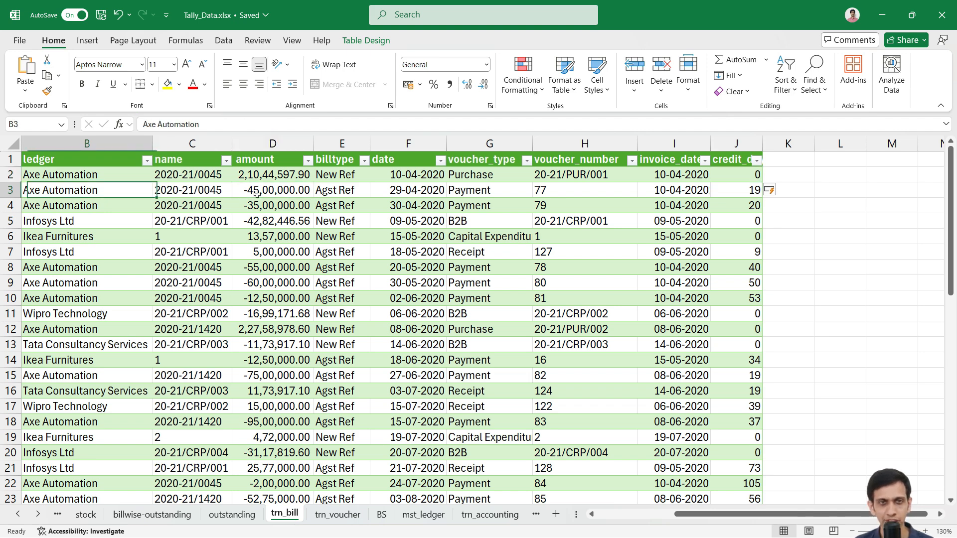
pyautogui.press('Up')
pyautogui.press('Right')
pyautogui.press('Up')
pyautogui.press('Right')
pyautogui.press('Left')
pyautogui.hotkey('alt', 'Down')
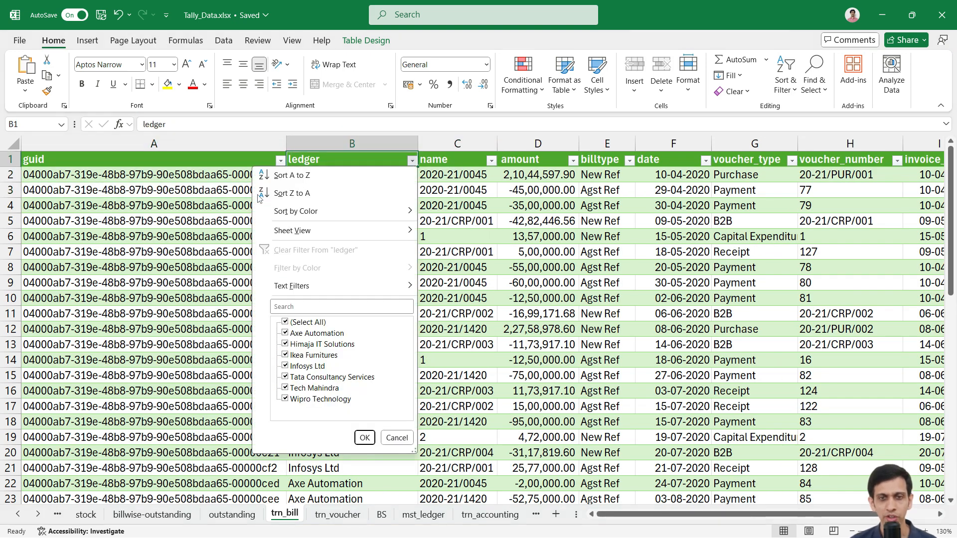
pyautogui.press('Down')
pyautogui.press('Down')
pyautogui.press('Down')
pyautogui.press('Down')
pyautogui.press('Down')
pyautogui.press('Down')
pyautogui.press('Down')
pyautogui.press('Down')
pyautogui.press('Down')
pyautogui.press('space')
pyautogui.press('Down')
pyautogui.press('space')
pyautogui.press('Return')
# - Filter the name column to show only bill 2020-21/0045
pyautogui.press('Right')
pyautogui.hotkey('alt', 'Down')
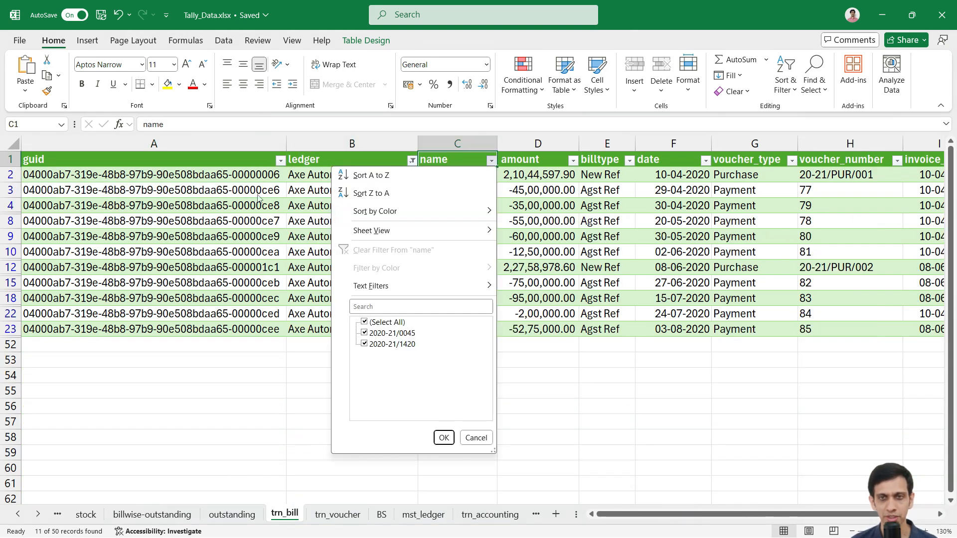
pyautogui.press('Down')
pyautogui.press('Down')
pyautogui.press('Down')
pyautogui.press('Down')
pyautogui.press('Down')
pyautogui.press('Down')
pyautogui.press('Down')
pyautogui.press('space')
pyautogui.press('Down')
pyautogui.press('space')
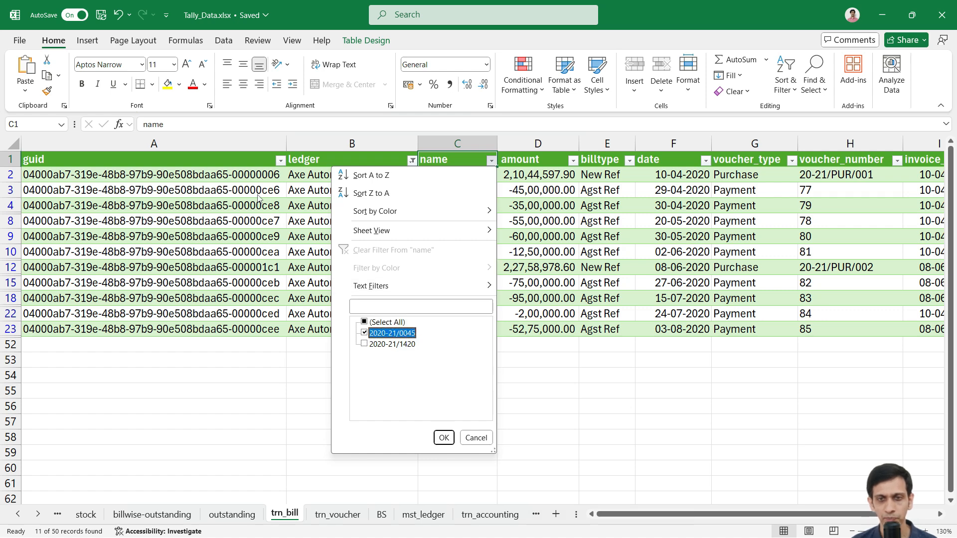
pyautogui.press('Return')
# - Go through the credit_days values of the filtered bill's rows down to the last payment
pyautogui.press('Right')
pyautogui.press('Right')
pyautogui.press('Right')
pyautogui.press('Right')
pyautogui.press('Right')
pyautogui.press('Right')
pyautogui.press('Right')
pyautogui.press('Right')
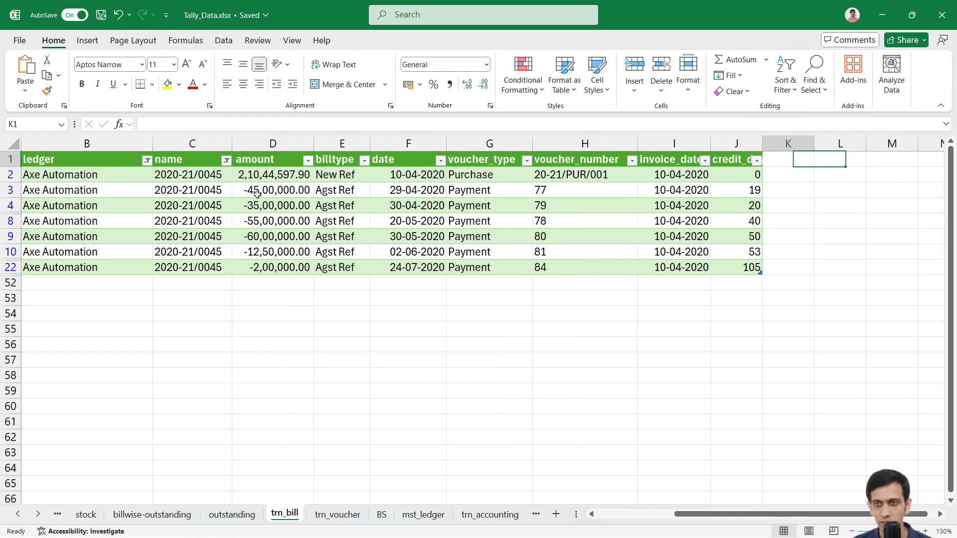
pyautogui.press('Down')
pyautogui.press('Down')
pyautogui.press('Left')
pyautogui.press('Down')
pyautogui.press('Down')
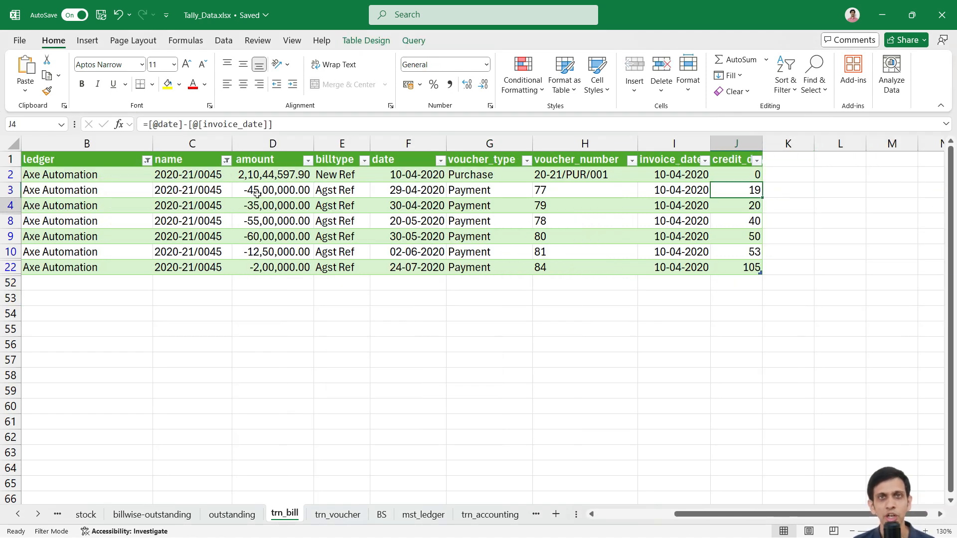
pyautogui.press('Down')
pyautogui.press('Down')
pyautogui.press('Down')
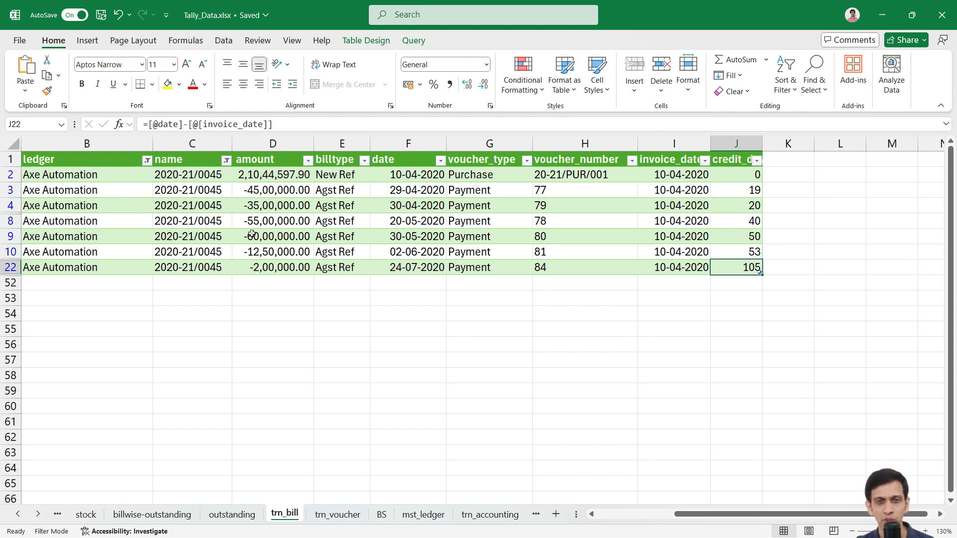
# - Compare the filtered bill's individual payment amounts with their credit_days values
pyautogui.click(262, 261)
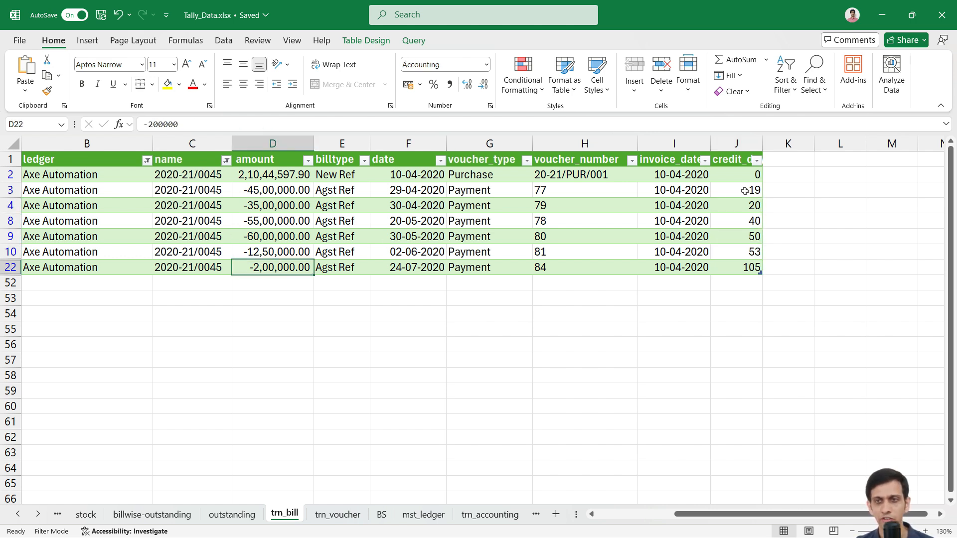
pyautogui.click(263, 193)
pyautogui.click(725, 189)
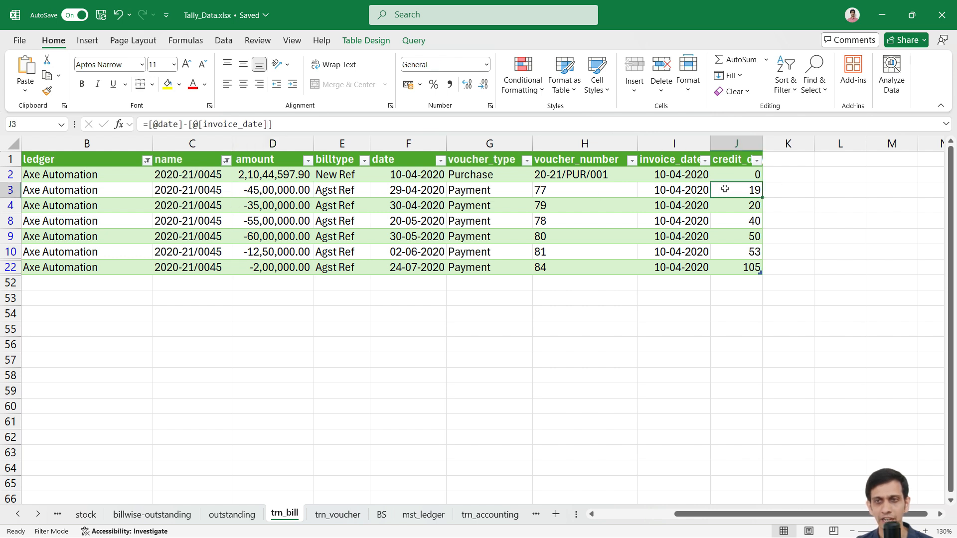
pyautogui.moveTo(257, 194); pyautogui.dragTo(260, 269)
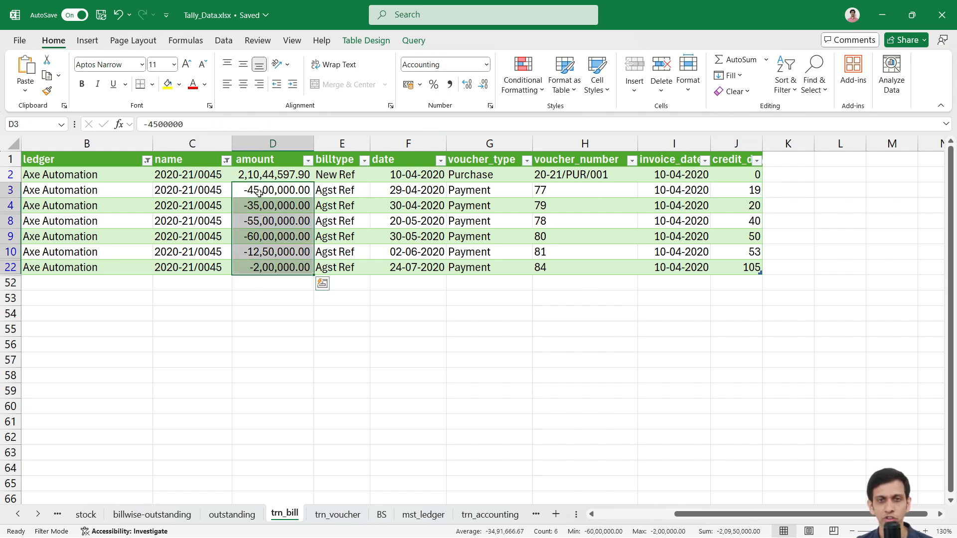
pyautogui.click(260, 194)
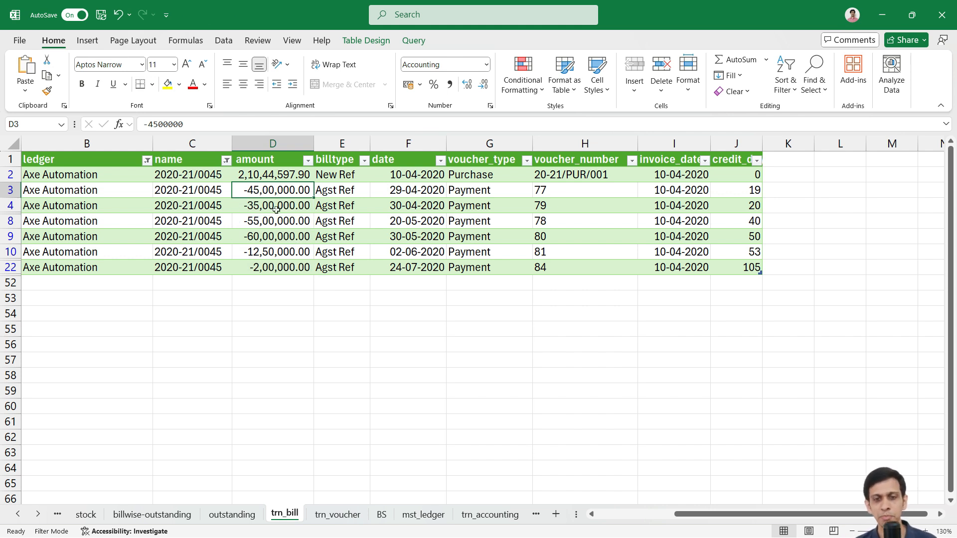
pyautogui.click(235, 518)
pyautogui.click(277, 516)
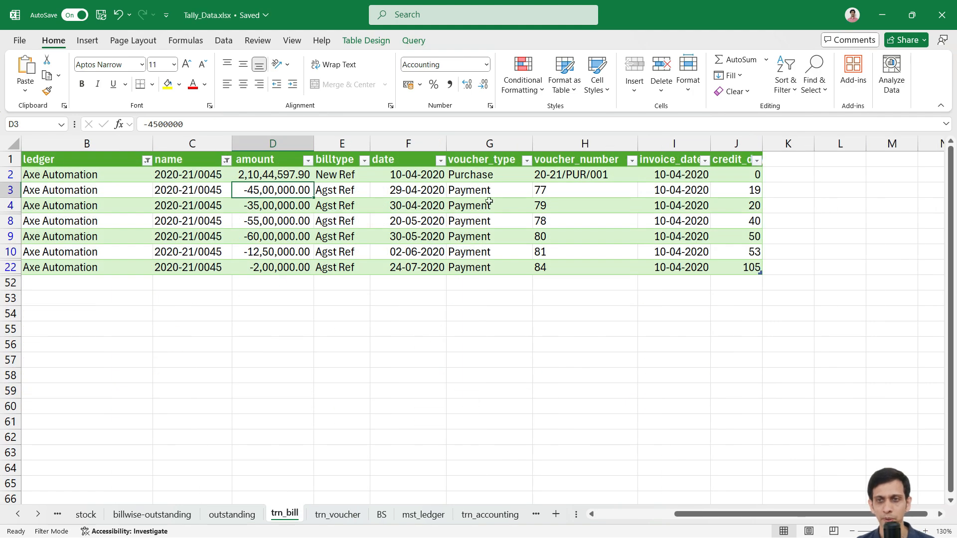
pyautogui.click(226, 161)
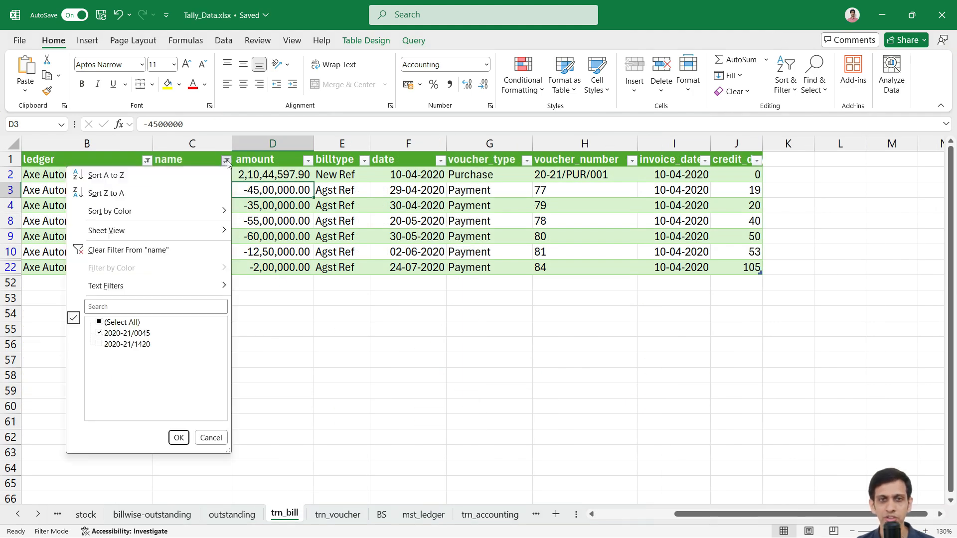
pyautogui.click(615, 209)
pyautogui.click(729, 174)
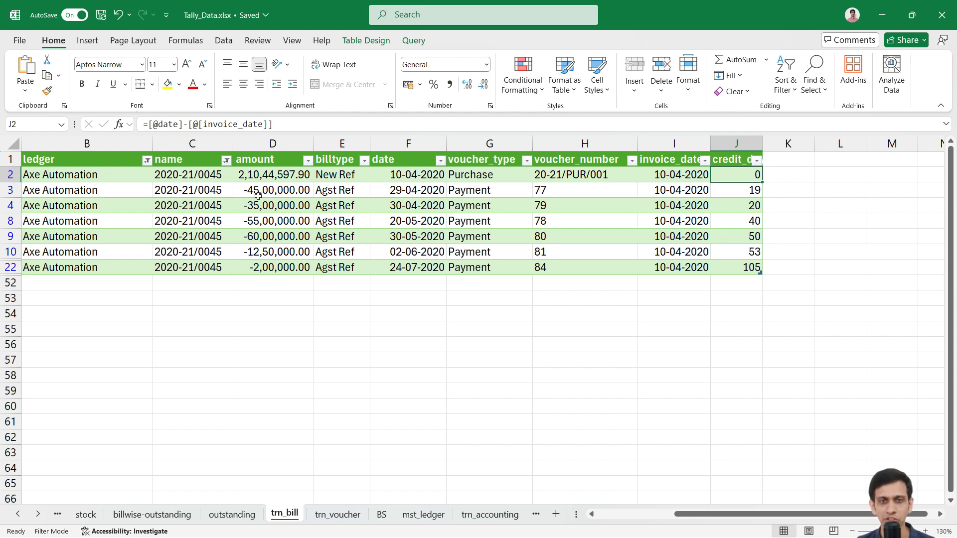
pyautogui.click(260, 218)
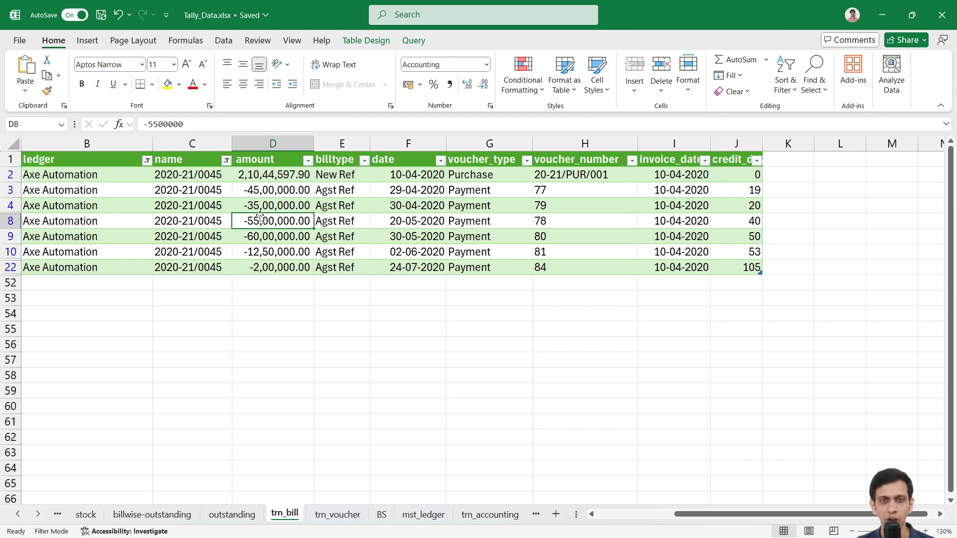
pyautogui.click(741, 219)
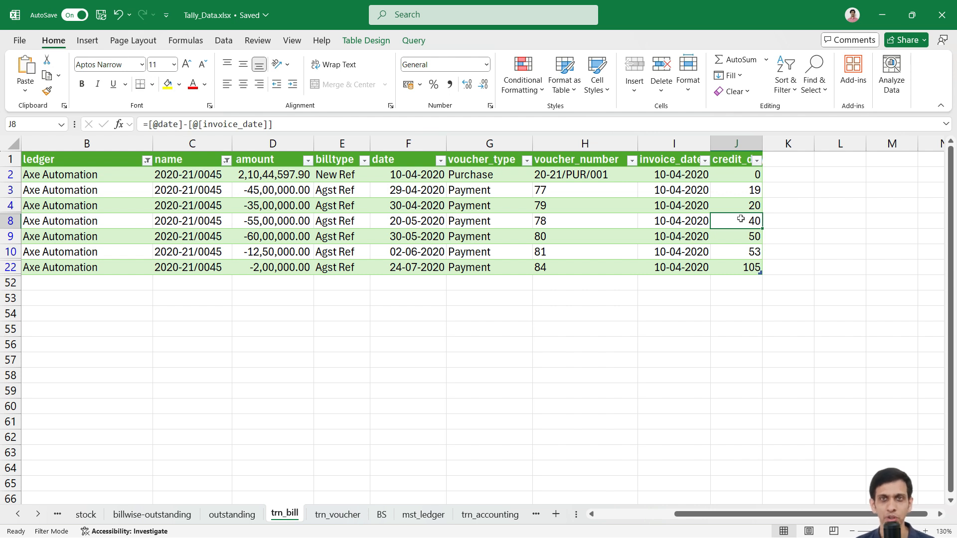
# - Add a new column headed amount_days directly after credit_days in the trn_bill table
pyautogui.press('Up')
pyautogui.press('Up')
pyautogui.press('Up')
pyautogui.press('Up')
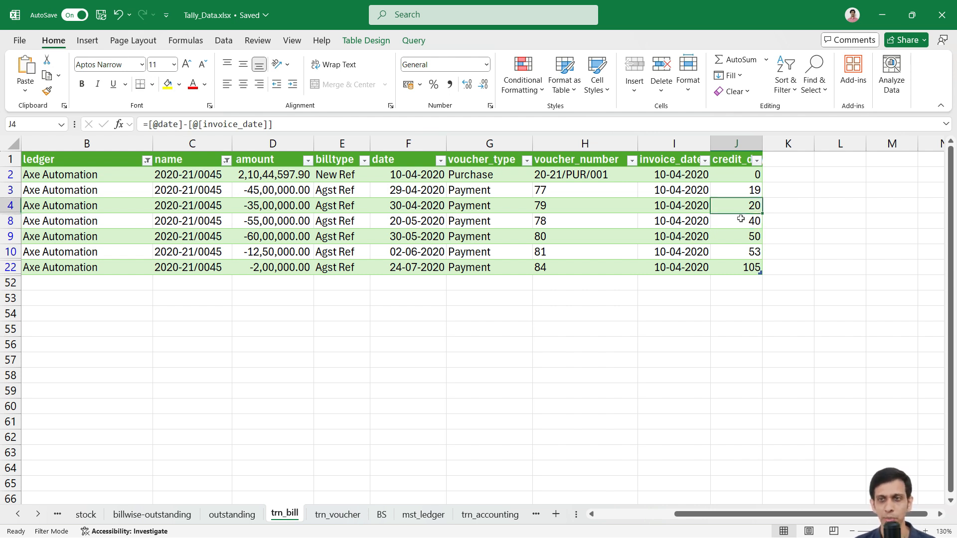
pyautogui.hotkey('ctrl', 'Right')
pyautogui.hotkey('ctrl', 'Left')
pyautogui.press('Left')
pyautogui.press('Left')
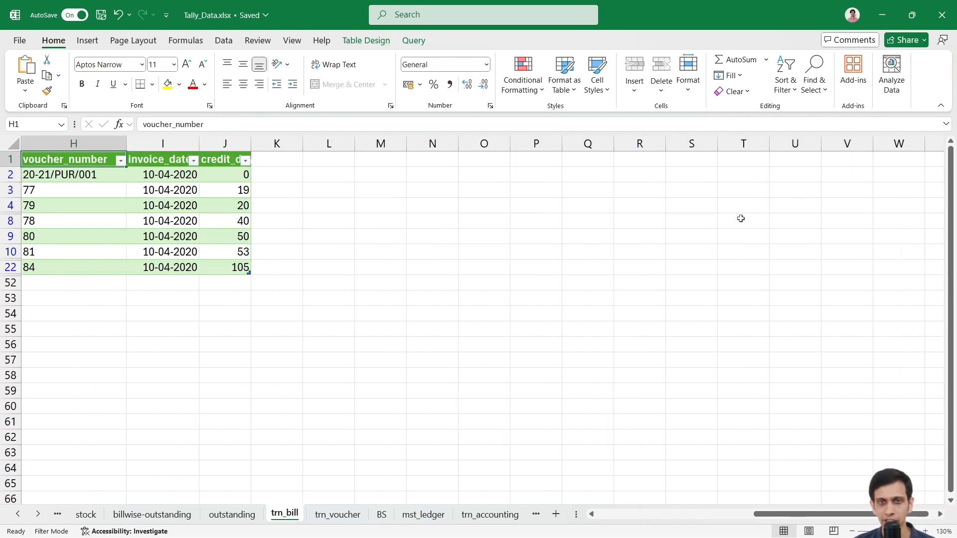
pyautogui.press('Right')
pyautogui.press('Right')
pyautogui.press('Right')
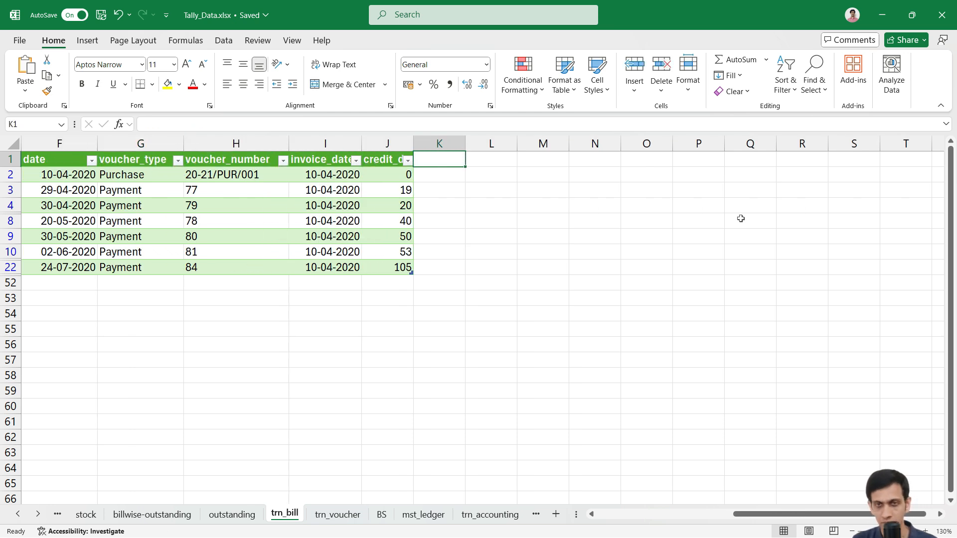
pyautogui.write('amount')
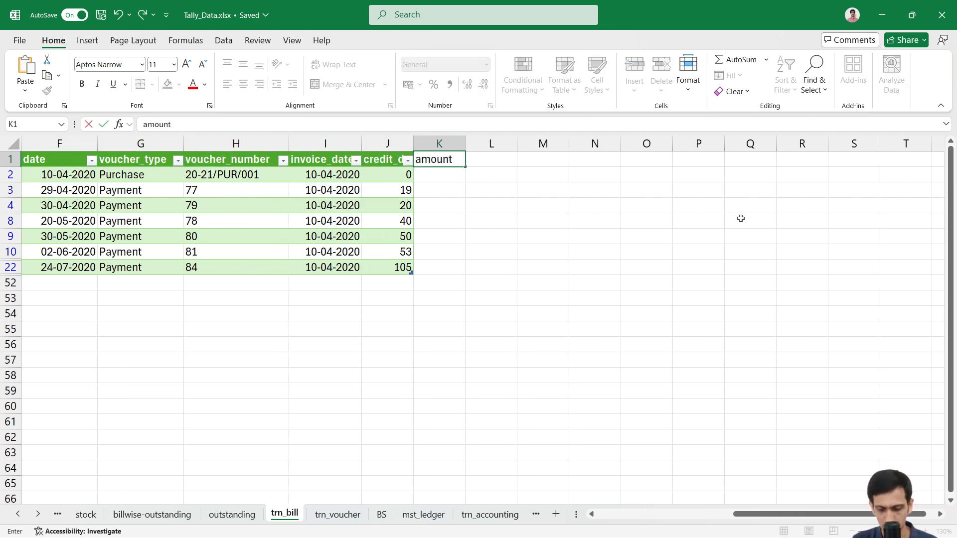
pyautogui.write('_days')
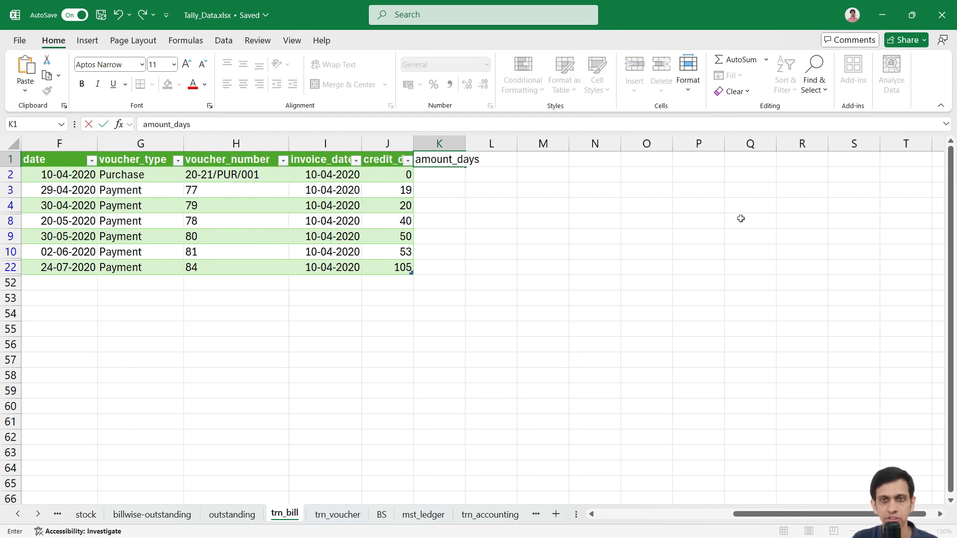
pyautogui.press('Return')
pyautogui.press('Left')
pyautogui.press('Left')
pyautogui.press('Left')
pyautogui.press('Right')
pyautogui.press('Right')
pyautogui.press('Right')
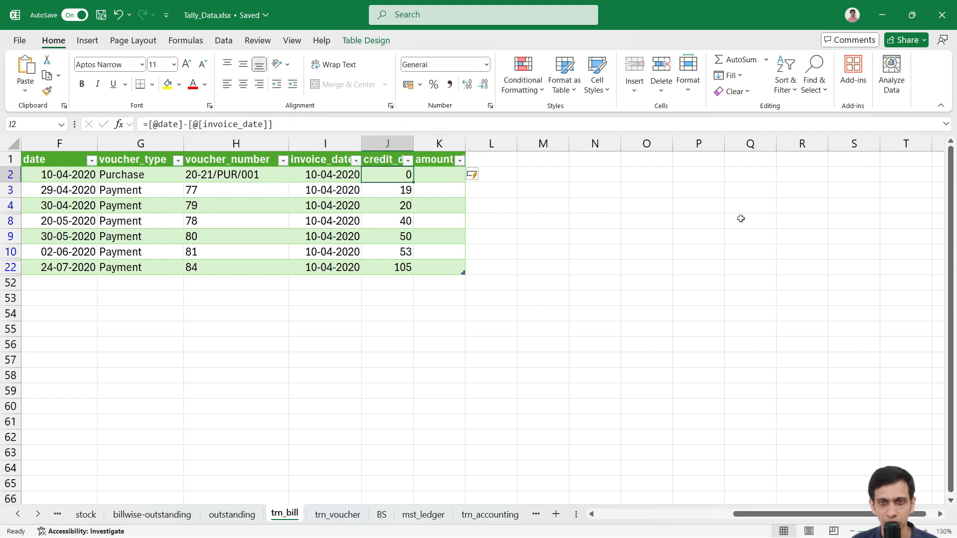
pyautogui.write('=')
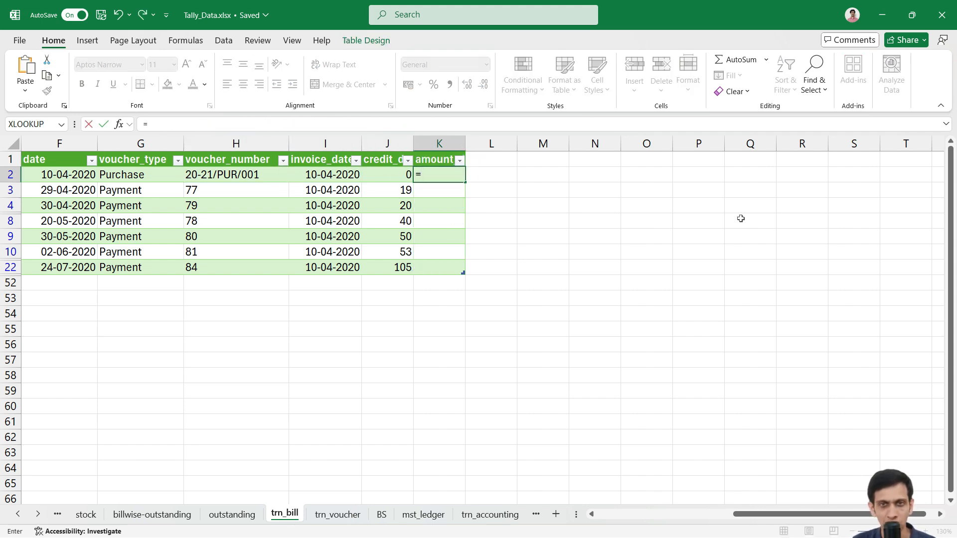
pyautogui.press('Left')
pyautogui.press('Left')
pyautogui.press('Left')
pyautogui.press('Left')
pyautogui.press('Left')
pyautogui.press('Left')
pyautogui.press('Left')
pyautogui.press('Left')
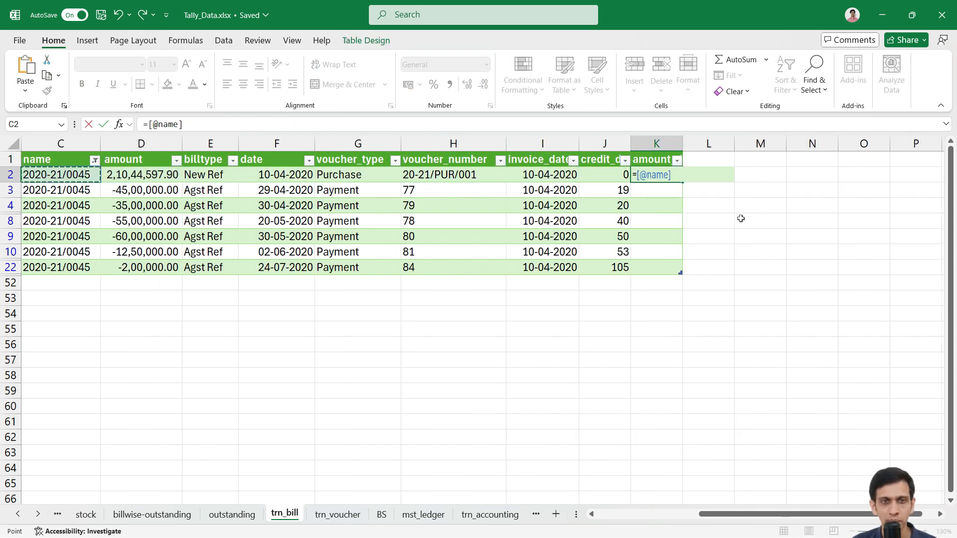
pyautogui.press('Right')
pyautogui.write('*')
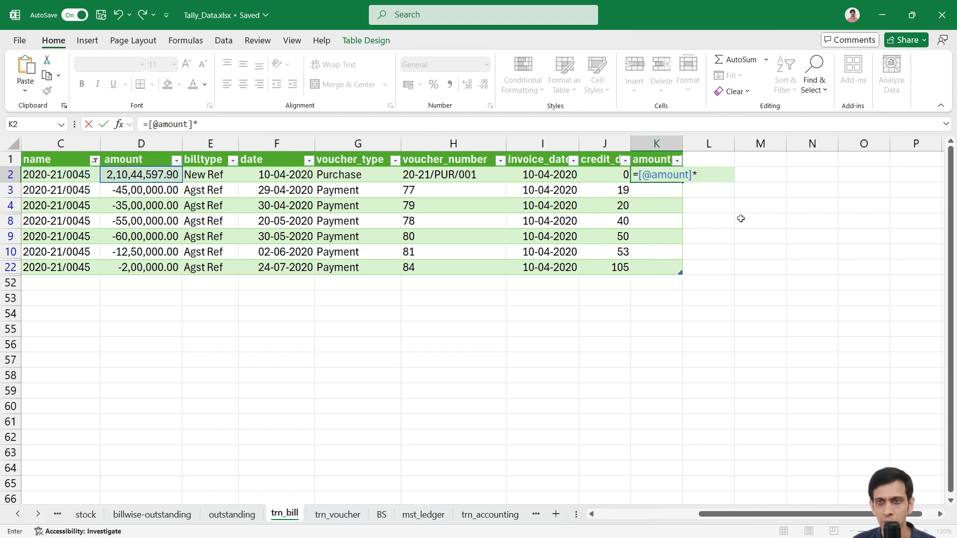
pyautogui.press('Left')
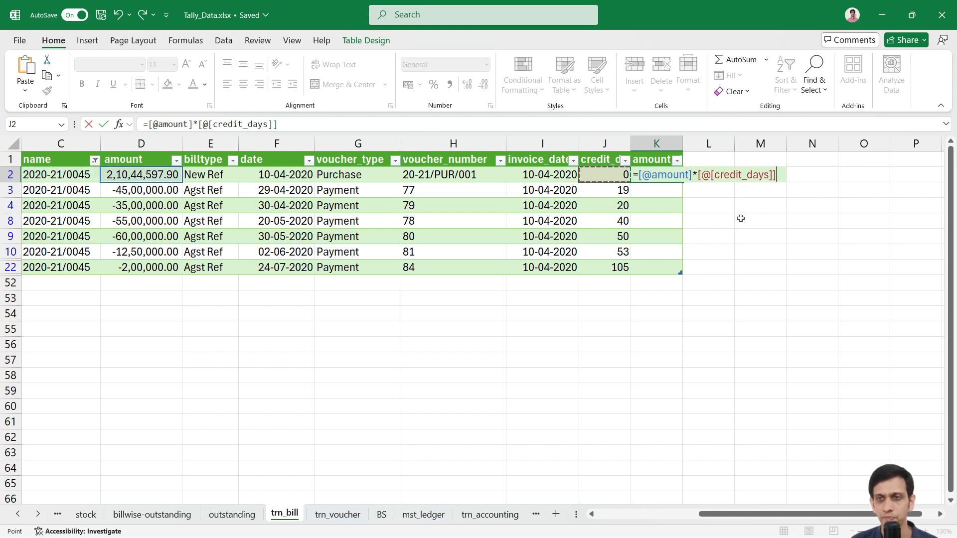
pyautogui.press('Return')
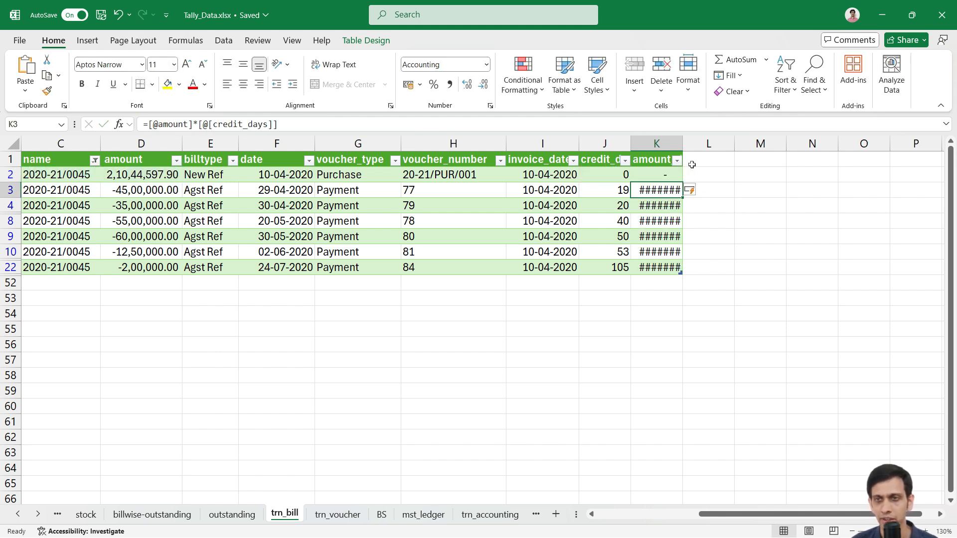
# - Fit the trn_bill amount_days column to its contents and apply the comma number style to it
pyautogui.doubleClick(683, 144)
pyautogui.click(657, 144)
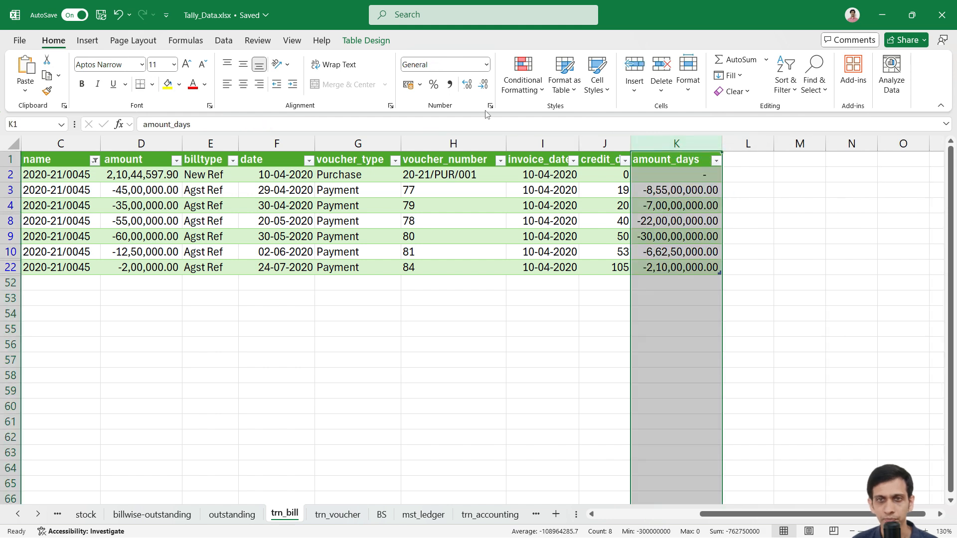
pyautogui.click(449, 84)
pyautogui.click(678, 190)
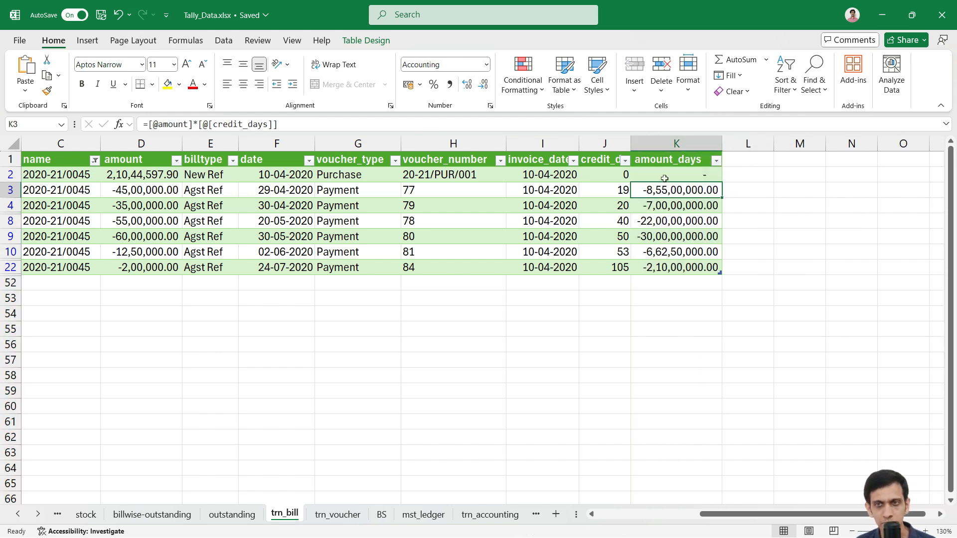
pyautogui.click(665, 177)
pyautogui.click(363, 177)
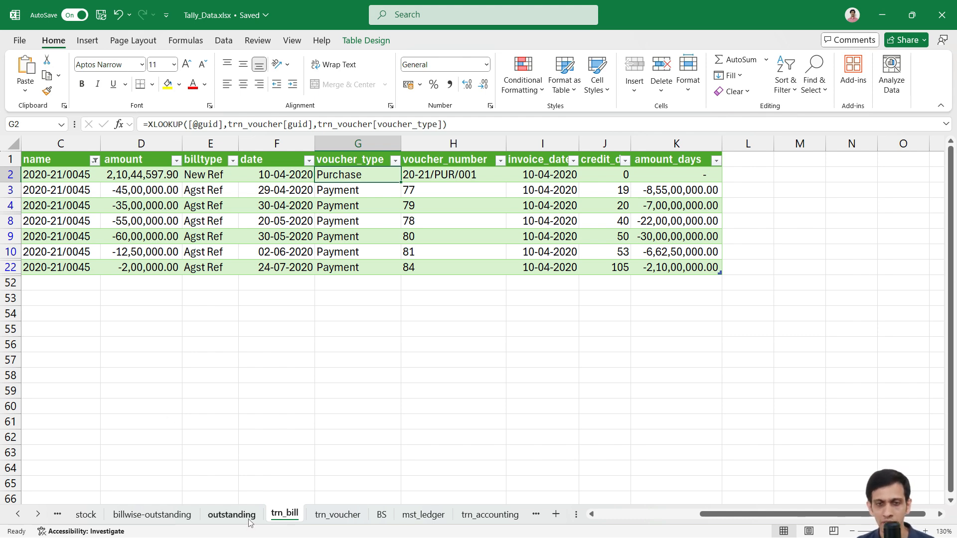
# - Add the header amount_days in I1 of the outstanding sheet, directly after the oustanding_days column
pyautogui.click(232, 514)
pyautogui.press('Up')
pyautogui.hotkey('ctrl', 'Right')
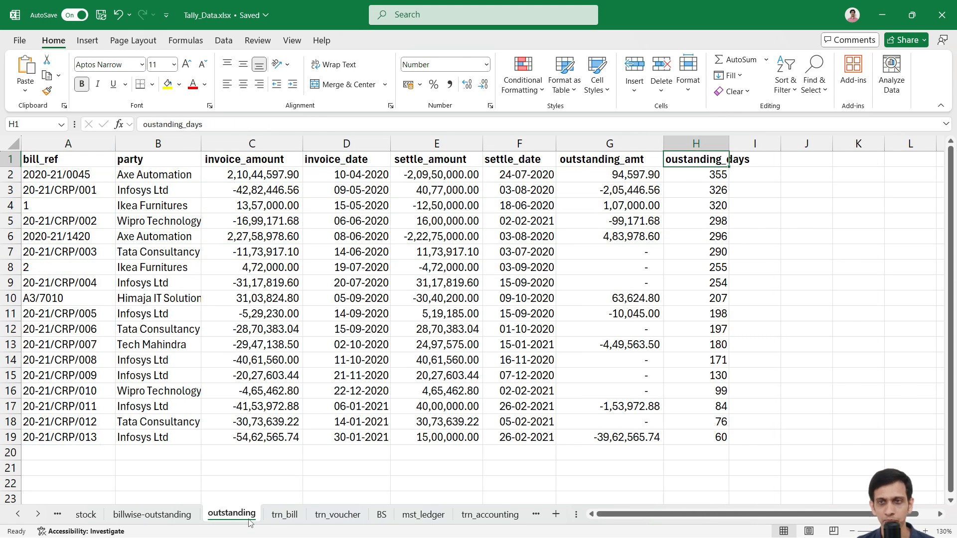
pyautogui.press('Right')
pyautogui.write('amount_da')
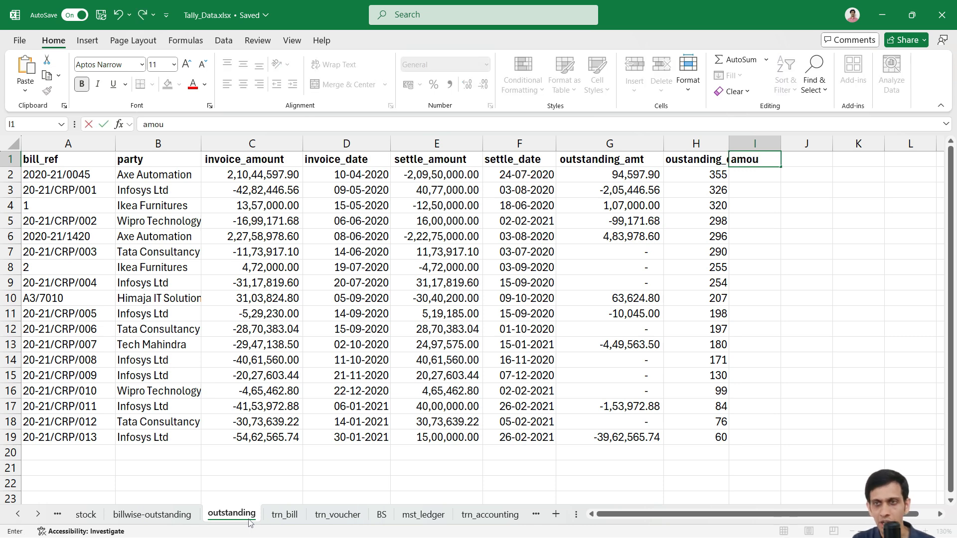
pyautogui.press('Return')
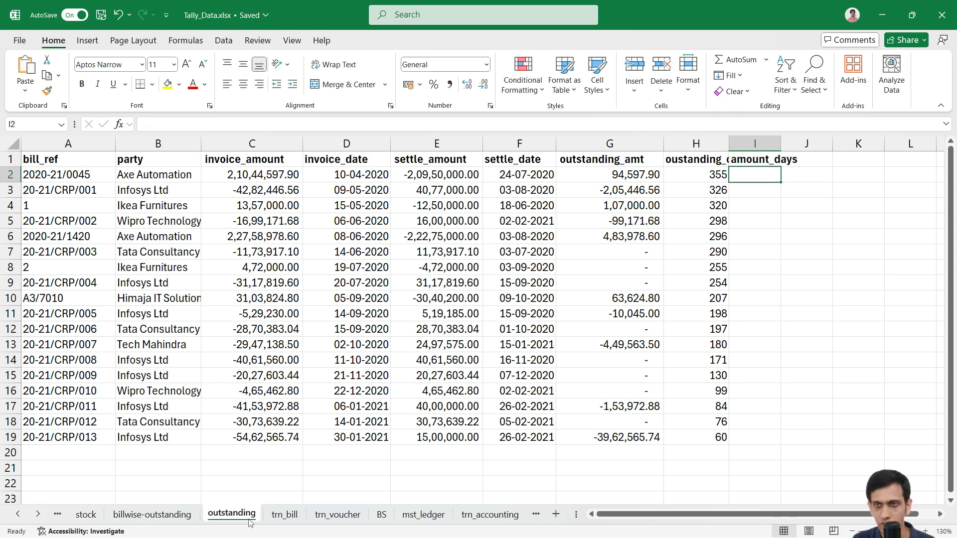
pyautogui.write('=')
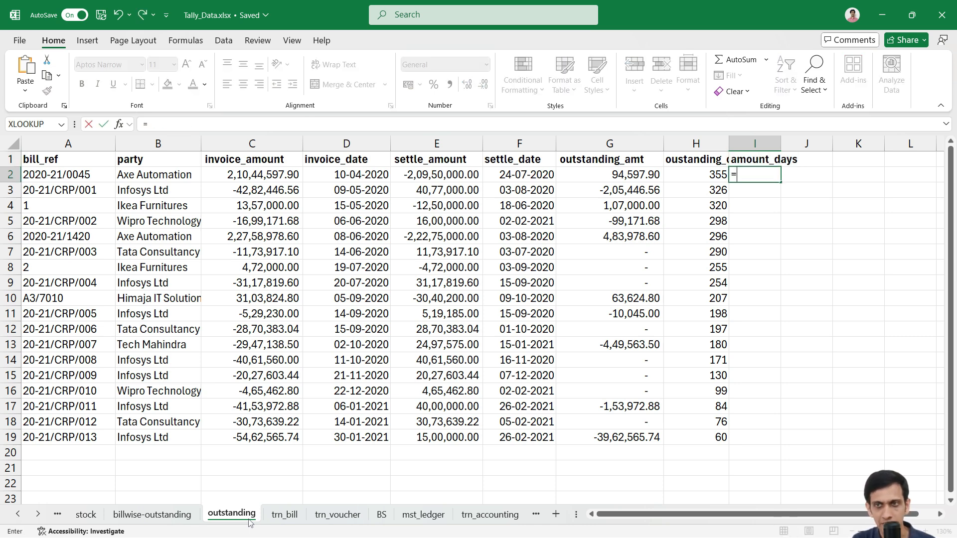
pyautogui.write('SUM')
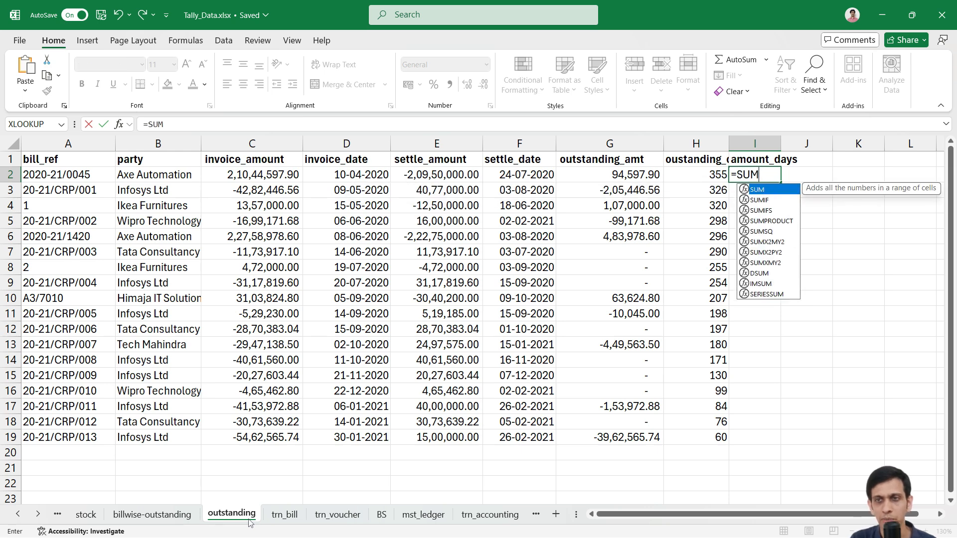
pyautogui.write('IFS(')
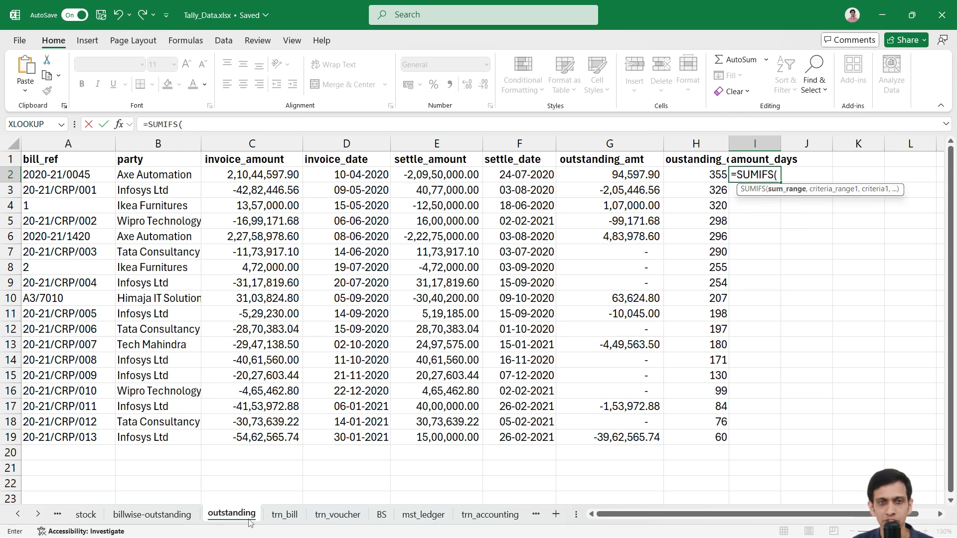
pyautogui.hotkey('ctrl', 'pagedown')
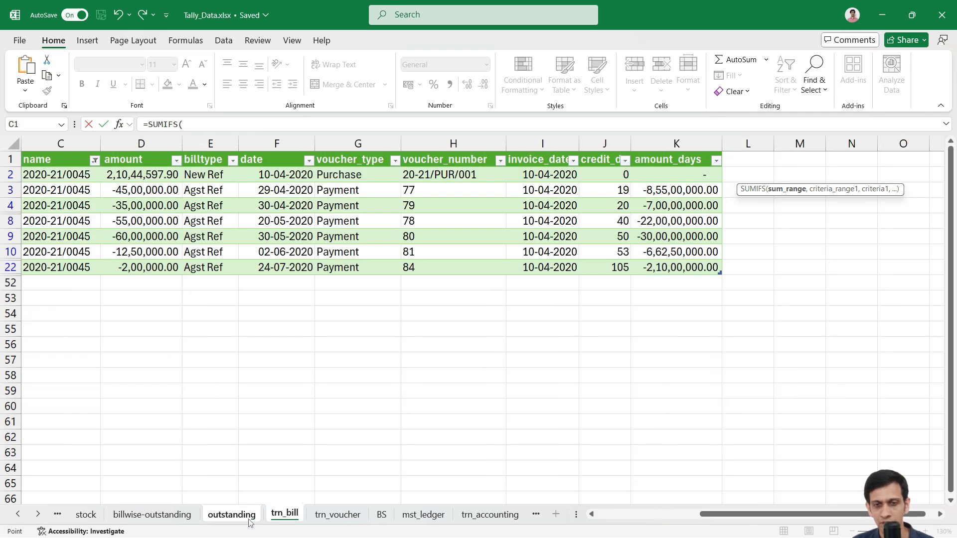
pyautogui.press('Escape')
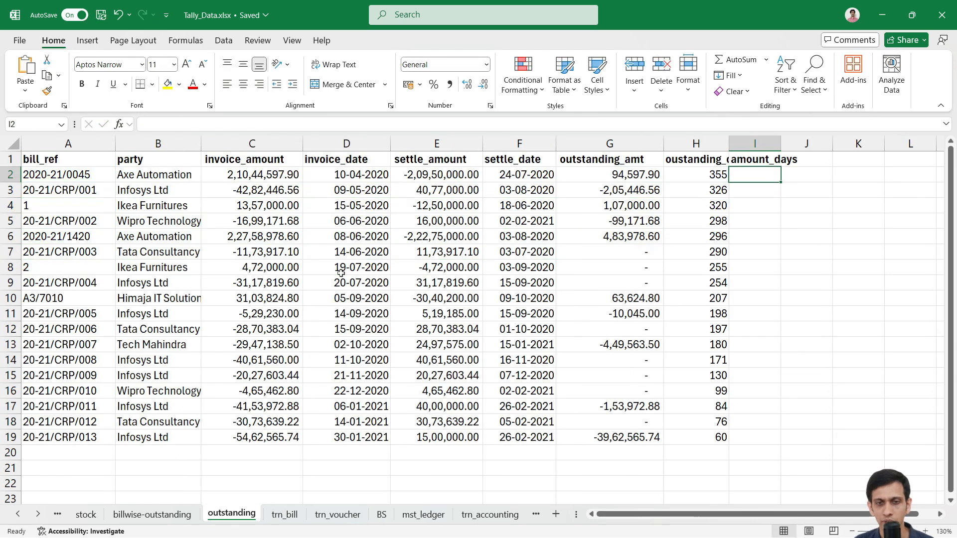
# - Clear the bill filter from the trn_bill table so that all its rows show
pyautogui.click(284, 512)
pyautogui.press('Up')
pyautogui.press('Left')
pyautogui.press('Left')
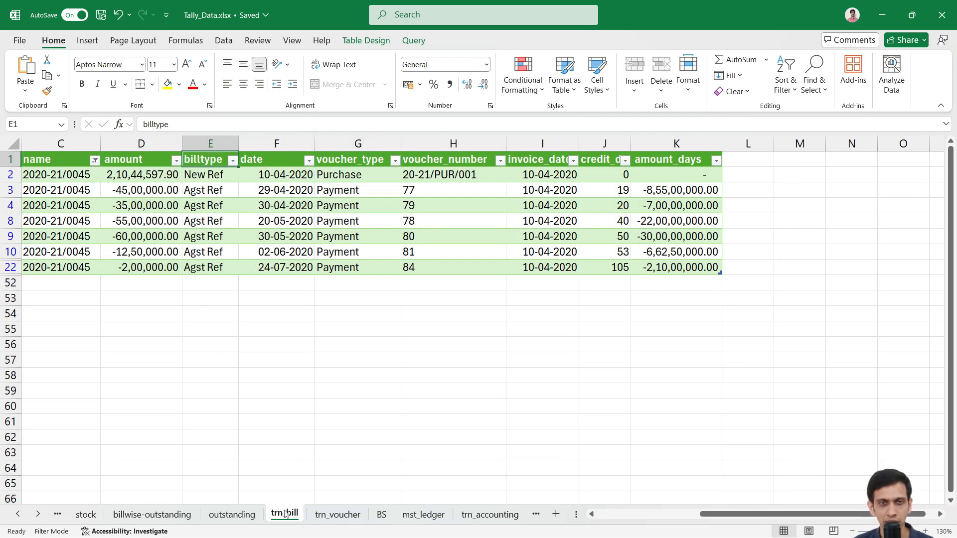
pyautogui.click(224, 41)
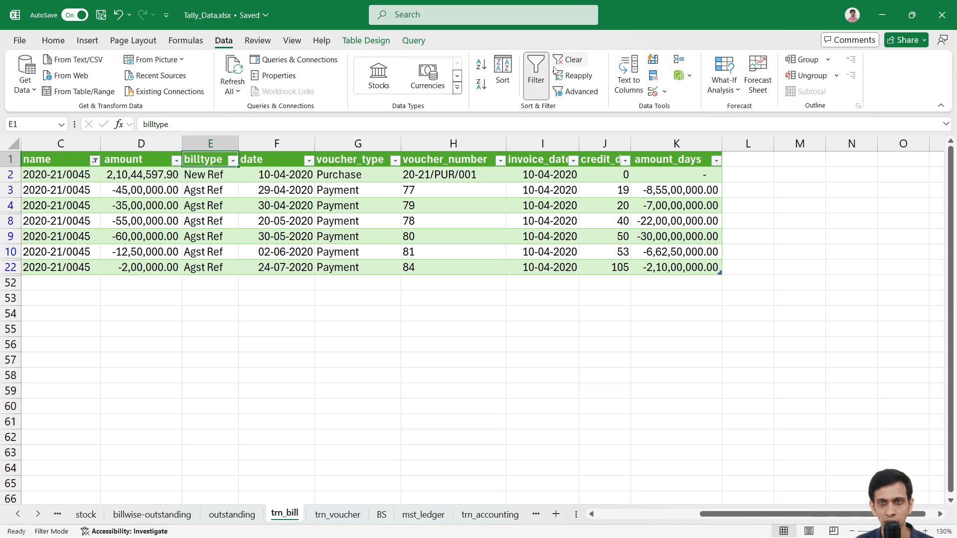
pyautogui.click(572, 61)
# - Enter a SUMIFS in I2 of the outstanding sheet, summing trn_bill[amount_days] where trn_bill[name] matches the bill reference in A2
pyautogui.click(232, 513)
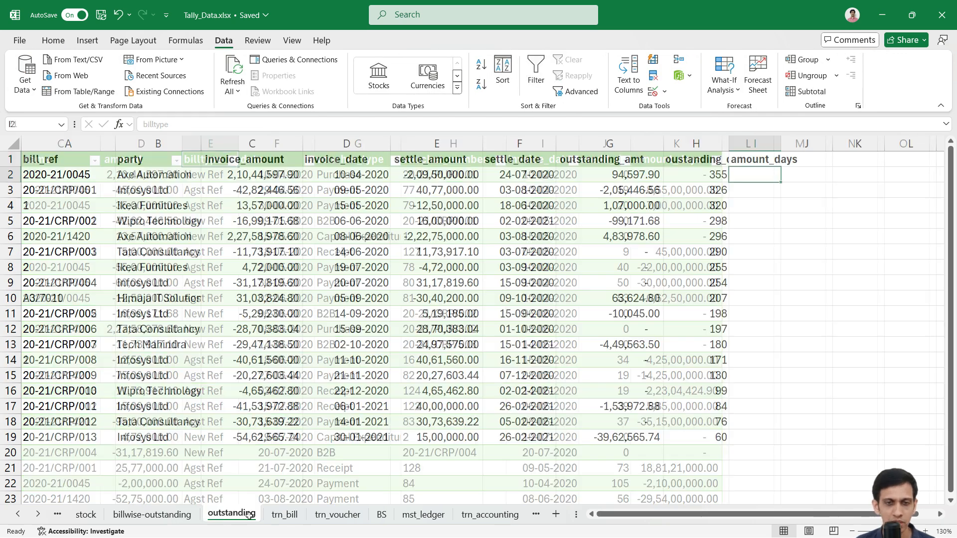
pyautogui.write('=su')
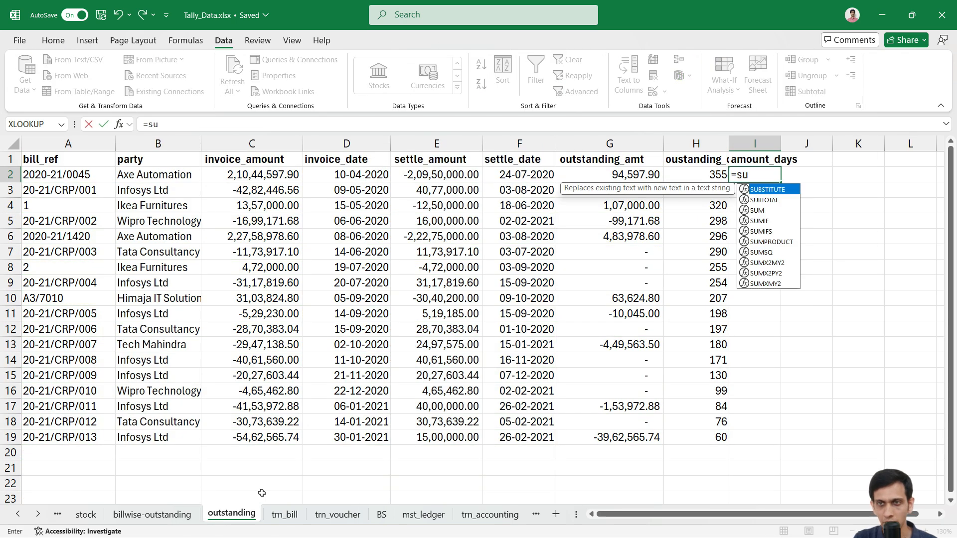
pyautogui.write('mifs')
pyautogui.press('Tab')
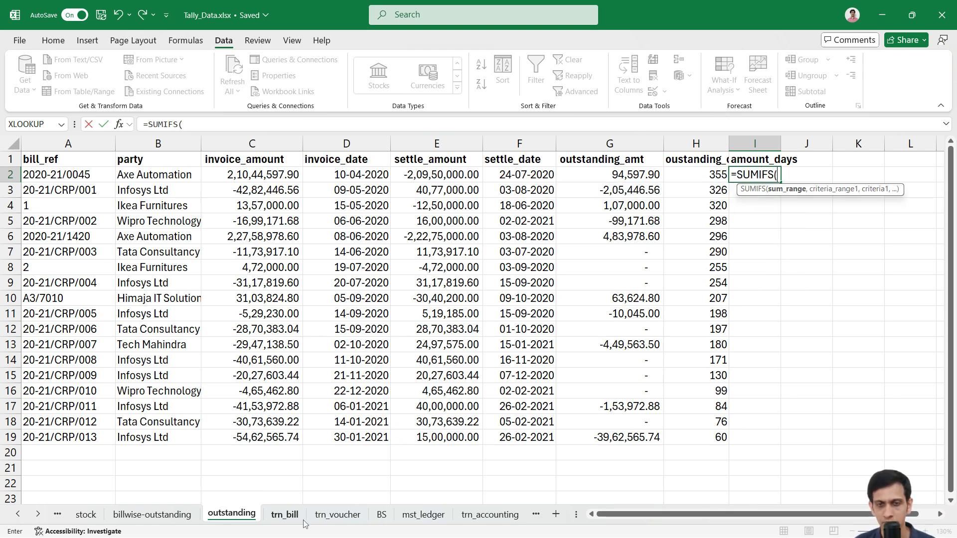
pyautogui.click(285, 515)
pyautogui.click(660, 291)
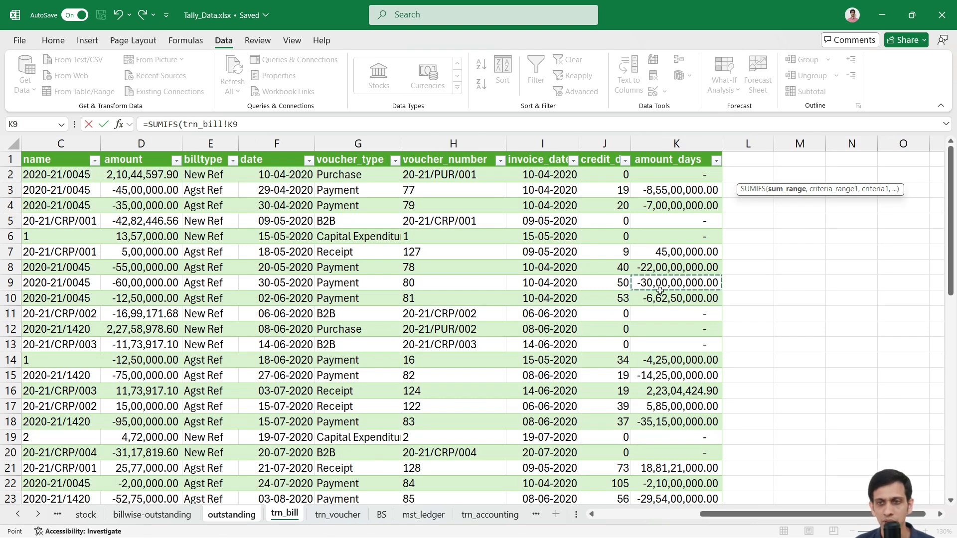
pyautogui.hotkey('ctrl', 'space')
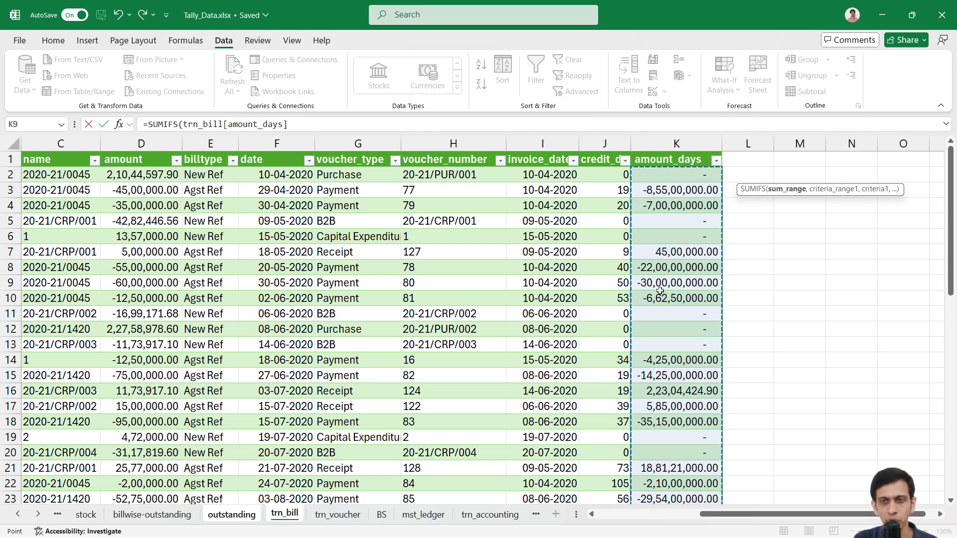
pyautogui.write(',')
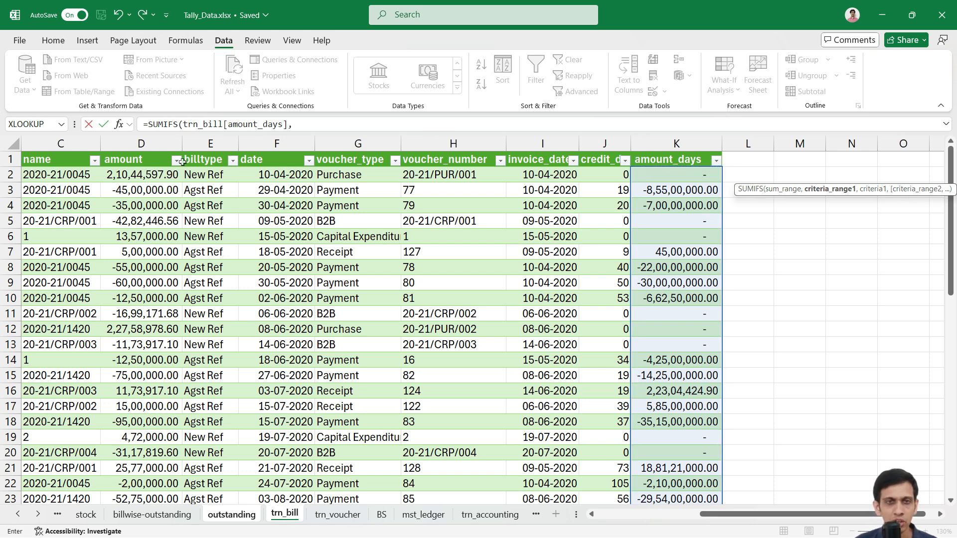
pyautogui.click(64, 230)
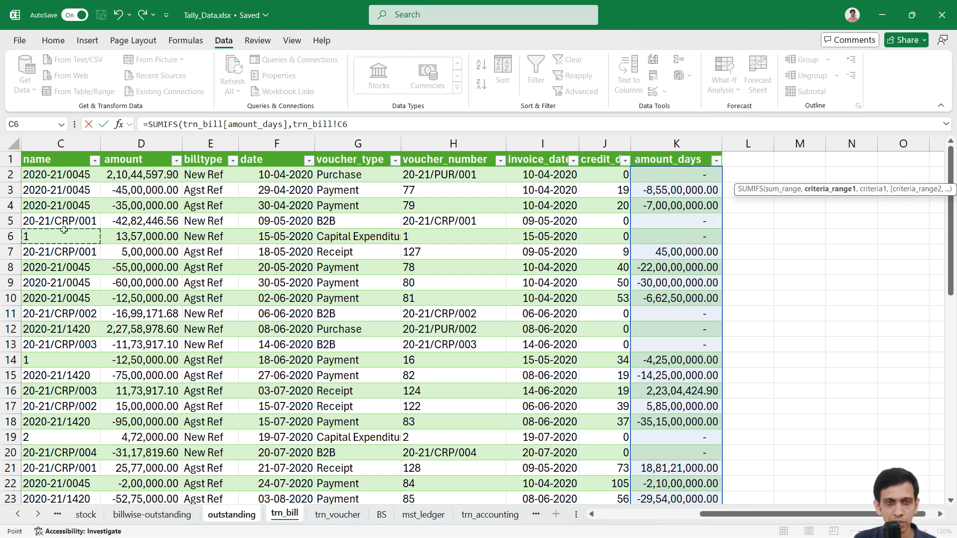
pyautogui.hotkey('ctrl', 'space')
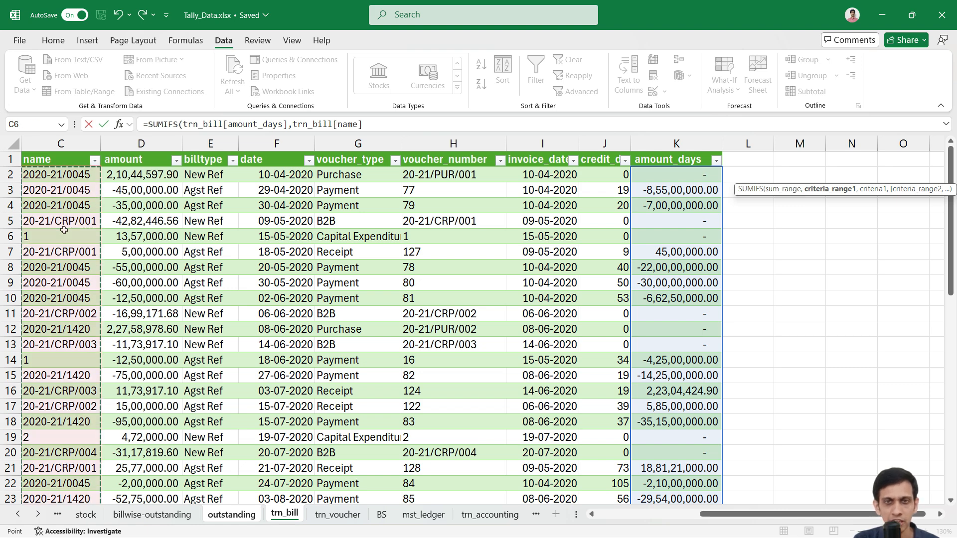
pyautogui.write(',')
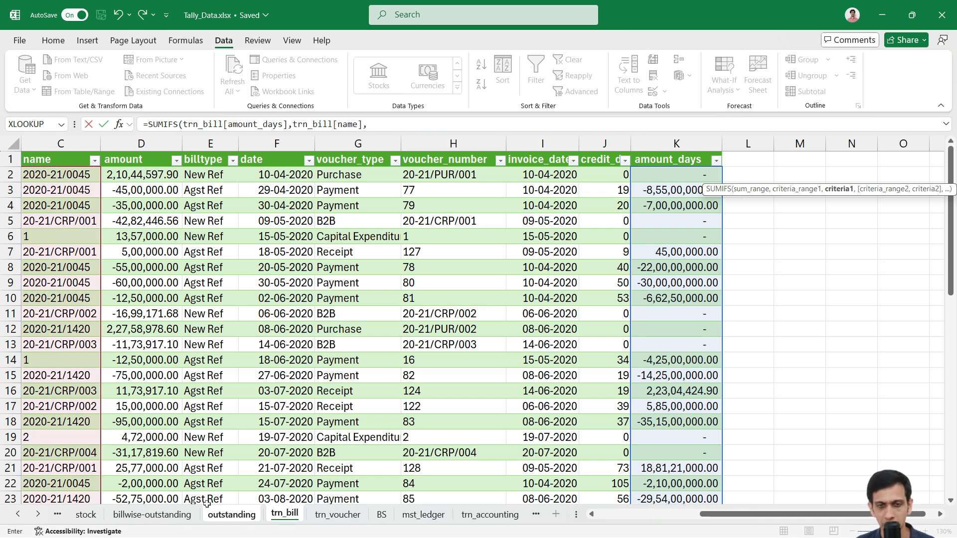
pyautogui.click(232, 514)
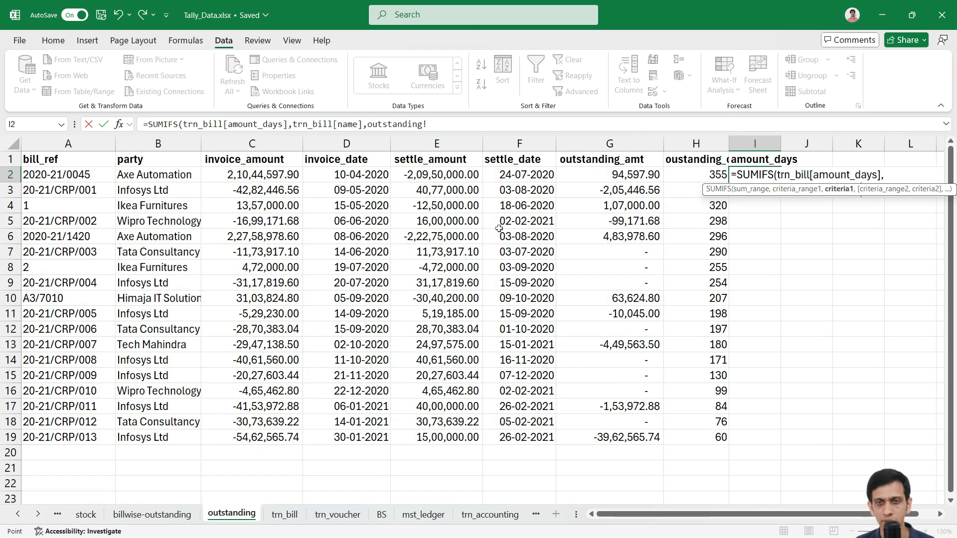
pyautogui.click(57, 176)
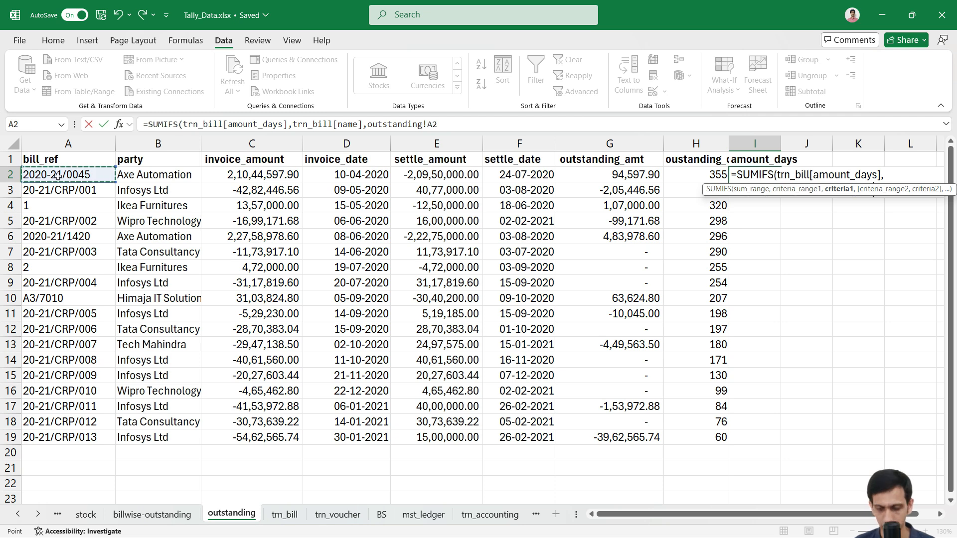
pyautogui.write(')')
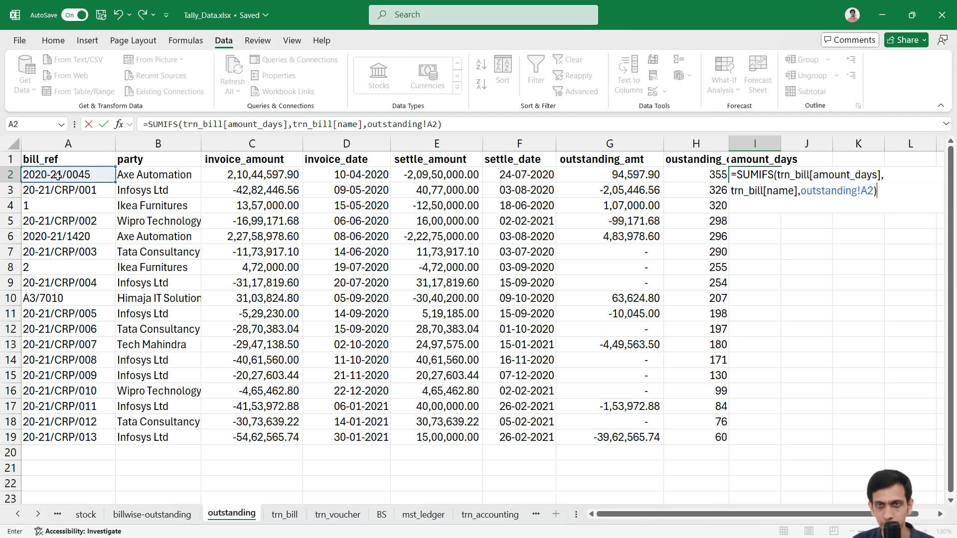
pyautogui.press('Return')
# - Fit the width of the outstanding sheet's amount_days column to its contents
pyautogui.press('Up')
pyautogui.press('Up')
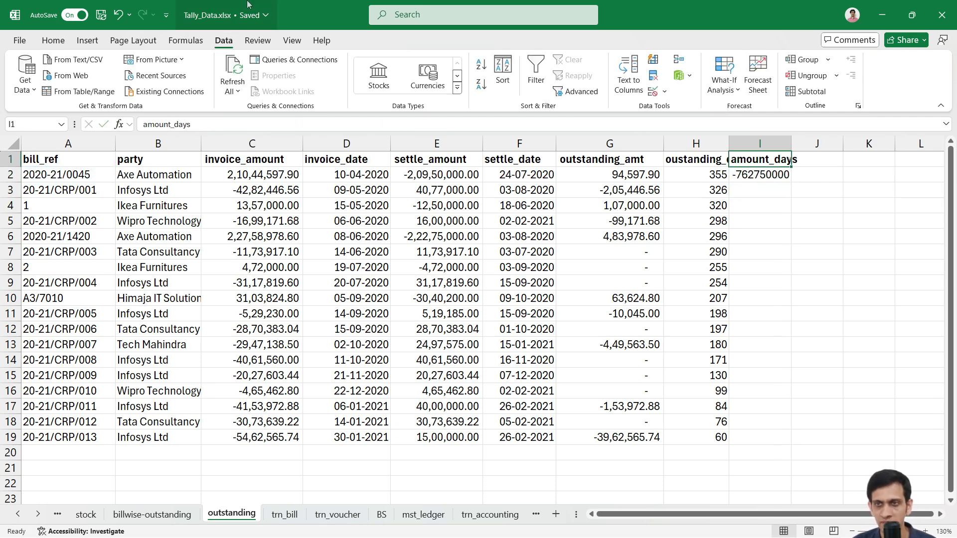
pyautogui.click(753, 178)
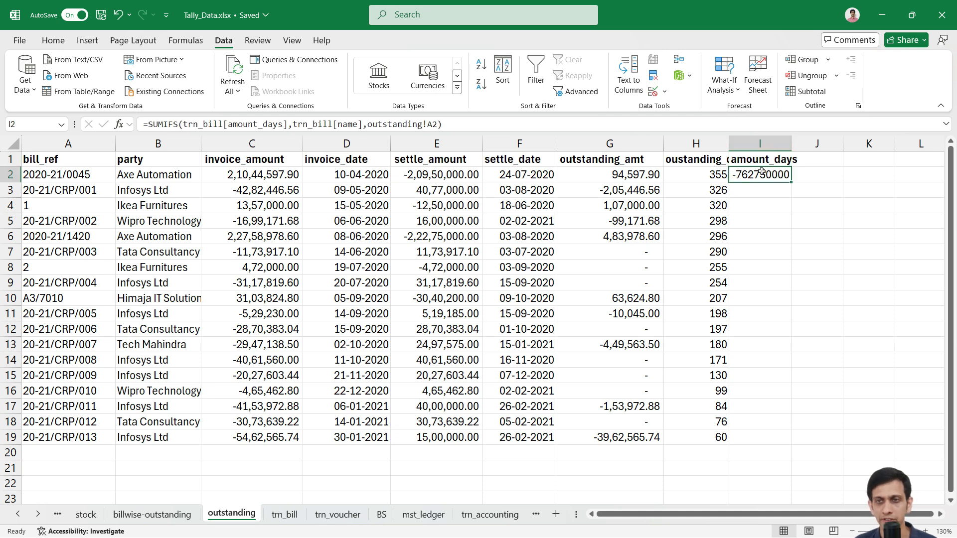
pyautogui.doubleClick(786, 148)
# - Change the criterion in I2's SUMIFS to the spilled bill references A2# and slightly widen the amount_days column
pyautogui.press('F2')
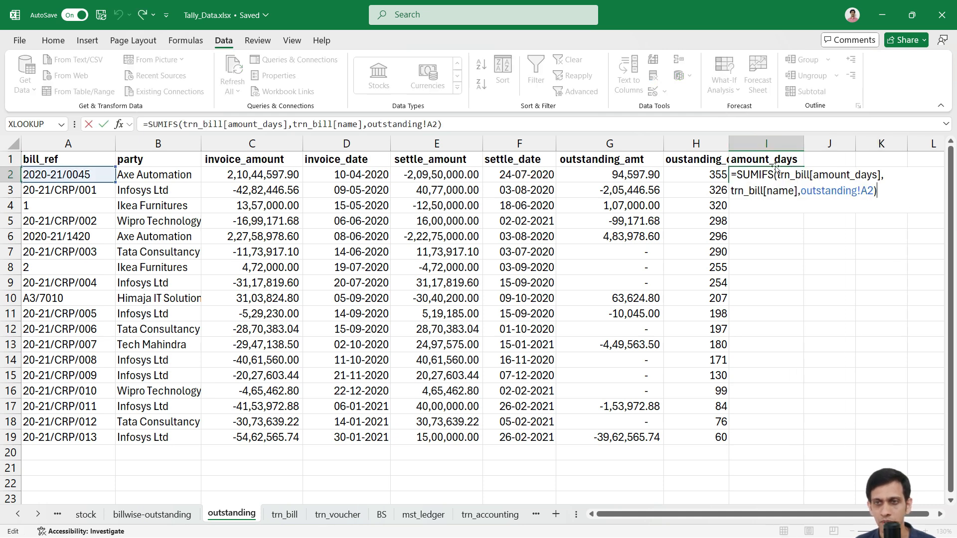
pyautogui.click(861, 191)
pyautogui.moveTo(859, 191); pyautogui.dragTo(800, 191)
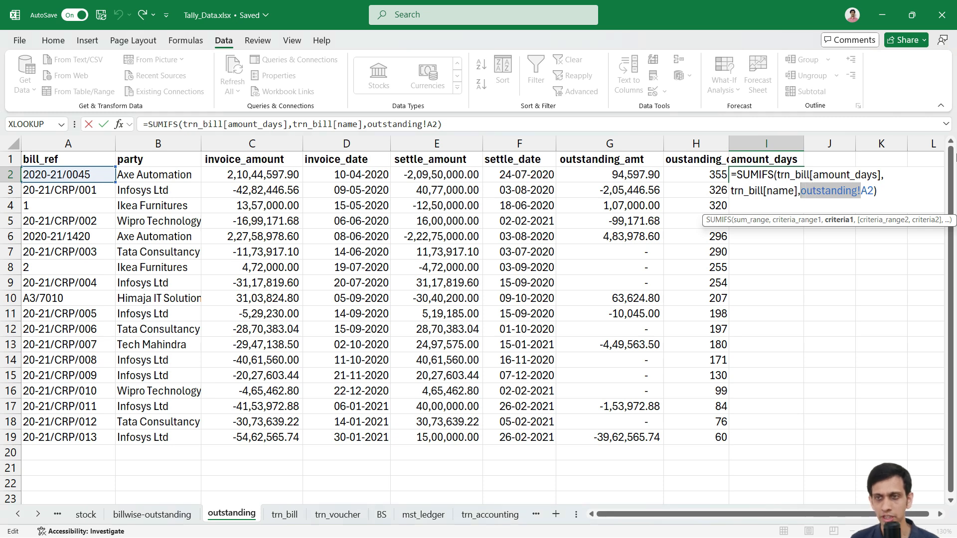
pyautogui.press('BackSpace')
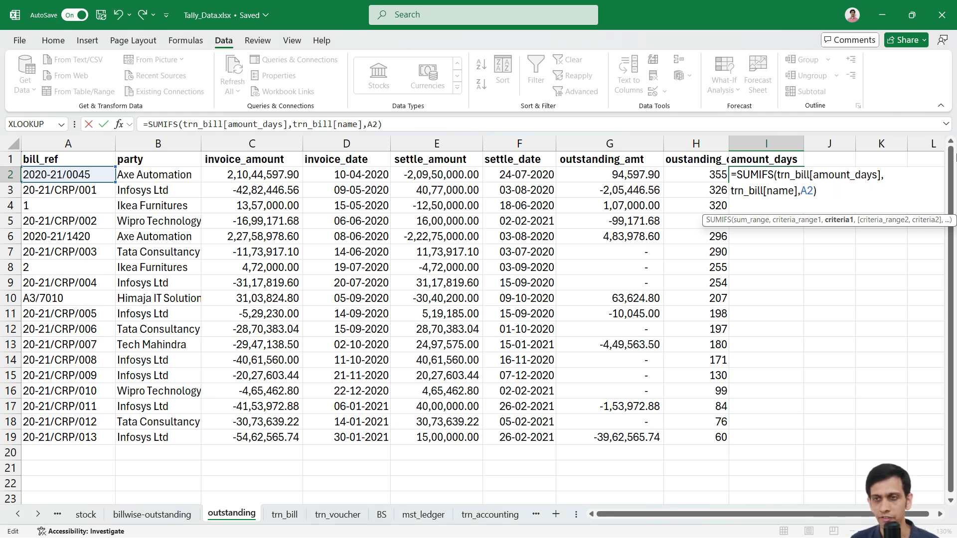
pyautogui.write('#')
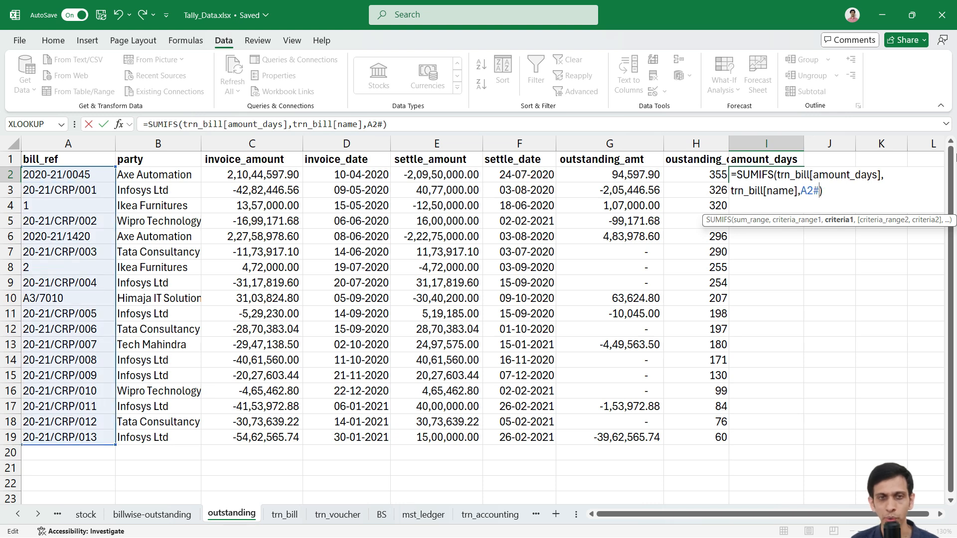
pyautogui.press('Return')
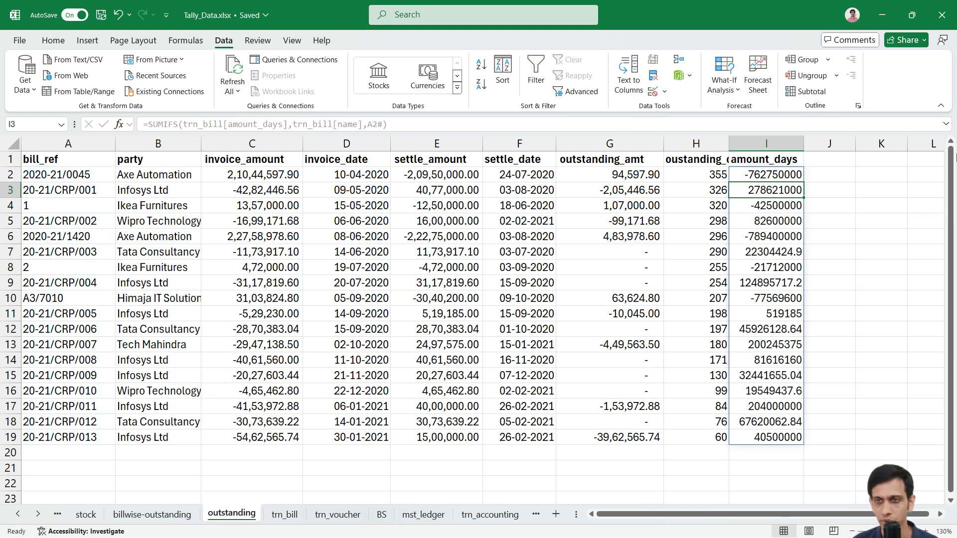
pyautogui.click(771, 174)
pyautogui.moveTo(802, 149); pyautogui.dragTo(811, 149)
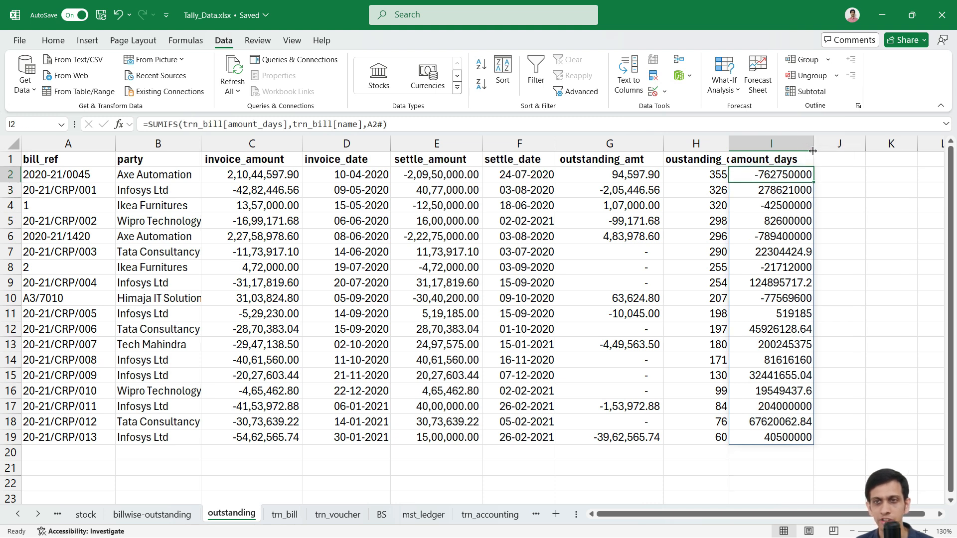
# - Add the header wei avg credit days in J1 of the outstanding sheet
pyautogui.click(826, 163)
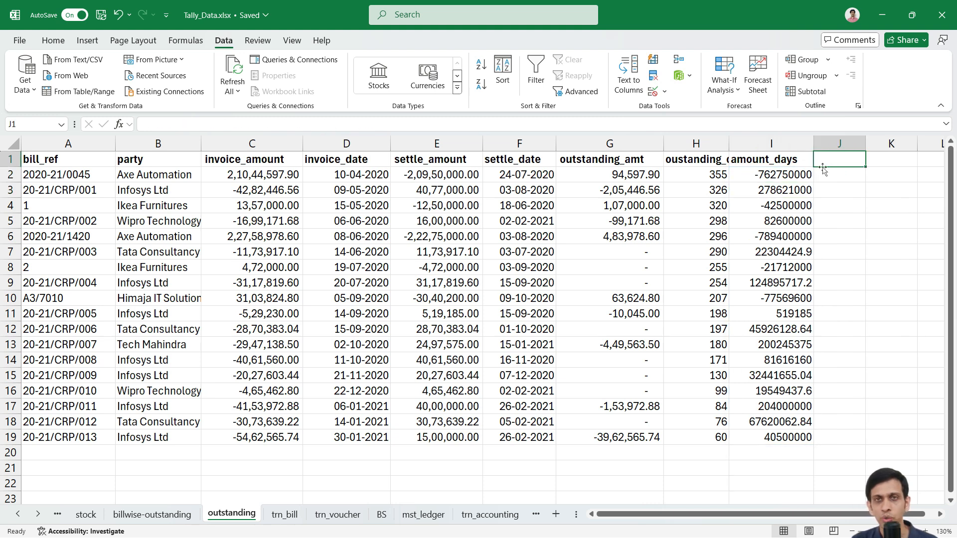
pyautogui.write('w')
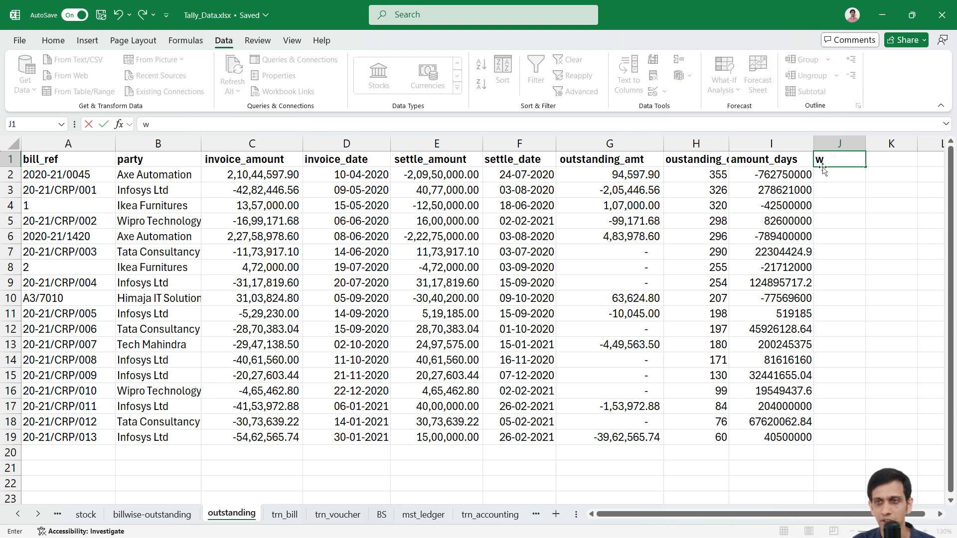
pyautogui.write('ei avg cred')
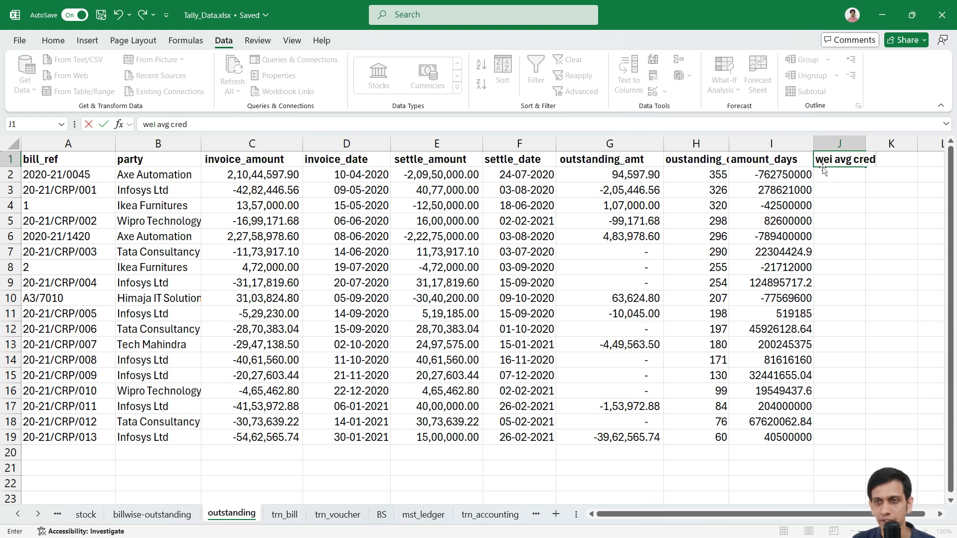
pyautogui.write('it days')
pyautogui.press('Return')
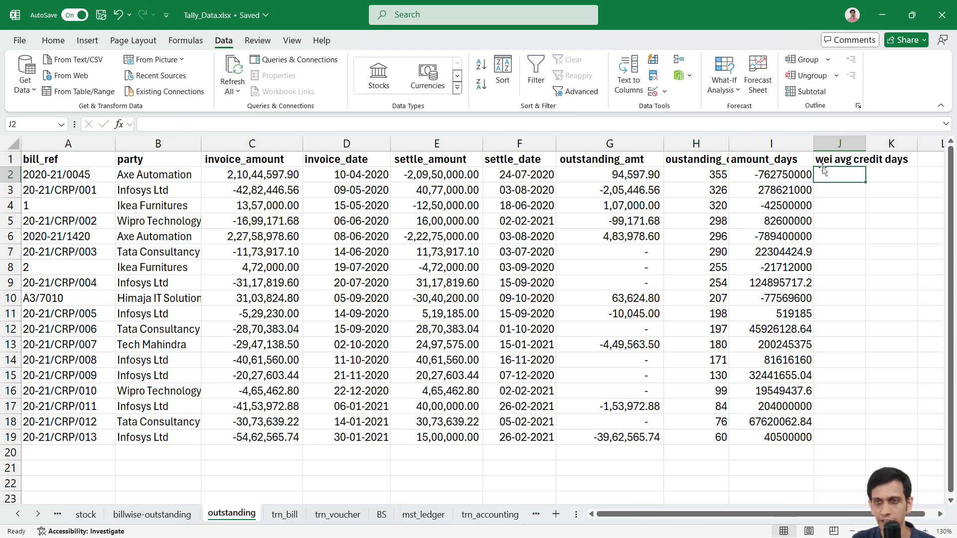
# - Enter =I2/E2 in J2 to divide amount_days by settle_amount, and slightly widen column J
pyautogui.write('=')
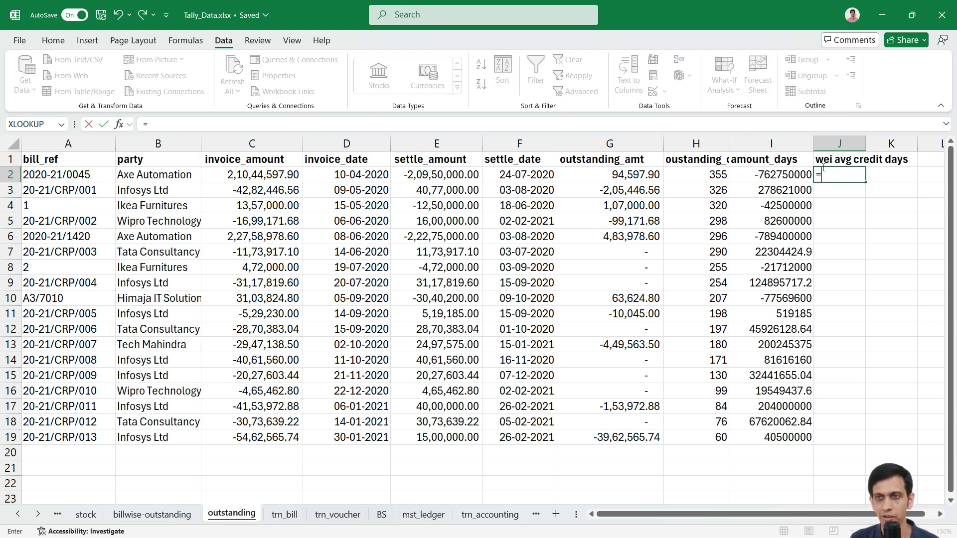
pyautogui.press('Left')
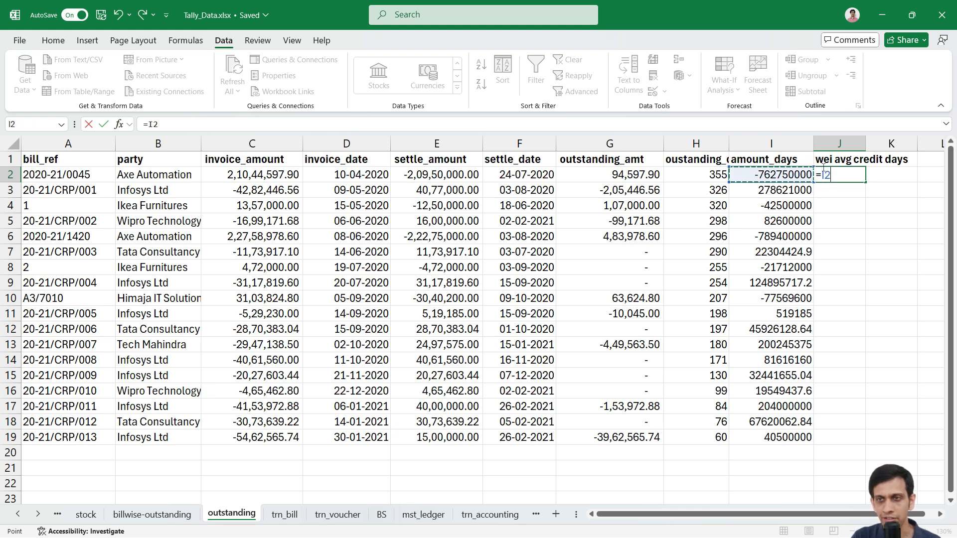
pyautogui.write('/')
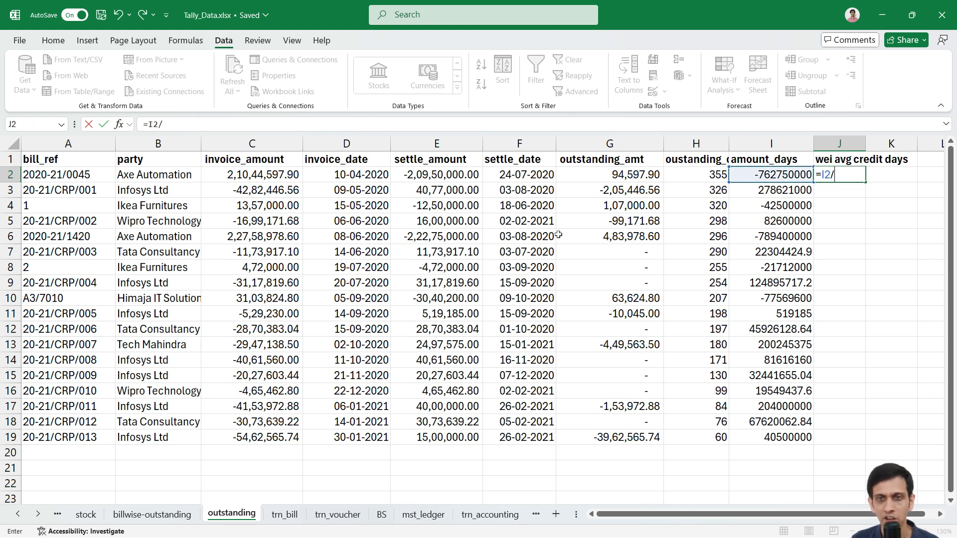
pyautogui.click(427, 174)
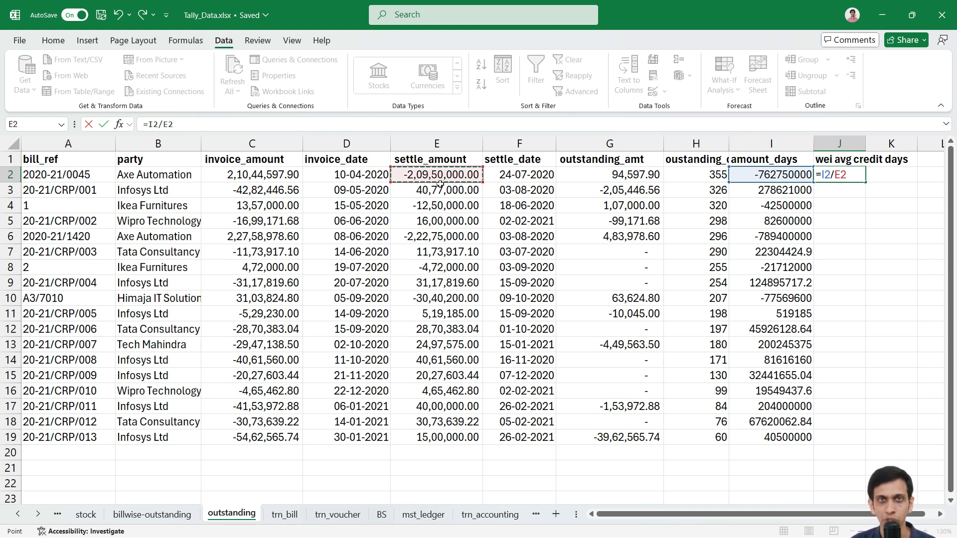
pyautogui.press('Return')
pyautogui.click(846, 172)
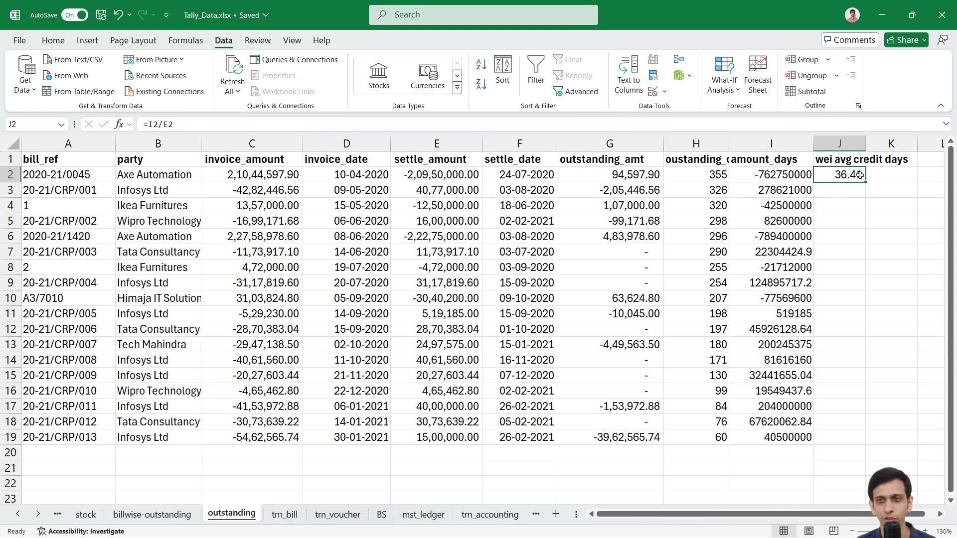
pyautogui.moveTo(866, 144); pyautogui.dragTo(875, 144)
pyautogui.click(857, 158)
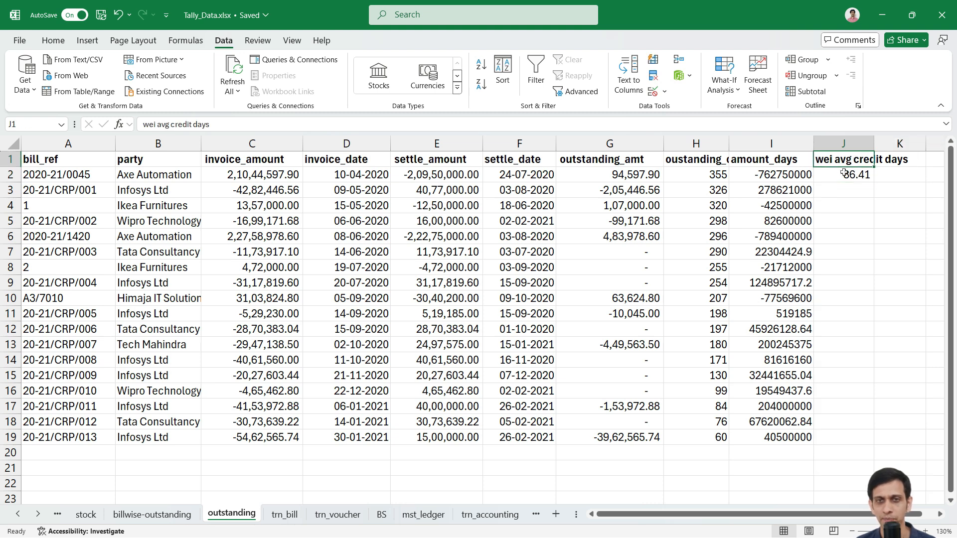
# - Change the J2 formula to =I2#/E2# so the weighted average credit days spill for every bill
pyautogui.click(844, 172)
pyautogui.press('Right')
pyautogui.press('Right')
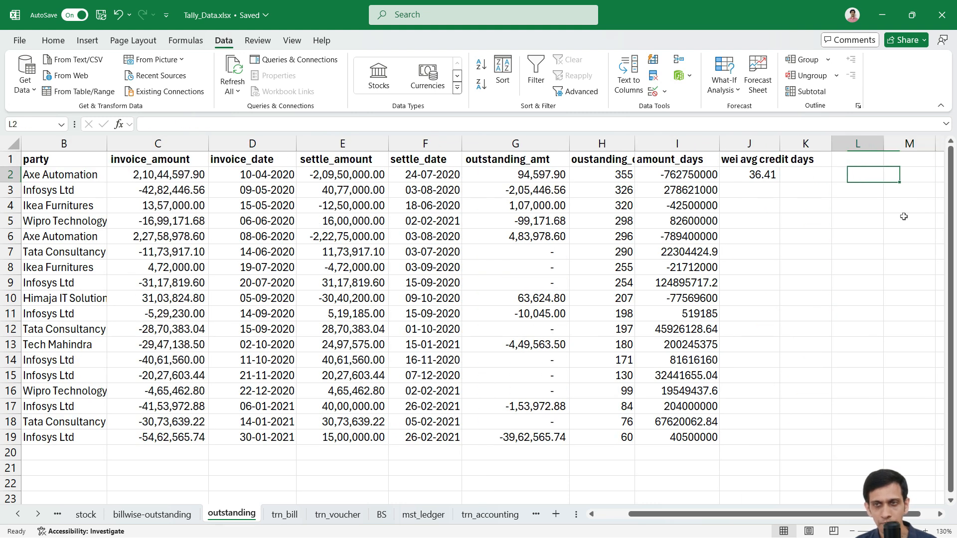
pyautogui.press('Left')
pyautogui.press('Left')
pyautogui.press('F2')
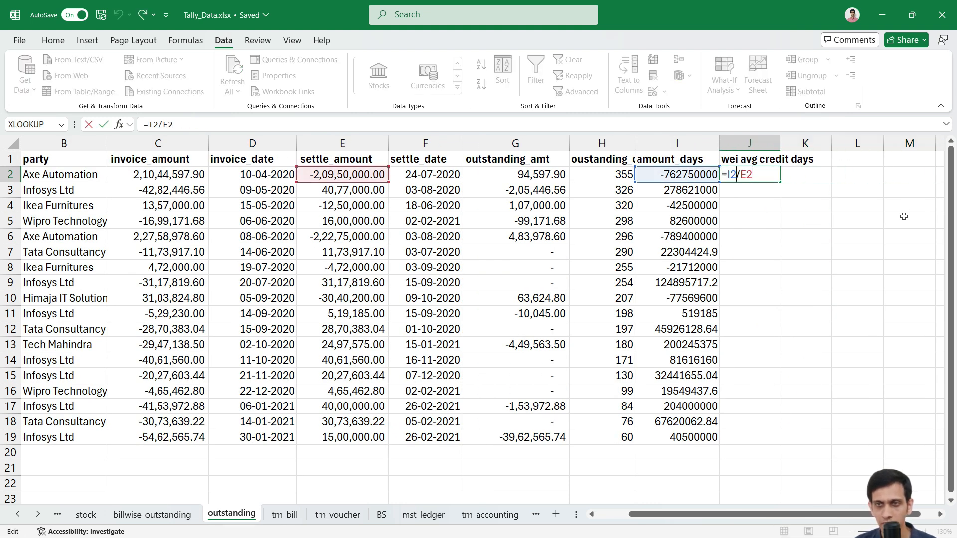
pyautogui.write('#/E2')
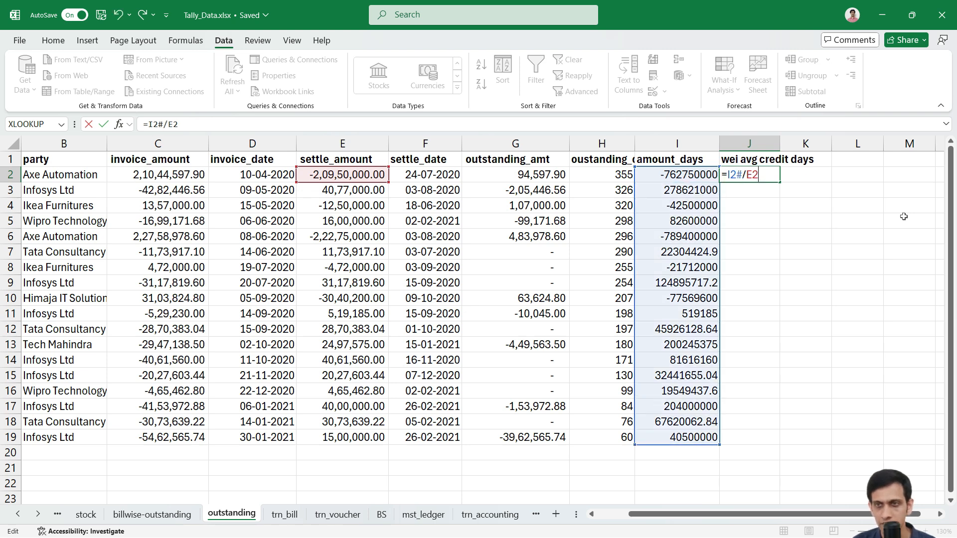
pyautogui.write('#')
pyautogui.press('Return')
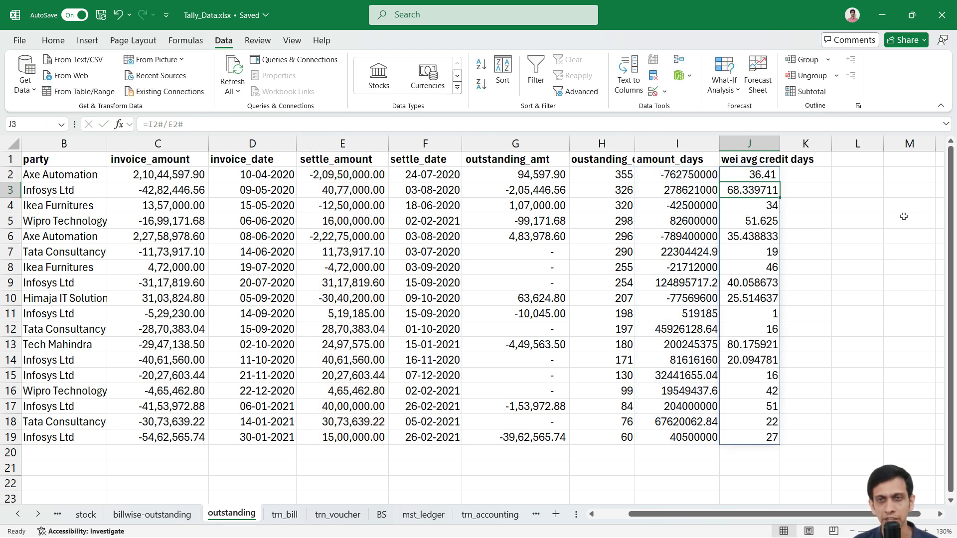
pyautogui.press('Up')
# - Hide the amount_days column I in the outstanding sheet
pyautogui.click(749, 144)
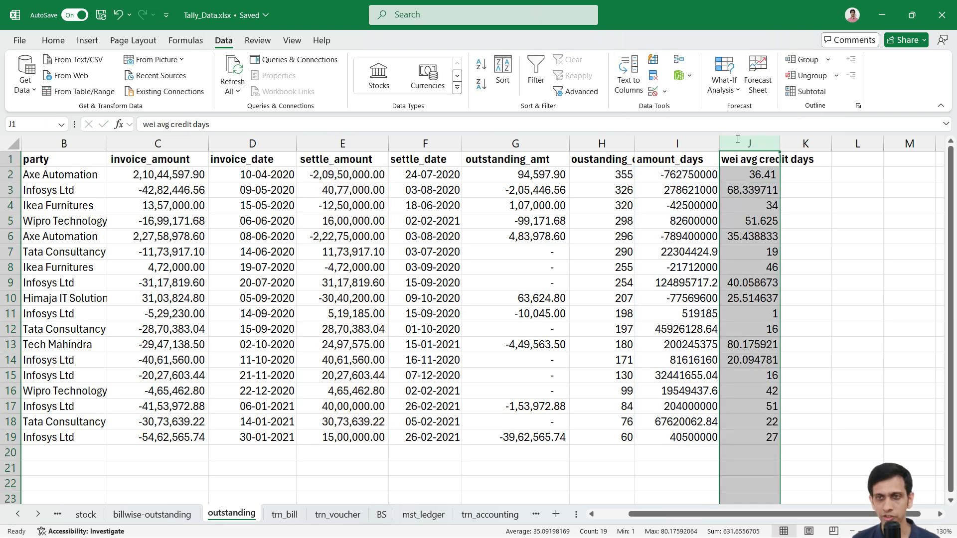
pyautogui.click(654, 144)
pyautogui.rightClick(669, 146)
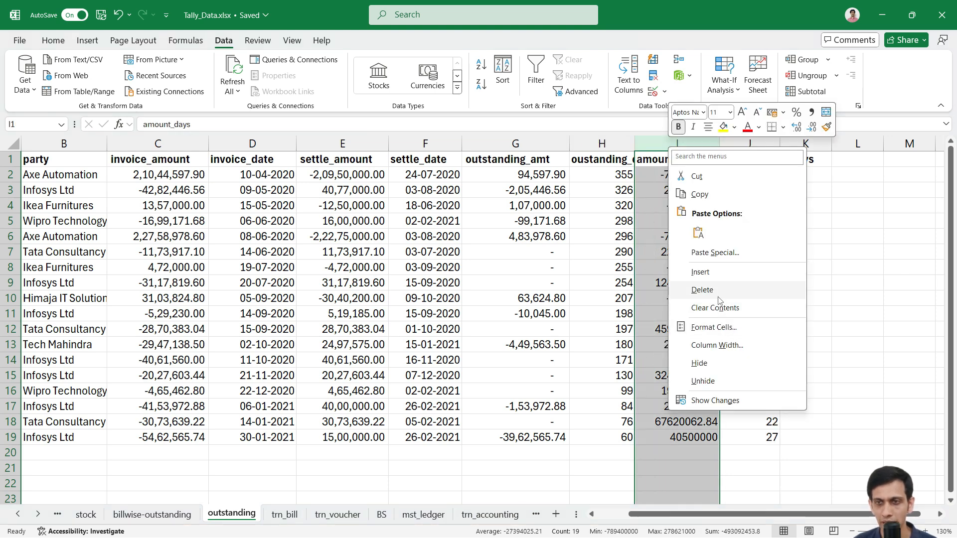
pyautogui.click(711, 366)
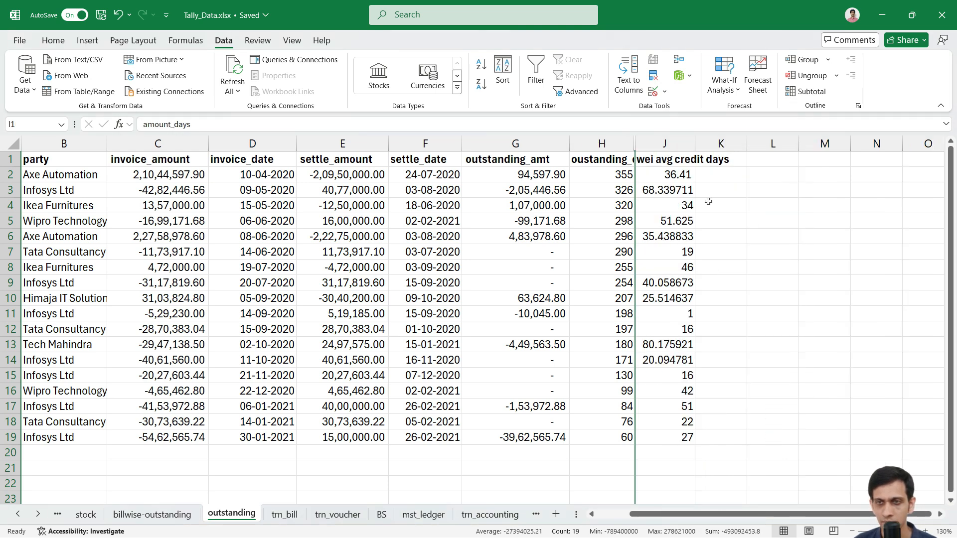
# - Apply the comma number style to the whole wei avg credit days column
pyautogui.click(674, 144)
pyautogui.click(54, 40)
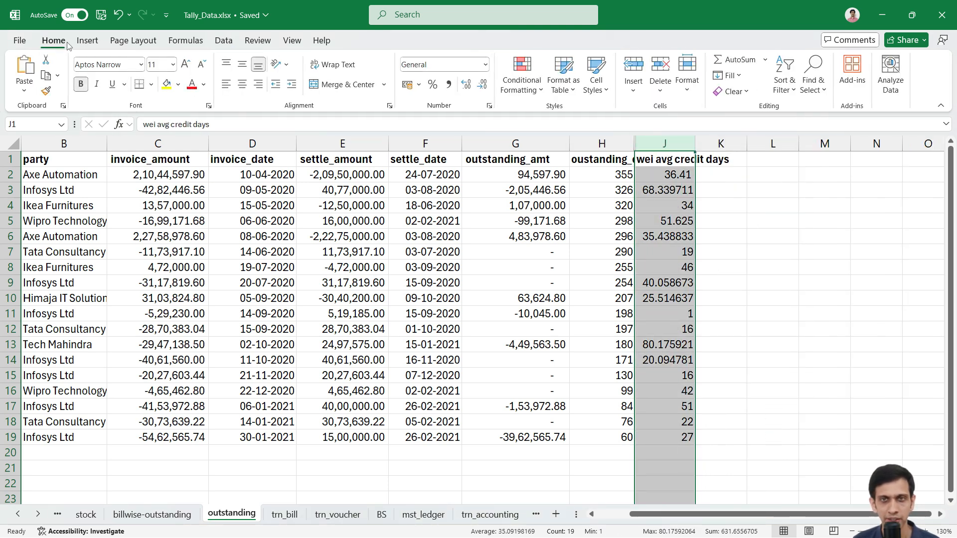
pyautogui.click(451, 86)
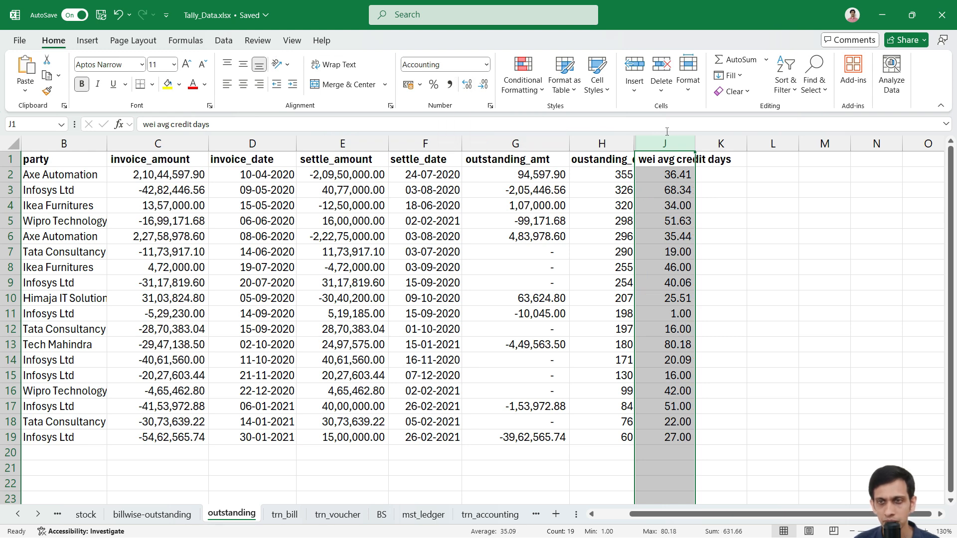
# - Examine the values and spilled formula in the wei avg credit days column
pyautogui.click(671, 158)
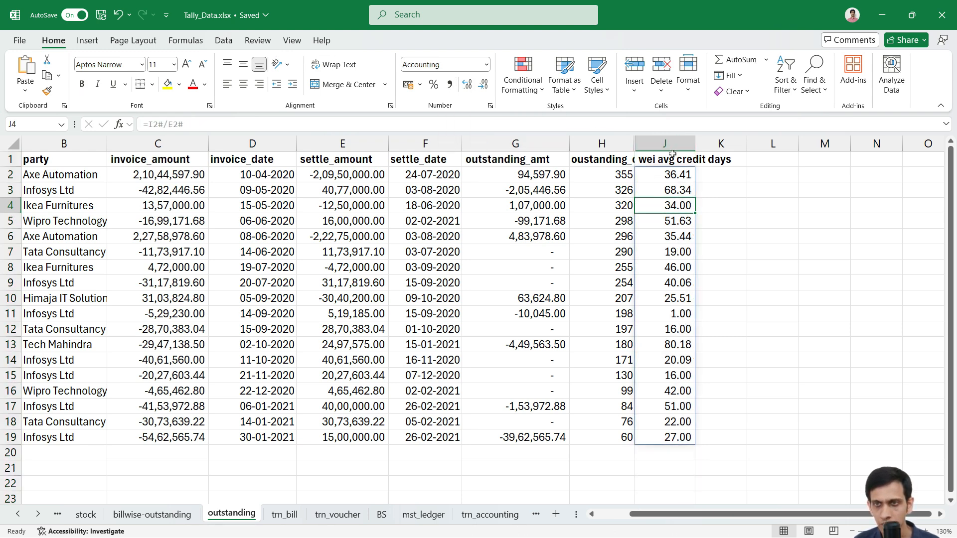
pyautogui.scroll(-1, 684, 214)
pyautogui.scroll(1, 680, 227)
pyautogui.click(673, 261)
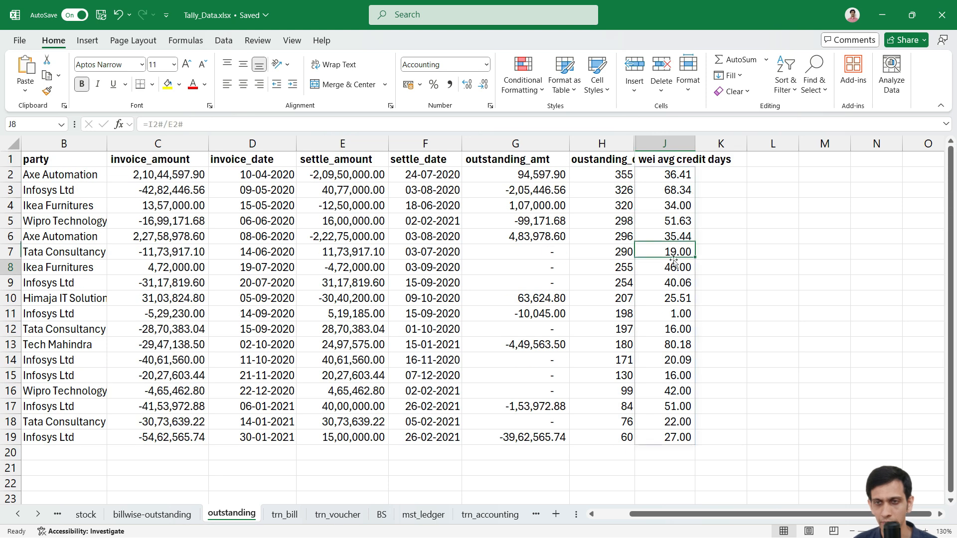
pyautogui.press('Up')
pyautogui.press('Up')
pyautogui.press('Up')
pyautogui.press('Up')
pyautogui.press('Up')
pyautogui.press('Up')
pyautogui.press('Up')
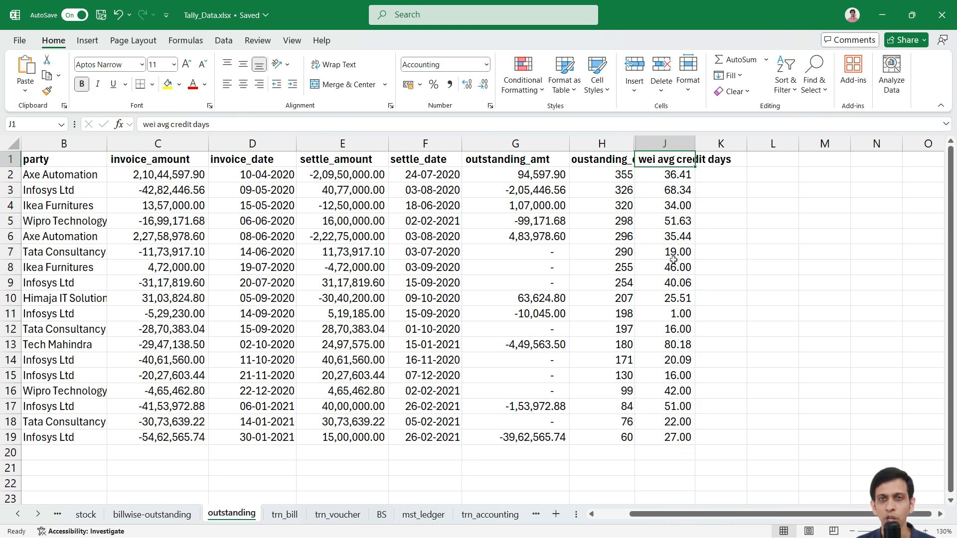
pyautogui.press('Down')
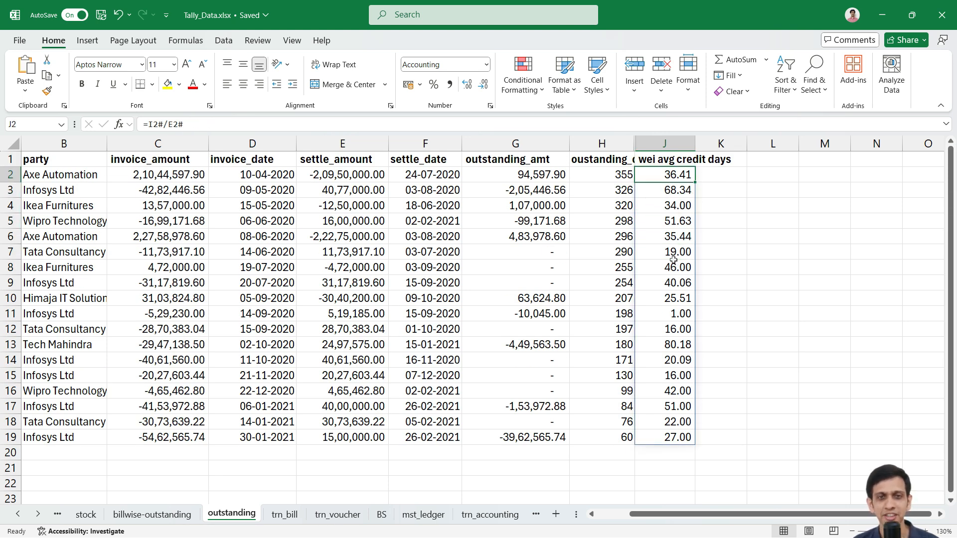
# - Review the row of bill 20-21/CRP/001, comparing its party, invoice, settled and outstanding amounts with its weighted average credit days
pyautogui.press('Left')
pyautogui.press('Left')
pyautogui.press('Left')
pyautogui.press('Left')
pyautogui.press('Left')
pyautogui.press('Left')
pyautogui.press('Left')
pyautogui.press('Left')
pyautogui.press('Down')
pyautogui.press('Right')
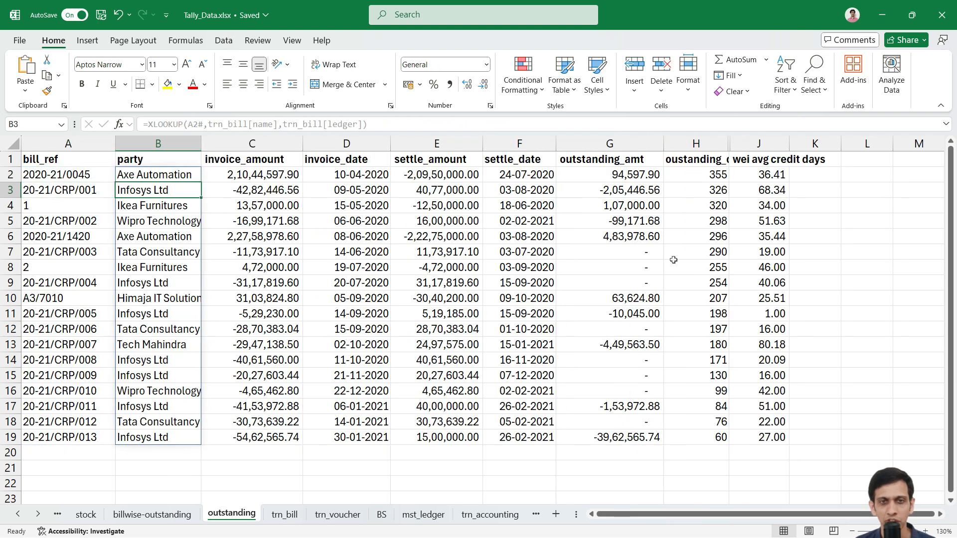
pyautogui.press('Right')
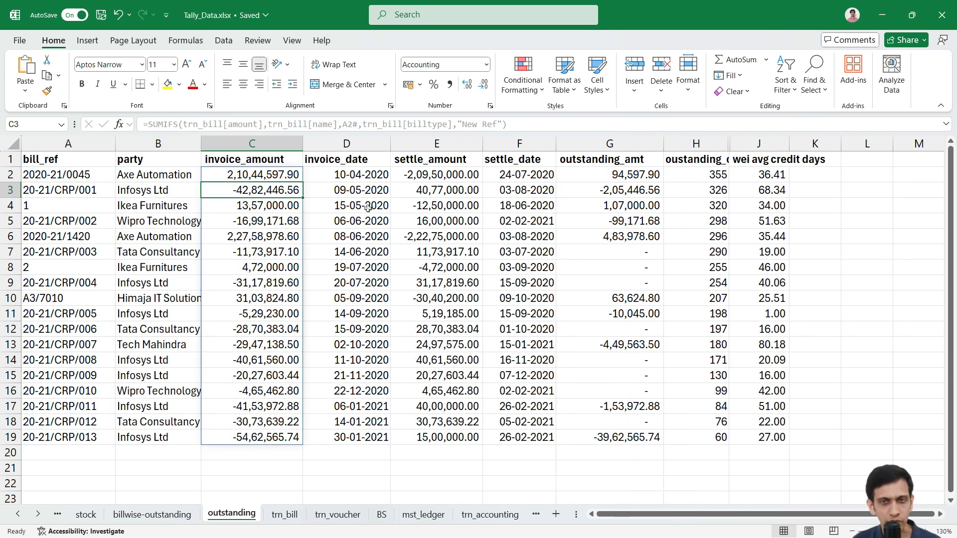
pyautogui.click(165, 191)
pyautogui.click(435, 190)
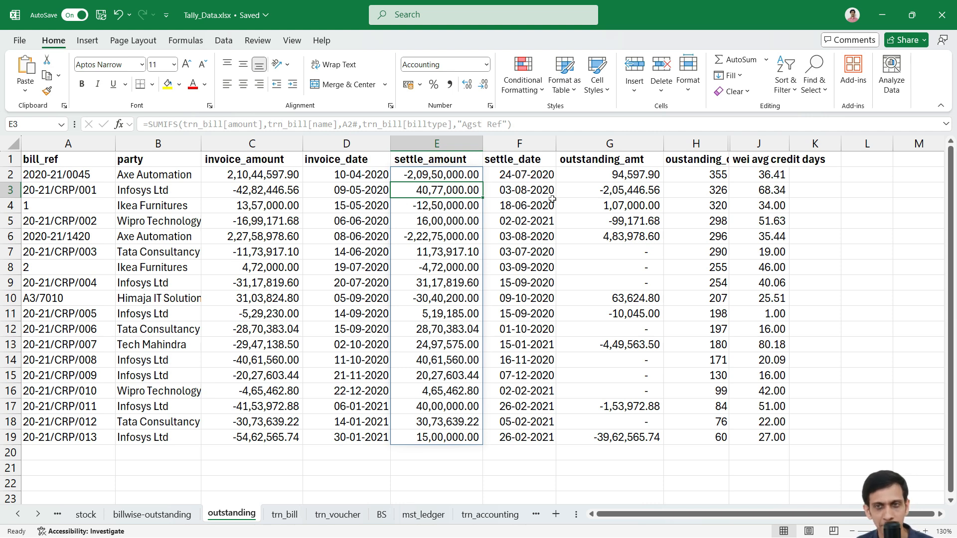
pyautogui.click(753, 192)
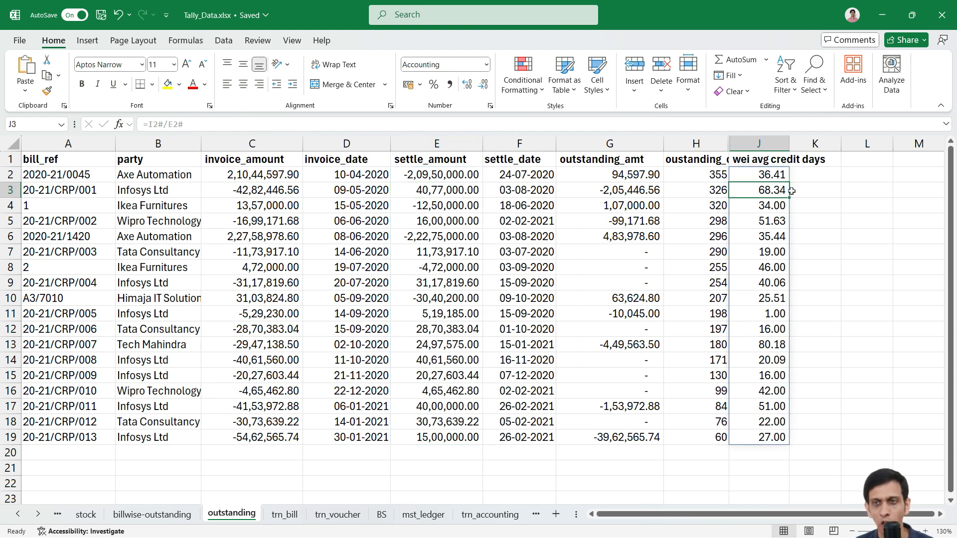
pyautogui.click(619, 191)
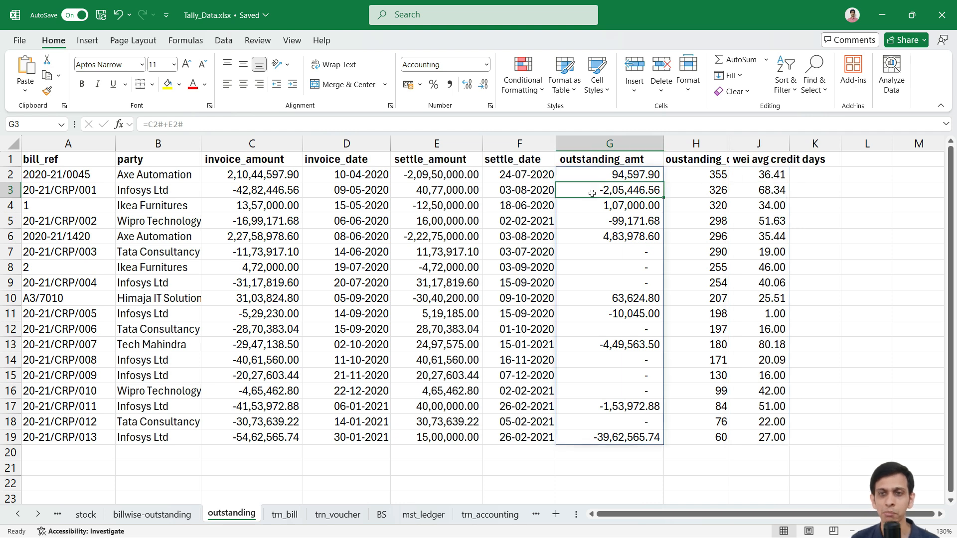
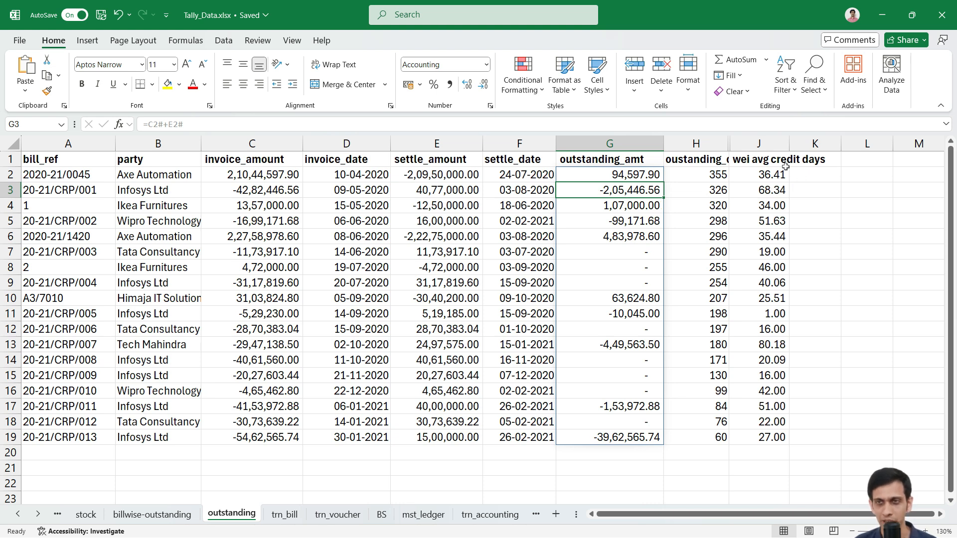
# - Add the header credit_cost in cell K1, beside the wei avg credit days column
pyautogui.click(807, 162)
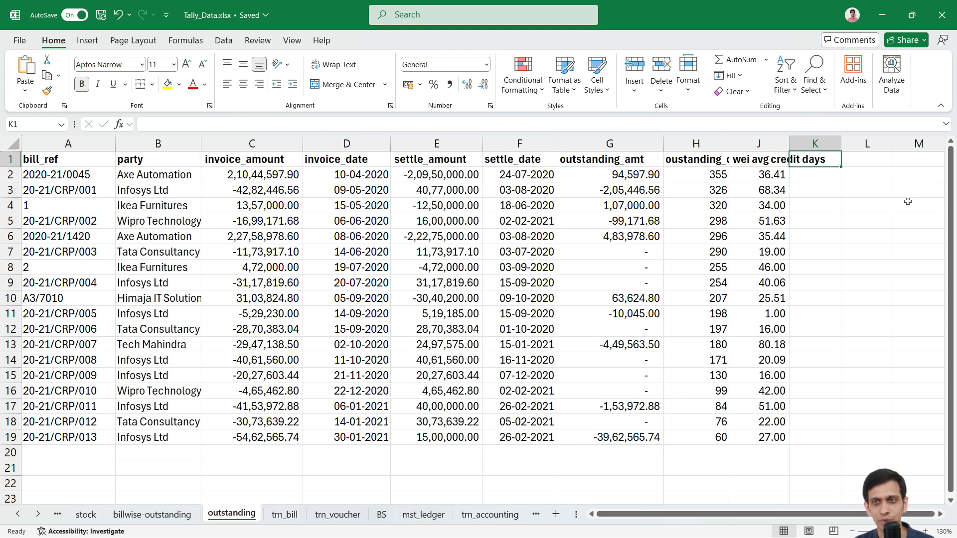
pyautogui.write('c')
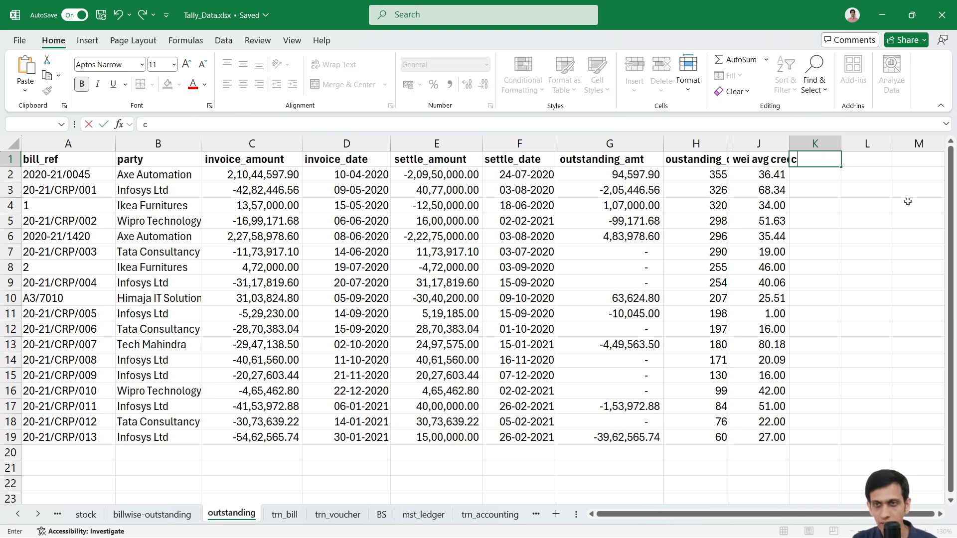
pyautogui.write('redit_lost')
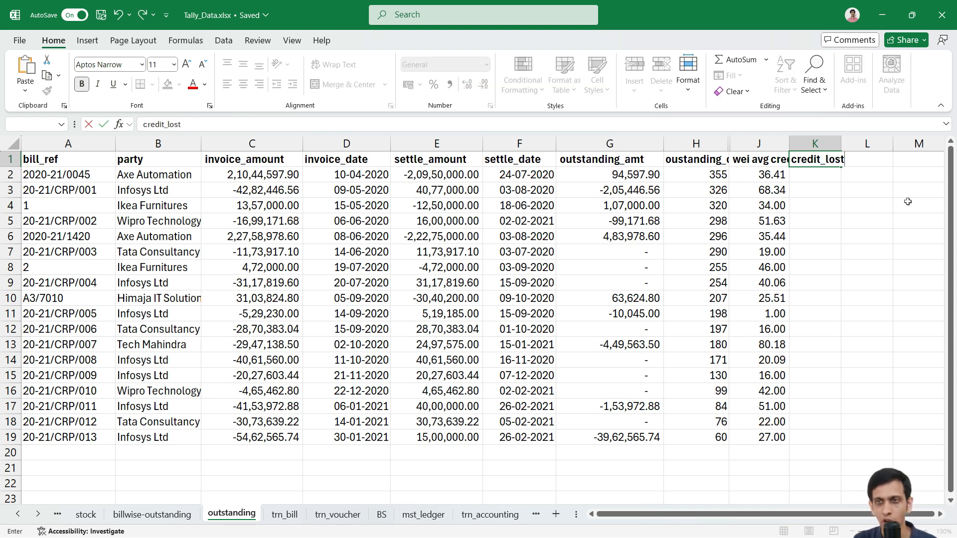
pyautogui.press('Return')
pyautogui.press('Up')
pyautogui.press('F2')
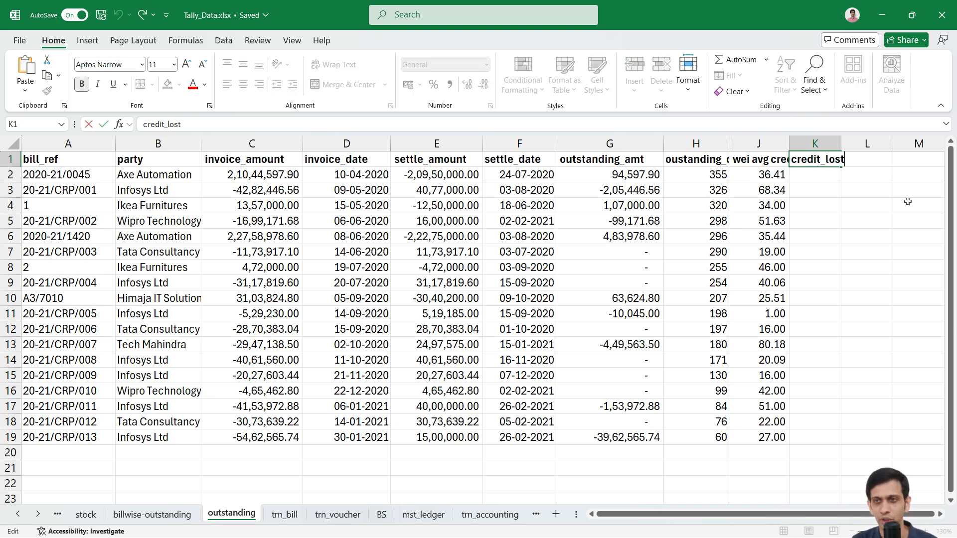
pyautogui.press('BackSpace')
pyautogui.press('BackSpace')
pyautogui.press('BackSpace')
pyautogui.press('BackSpace')
pyautogui.write('cost')
pyautogui.press('Return')
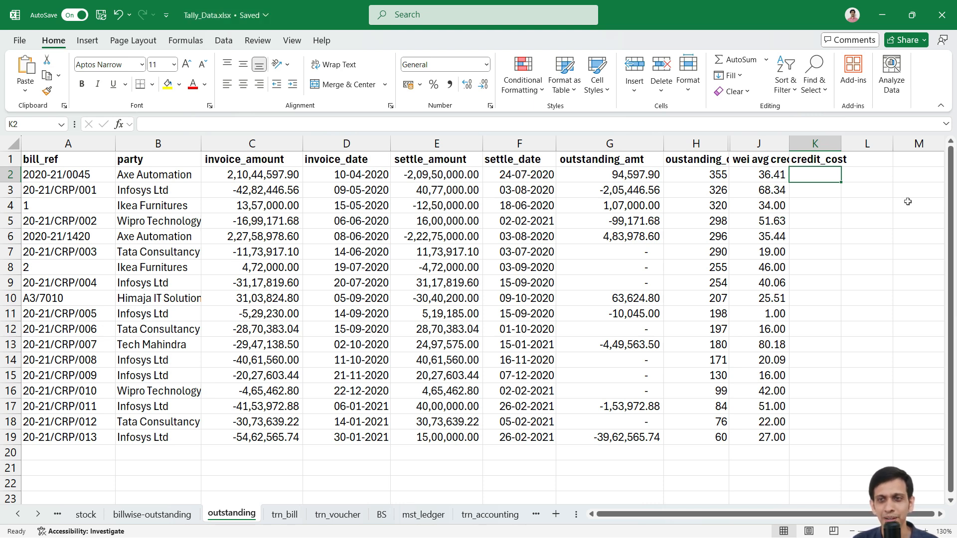
# - Calculate the first bill's credit cost in K2 at 11% with the formula =ABS(E2)*J2/365*11%
pyautogui.write('=')
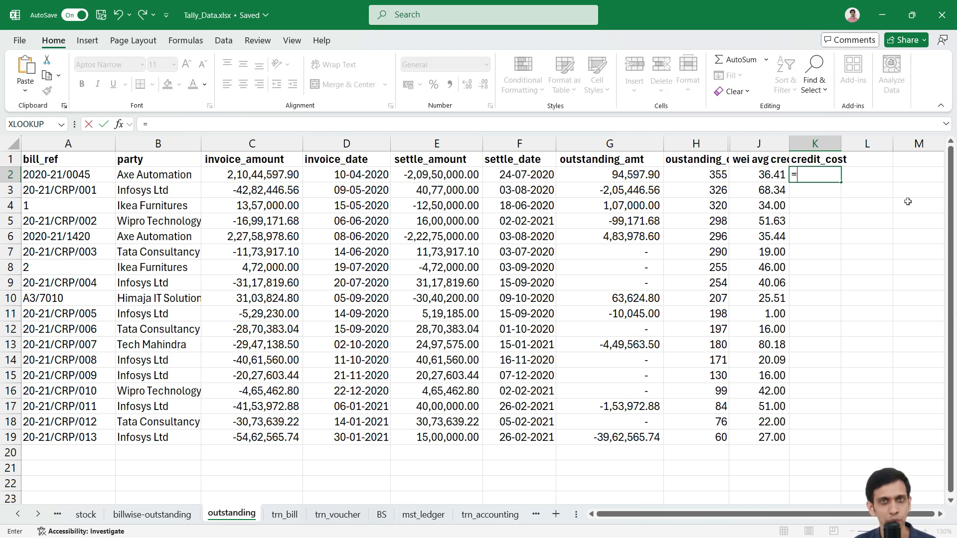
pyautogui.press('Left')
pyautogui.press('Left')
pyautogui.press('Left')
pyautogui.press('Left')
pyautogui.press('Left')
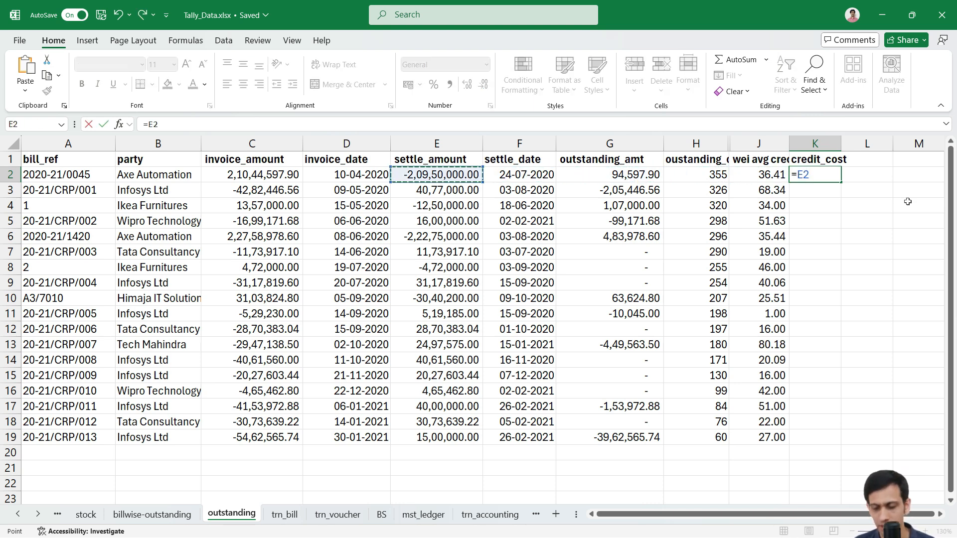
pyautogui.press('BackSpace')
pyautogui.press('BackSpace')
pyautogui.write('abs')
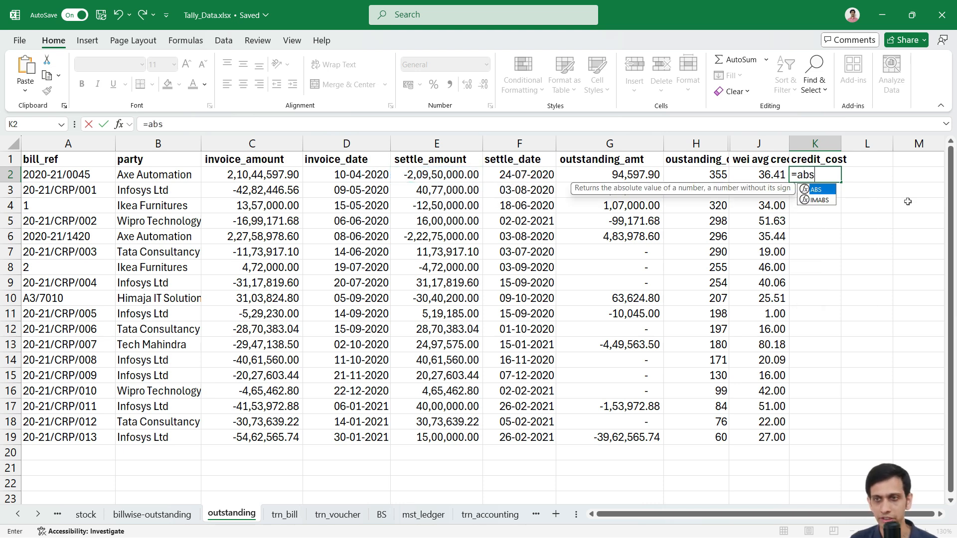
pyautogui.press('Tab')
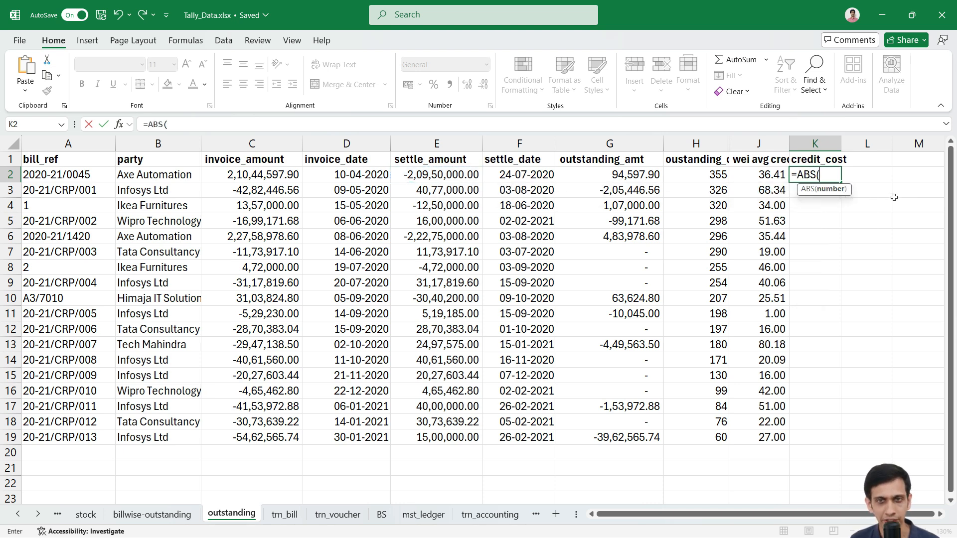
pyautogui.click(430, 177)
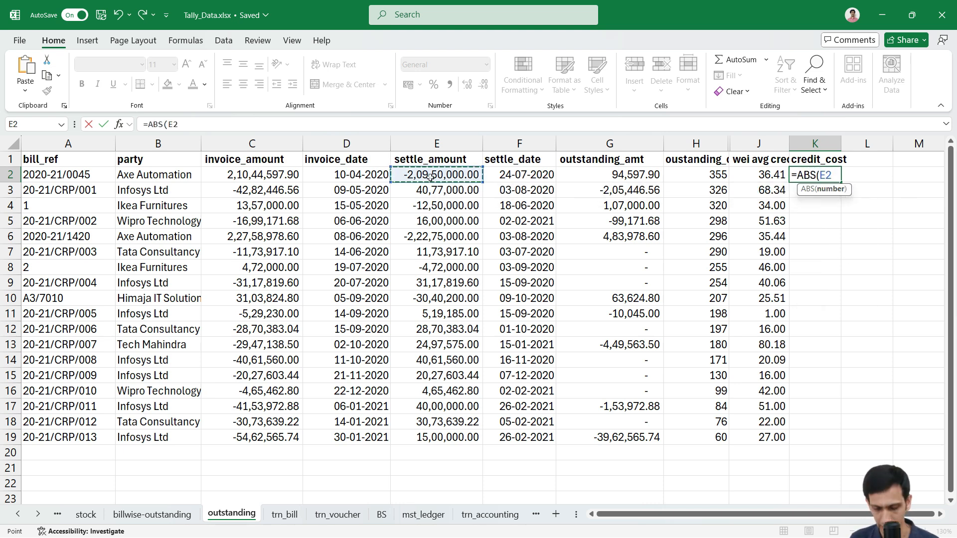
pyautogui.write(')')
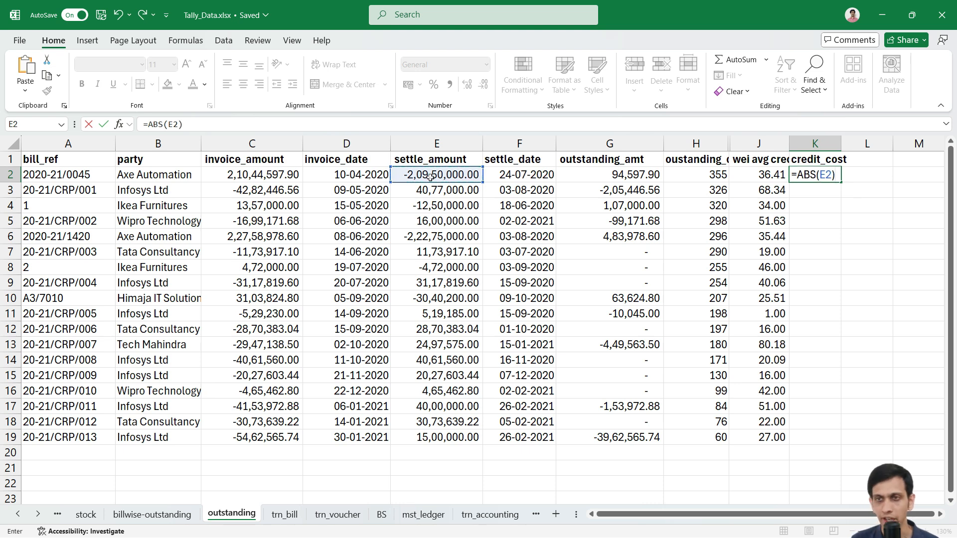
pyautogui.write('*')
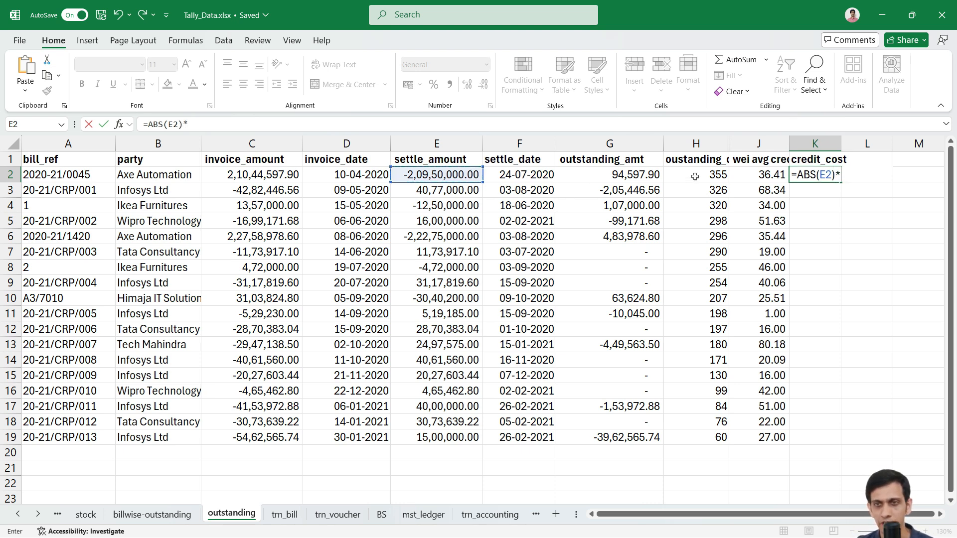
pyautogui.click(766, 176)
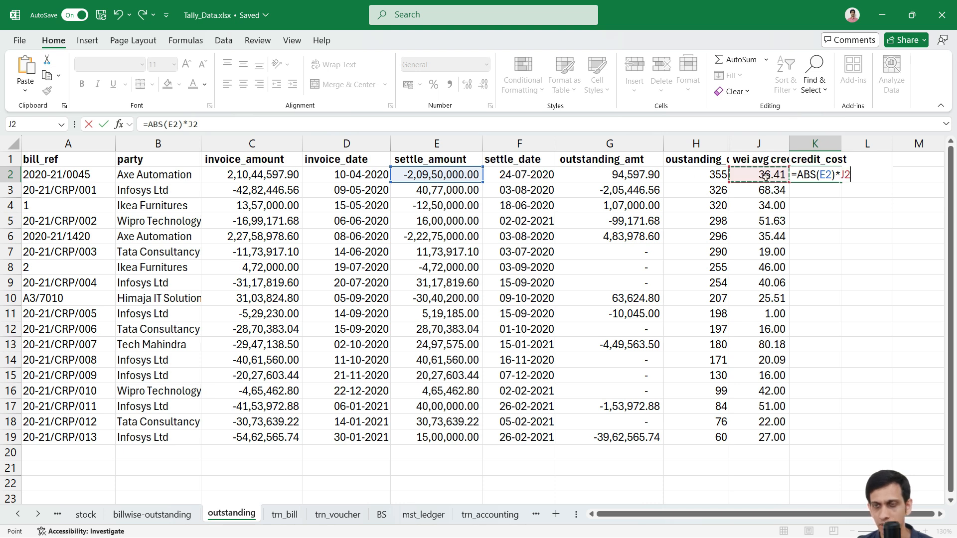
pyautogui.write('/365')
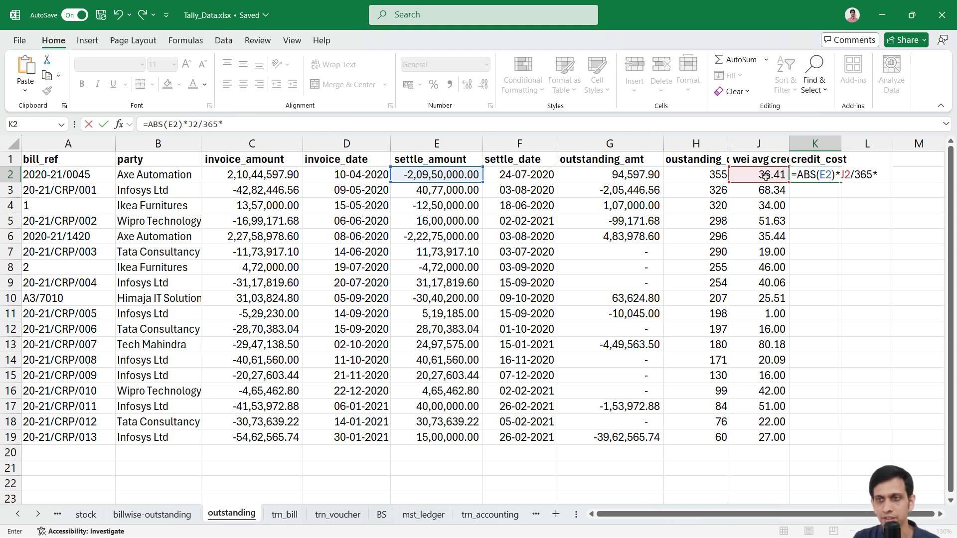
pyautogui.write('*11%')
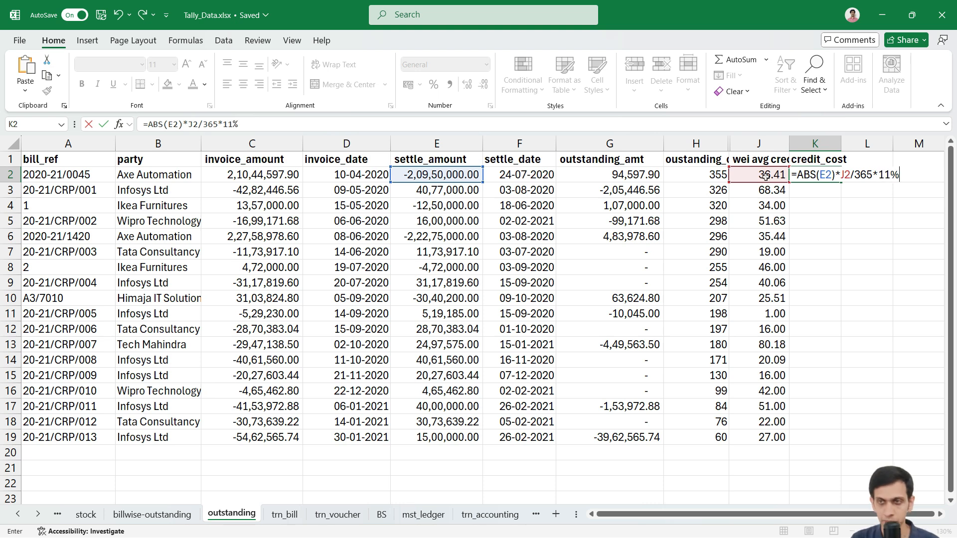
pyautogui.press('Return')
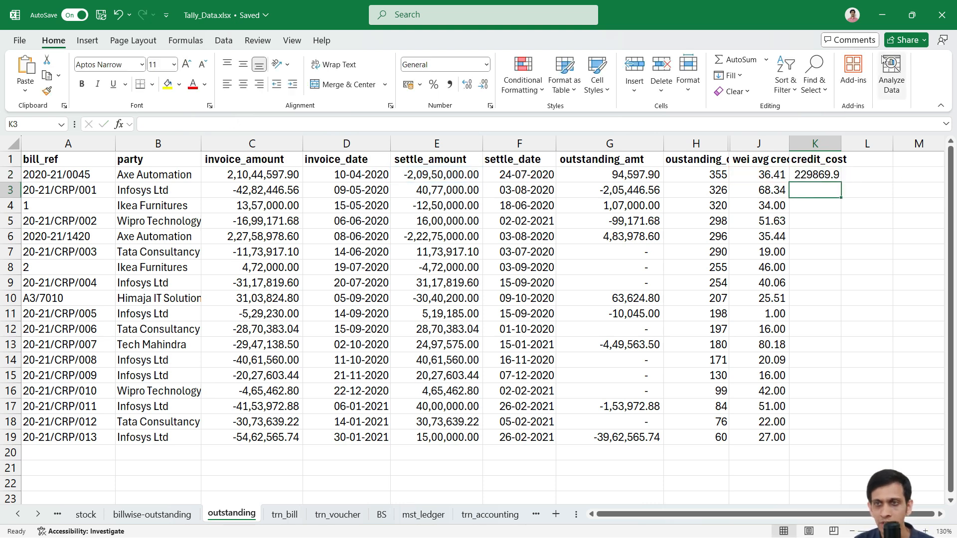
# - Apply the comma number style to the whole credit_cost column and widen it slightly
pyautogui.click(820, 143)
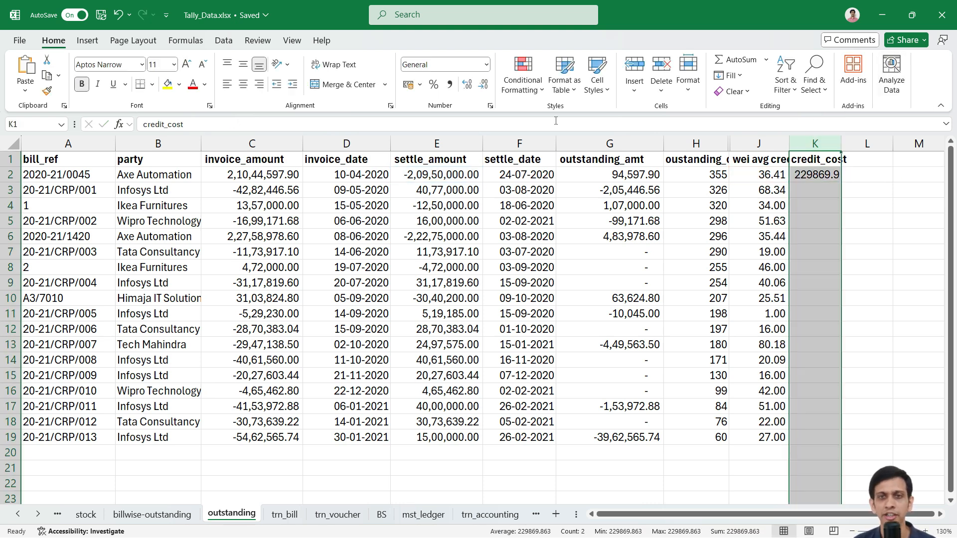
pyautogui.click(450, 83)
pyautogui.click(820, 174)
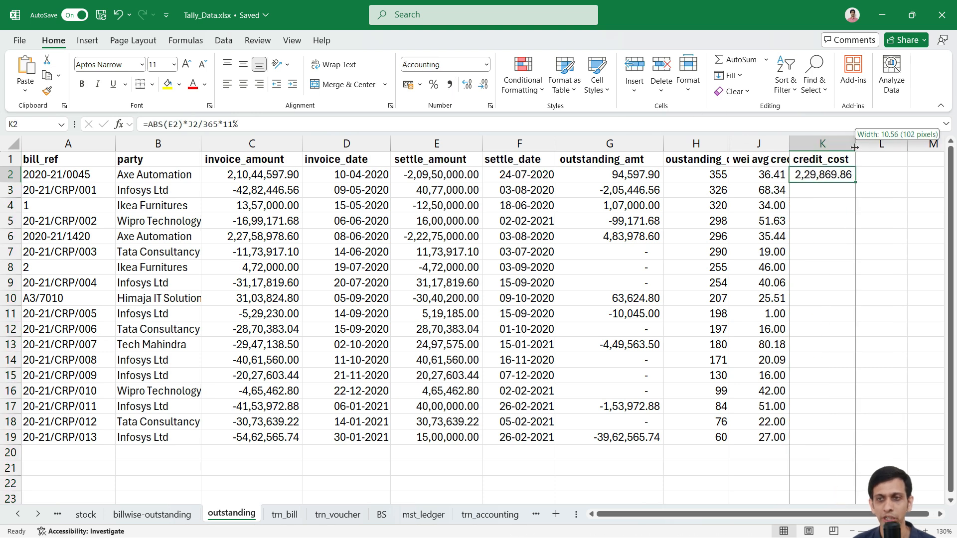
pyautogui.moveTo(856, 143); pyautogui.dragTo(866, 143)
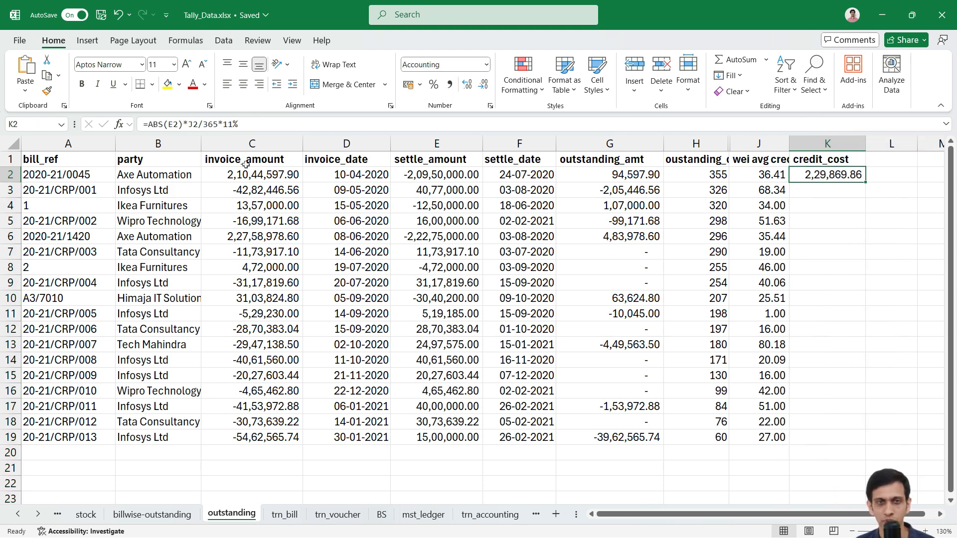
# - Extend the credit cost formula in K2 to all bills with spill references, as =ABS(E2#)*J2#/365*11%
pyautogui.click(164, 172)
pyautogui.click(812, 177)
pyautogui.doubleClick(825, 177)
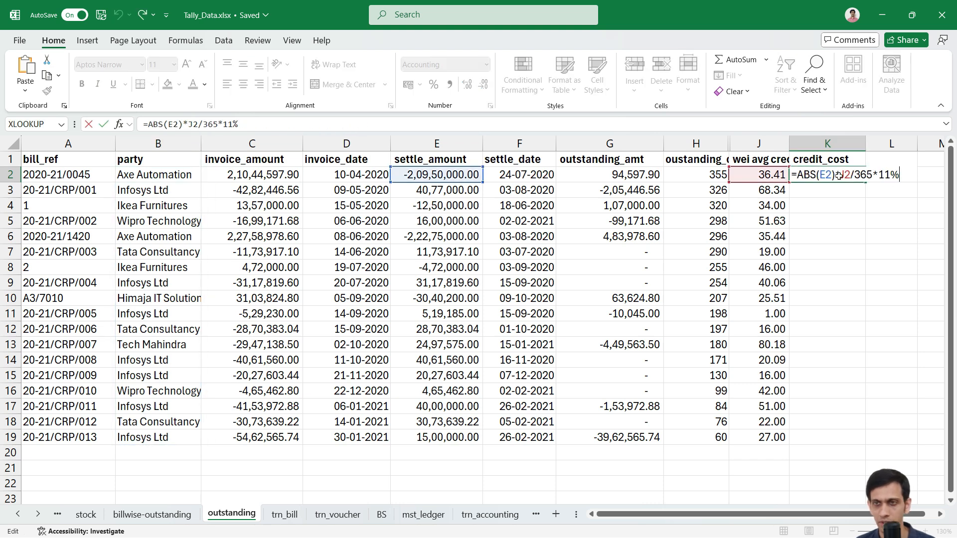
pyautogui.click(836, 177)
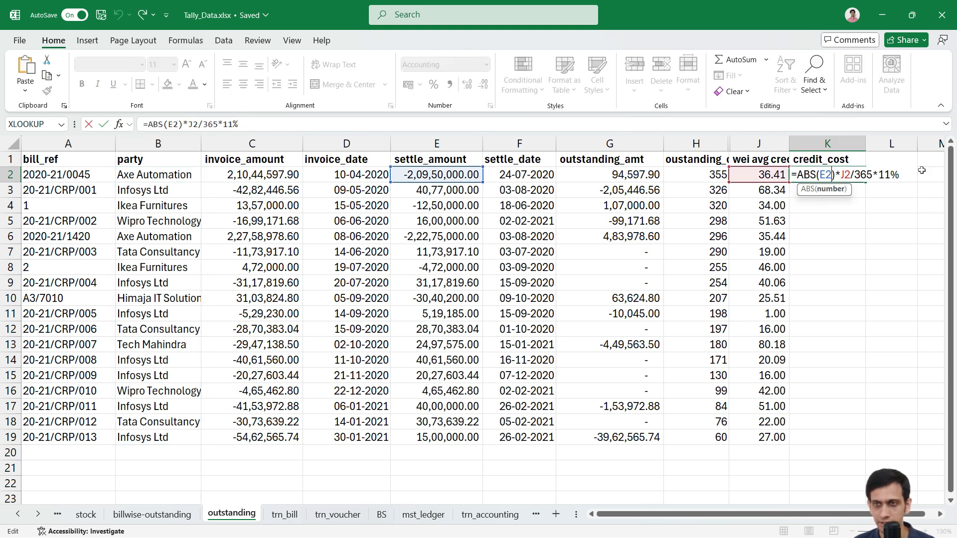
pyautogui.write('#')
pyautogui.press('Right')
pyautogui.press('Right')
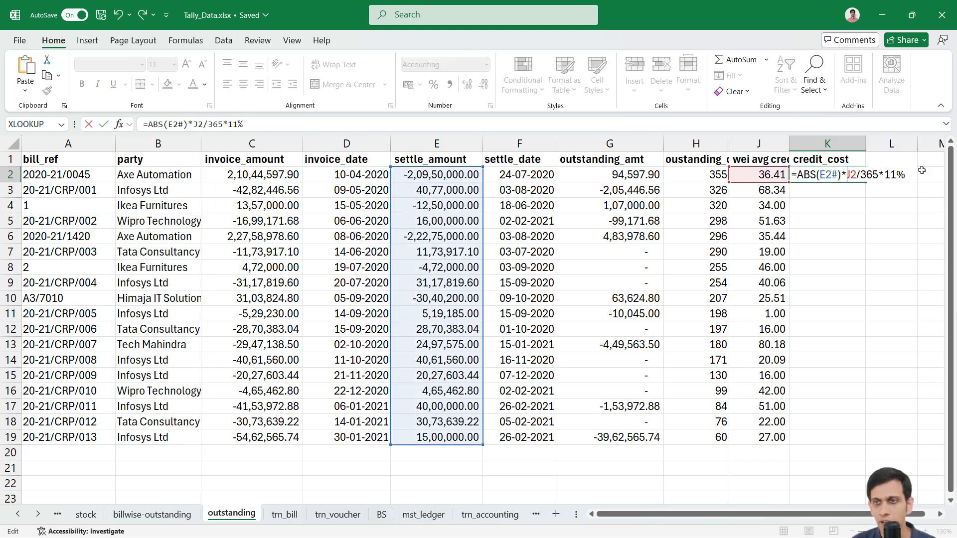
pyautogui.write('#')
pyautogui.press('Return')
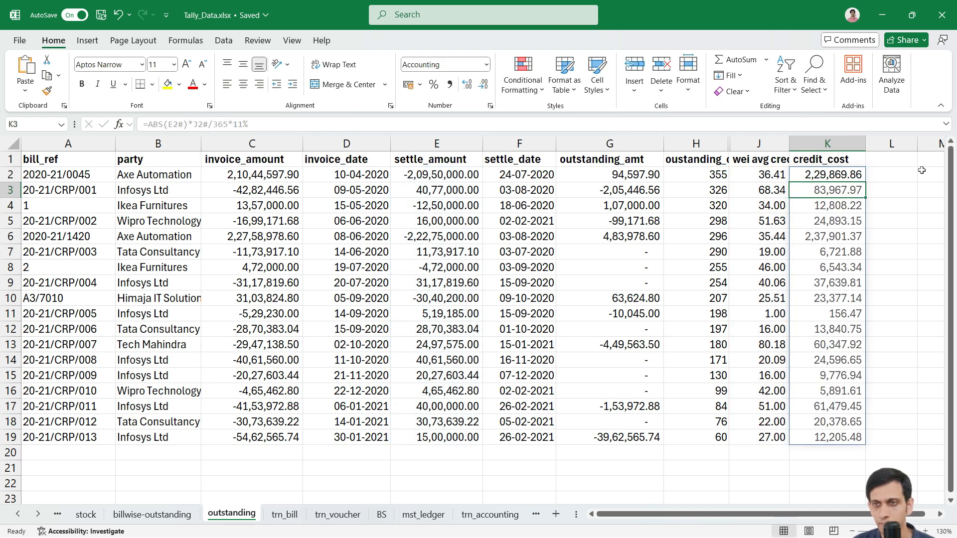
# - Review the credit_cost column, comparing the credit cost of the first two bills with their parties
pyautogui.click(827, 143)
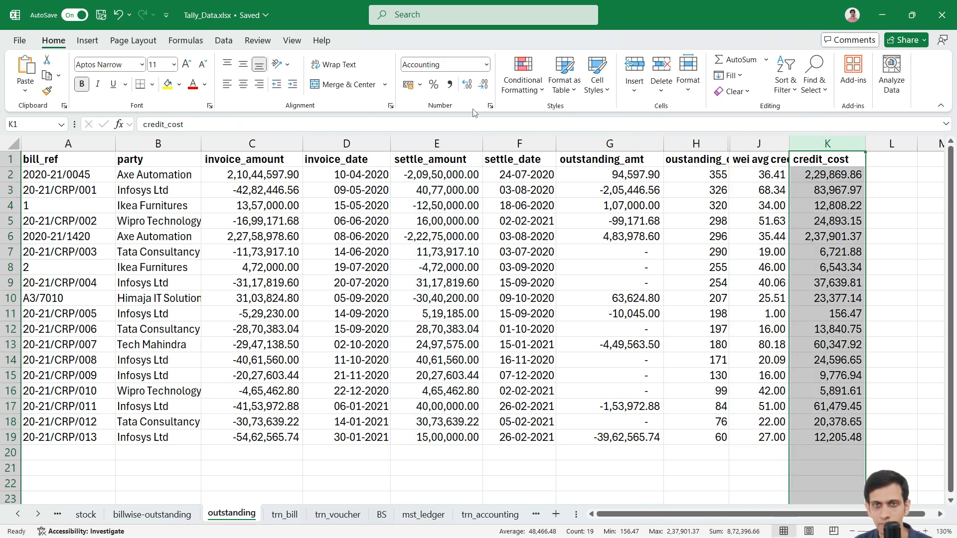
pyautogui.click(820, 192)
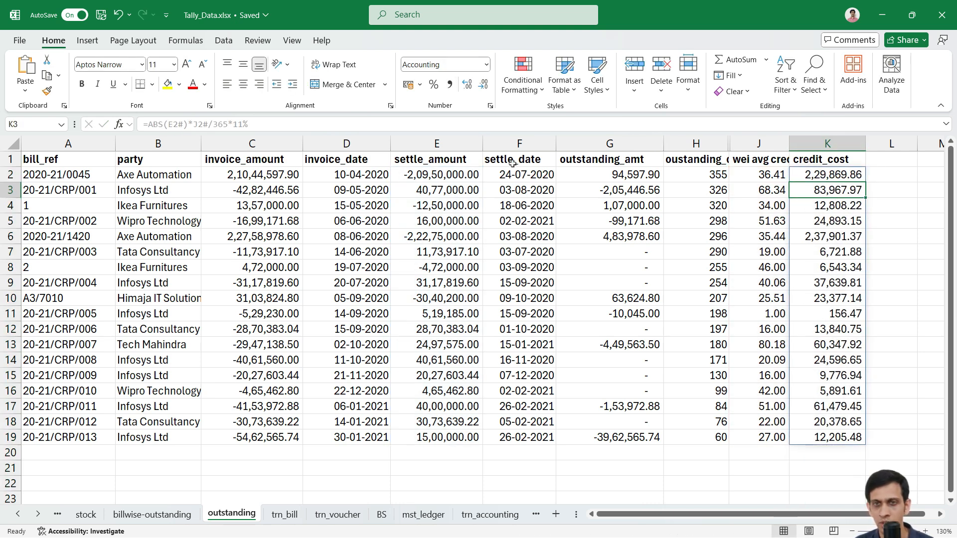
pyautogui.click(152, 175)
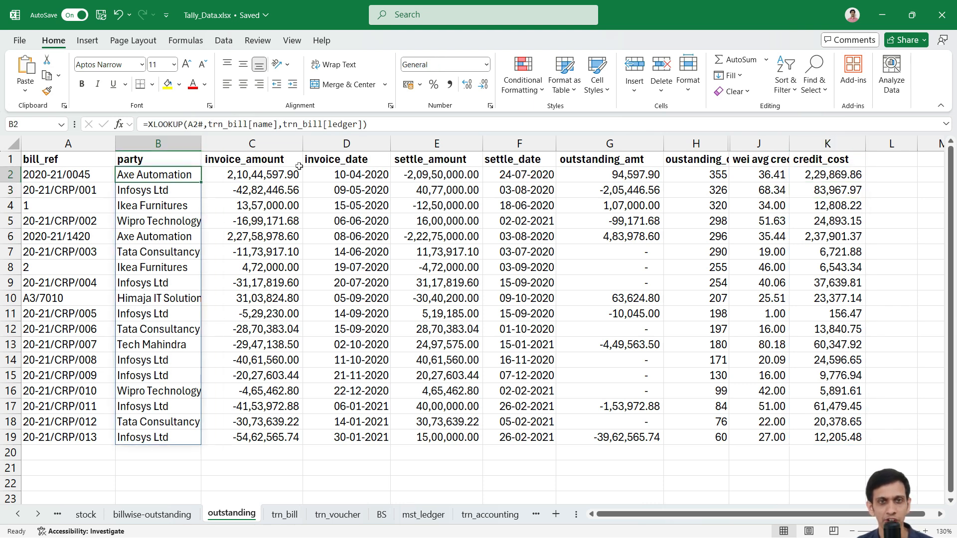
pyautogui.click(825, 180)
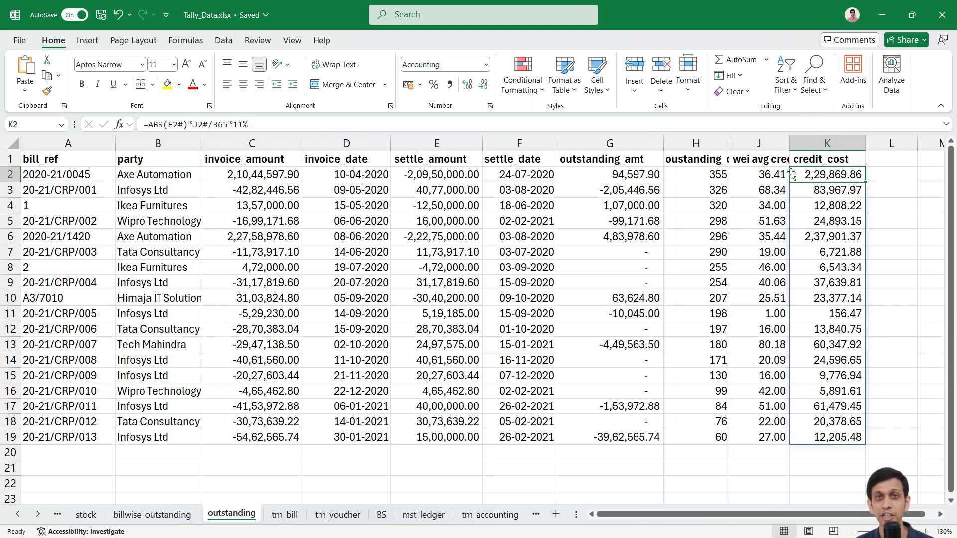
pyautogui.click(823, 190)
pyautogui.scroll(-1, 572, 206)
pyautogui.scroll(1, 573, 205)
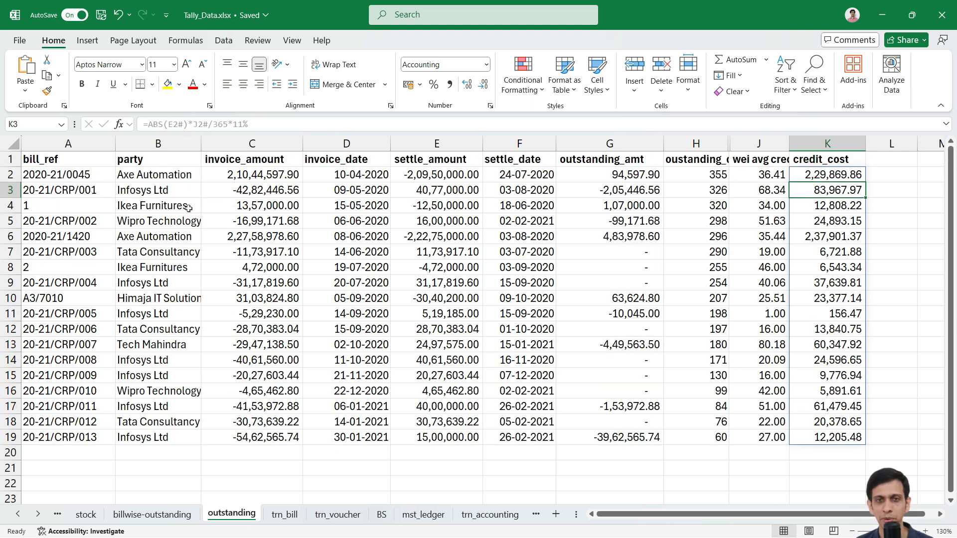
pyautogui.click(159, 191)
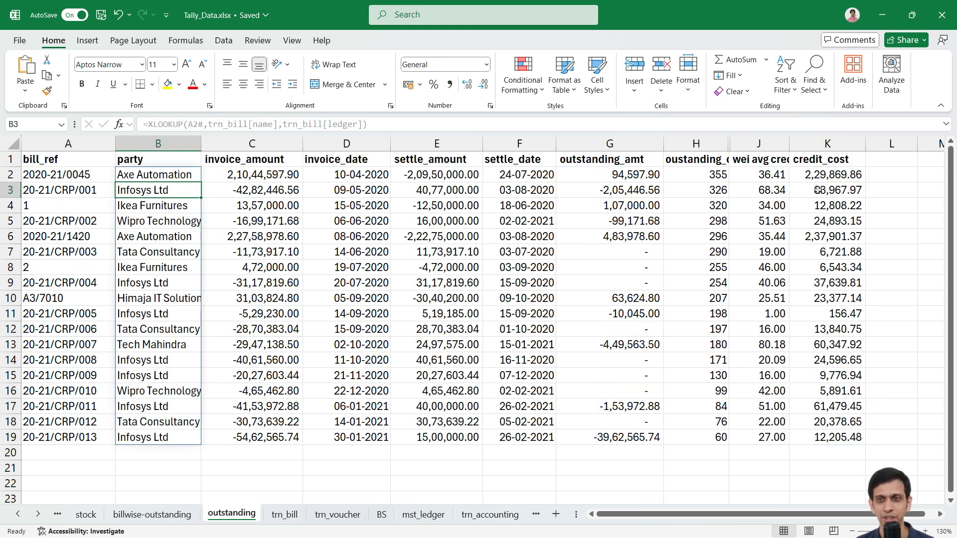
# - Add filters to the header row and filter party to Infosys Ltd, Tata Consultancy Services, Tech Mahindra and Wipro Technology
pyautogui.click(156, 162)
pyautogui.hotkey('ctrl', 'shift', 'l')
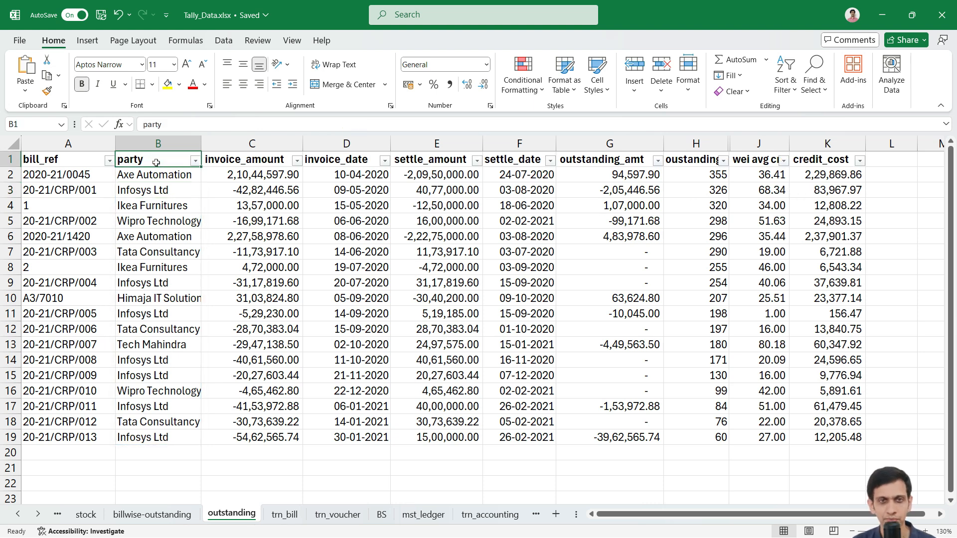
pyautogui.click(195, 161)
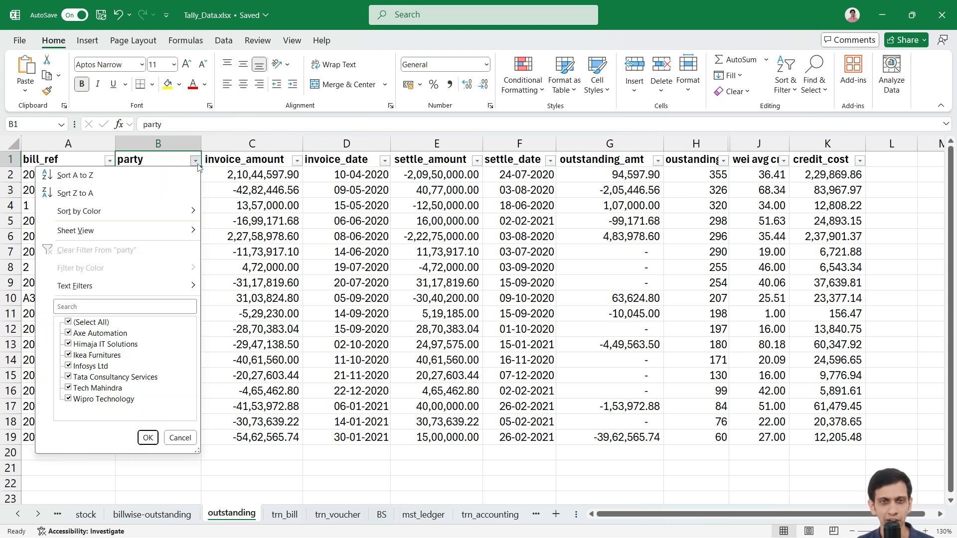
pyautogui.click(87, 325)
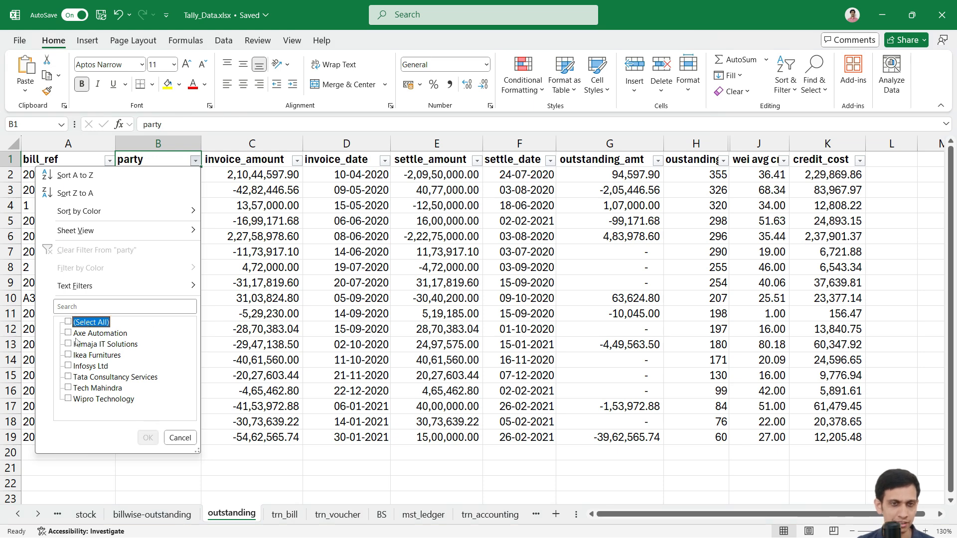
pyautogui.click(68, 367)
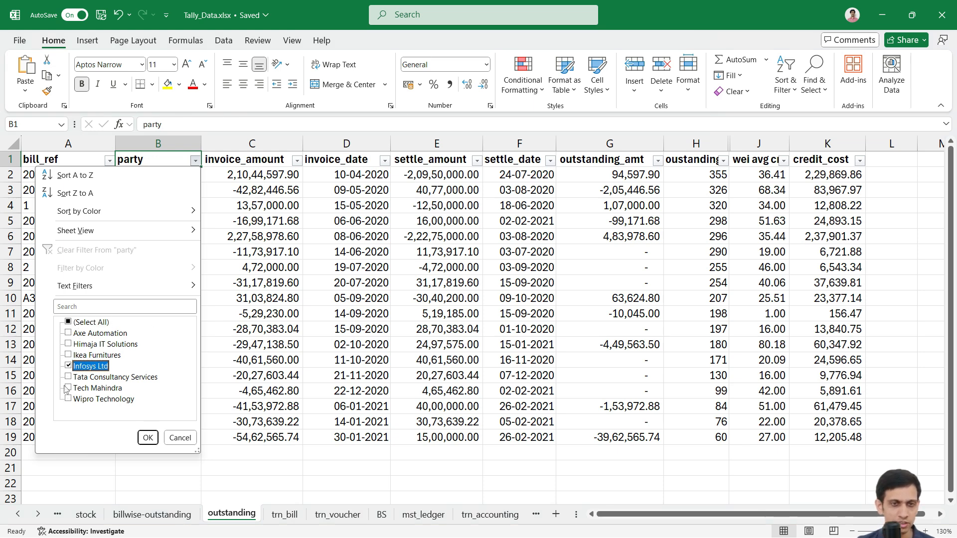
pyautogui.click(68, 388)
pyautogui.click(69, 399)
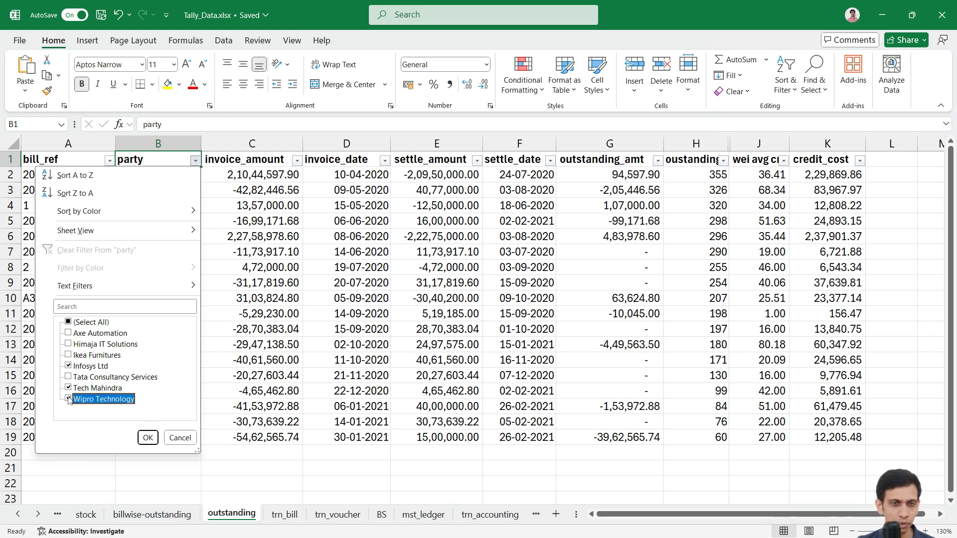
pyautogui.click(69, 377)
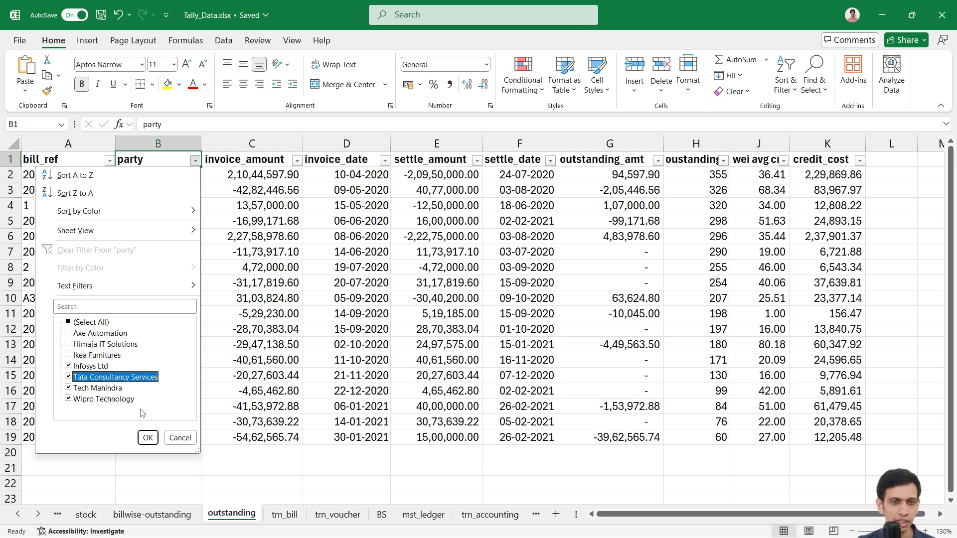
pyautogui.click(148, 438)
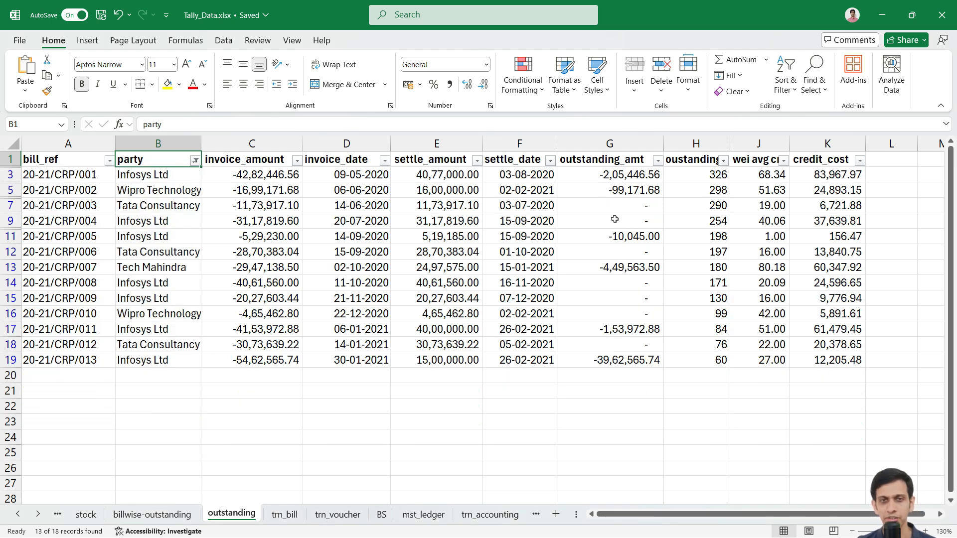
# - Check the combined credit_cost of the filtered bills in K3:K19 and look over their parties
pyautogui.click(832, 205)
pyautogui.hotkey('ctrl', 'space')
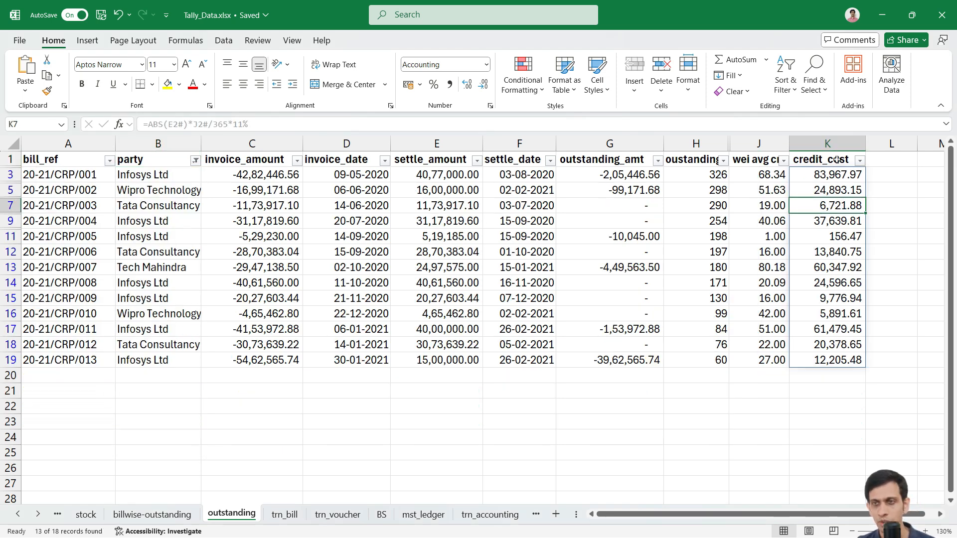
pyautogui.moveTo(826, 177); pyautogui.dragTo(825, 360)
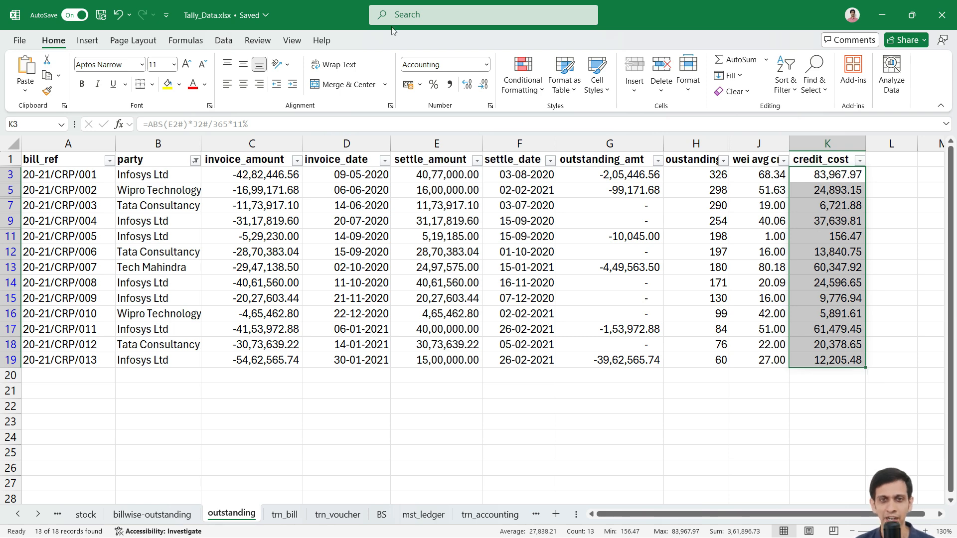
pyautogui.click(145, 235)
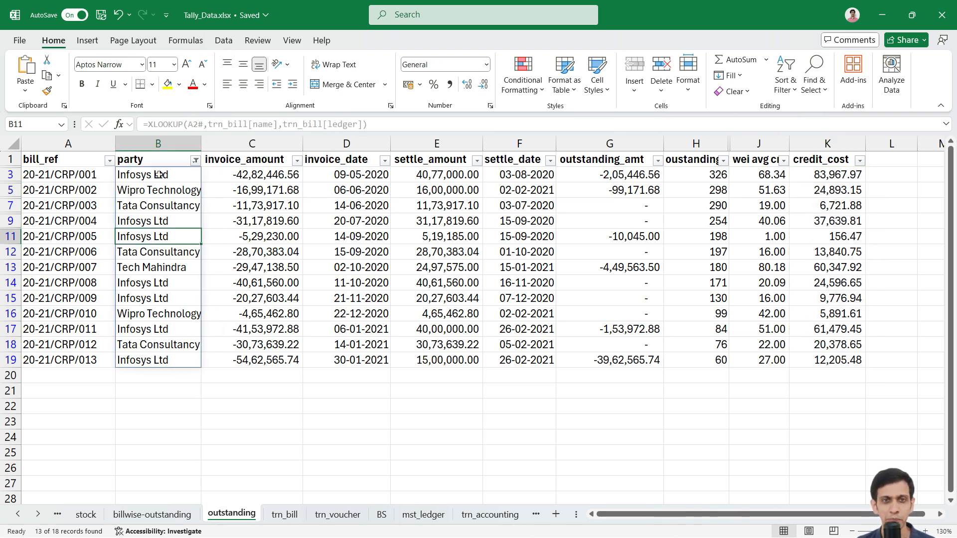
pyautogui.click(159, 186)
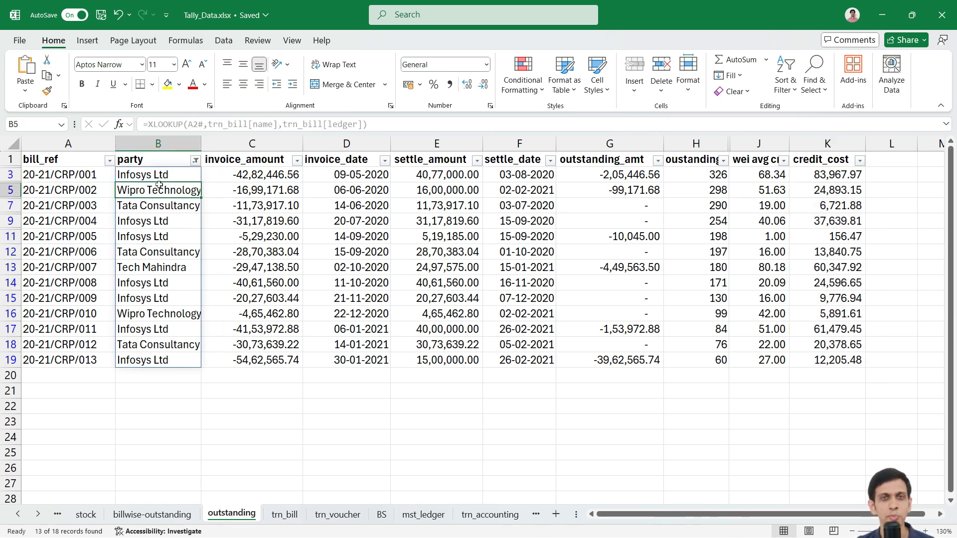
# - Clear the party filter so that all bills are listed
pyautogui.hotkey('ctrl', 'Up')
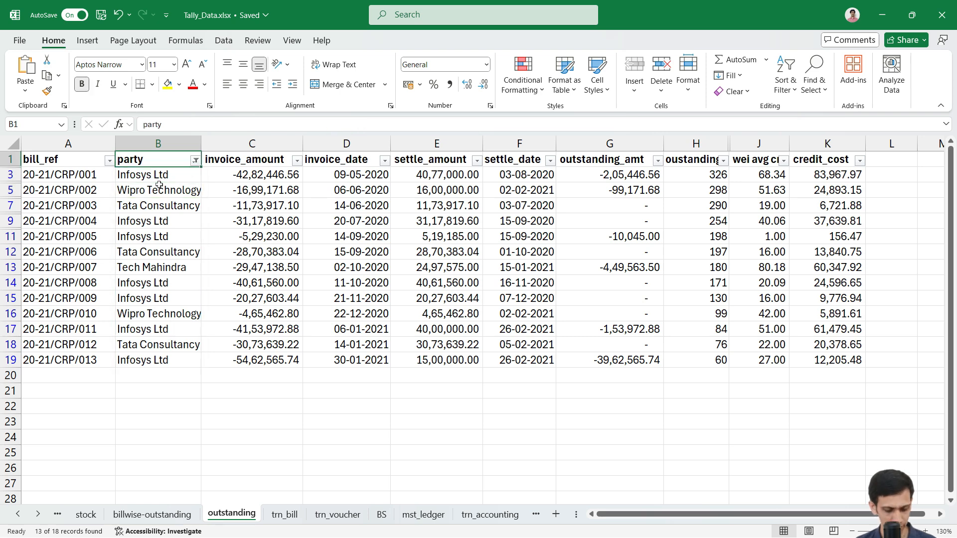
pyautogui.hotkey('alt', 'd')
pyautogui.press('f')
pyautogui.press('s')
# - Insert a PivotTable on a new worksheet from the whole bill data range A1:K19, including headers
pyautogui.press('Left')
pyautogui.hotkey('ctrl', 'shift', 'Right')
pyautogui.hotkey('ctrl', 'shift', 'Down')
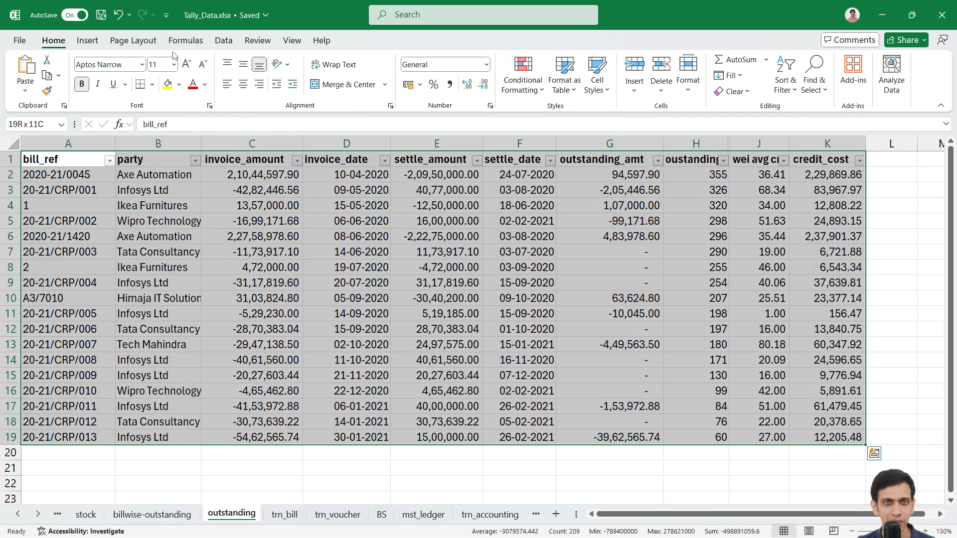
pyautogui.click(87, 41)
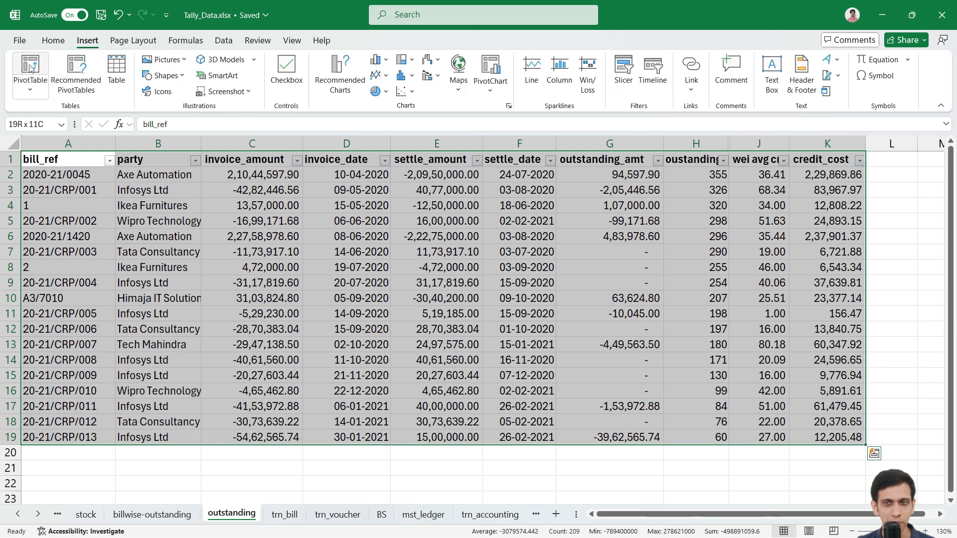
pyautogui.click(31, 68)
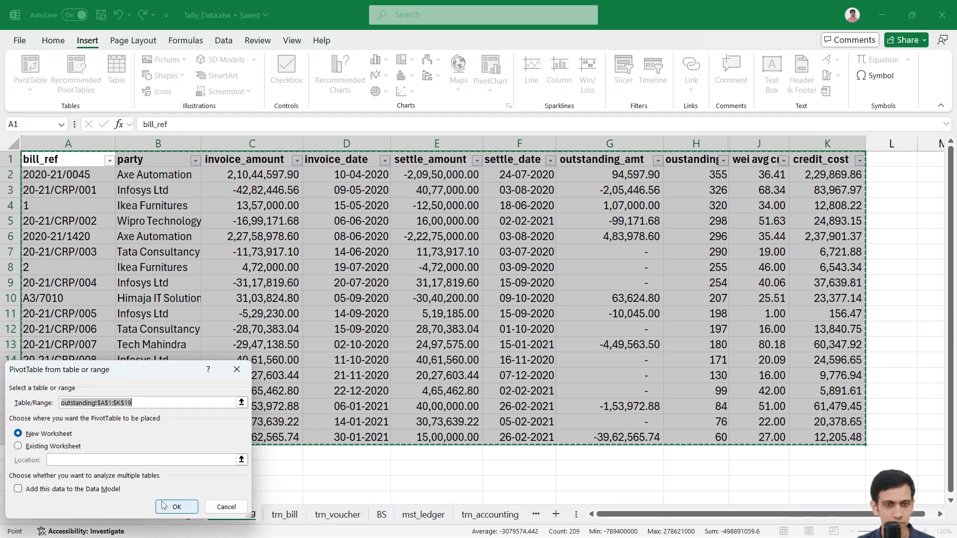
pyautogui.click(163, 506)
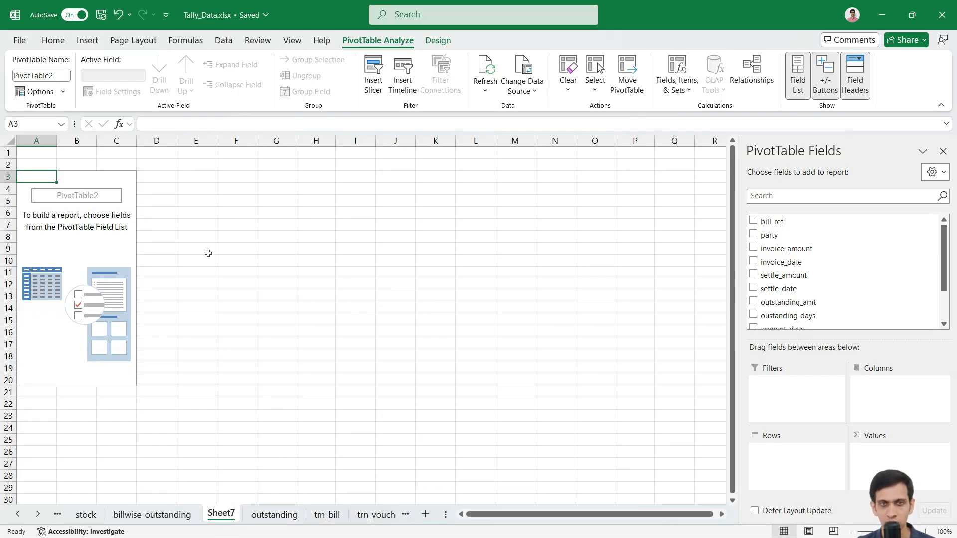
# - Set party as the PivotTable's row field and sum credit_cost as its value field
pyautogui.scroll(-2, 829, 300)
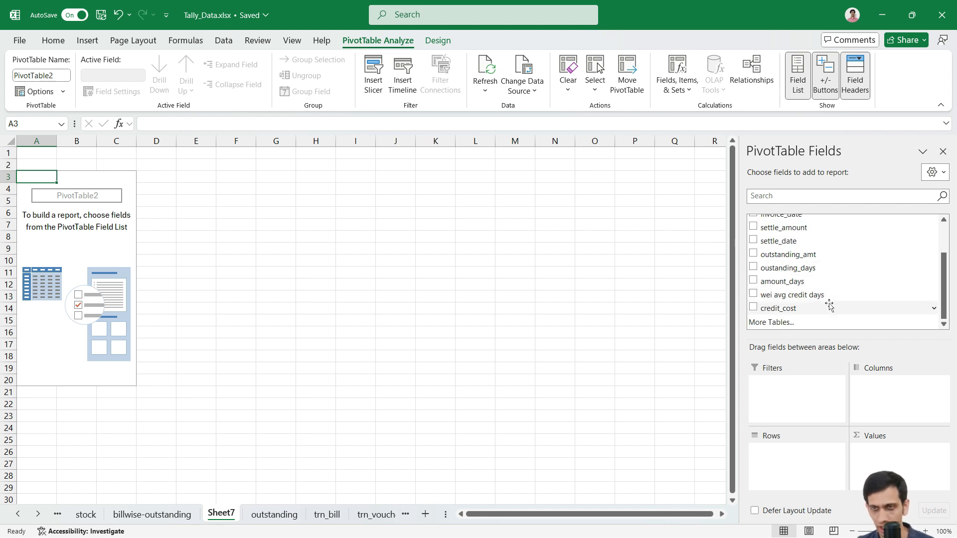
pyautogui.scroll(2, 828, 279)
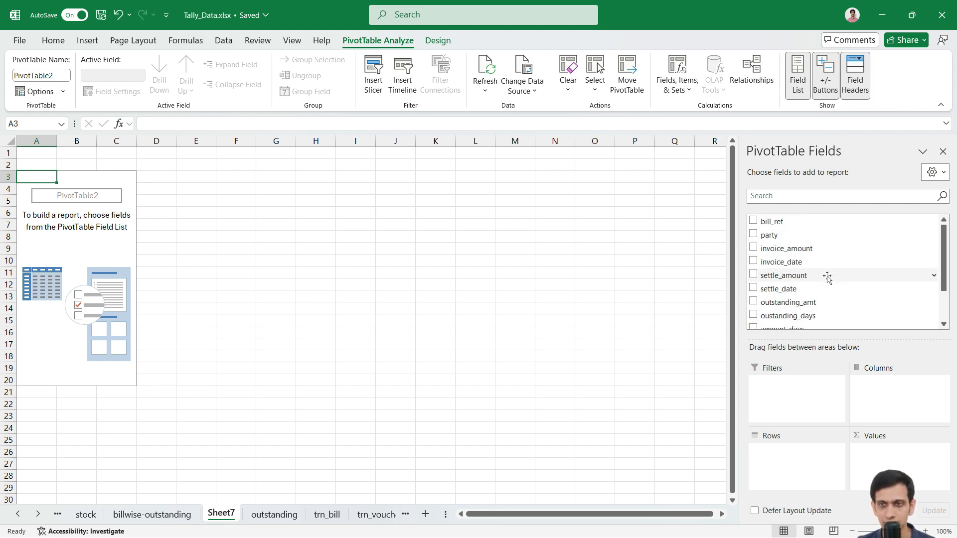
pyautogui.moveTo(788, 235); pyautogui.dragTo(793, 462)
pyautogui.scroll(-2, 821, 295)
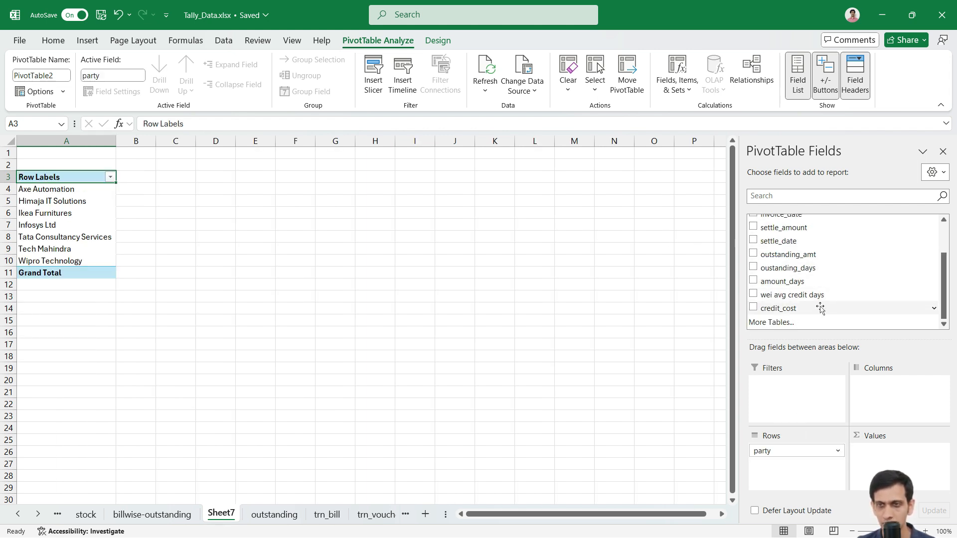
pyautogui.moveTo(820, 308); pyautogui.dragTo(882, 458)
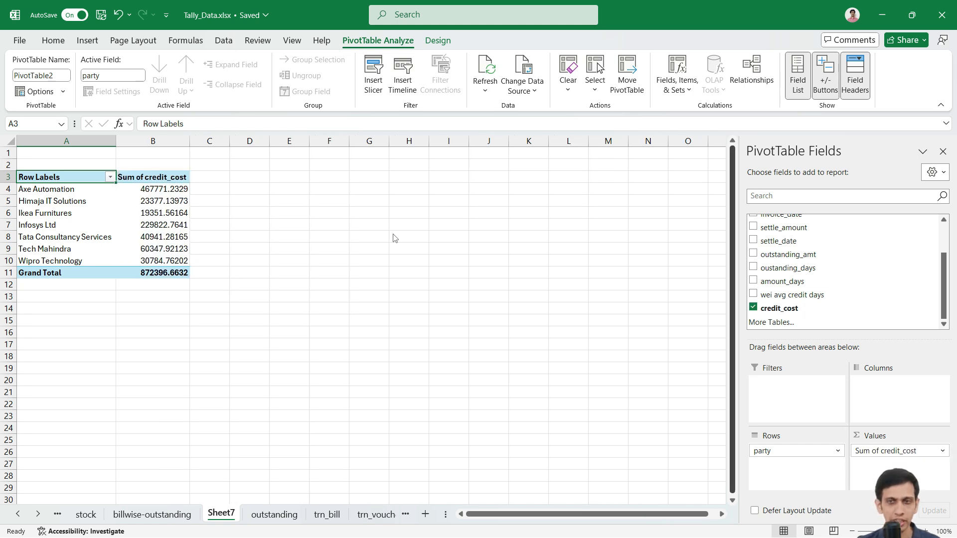
# - Filter the PivotTable's party field to Infosys Ltd, Tata Consultancy Services, Tech Mahindra and Wipro Technology
pyautogui.scroll(3, 892, 284)
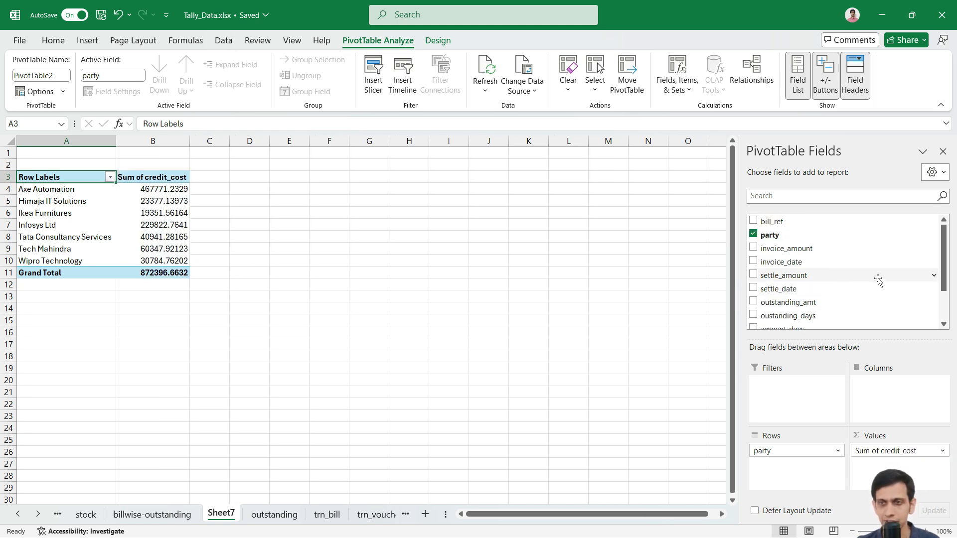
pyautogui.click(931, 235)
pyautogui.click(616, 379)
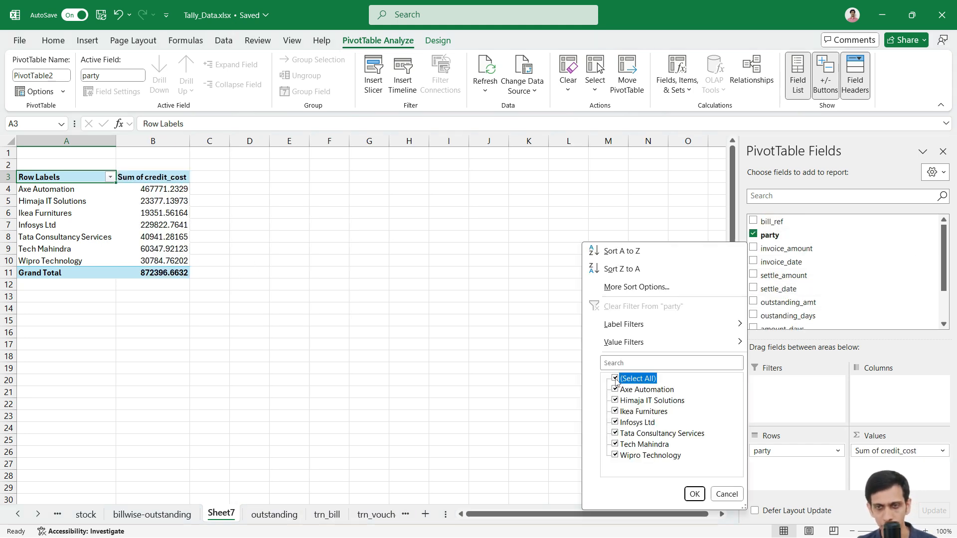
pyautogui.click(615, 455)
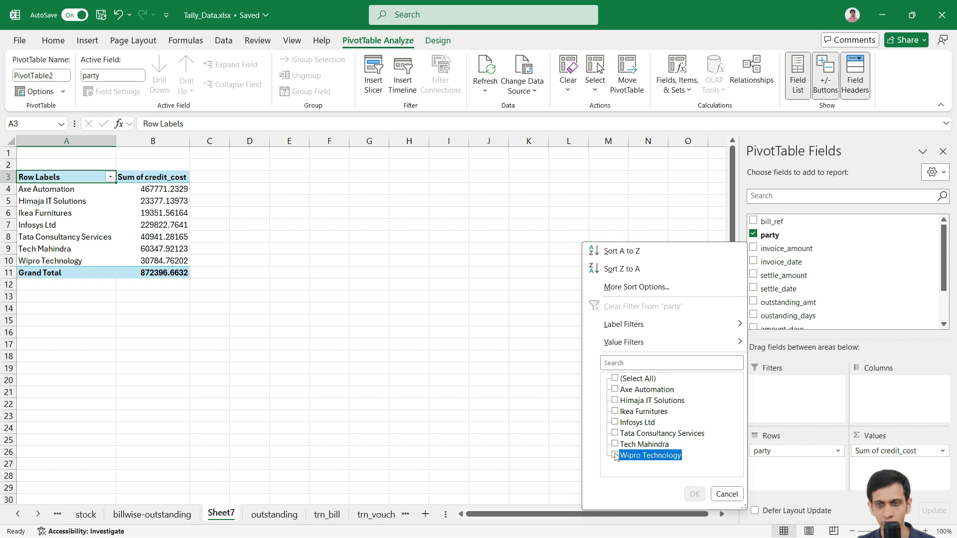
pyautogui.click(615, 423)
pyautogui.click(614, 434)
pyautogui.click(694, 494)
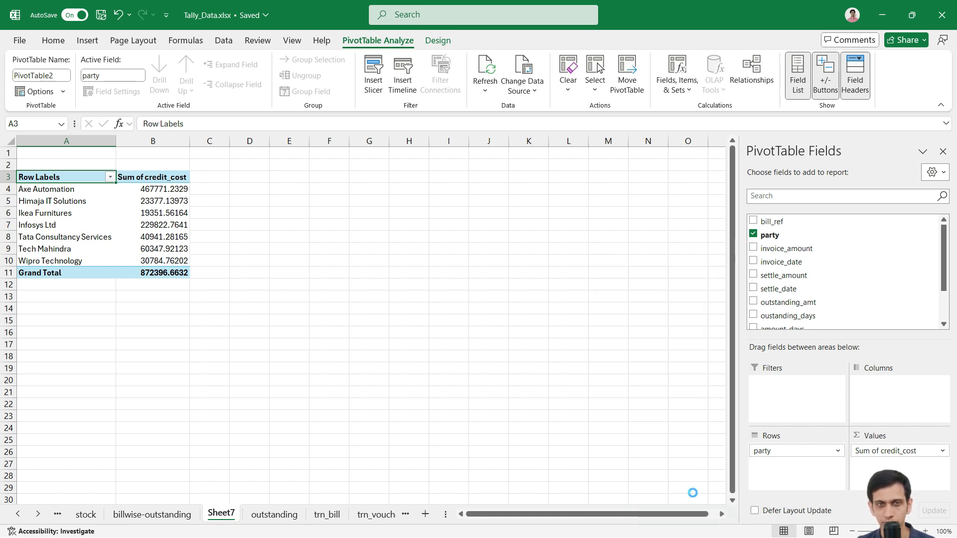
# - Format the Sum of credit_cost values as Number with two decimal places and a thousands separator
pyautogui.click(888, 451)
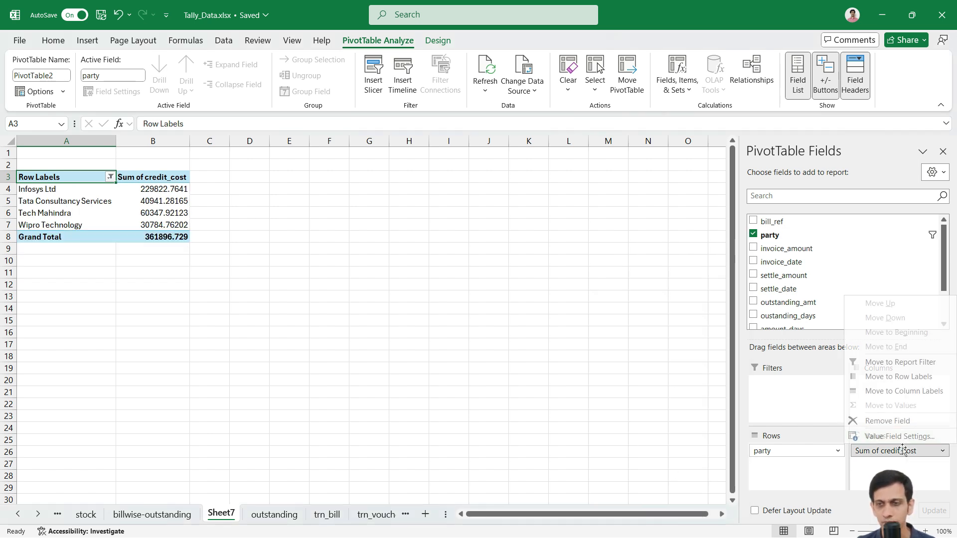
pyautogui.click(878, 438)
pyautogui.click(39, 508)
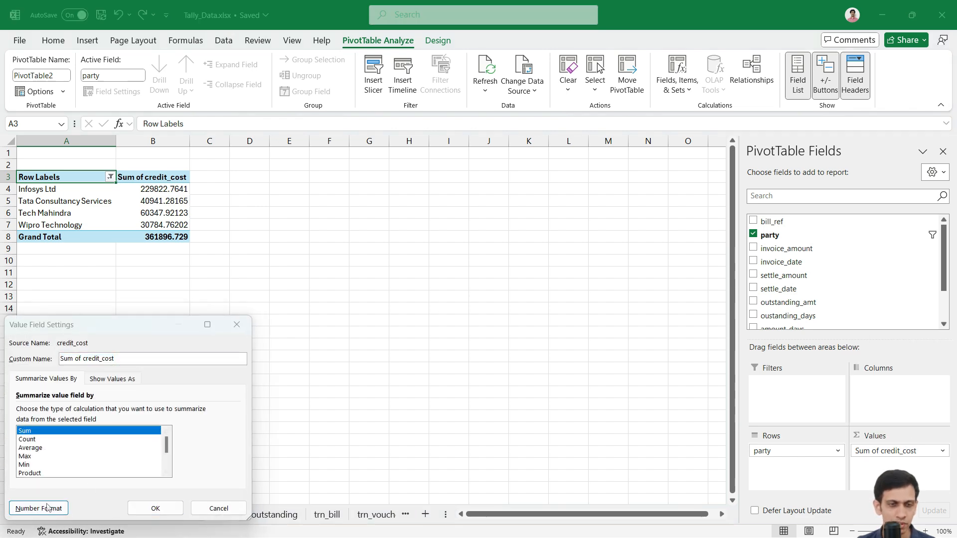
pyautogui.click(42, 289)
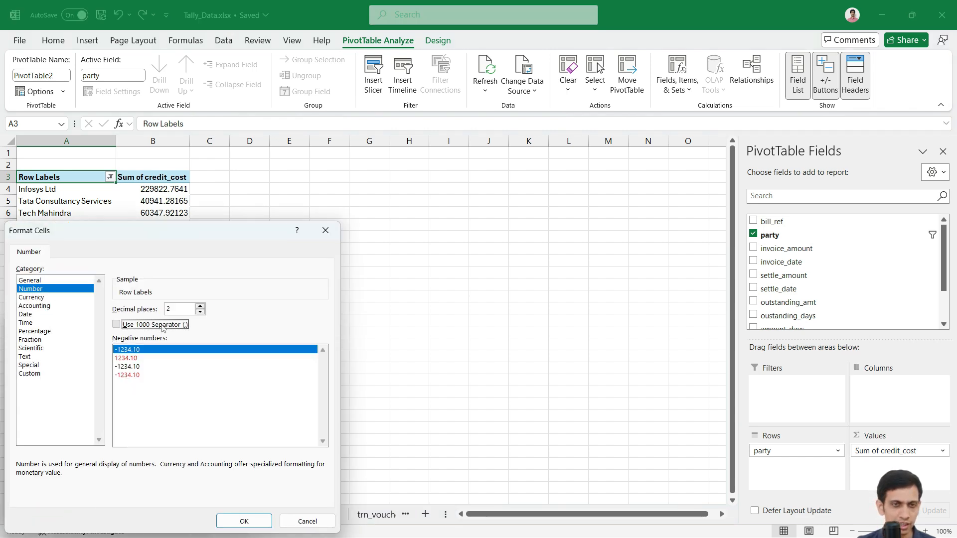
pyautogui.click(117, 325)
pyautogui.click(244, 522)
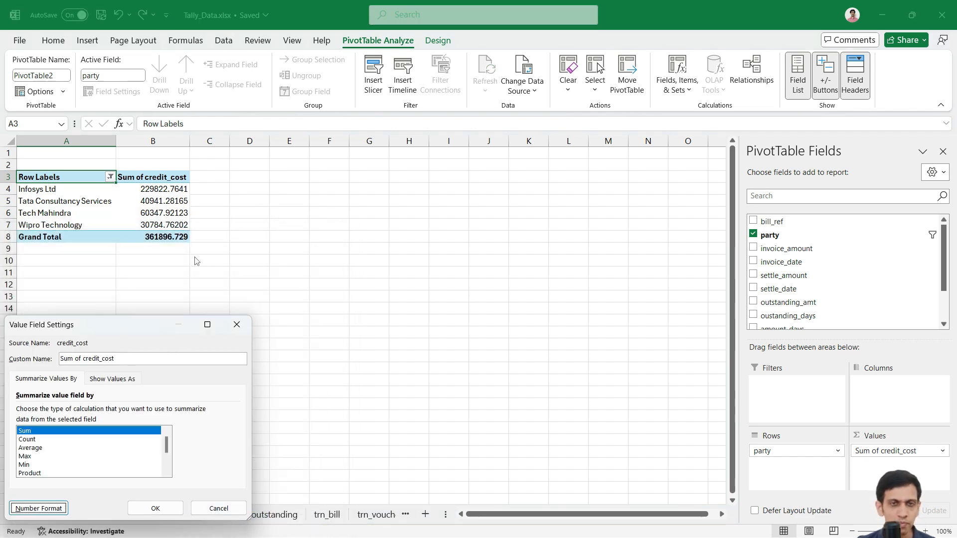
pyautogui.click(167, 508)
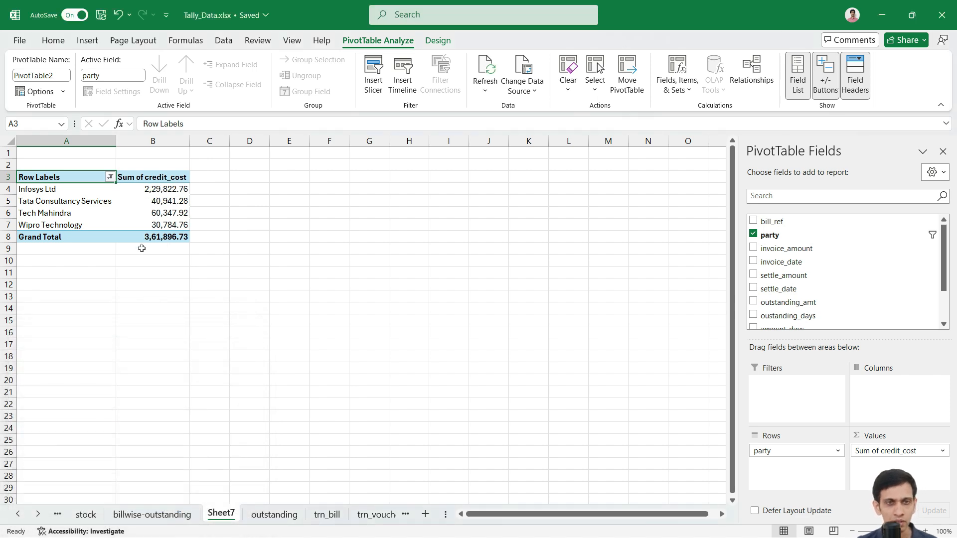
# - Sort the PivotTable's parties in descending order by Sum of credit_cost
pyautogui.keyDown('ctrl'); pyautogui.scroll(3, 142, 248); pyautogui.keyUp('ctrl')
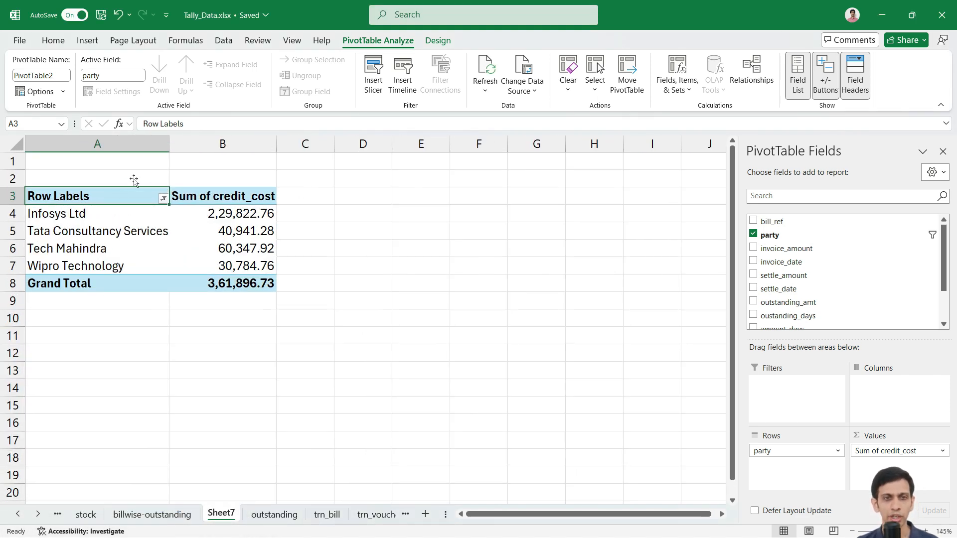
pyautogui.click(164, 199)
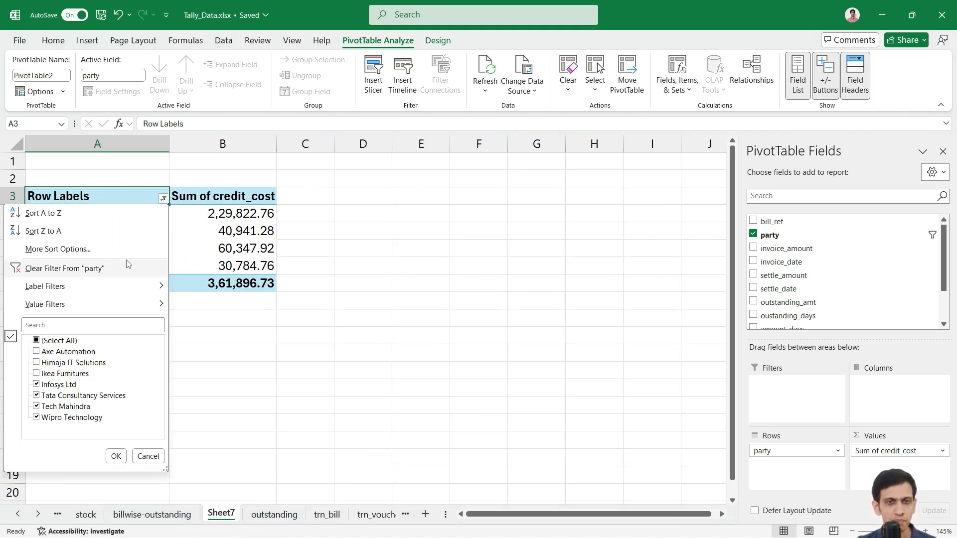
pyautogui.moveTo(119, 307)
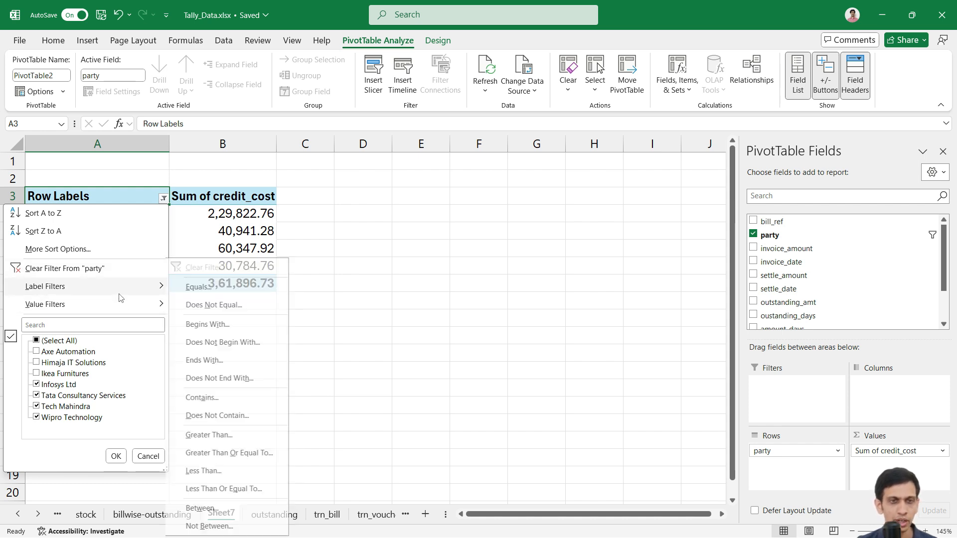
pyautogui.click(69, 254)
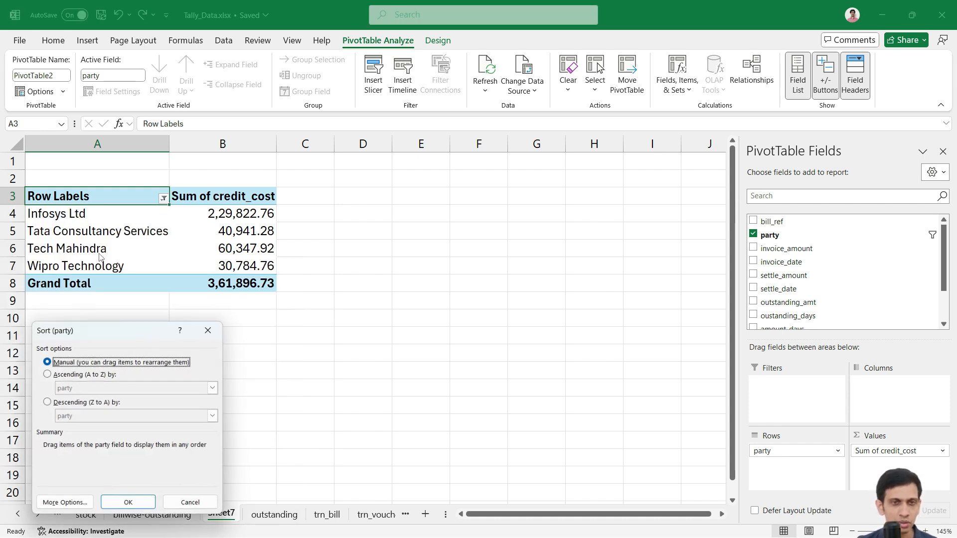
pyautogui.click(72, 376)
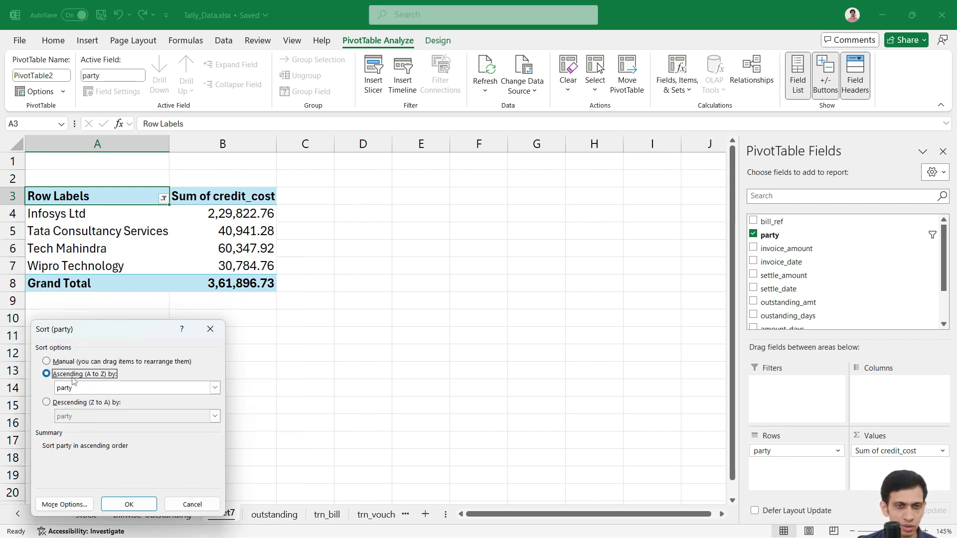
pyautogui.click(215, 388)
pyautogui.click(92, 409)
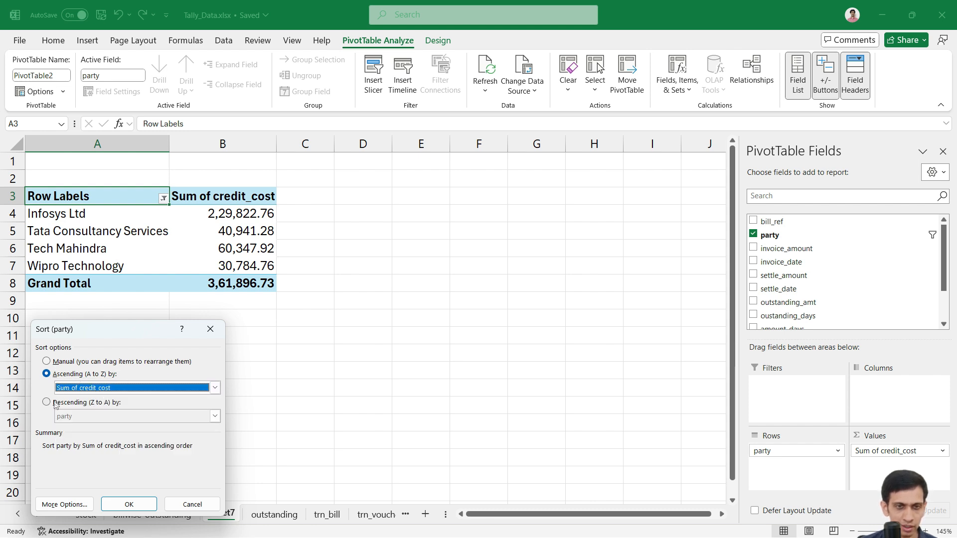
pyautogui.click(82, 403)
pyautogui.click(87, 417)
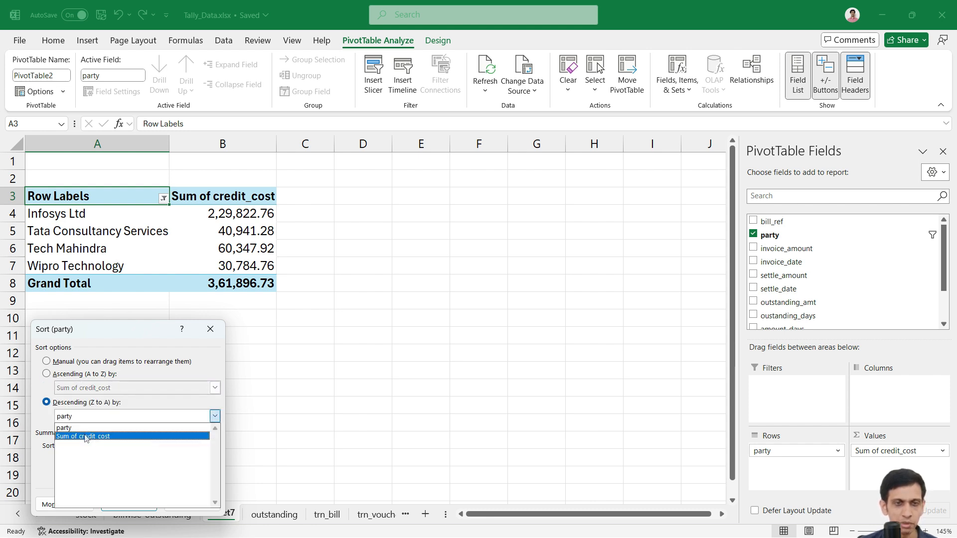
pyautogui.click(92, 436)
pyautogui.click(128, 505)
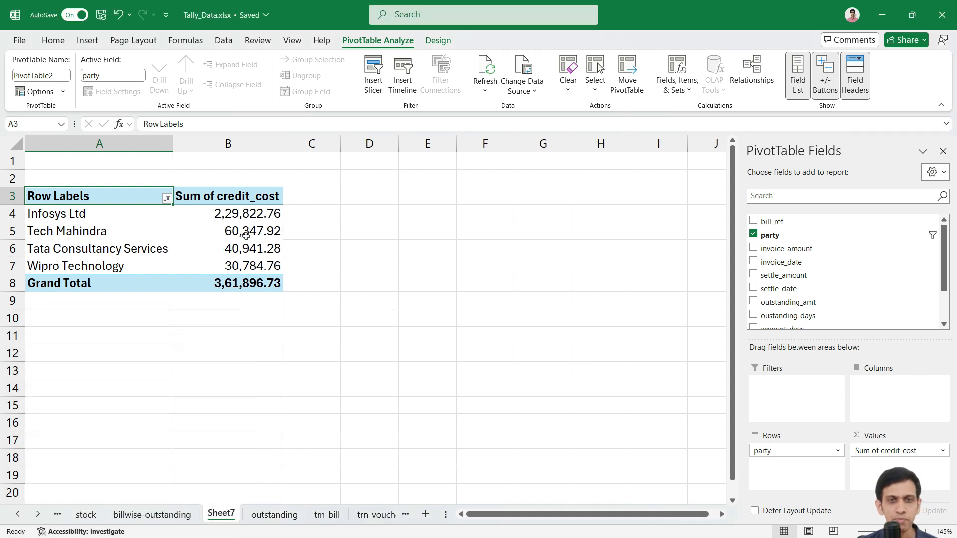
# - Examine each party's total credit cost in the sorted PivotTable, from Infosys Ltd down to Wipro Technology
pyautogui.click(138, 235)
pyautogui.click(243, 213)
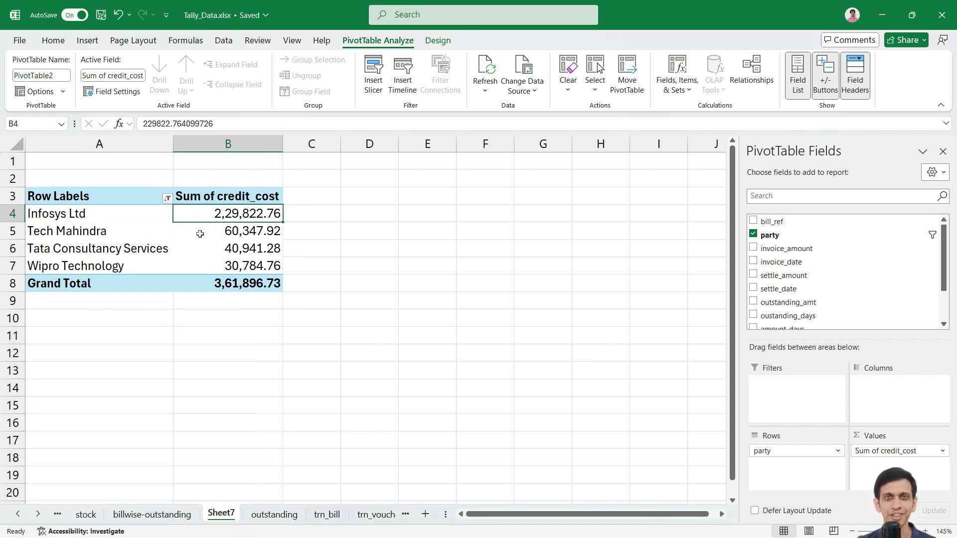
pyautogui.click(249, 230)
pyautogui.click(232, 247)
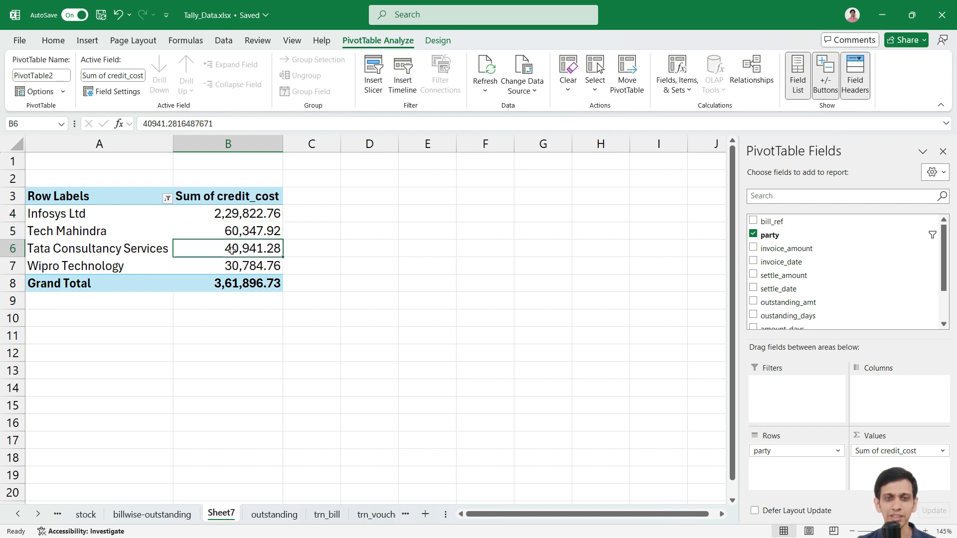
pyautogui.click(227, 262)
pyautogui.moveTo(227, 263)
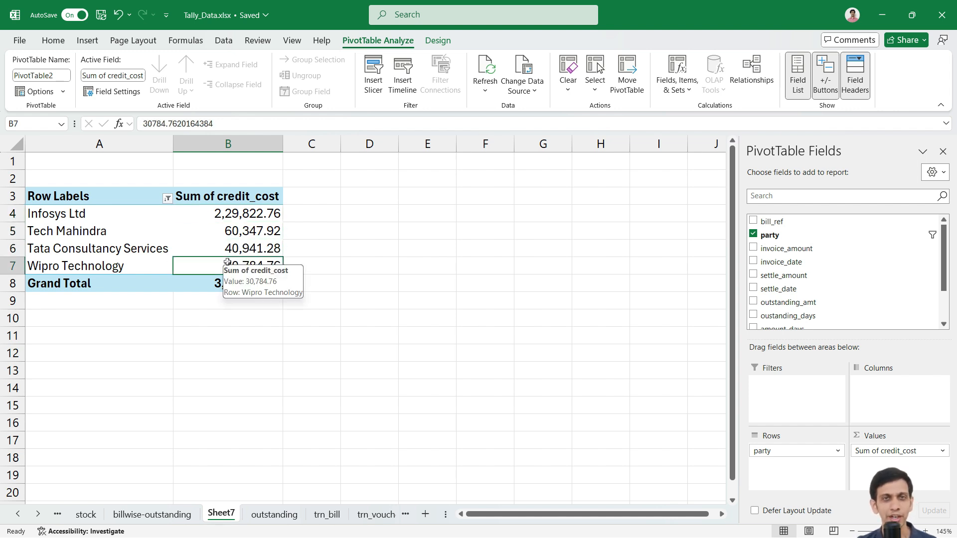